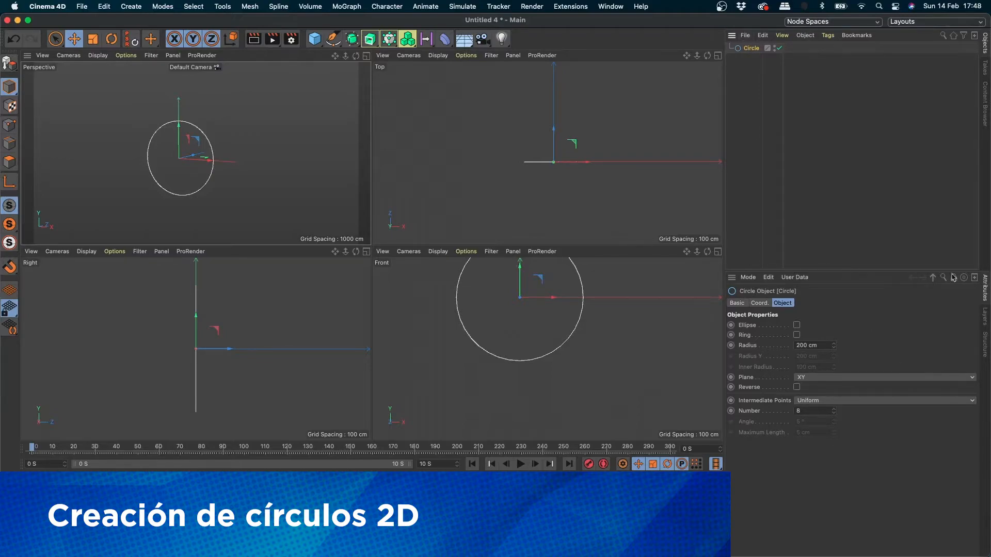
# Orient the circle on the XZ plane and enlarge the Perspective view to fill the viewport area.
pyautogui.click(805, 380)
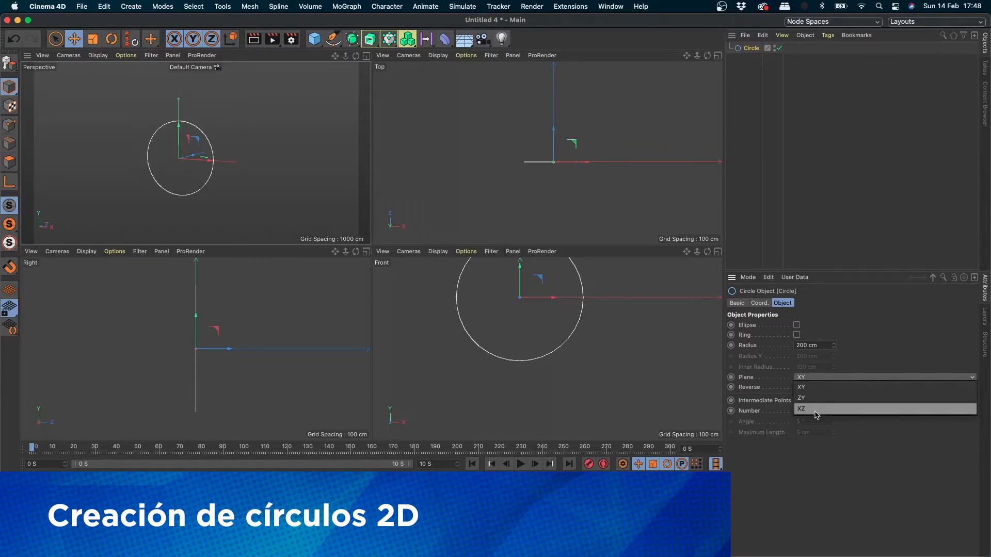
pyautogui.click(815, 410)
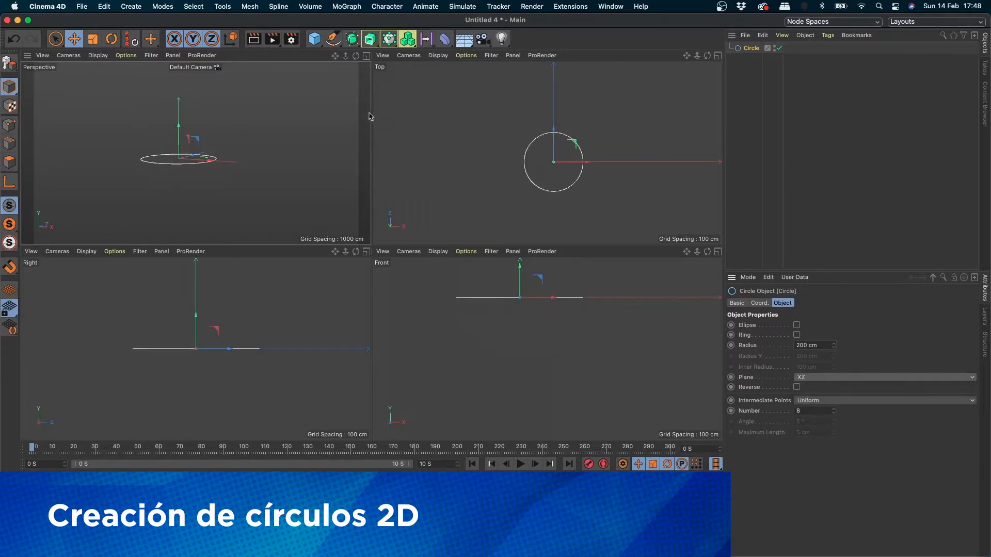
pyautogui.click(366, 56)
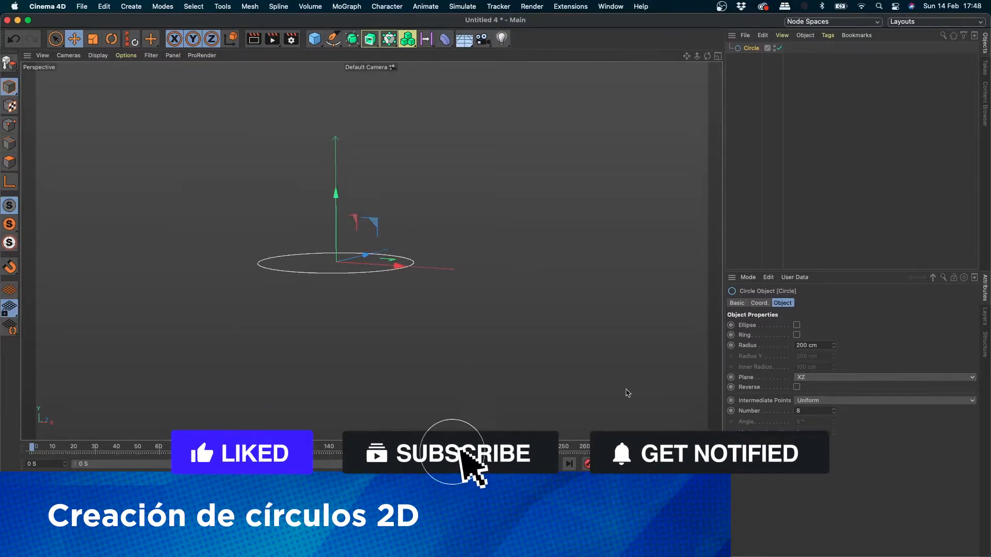
# Copy the circle straight down along Y and scale the copy up to a radius of about 550 cm.
pyautogui.scroll(-2, 480, 229)
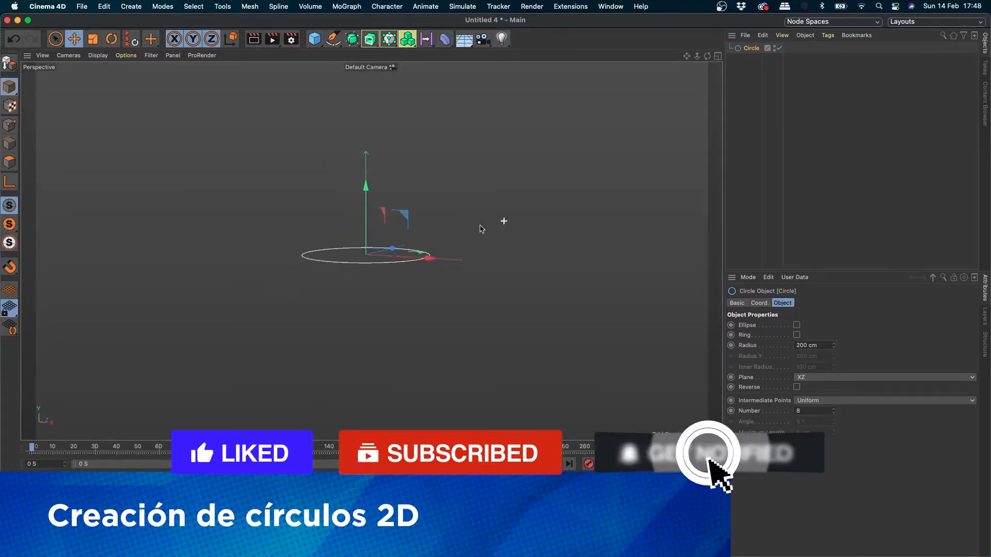
pyautogui.keyDown('alt'); pyautogui.moveTo(480, 229); pyautogui.dragTo(455, 246); pyautogui.keyUp('alt')
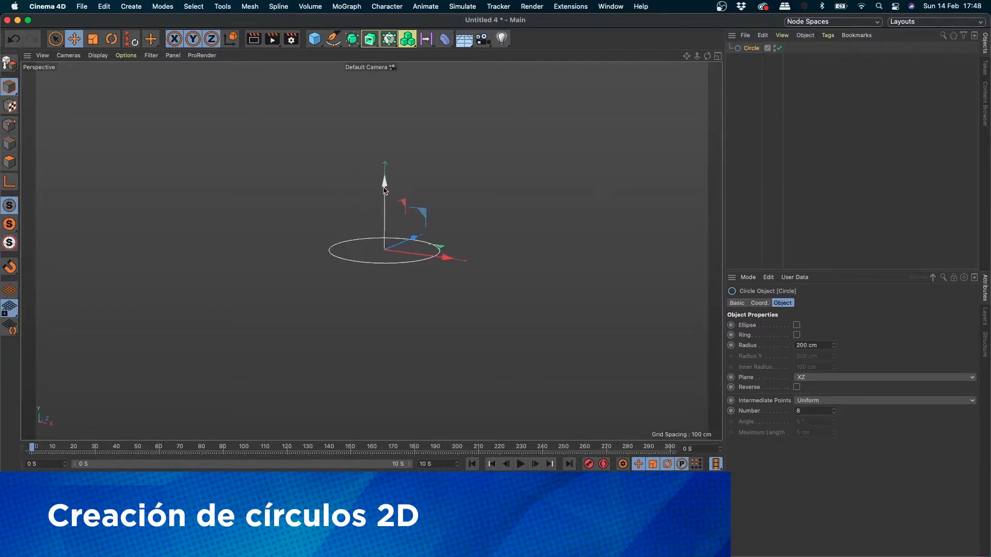
pyautogui.keyDown('ctrl'); pyautogui.moveTo(385, 183); pyautogui.dragTo(386, 212); pyautogui.keyUp('ctrl')
pyautogui.press('t')
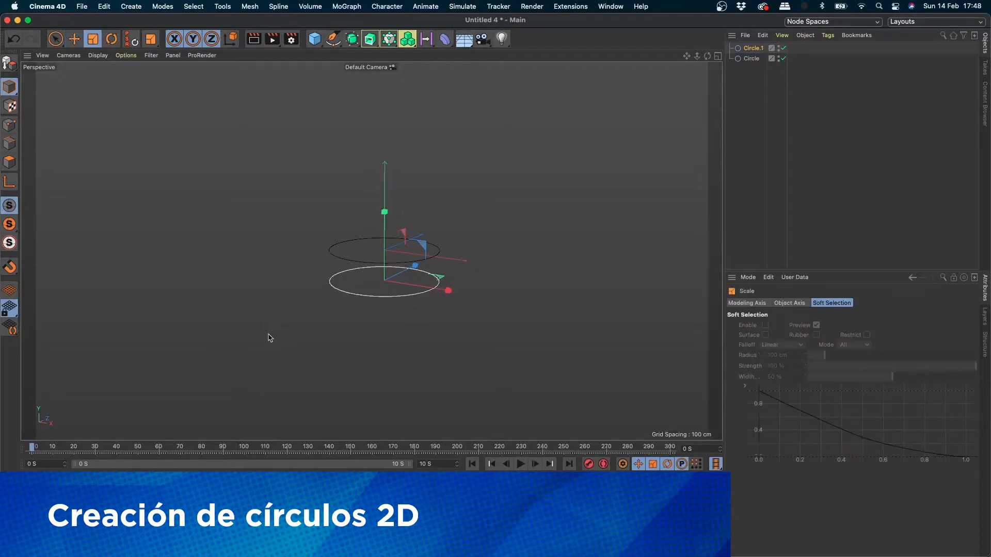
pyautogui.moveTo(292, 331); pyautogui.dragTo(490, 325)
pyautogui.moveTo(538, 304); pyautogui.dragTo(573, 309)
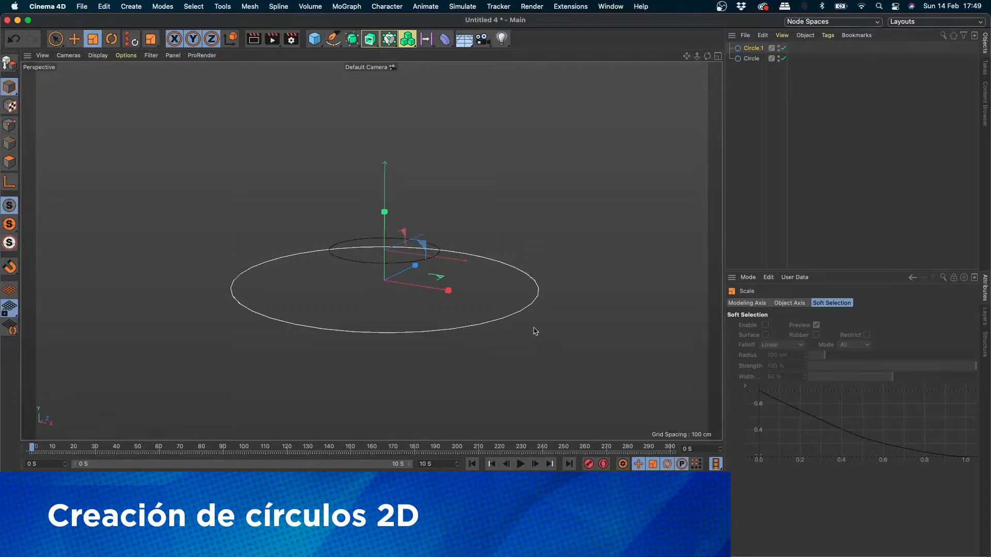
# Copy the large circle slightly below itself along Y and scale the new copy up to about 1283 cm across.
pyautogui.press('e')
pyautogui.scroll(-3, 584, 307)
pyautogui.moveTo(537, 327)
pyautogui.keyDown('alt'); pyautogui.mouseDown()
pyautogui.moveTo(555, 303)
pyautogui.moveTo(532, 319)
pyautogui.mouseUp(); pyautogui.keyUp('alt')
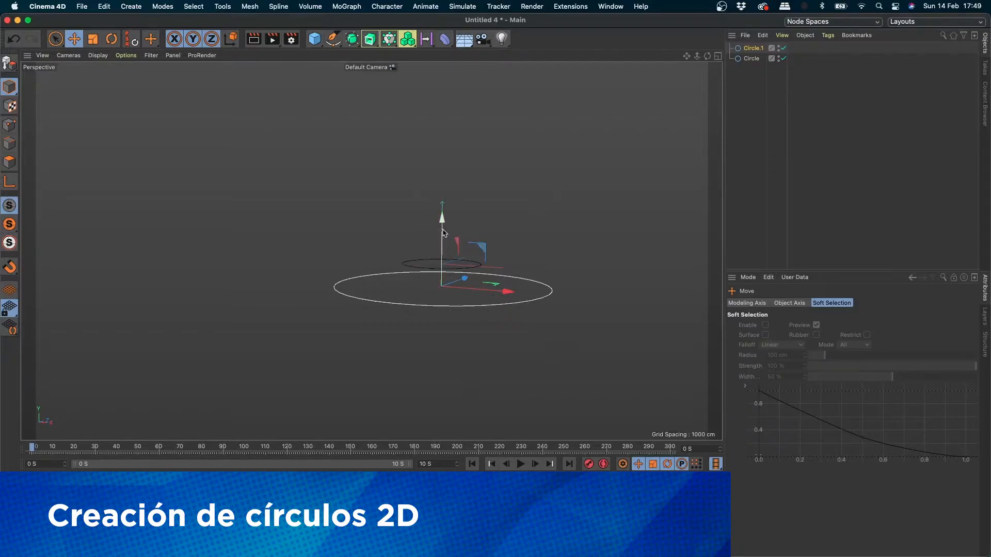
pyautogui.keyDown('ctrl'); pyautogui.moveTo(443, 223); pyautogui.dragTo(443, 229); pyautogui.keyUp('ctrl')
pyautogui.scroll(3, 483, 302)
pyautogui.scroll(3, 555, 289)
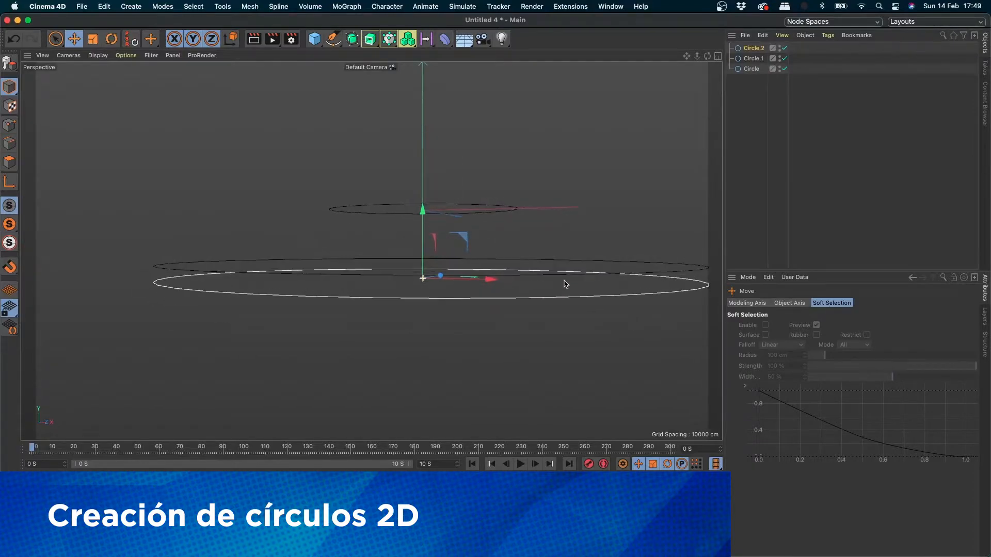
pyautogui.press('t')
pyautogui.moveTo(504, 343); pyautogui.dragTo(572, 320)
pyautogui.press('e')
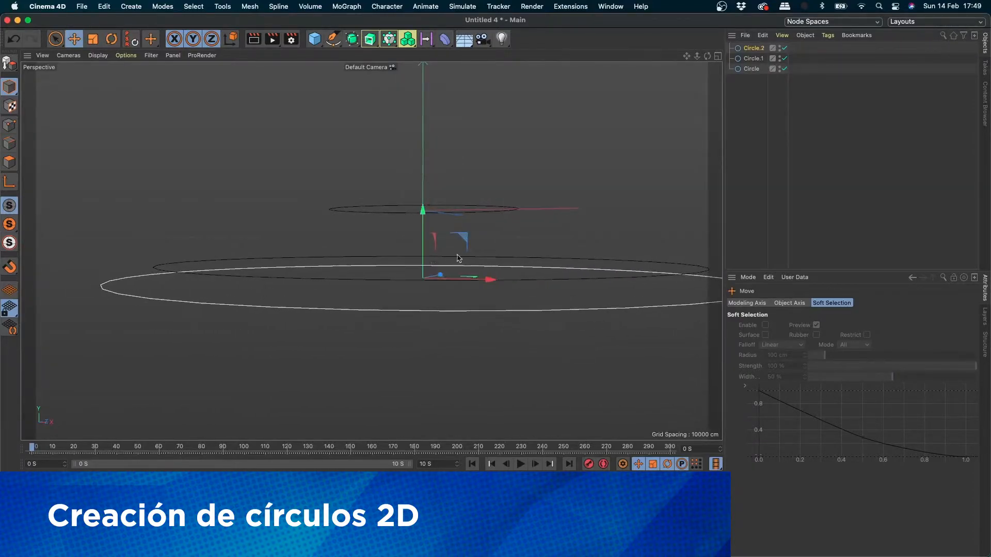
# Lower the largest circle along Y to a position of about -179 cm.
pyautogui.scroll(-1, 421, 232)
pyautogui.scroll(-4, 444, 295)
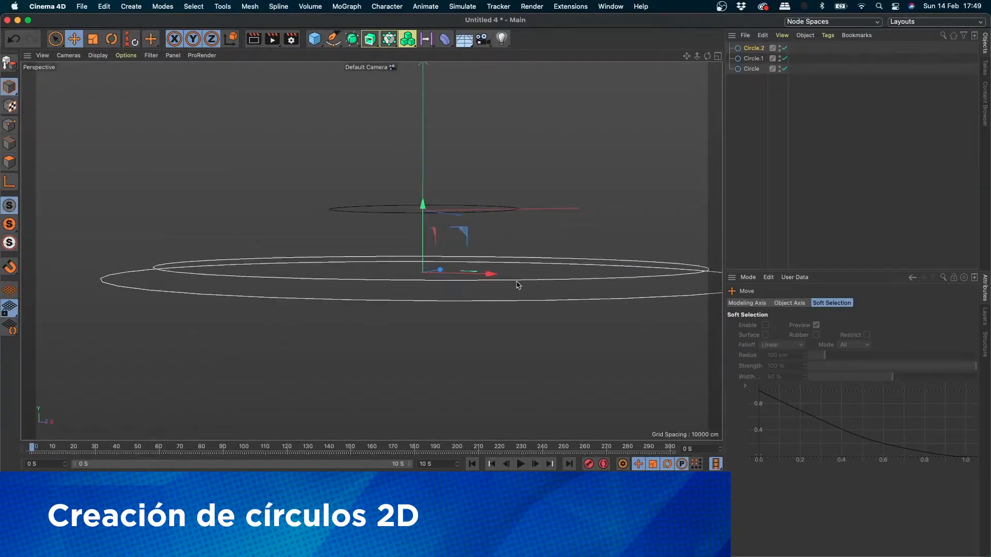
pyautogui.moveTo(441, 295); pyautogui.dragTo(320, 254, button='middle')
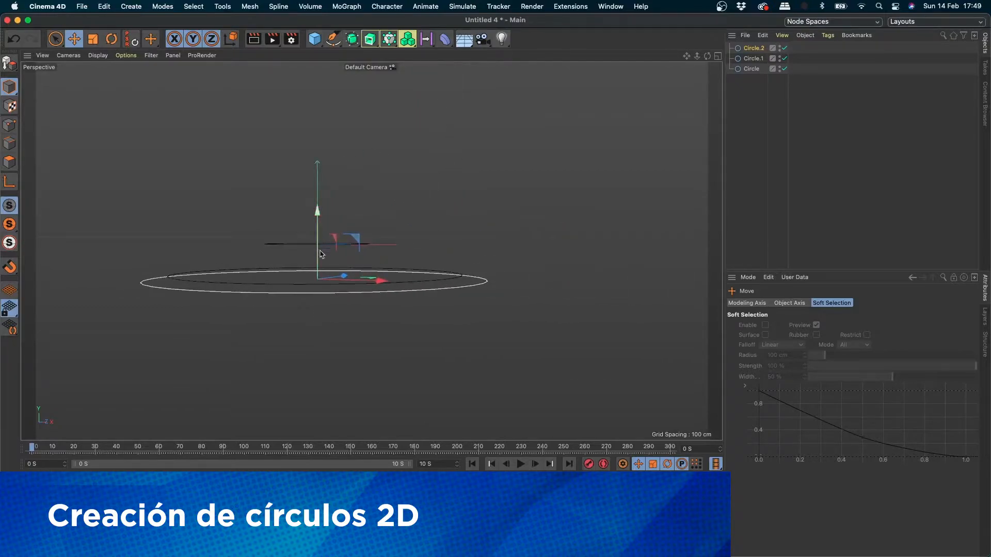
pyautogui.moveTo(320, 254)
pyautogui.mouseDown()
pyautogui.moveTo(321, 231)
pyautogui.moveTo(321, 260)
pyautogui.mouseUp()
pyautogui.press('super+z')
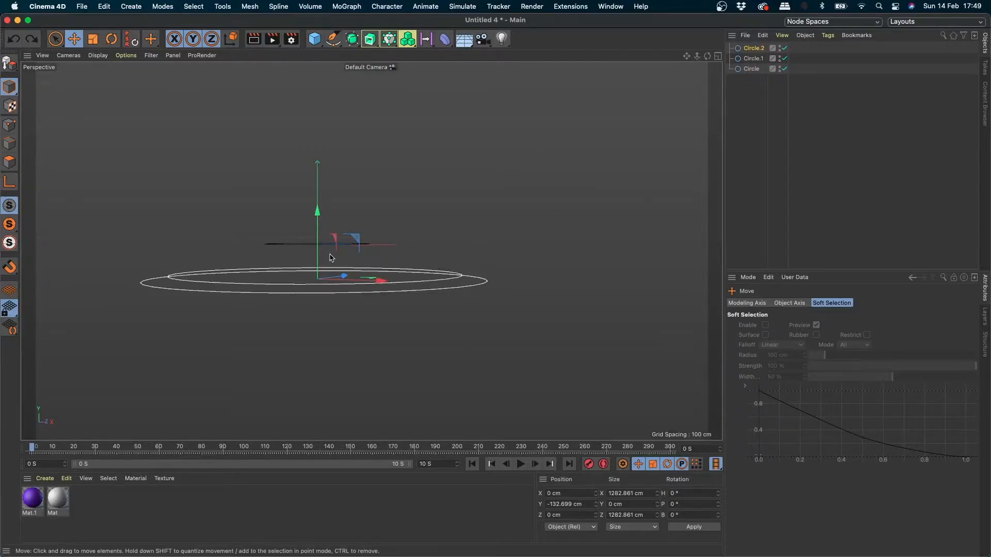
pyautogui.moveTo(318, 237)
pyautogui.mouseDown()
pyautogui.moveTo(318, 223)
pyautogui.moveTo(325, 251)
pyautogui.mouseUp()
# Try a Lathe generator with all three circles nested inside it.
pyautogui.click(370, 39)
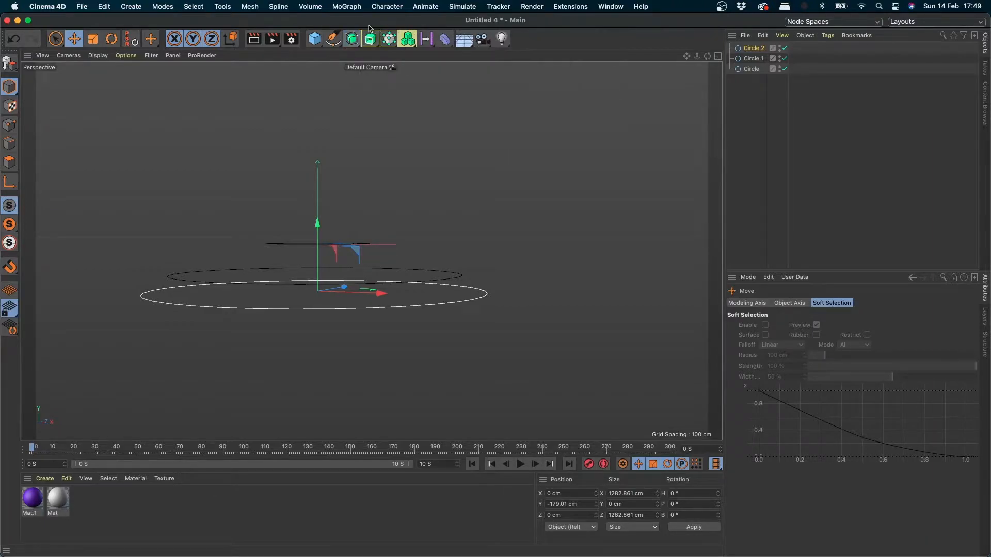
pyautogui.click(371, 38)
pyautogui.click(407, 71)
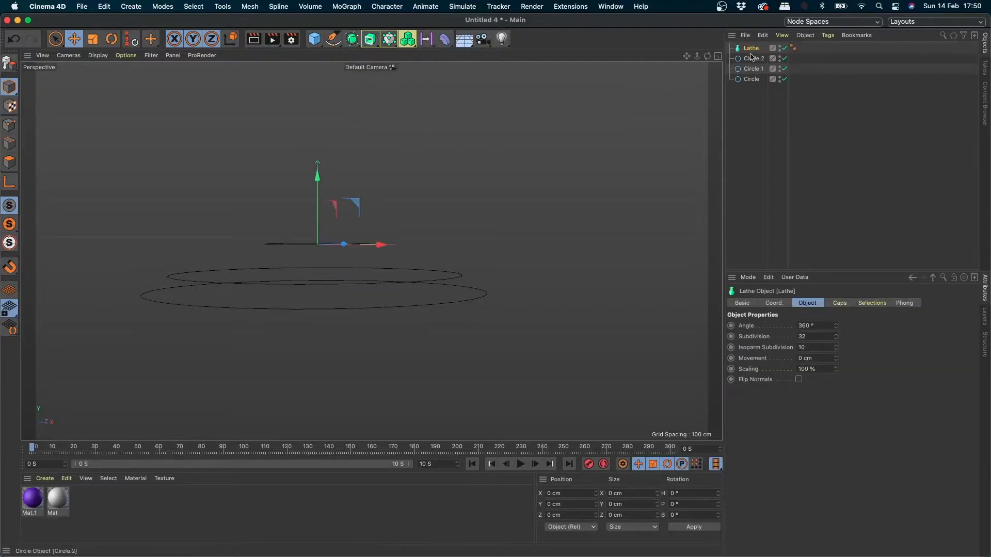
pyautogui.moveTo(758, 88); pyautogui.dragTo(751, 48)
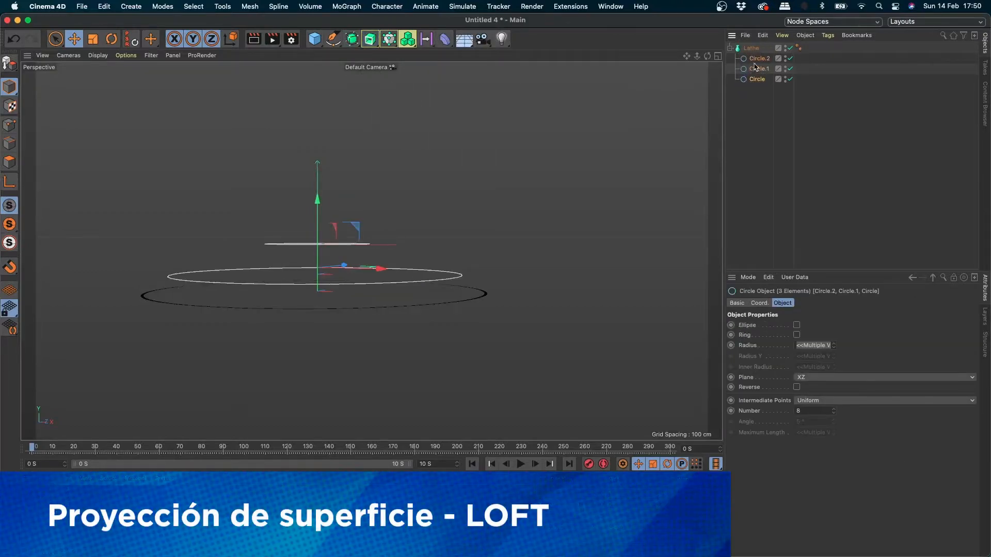
# Add a Loft generator, nest the three circles inside it, and delete the Lathe.
pyautogui.click(369, 39)
pyautogui.click(408, 82)
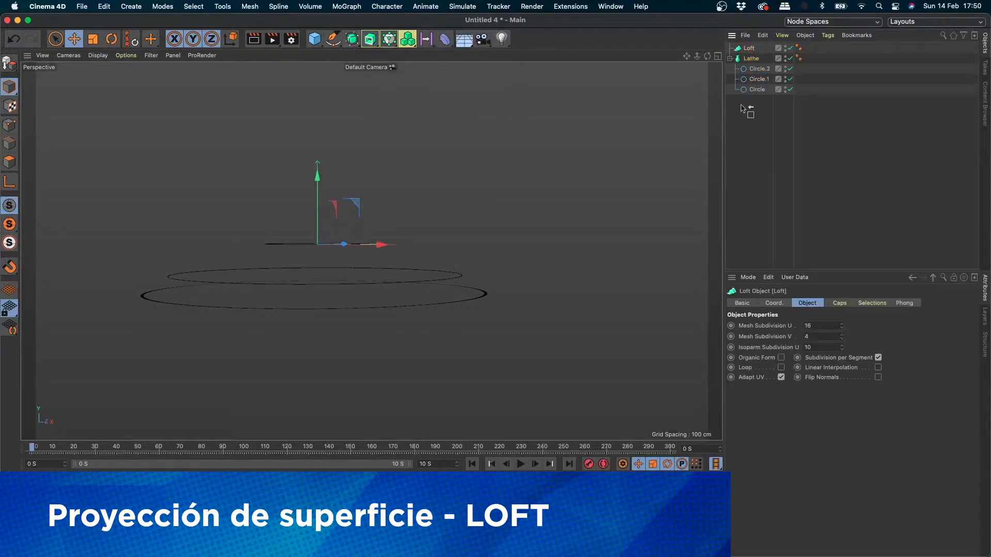
pyautogui.moveTo(747, 111); pyautogui.dragTo(752, 52)
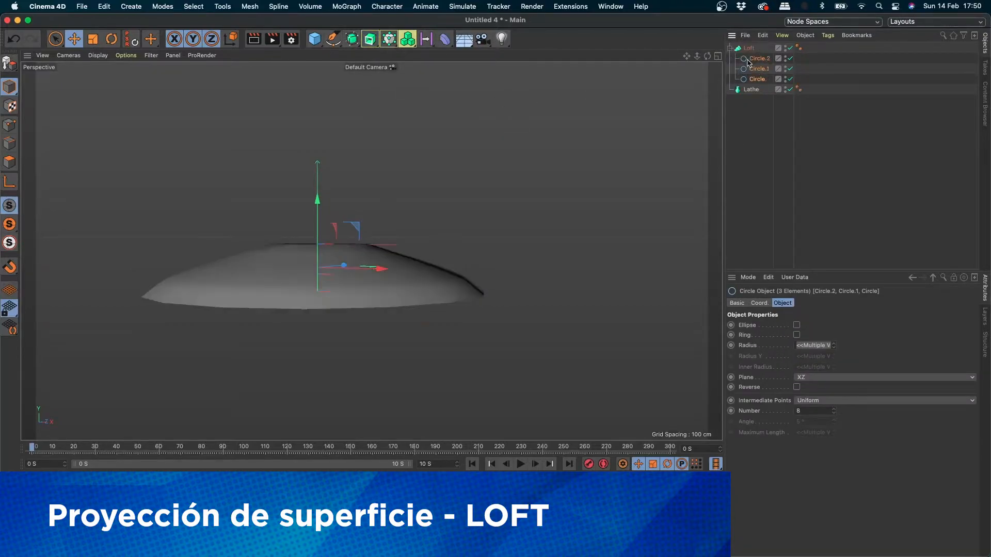
pyautogui.click(751, 91)
pyautogui.press('Delete')
# Try moving the smallest circle far below the other two to form a bowl, and raise it back above them.
pyautogui.click(758, 80)
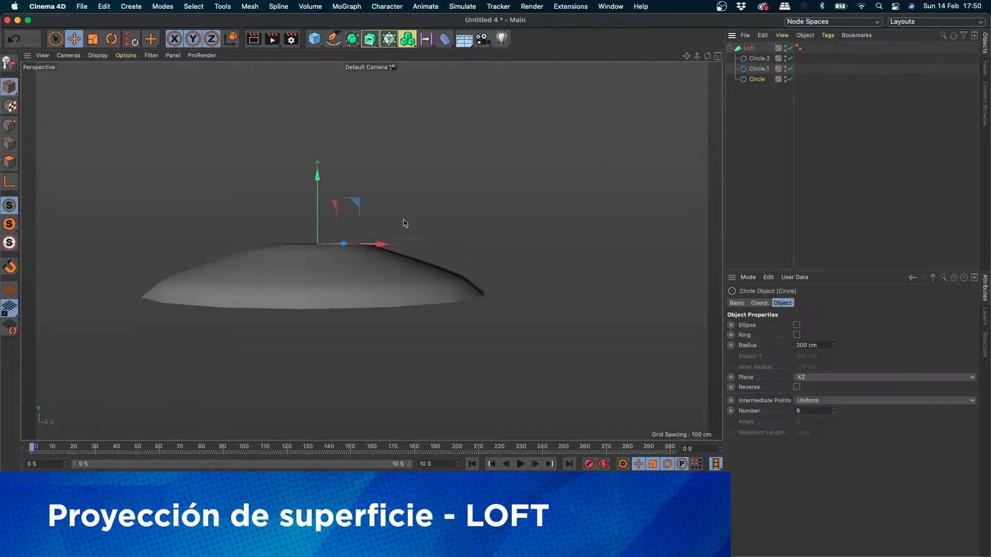
pyautogui.moveTo(316, 199); pyautogui.dragTo(322, 338)
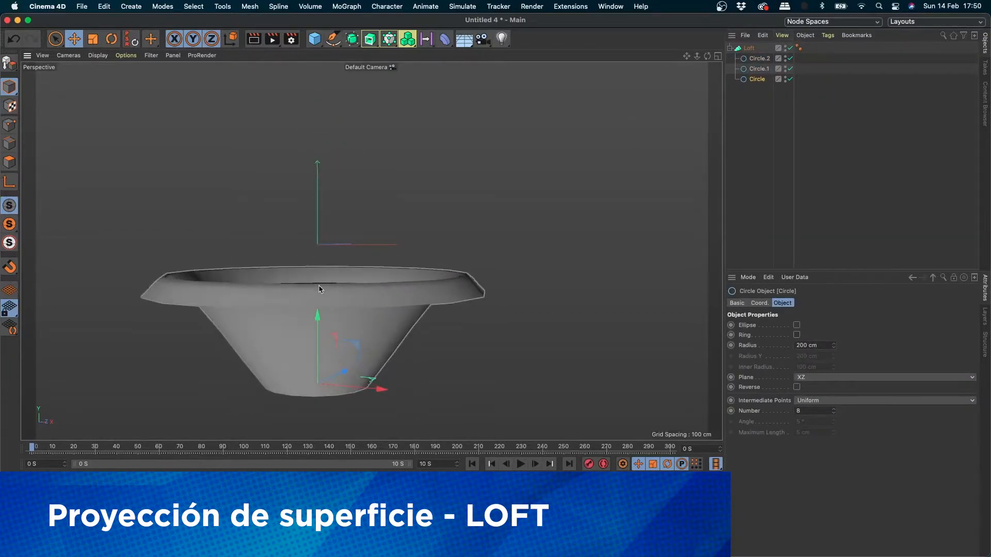
pyautogui.keyDown('alt'); pyautogui.moveTo(319, 289); pyautogui.dragTo(465, 255); pyautogui.keyUp('alt')
pyautogui.moveTo(319, 253); pyautogui.dragTo(320, 183)
pyautogui.keyDown('alt'); pyautogui.moveTo(370, 276); pyautogui.dragTo(214, 336); pyautogui.keyUp('alt')
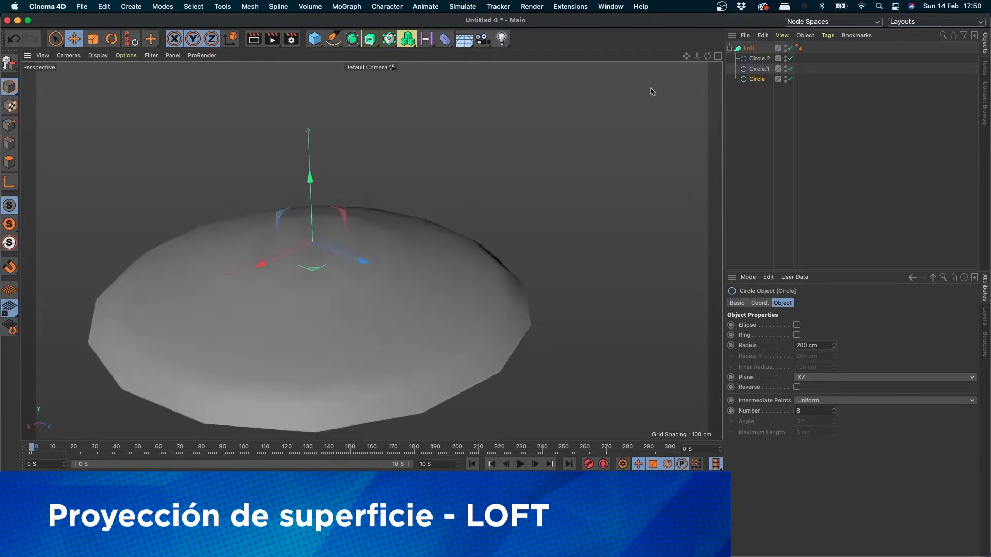
# Examine the available spline shapes and the middle circle's coordinate and object properties.
pyautogui.click(754, 69)
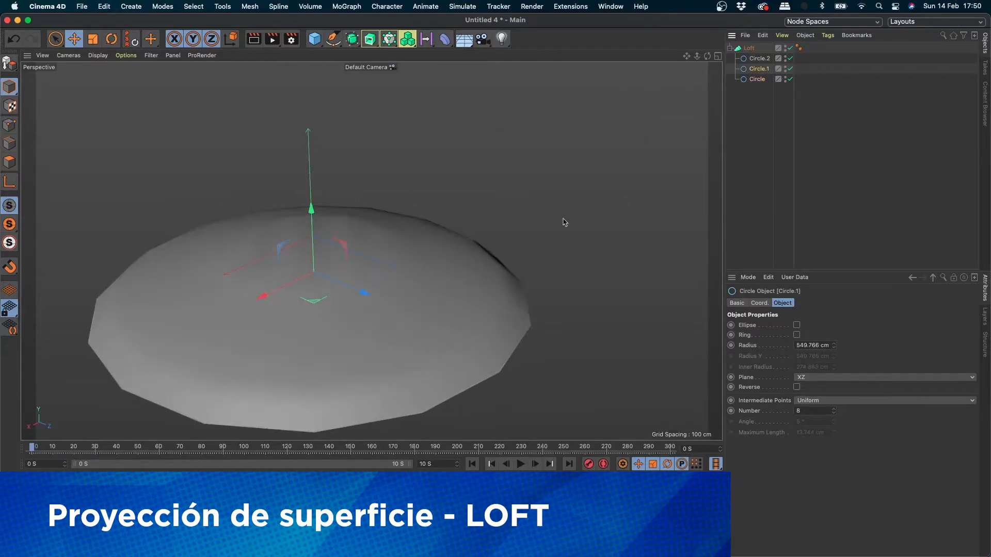
pyautogui.click(352, 38)
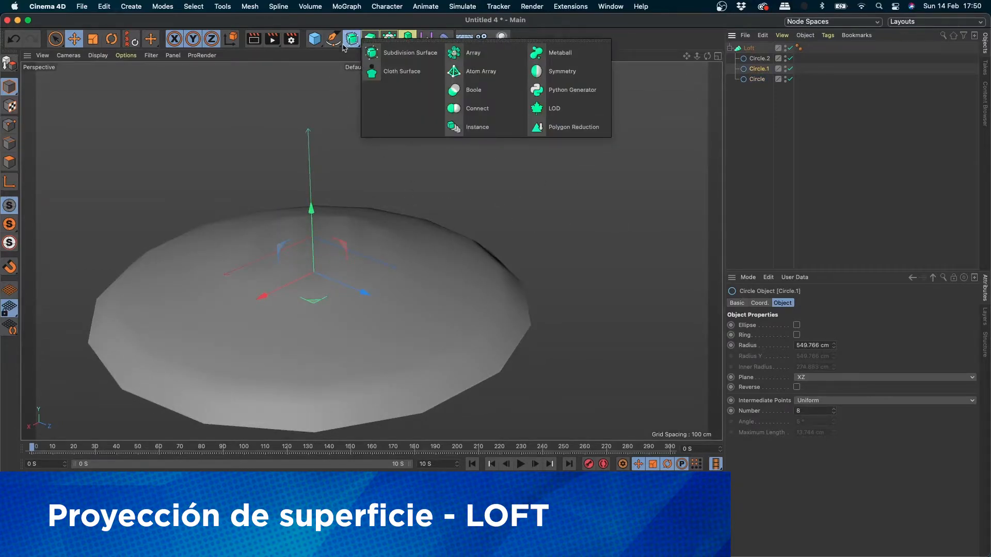
pyautogui.click(333, 39)
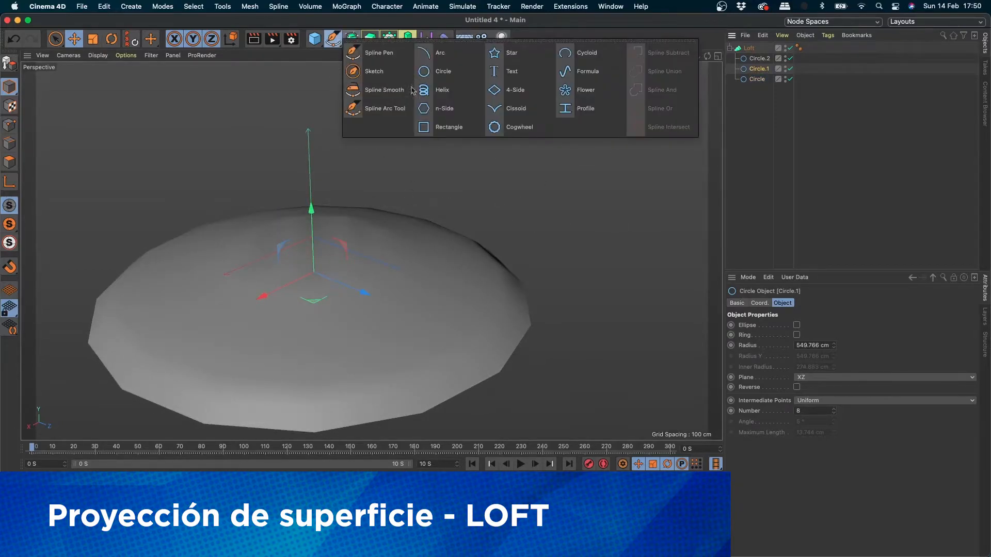
pyautogui.click(830, 161)
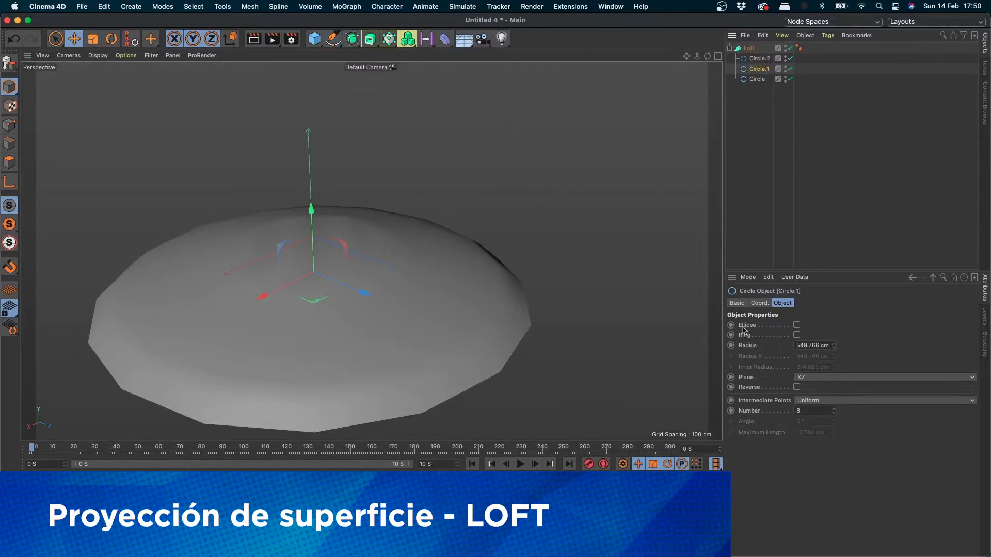
pyautogui.click(769, 303)
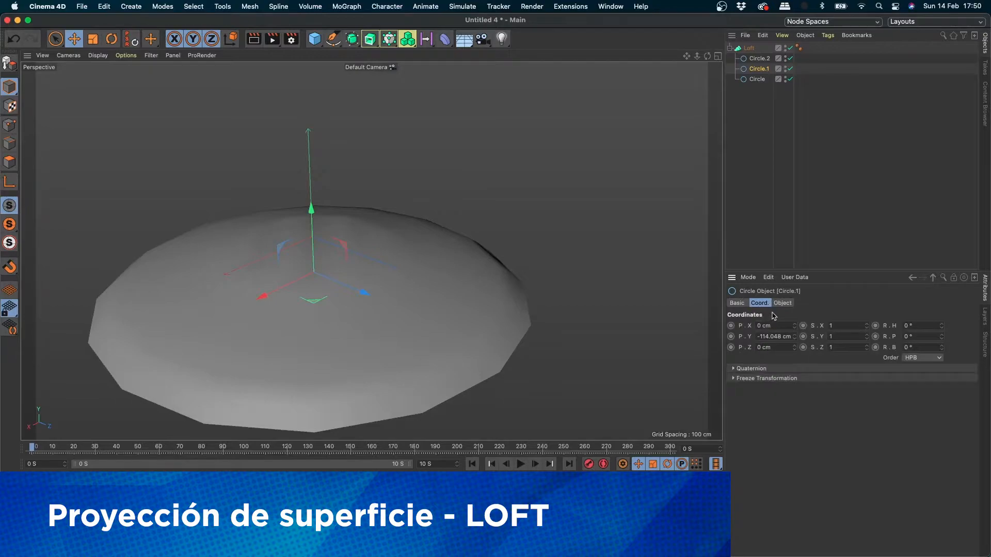
pyautogui.click(784, 302)
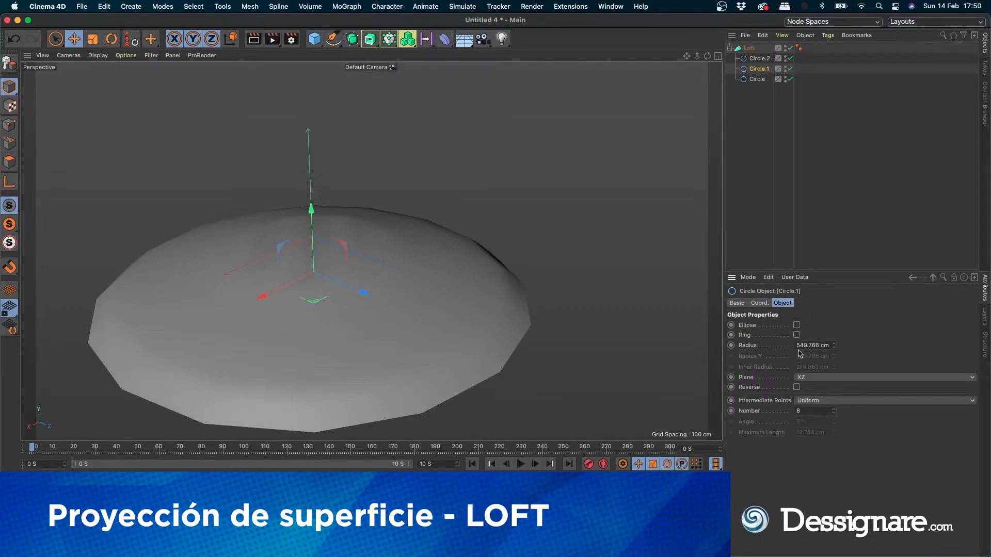
# Try the Ellipse option with an altered radius on the middle circle and revert both changes.
pyautogui.click(796, 325)
pyautogui.moveTo(833, 345); pyautogui.dragTo(820, 243)
pyautogui.press('super+z')
pyautogui.click(798, 327)
# Select the largest circle and disable the Loft generator so only the circle splines are displayed.
pyautogui.scroll(-5, 460, 286)
pyautogui.moveTo(465, 279)
pyautogui.keyDown('alt'); pyautogui.mouseDown()
pyautogui.moveTo(456, 259)
pyautogui.moveTo(465, 259)
pyautogui.mouseUp(); pyautogui.keyUp('alt')
pyautogui.scroll(4, 407, 292)
pyautogui.keyDown('alt'); pyautogui.moveTo(430, 298); pyautogui.dragTo(432, 285); pyautogui.keyUp('alt')
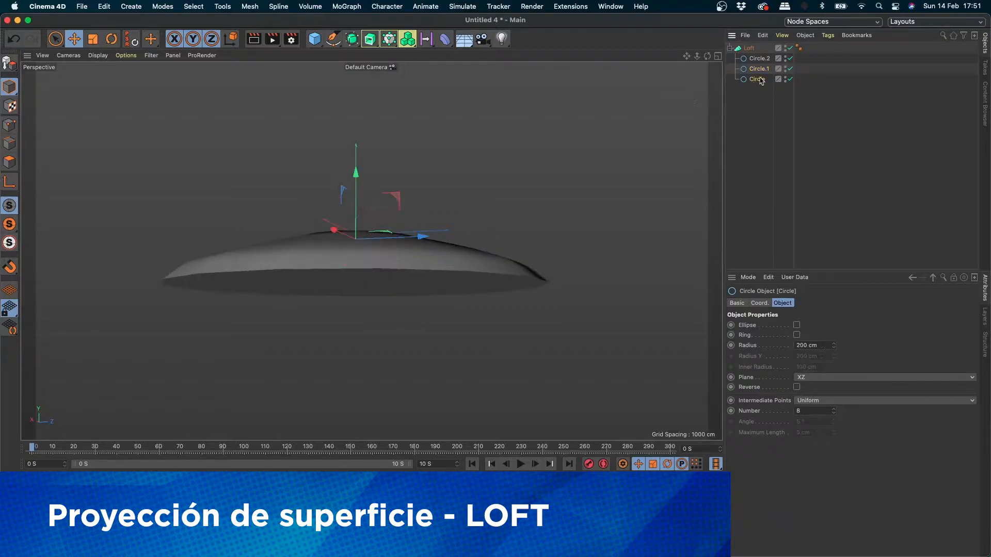
pyautogui.click(767, 59)
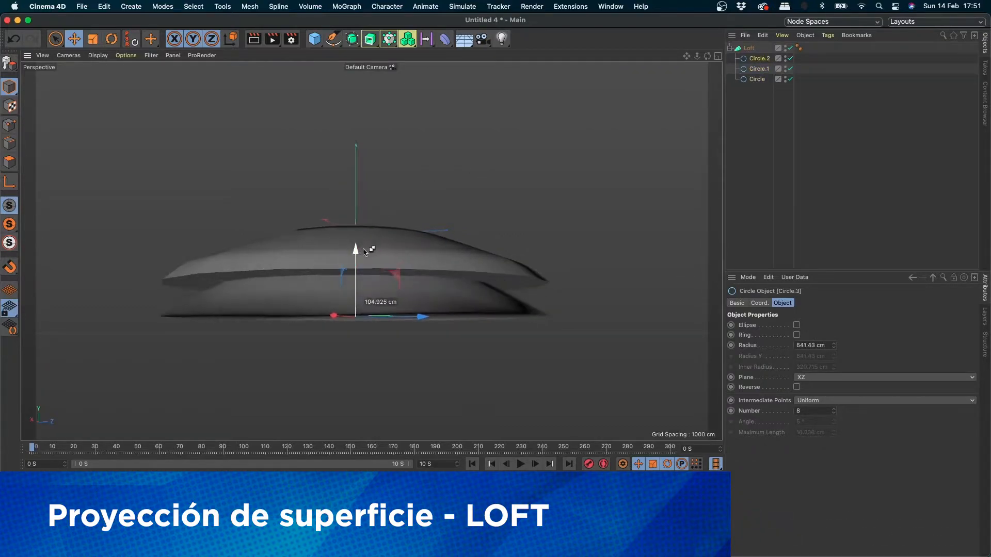
pyautogui.click(790, 48)
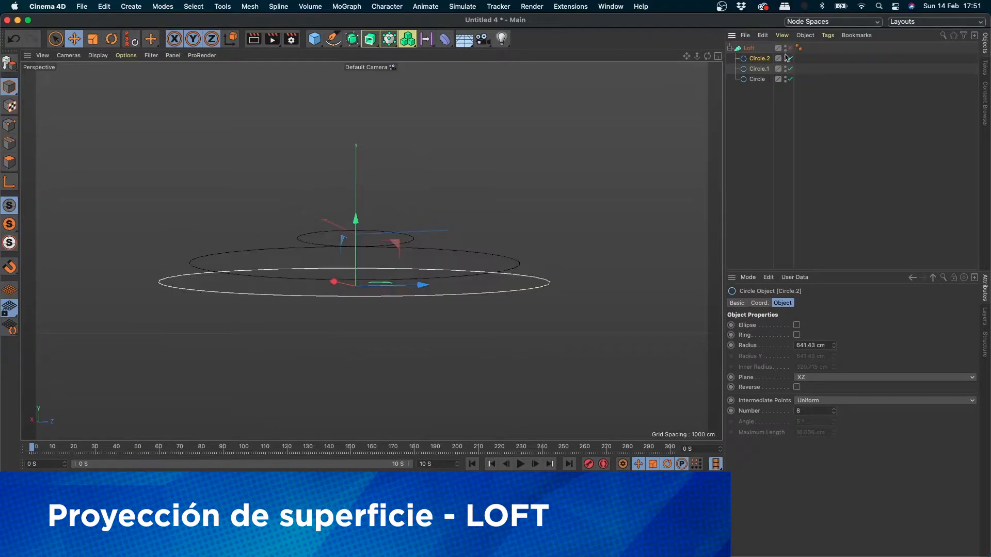
# Copy the largest circle straight down along Y and scale the copy down to a size between the smallest and middle circles.
pyautogui.doubleClick(759, 70)
pyautogui.click(757, 62)
pyautogui.keyDown('ctrl'); pyautogui.moveTo(353, 241); pyautogui.dragTo(357, 281); pyautogui.keyUp('ctrl')
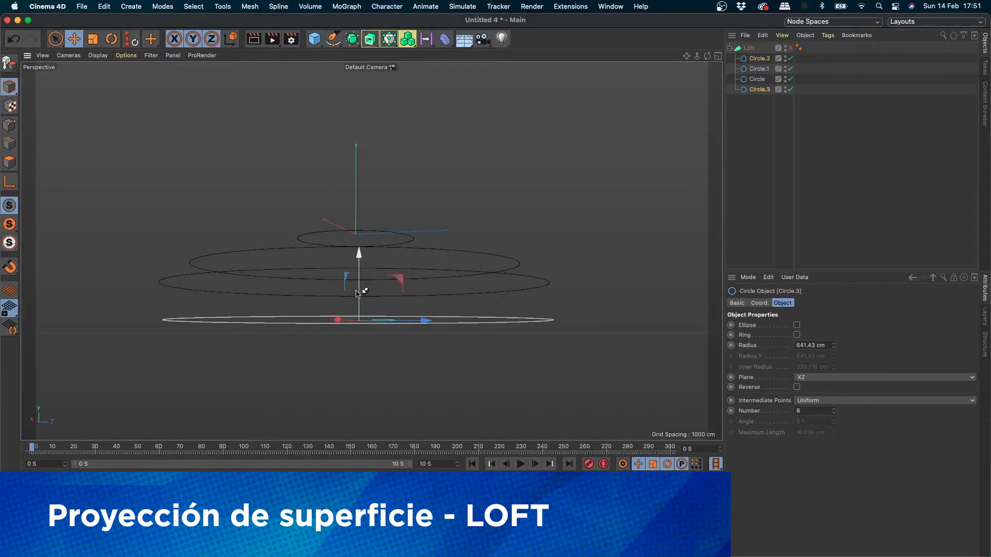
pyautogui.press('t')
pyautogui.moveTo(519, 389); pyautogui.dragTo(383, 409)
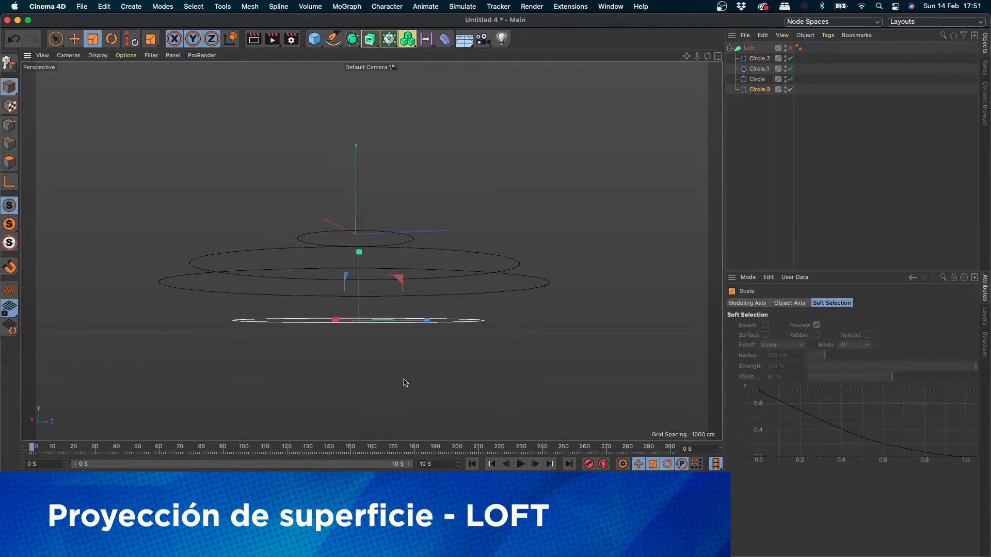
# Place a copy of the lowest circle further down along Y, scaled down to a radius of about 140 cm.
pyautogui.keyDown('alt'); pyautogui.moveTo(416, 358); pyautogui.dragTo(428, 357, button='right'); pyautogui.keyUp('alt')
pyautogui.keyDown('alt'); pyautogui.moveTo(427, 359); pyautogui.dragTo(445, 370); pyautogui.keyUp('alt')
pyautogui.click(56, 39)
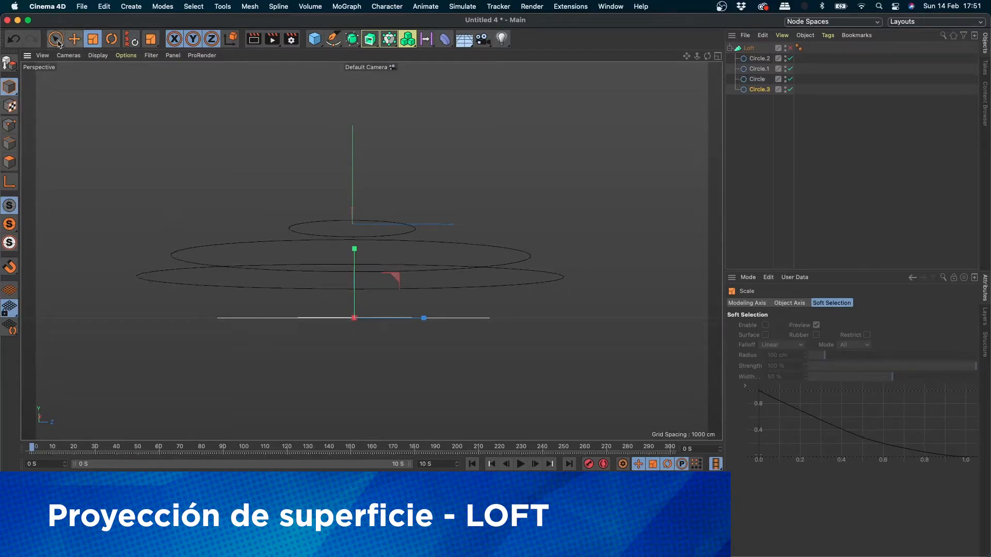
pyautogui.keyDown('alt'); pyautogui.moveTo(340, 283); pyautogui.dragTo(372, 353); pyautogui.keyUp('alt')
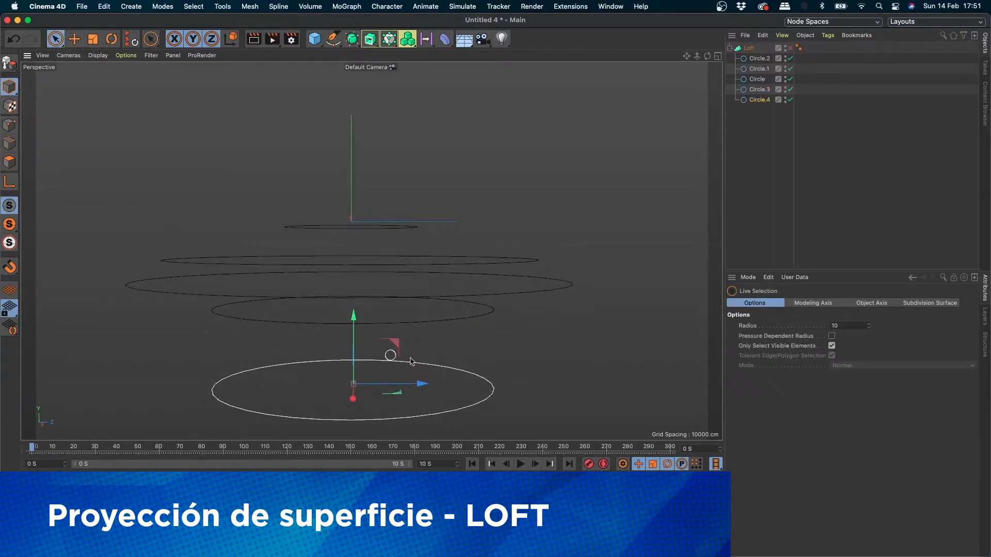
pyautogui.press('t')
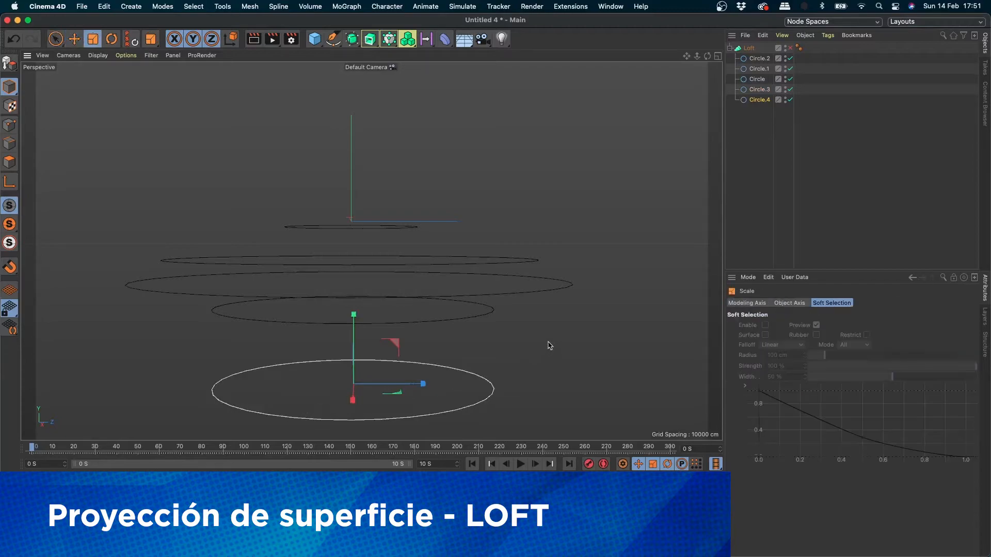
pyautogui.moveTo(546, 348); pyautogui.dragTo(299, 397)
pyautogui.press('e')
pyautogui.moveTo(354, 360); pyautogui.dragTo(379, 357)
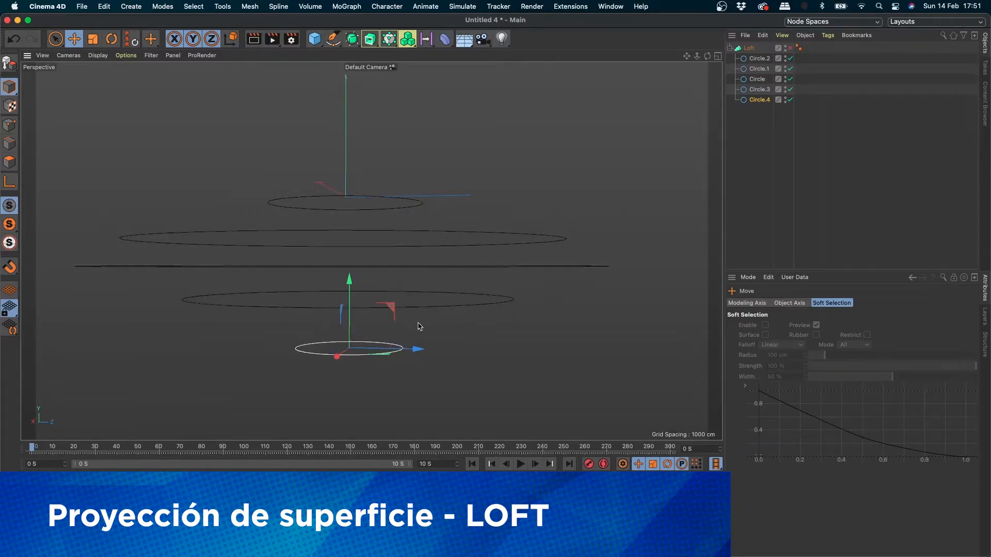
# Reorder the circles inside the Loft to follow their height, from the lowest to the topmost, and re-enable the generator.
pyautogui.click(791, 48)
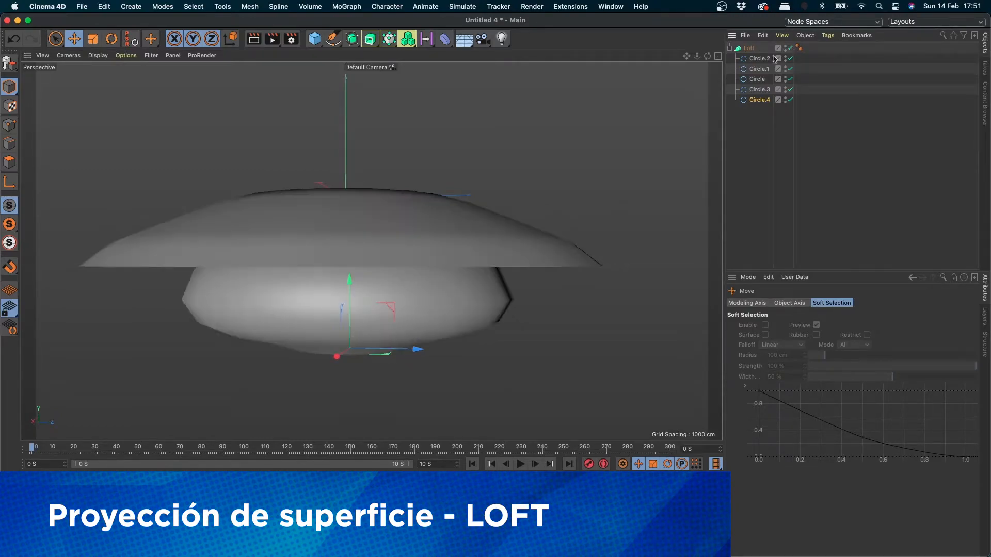
pyautogui.click(790, 48)
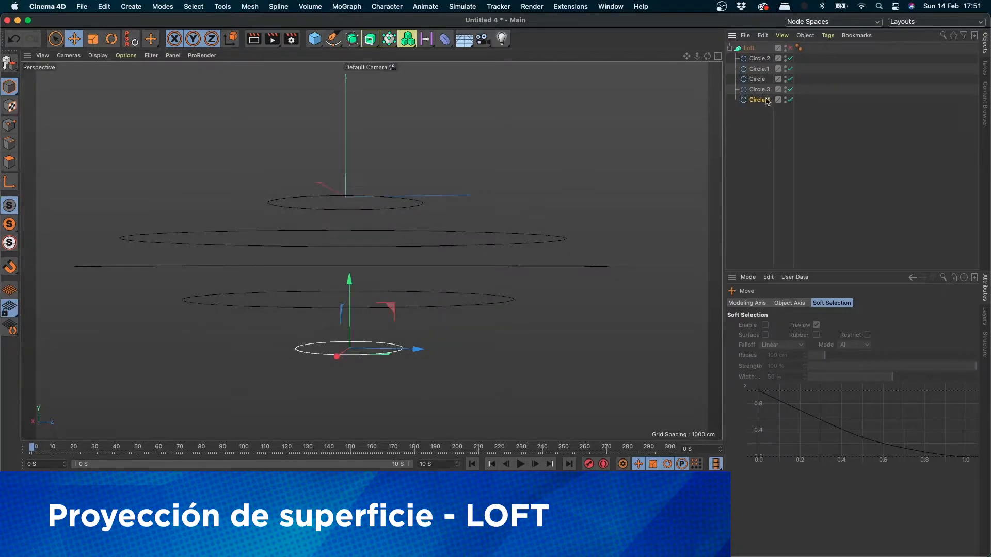
pyautogui.click(760, 100)
pyautogui.click(761, 69)
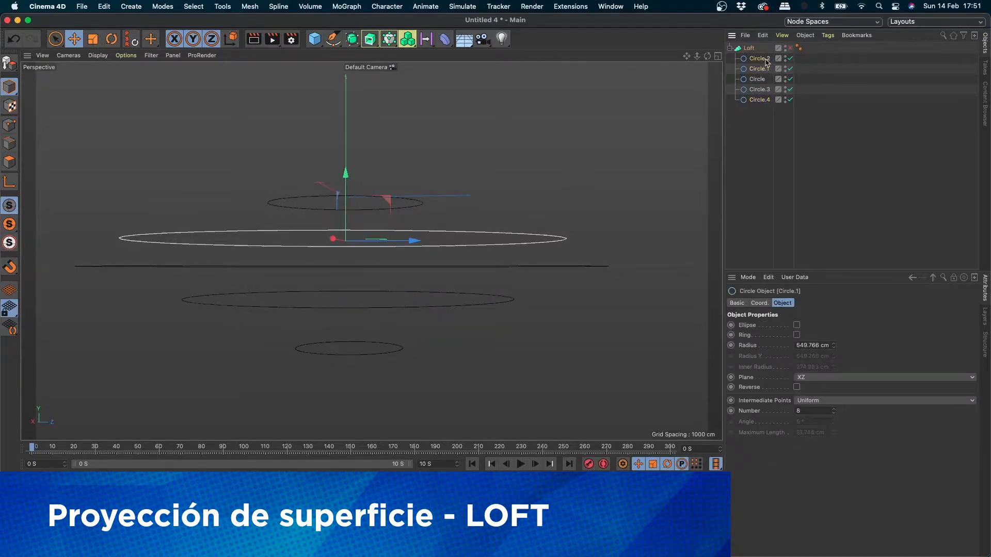
pyautogui.click(757, 79)
pyautogui.click(759, 89)
pyautogui.click(760, 100)
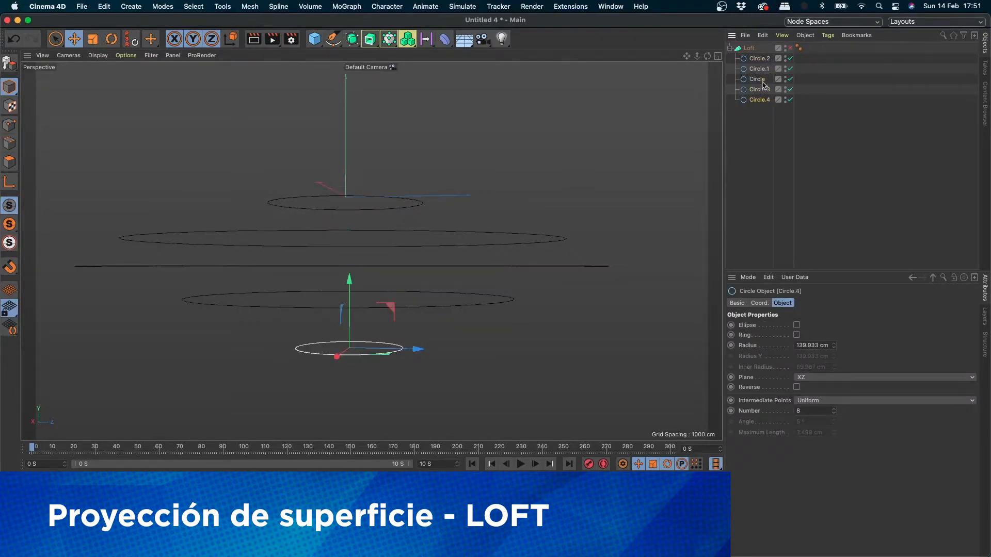
pyautogui.moveTo(758, 80)
pyautogui.mouseDown()
pyautogui.moveTo(769, 56)
pyautogui.moveTo(768, 75)
pyautogui.moveTo(761, 70)
pyautogui.mouseUp()
pyautogui.moveTo(766, 85); pyautogui.dragTo(757, 112)
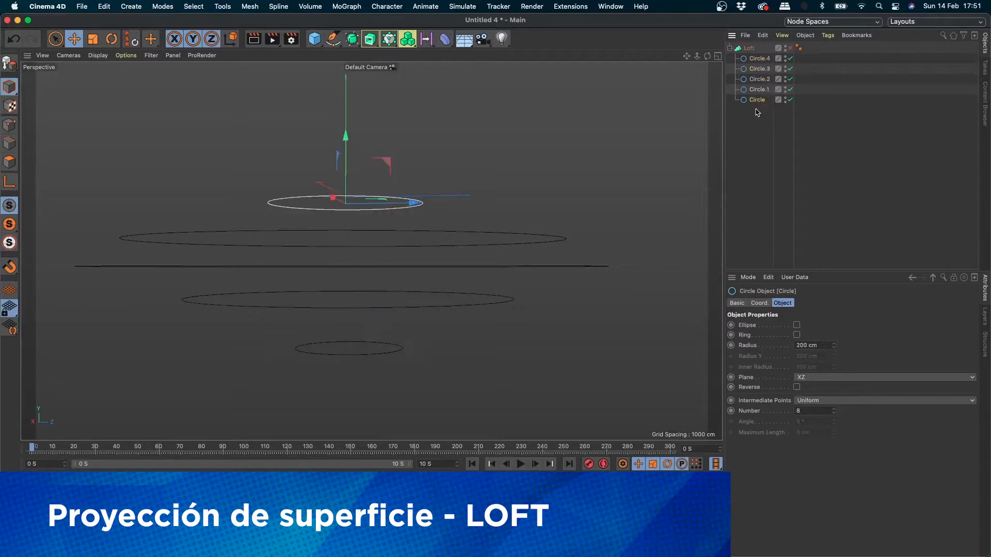
pyautogui.click(789, 48)
pyautogui.scroll(-3, 485, 226)
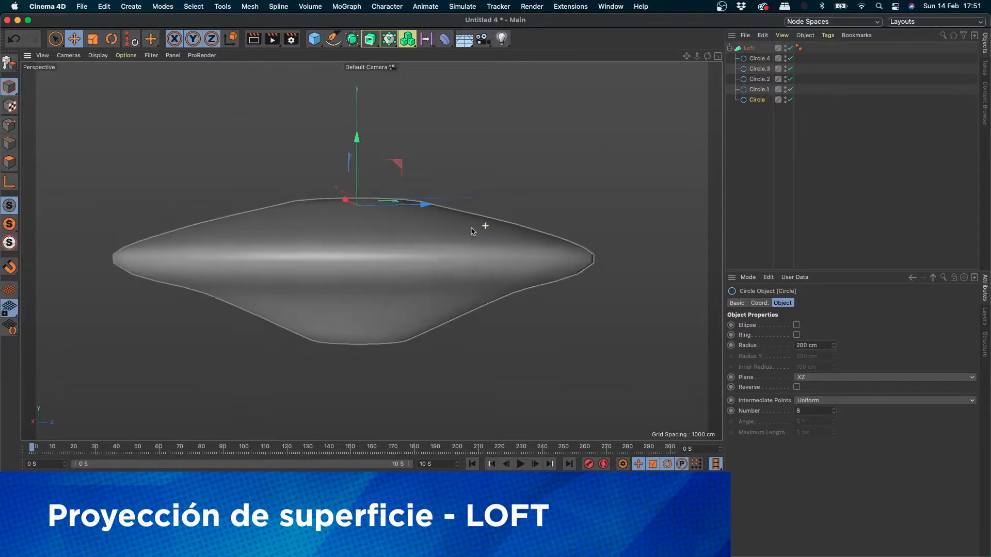
pyautogui.keyDown('alt'); pyautogui.moveTo(484, 227); pyautogui.dragTo(508, 234); pyautogui.keyUp('alt')
# Disable the Loft and shrink the two lowest circles, taking the lowest to a radius of about 108 cm.
pyautogui.click(789, 48)
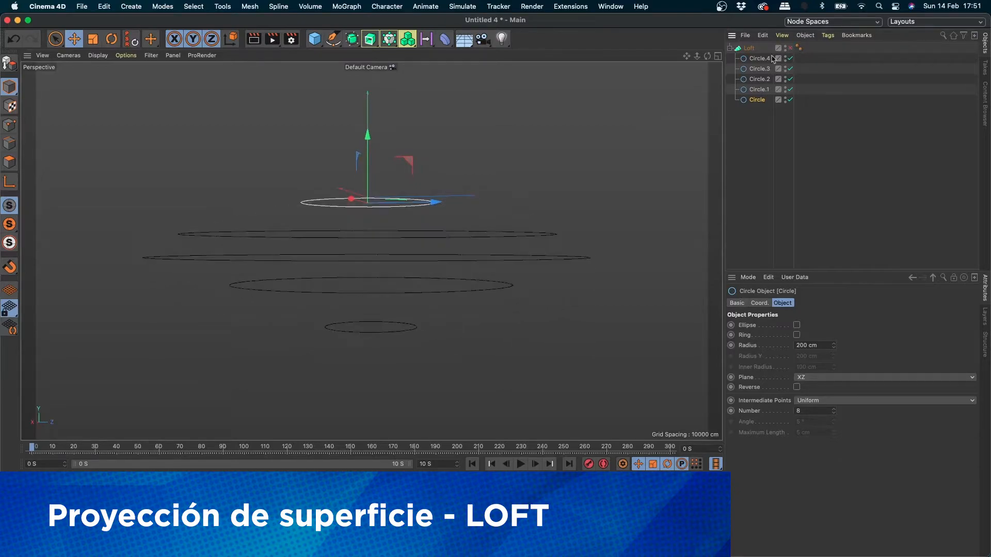
pyautogui.click(755, 59)
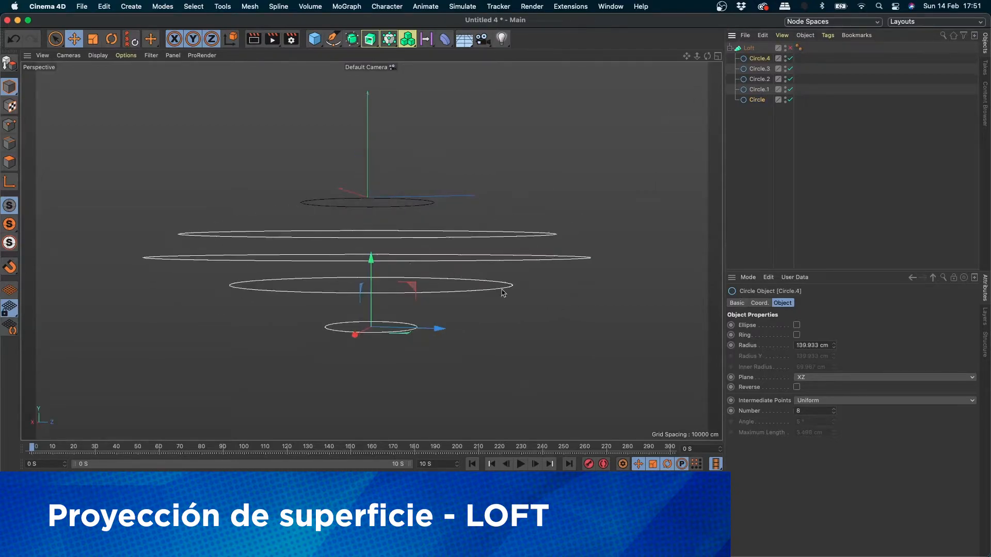
pyautogui.press('t')
pyautogui.moveTo(413, 336); pyautogui.dragTo(396, 338)
pyautogui.press('e')
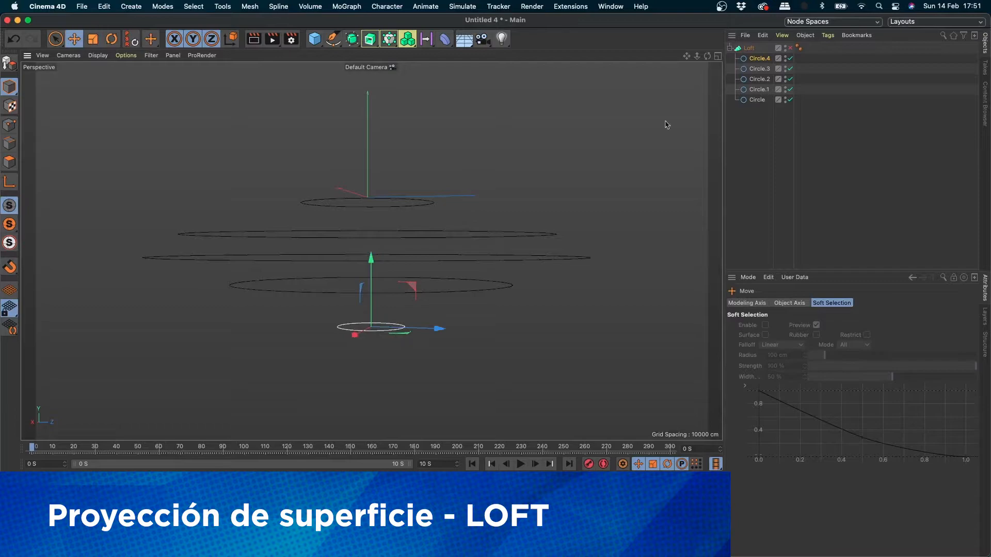
pyautogui.click(760, 69)
pyautogui.press('t')
pyautogui.moveTo(593, 197); pyautogui.dragTo(467, 263)
pyautogui.press('e')
# Enlarge the widest circle slightly and raise it along Y to just below the circle above it.
pyautogui.click(759, 79)
pyautogui.press('t')
pyautogui.moveTo(554, 281); pyautogui.dragTo(601, 275)
pyautogui.press('e')
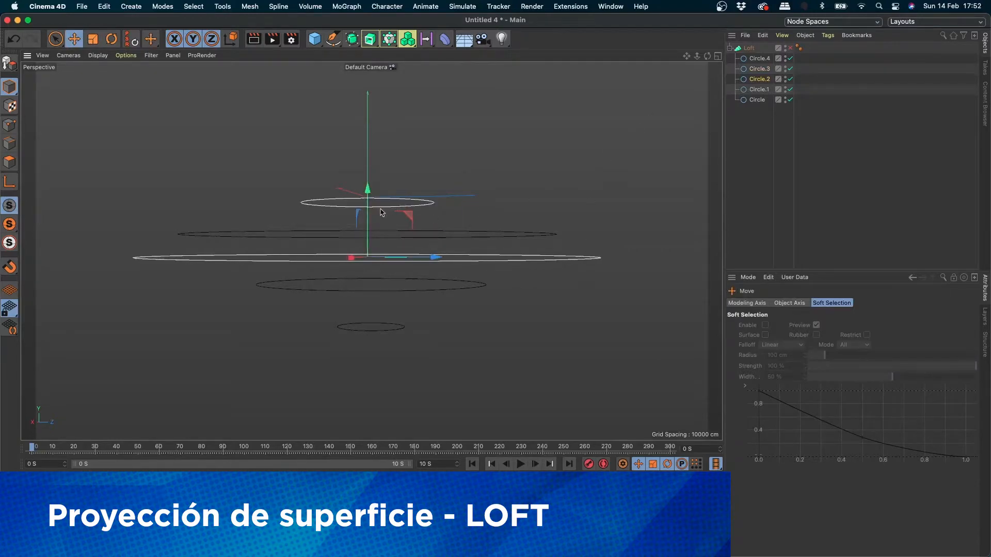
pyautogui.moveTo(367, 190); pyautogui.dragTo(368, 177)
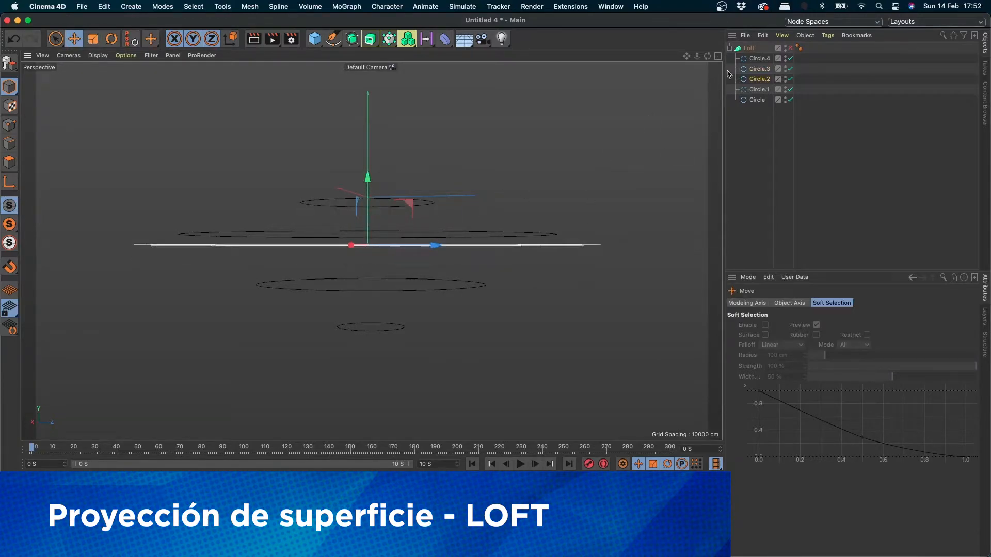
# Re-enable the Loft and nest it inside a new Subdivision Surface generator.
pyautogui.click(790, 48)
pyautogui.scroll(2, 452, 233)
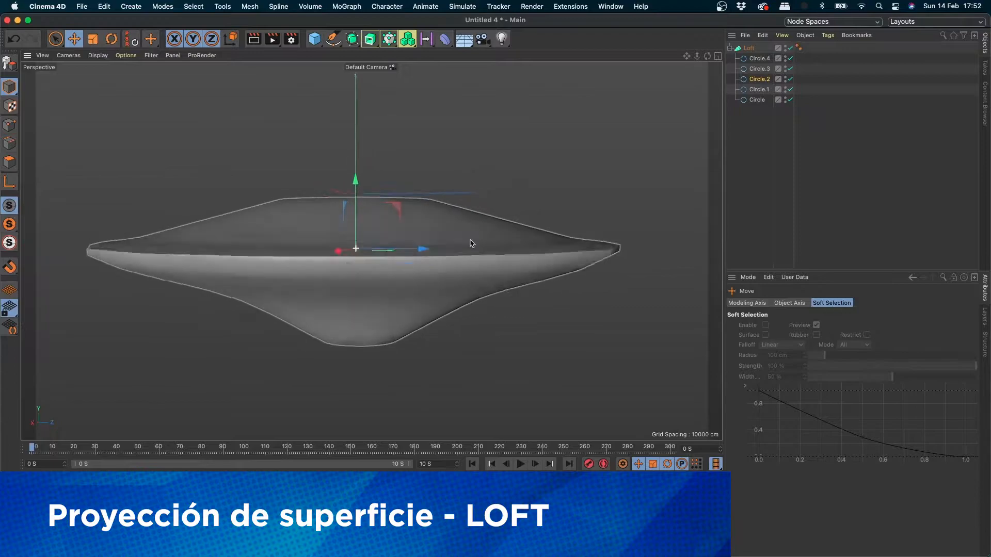
pyautogui.keyDown('alt'); pyautogui.moveTo(470, 242); pyautogui.dragTo(382, 263); pyautogui.keyUp('alt')
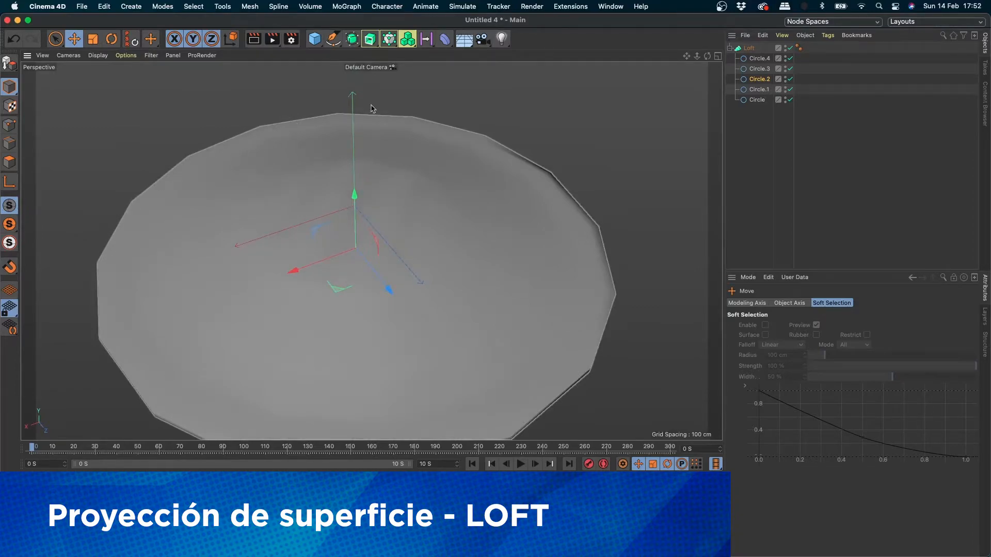
pyautogui.click(370, 39)
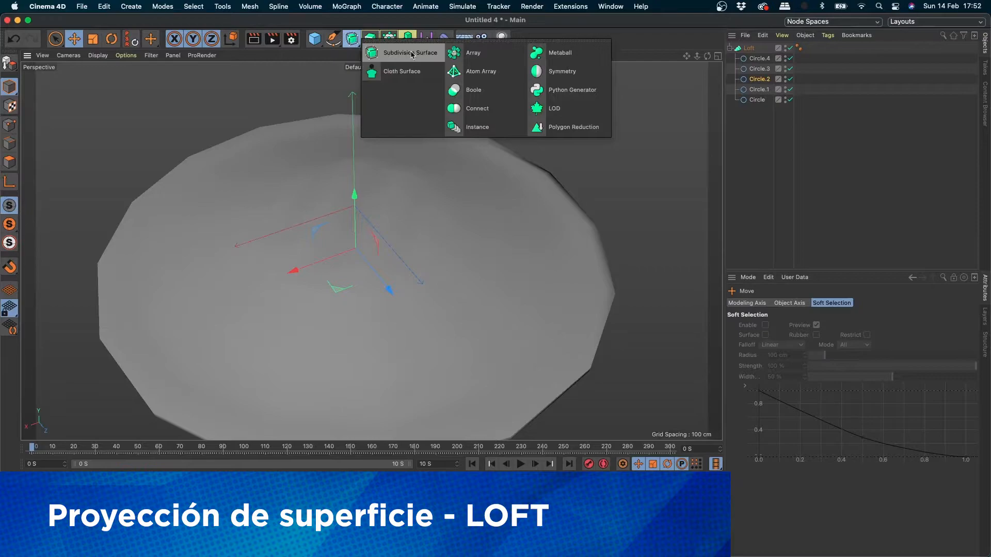
pyautogui.click(412, 53)
pyautogui.moveTo(757, 50); pyautogui.dragTo(758, 49)
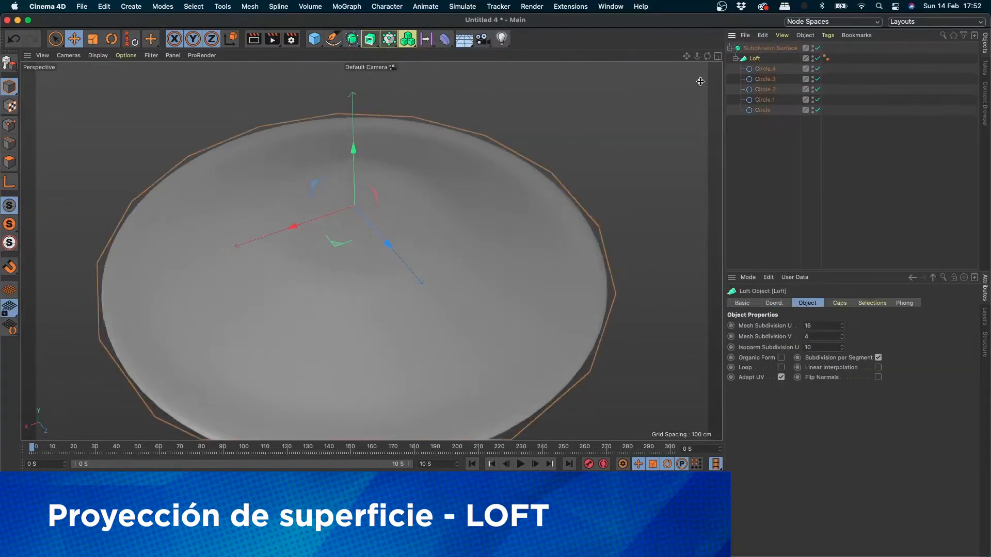
pyautogui.keyDown('alt'); pyautogui.moveTo(499, 248); pyautogui.dragTo(522, 217); pyautogui.keyUp('alt')
pyautogui.keyDown('alt'); pyautogui.moveTo(521, 217); pyautogui.dragTo(463, 235, button='right'); pyautogui.keyUp('alt')
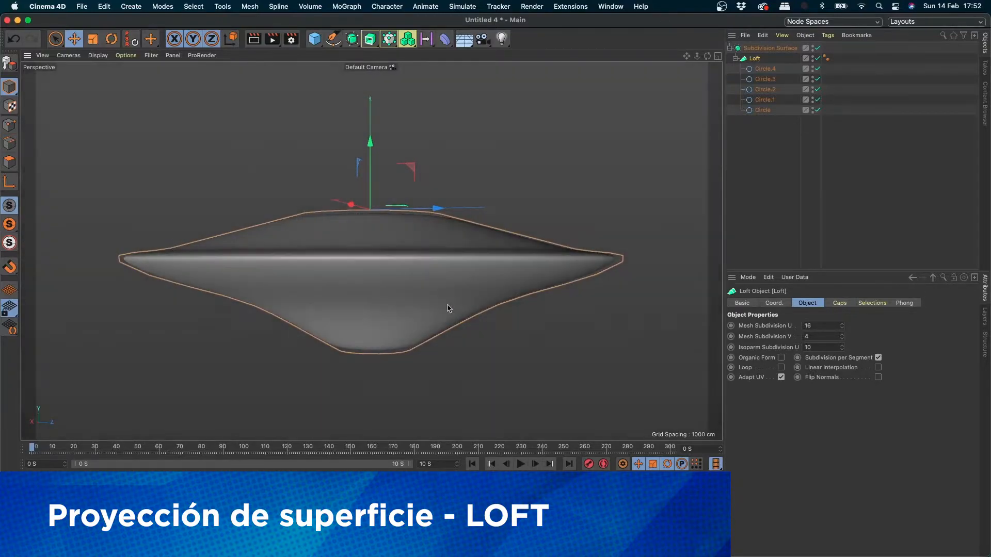
pyautogui.keyDown('alt'); pyautogui.moveTo(446, 307); pyautogui.dragTo(428, 274); pyautogui.keyUp('alt')
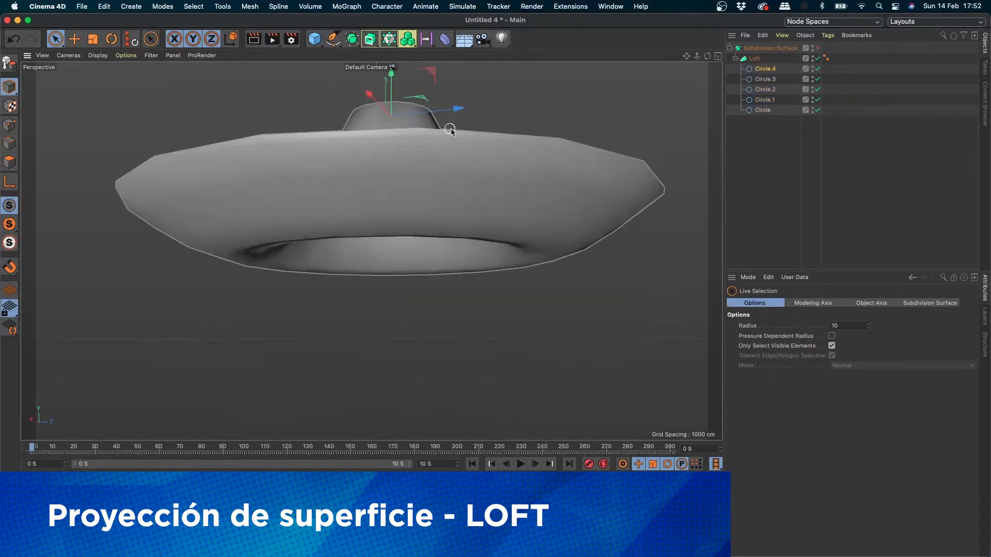
# Try moving the lowest circle up above the rest of the loft and undo the move.
pyautogui.keyDown('alt'); pyautogui.moveTo(451, 129); pyautogui.dragTo(462, 191); pyautogui.keyUp('alt')
pyautogui.moveTo(384, 76)
pyautogui.mouseDown()
pyautogui.moveTo(391, 201)
pyautogui.moveTo(391, 77)
pyautogui.mouseUp()
pyautogui.moveTo(441, 253)
pyautogui.keyDown('alt'); pyautogui.mouseDown()
pyautogui.moveTo(436, 234)
pyautogui.moveTo(454, 188)
pyautogui.moveTo(435, 185)
pyautogui.moveTo(438, 99)
pyautogui.moveTo(425, 244)
pyautogui.mouseUp(); pyautogui.keyUp('alt')
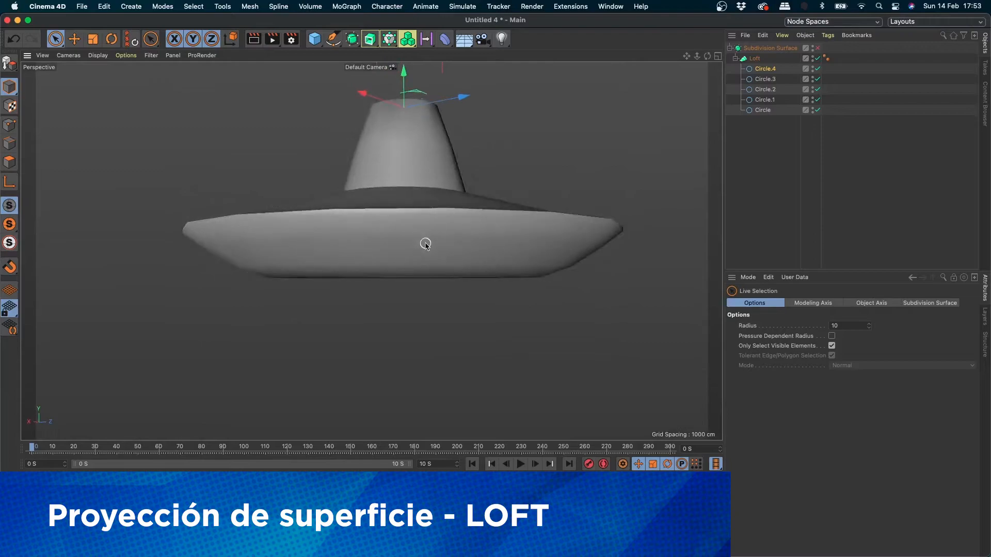
pyautogui.scroll(-1, 435, 285)
pyautogui.keyDown('alt'); pyautogui.moveTo(436, 285); pyautogui.dragTo(429, 308, button='middle'); pyautogui.keyUp('alt')
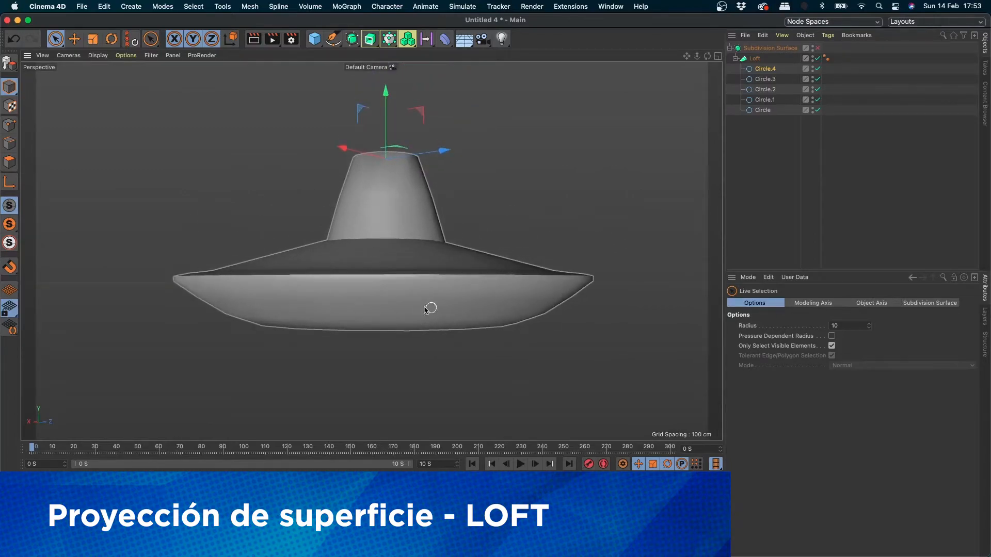
pyautogui.press('super+z')
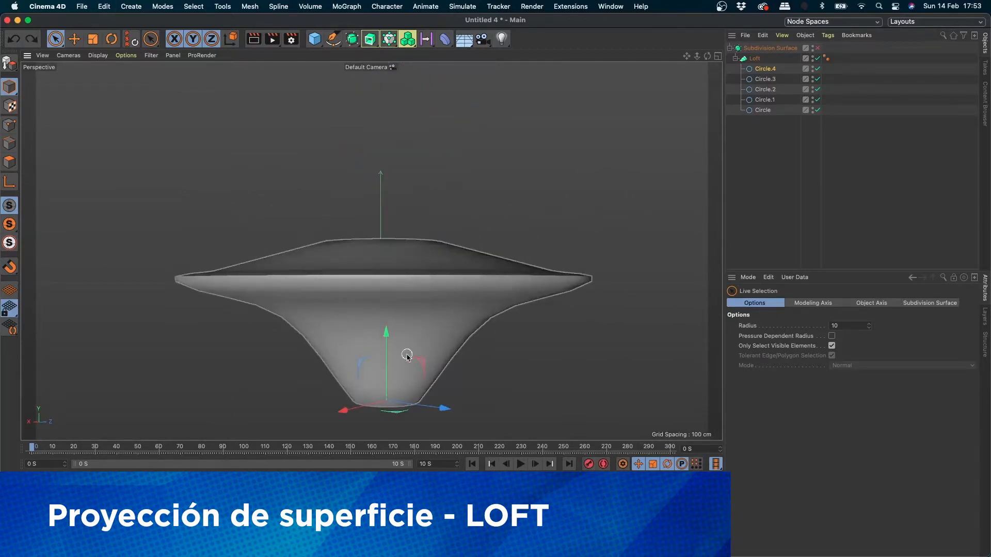
# Raise the lowest circle along Y to make the underside of the loft shallower.
pyautogui.moveTo(387, 365); pyautogui.dragTo(401, 312)
pyautogui.keyDown('alt'); pyautogui.moveTo(390, 375); pyautogui.dragTo(411, 372, button='right'); pyautogui.keyUp('alt')
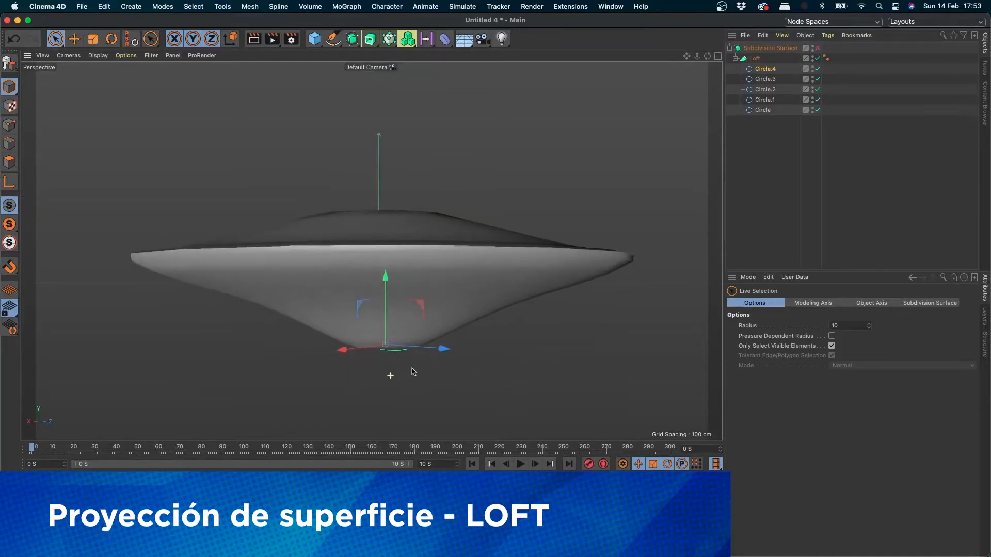
pyautogui.keyDown('alt'); pyautogui.moveTo(412, 372); pyautogui.dragTo(391, 366); pyautogui.keyUp('alt')
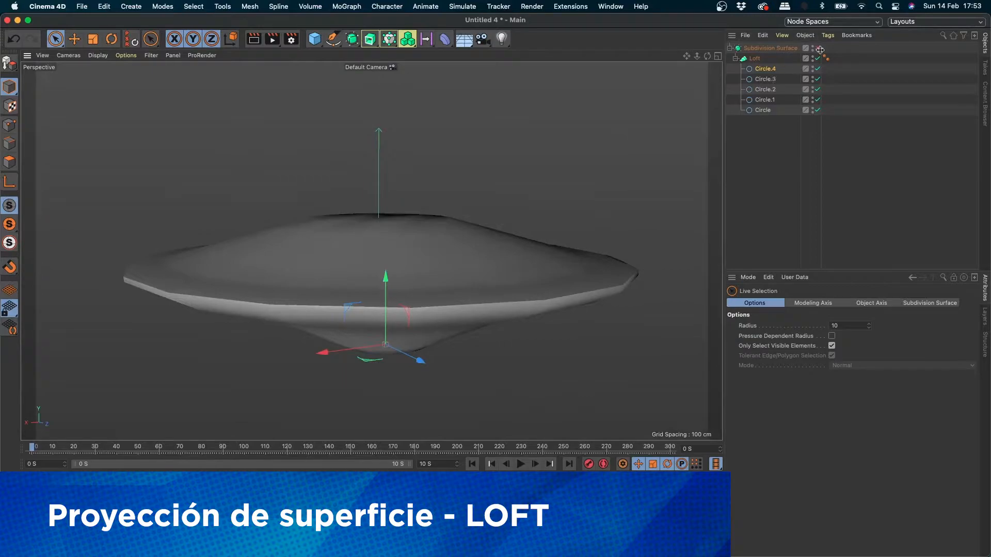
# Re-enable the Subdivision Surface to smooth the lofted saucer.
pyautogui.click(763, 110)
pyautogui.click(772, 89)
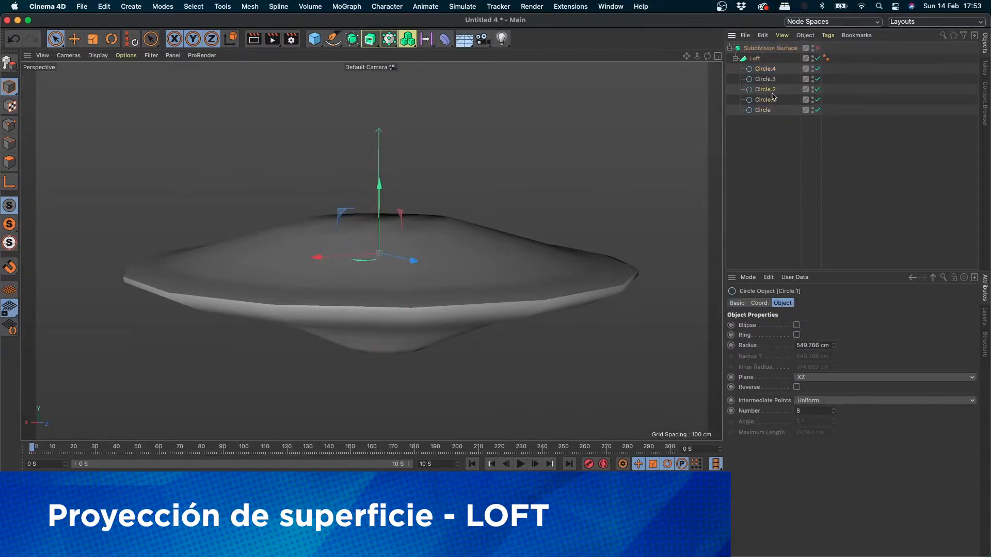
pyautogui.click(768, 70)
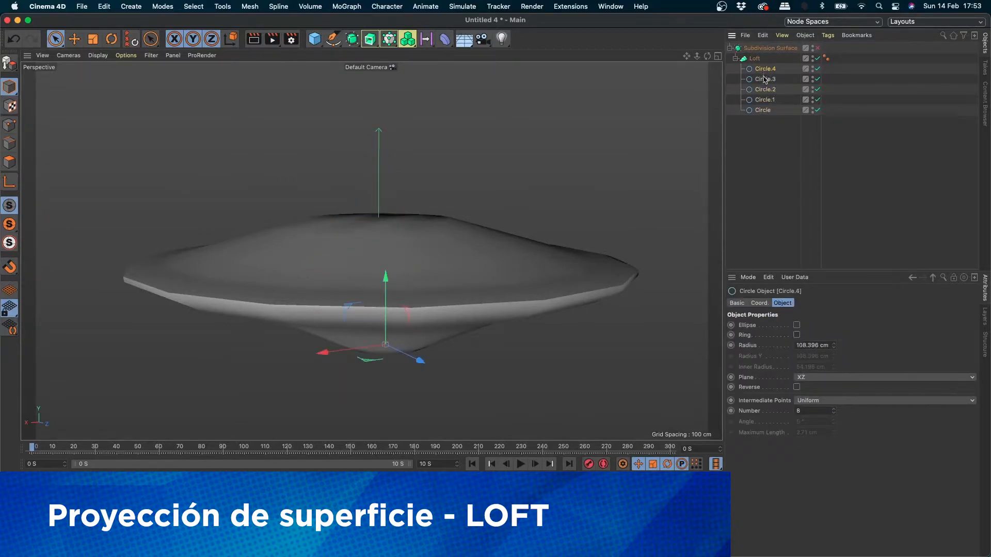
pyautogui.click(817, 48)
pyautogui.keyDown('alt'); pyautogui.moveTo(480, 259); pyautogui.dragTo(414, 207); pyautogui.keyUp('alt')
pyautogui.scroll(-2, 439, 254)
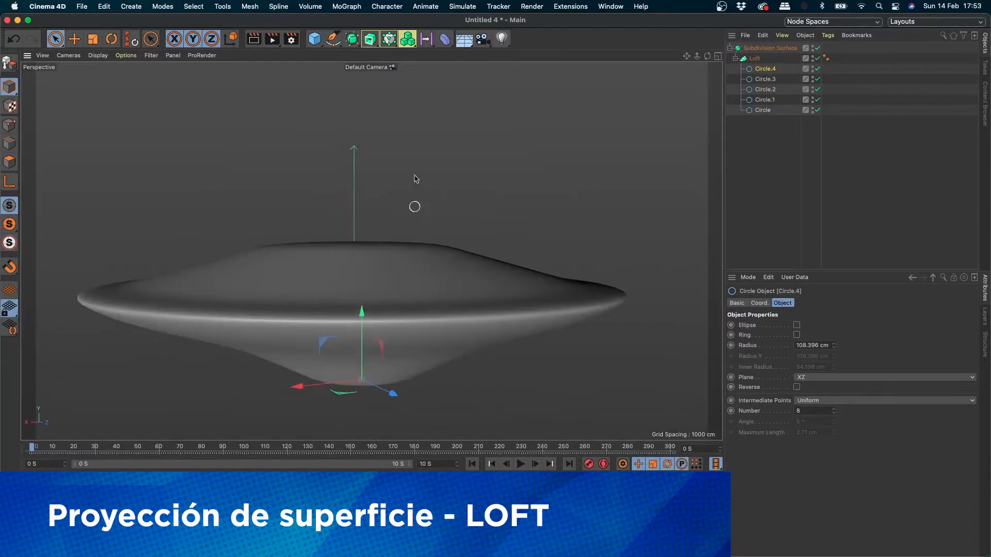
# Add a Tube on top of the saucer with about 195 cm outer radius, 167 cm inner radius and 88 cm height.
pyautogui.click(323, 35)
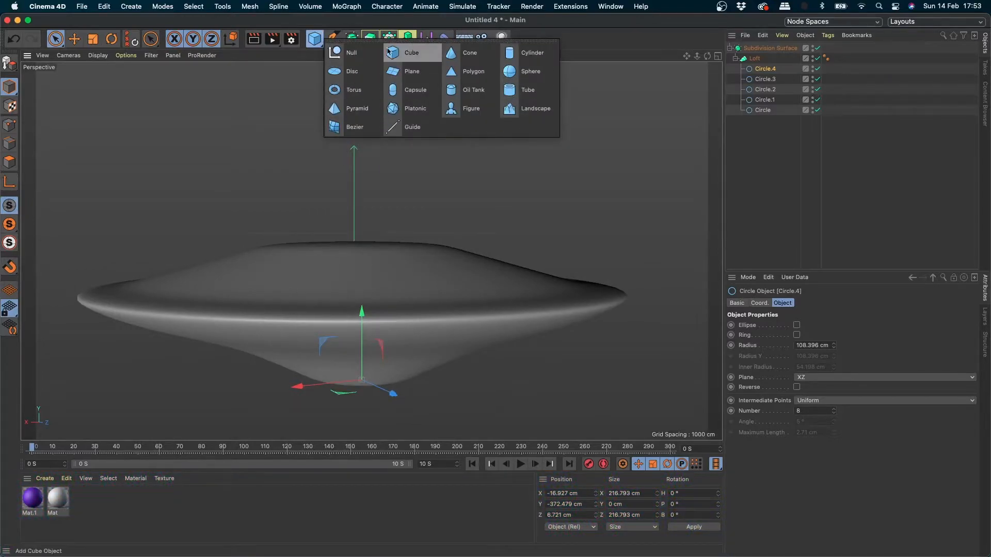
pyautogui.click(528, 91)
pyautogui.moveTo(357, 231); pyautogui.dragTo(296, 269)
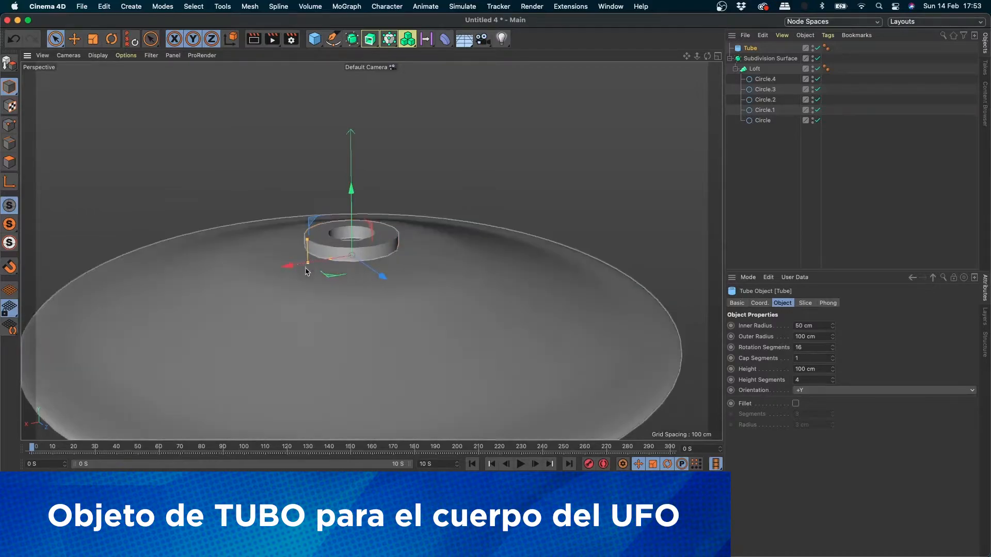
pyautogui.moveTo(307, 265); pyautogui.dragTo(264, 276)
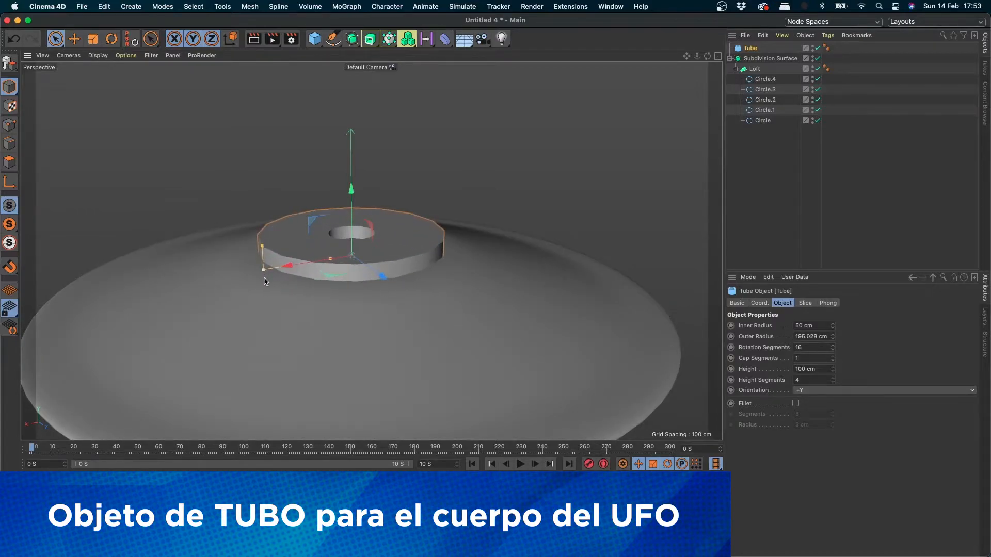
pyautogui.moveTo(329, 261); pyautogui.dragTo(262, 249)
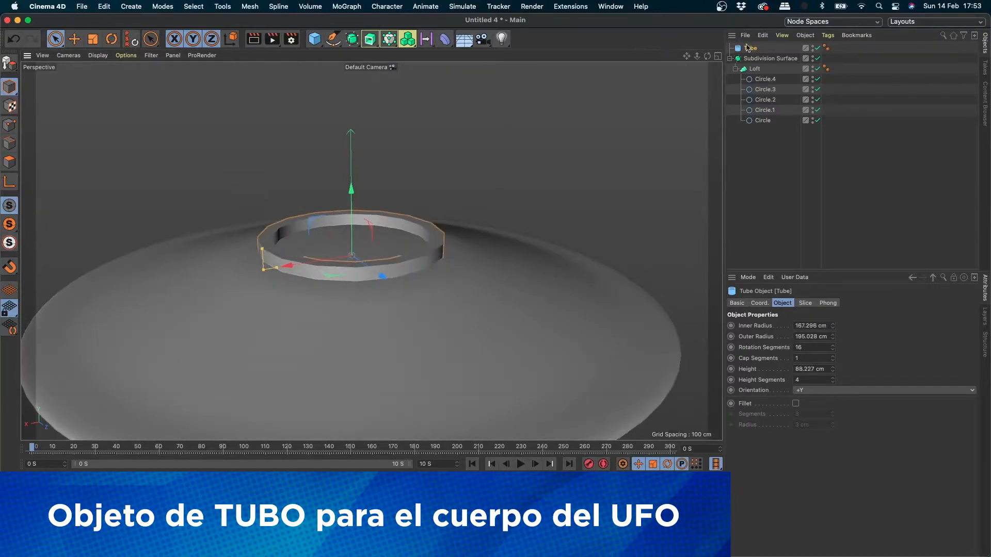
pyautogui.click(314, 39)
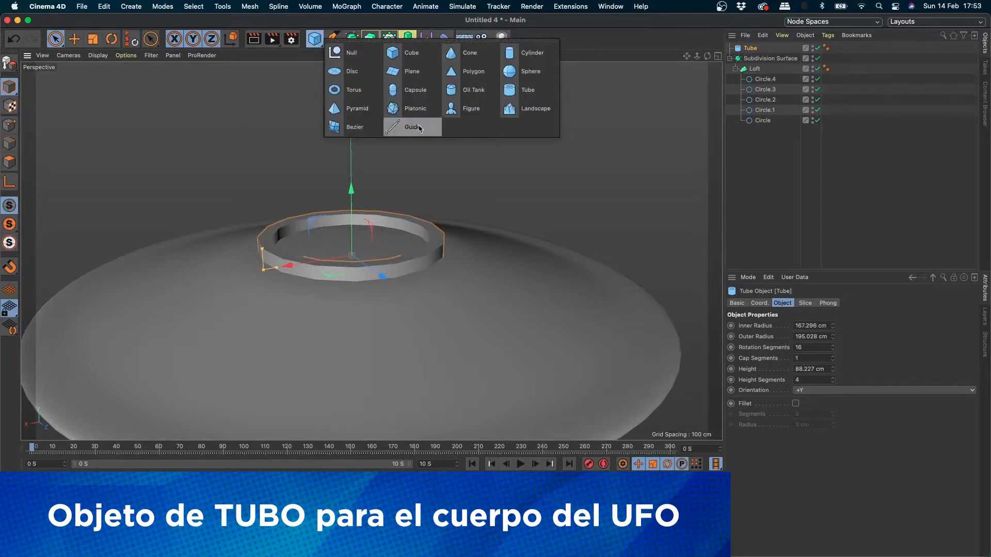
pyautogui.click(262, 276)
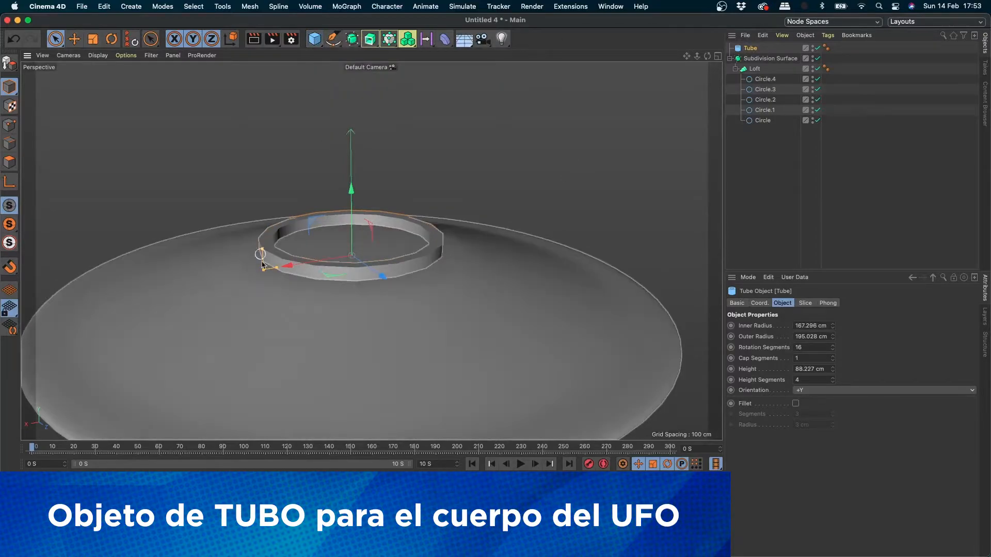
# Reshape the Tube to about 155 cm inner radius and 65 cm height, and raise it slightly along Y.
pyautogui.moveTo(262, 249); pyautogui.dragTo(261, 253)
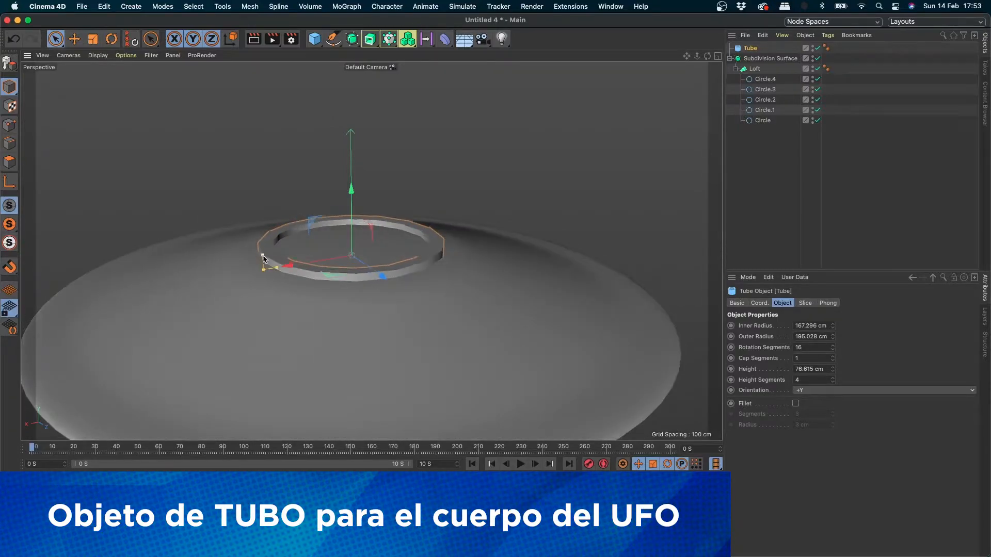
pyautogui.moveTo(262, 251); pyautogui.dragTo(311, 245)
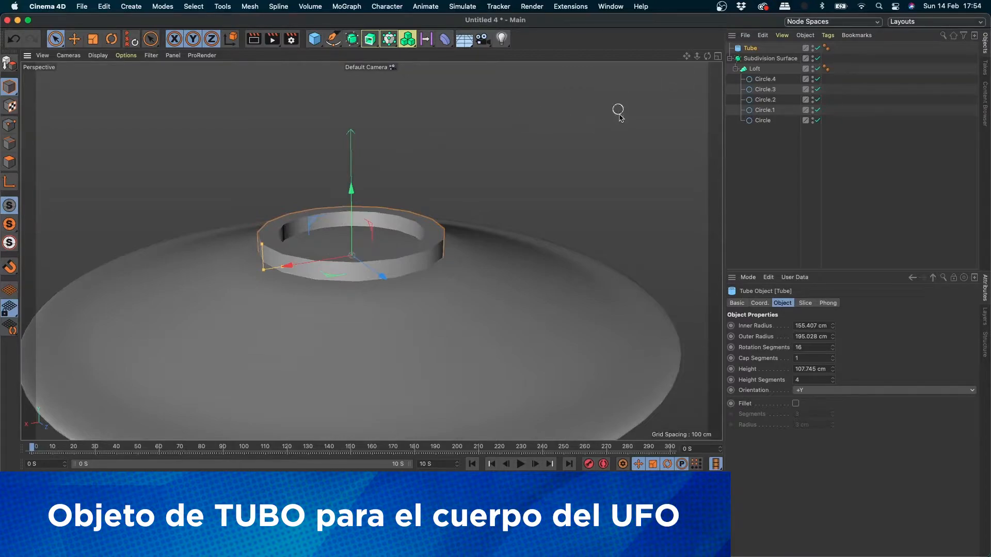
pyautogui.moveTo(354, 218)
pyautogui.mouseDown()
pyautogui.moveTo(352, 181)
pyautogui.moveTo(359, 200)
pyautogui.mouseUp()
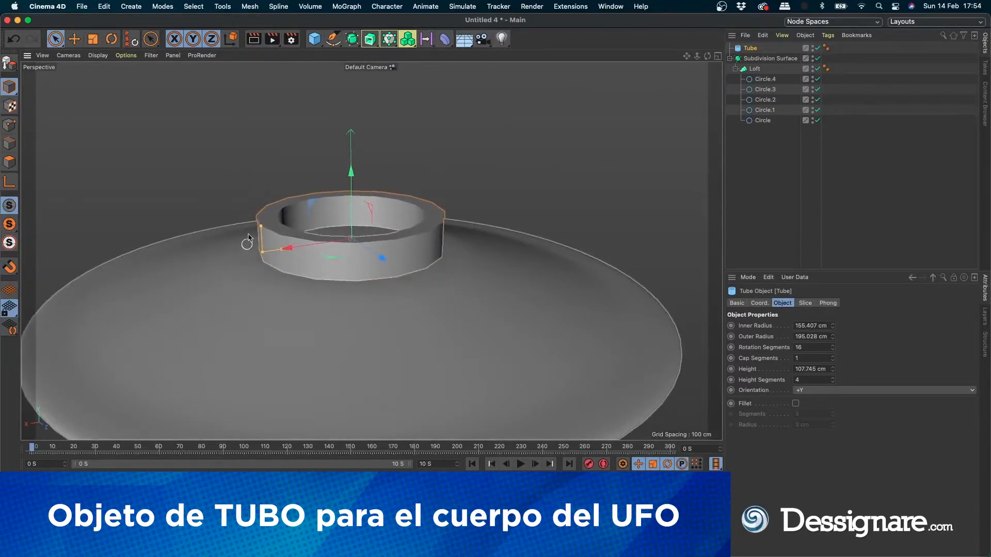
pyautogui.moveTo(263, 226); pyautogui.dragTo(266, 237)
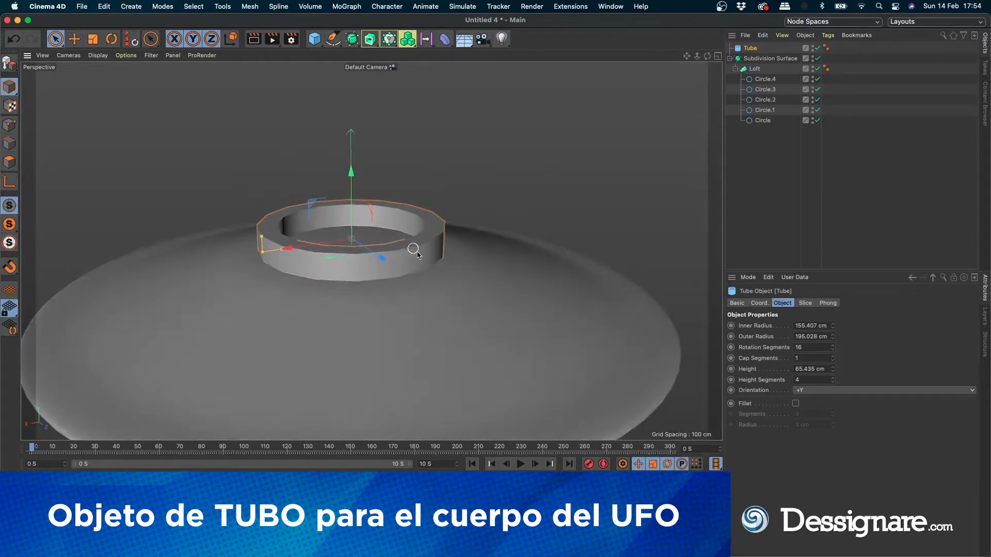
pyautogui.scroll(-3, 444, 258)
pyautogui.keyDown('alt'); pyautogui.moveTo(441, 262); pyautogui.dragTo(428, 244); pyautogui.keyUp('alt')
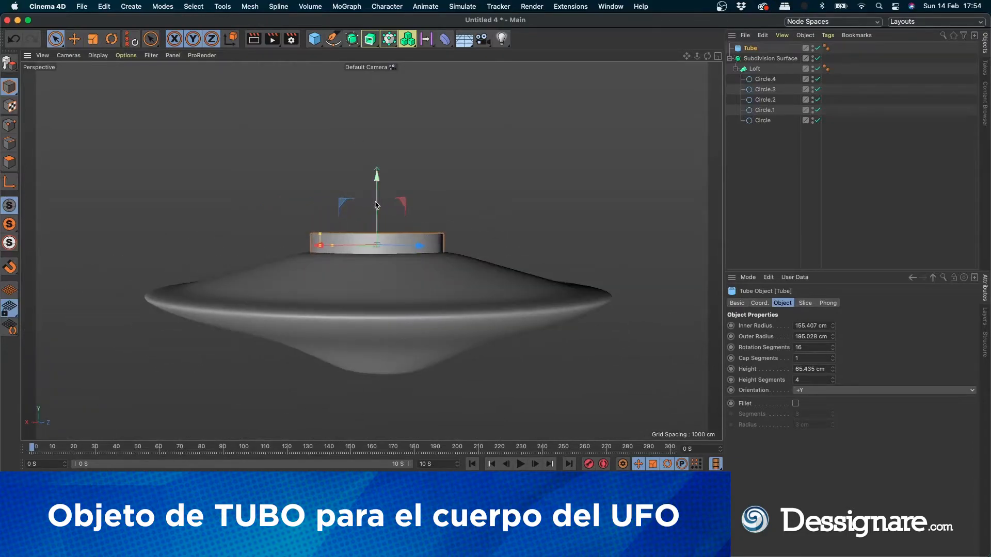
# Adjust the Tube to about 153 cm inner radius and 123 cm height, positioned at about 83 cm on Y.
pyautogui.moveTo(379, 206); pyautogui.dragTo(380, 208)
pyautogui.moveTo(315, 242); pyautogui.dragTo(403, 260)
pyautogui.scroll(5, 374, 221)
pyautogui.moveTo(290, 278)
pyautogui.mouseDown()
pyautogui.moveTo(302, 279)
pyautogui.moveTo(292, 279)
pyautogui.mouseUp()
pyautogui.scroll(-5, 343, 282)
pyautogui.keyDown('alt'); pyautogui.moveTo(355, 306); pyautogui.dragTo(372, 317); pyautogui.keyUp('alt')
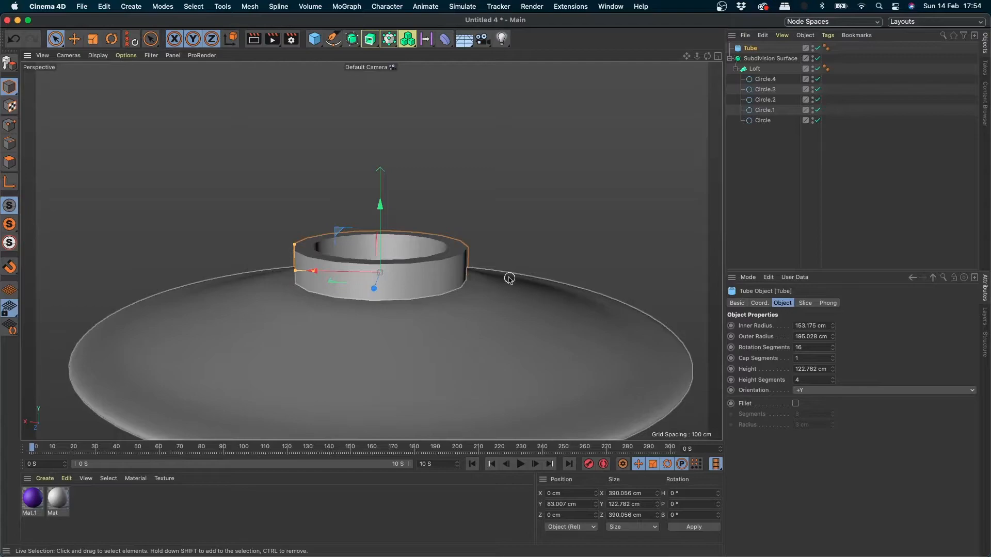
pyautogui.keyDown('alt'); pyautogui.moveTo(462, 382); pyautogui.dragTo(434, 377); pyautogui.keyUp('alt')
pyautogui.keyDown('alt'); pyautogui.moveTo(388, 338); pyautogui.dragTo(410, 326); pyautogui.keyUp('alt')
pyautogui.scroll(-4, 384, 294)
pyautogui.keyDown('alt'); pyautogui.moveTo(384, 294); pyautogui.dragTo(408, 314); pyautogui.keyUp('alt')
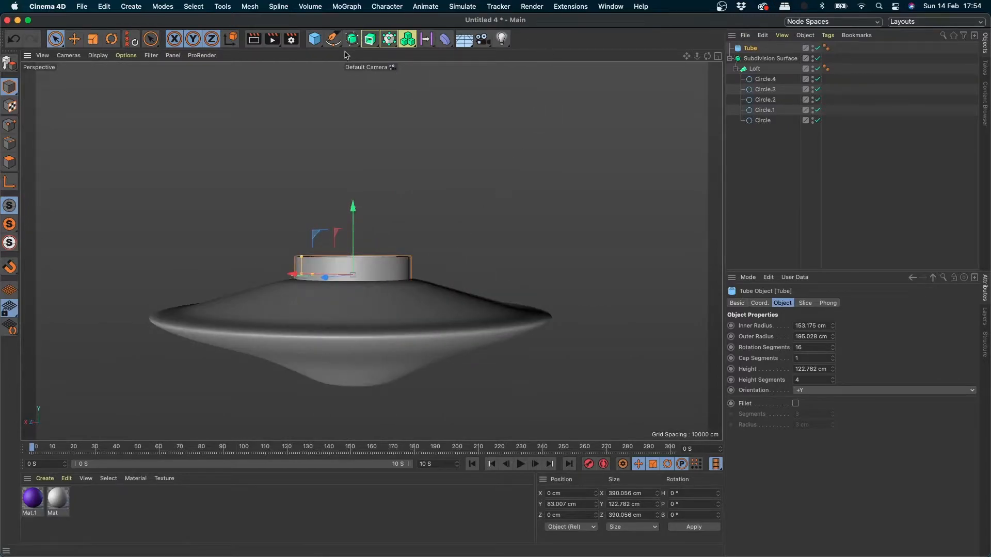
# Add a Cloner and set it to Object mode with the Subdivision Surface as the target object.
pyautogui.moveTo(393, 42); pyautogui.dragTo(408, 62)
pyautogui.moveTo(317, 42); pyautogui.dragTo(760, 48)
pyautogui.click(813, 147)
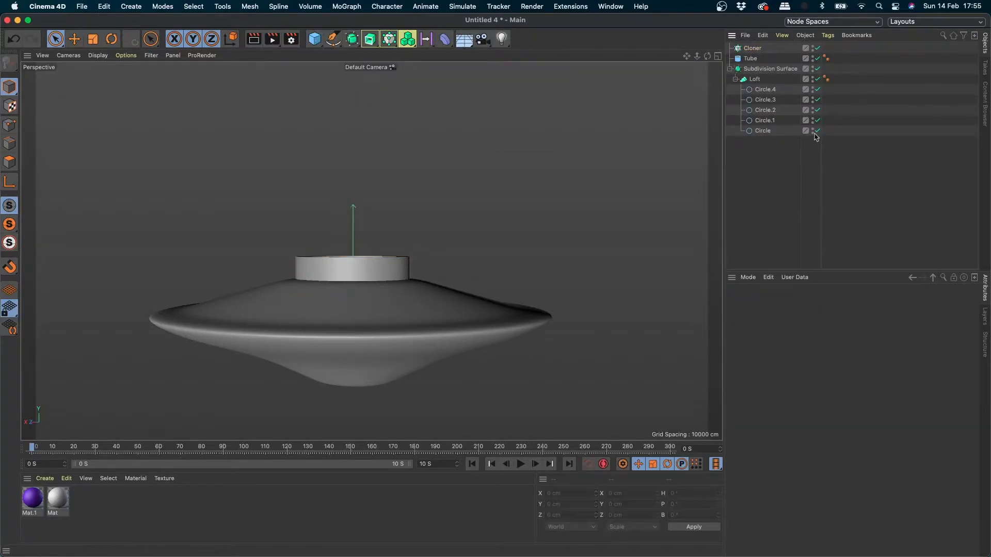
pyautogui.click(753, 49)
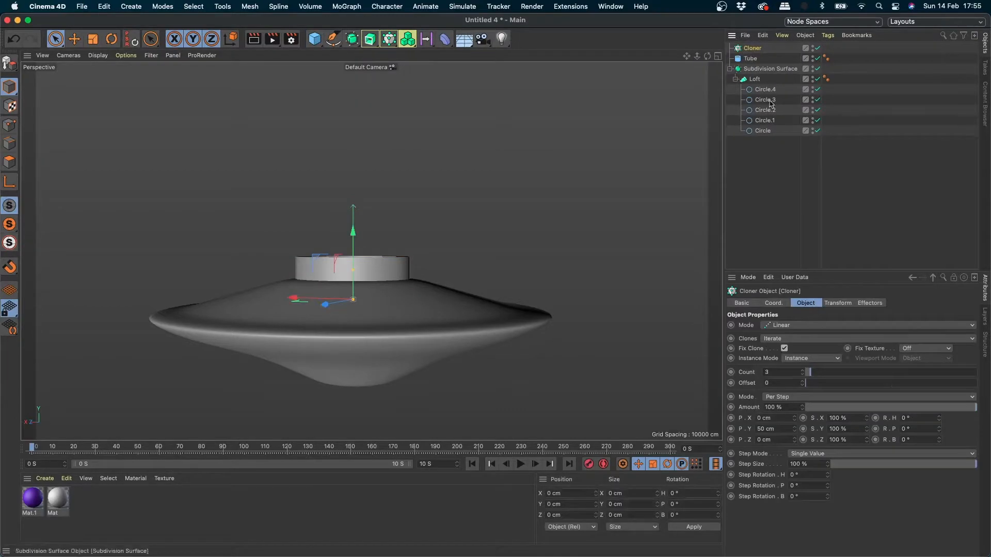
pyautogui.click(798, 325)
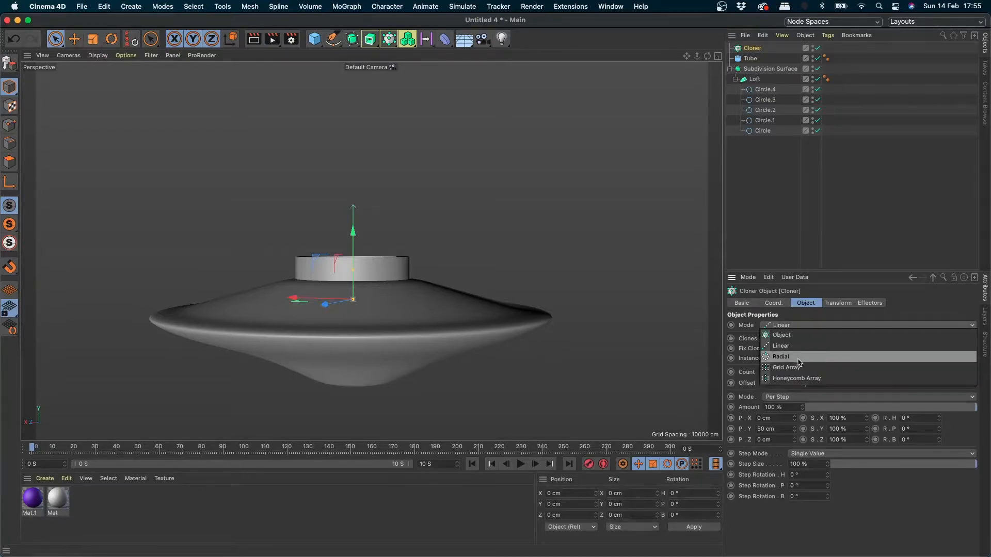
pyautogui.click(789, 335)
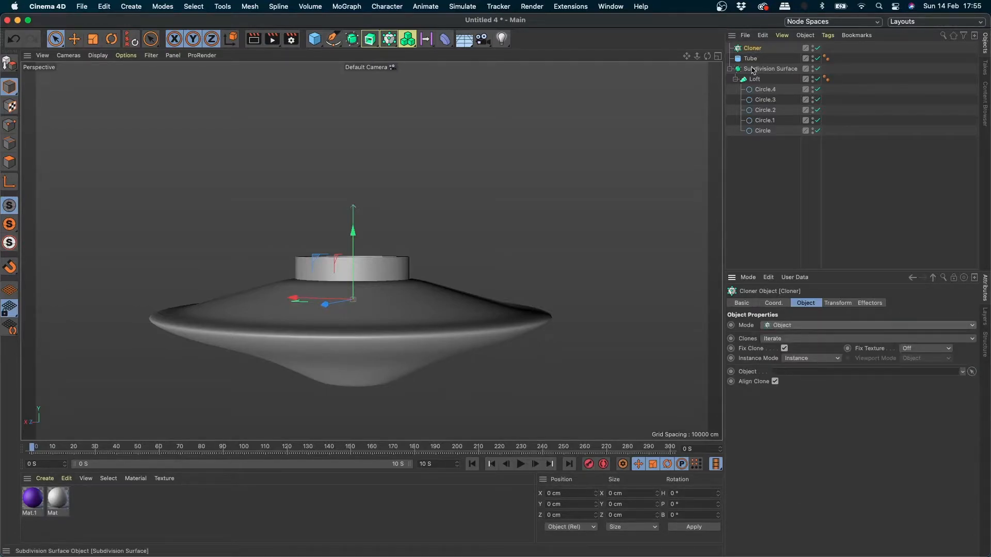
pyautogui.moveTo(754, 72); pyautogui.dragTo(793, 332)
pyautogui.moveTo(793, 372); pyautogui.dragTo(790, 372)
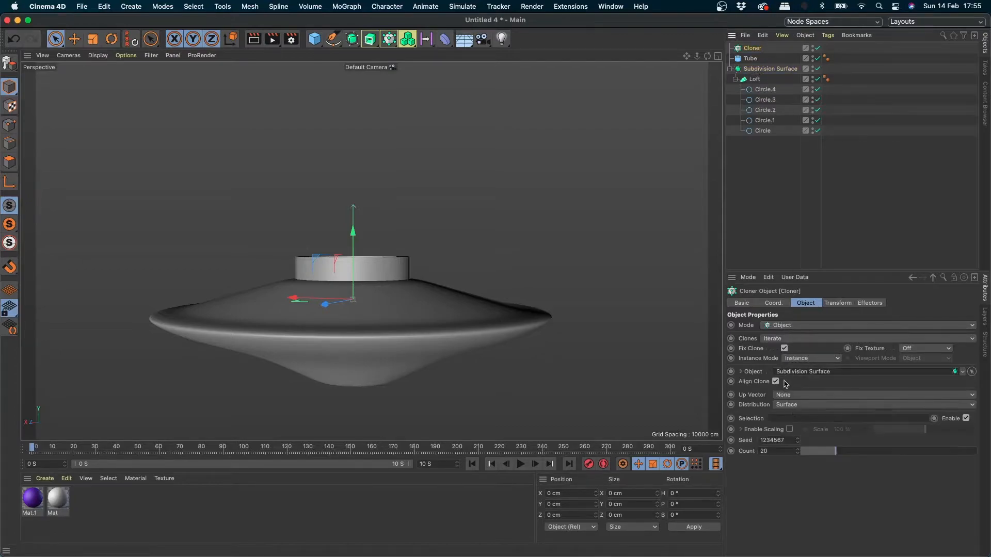
# Add a Sphere, scale it down to about 24 cm radius and make it a child of the Cloner.
pyautogui.click(314, 39)
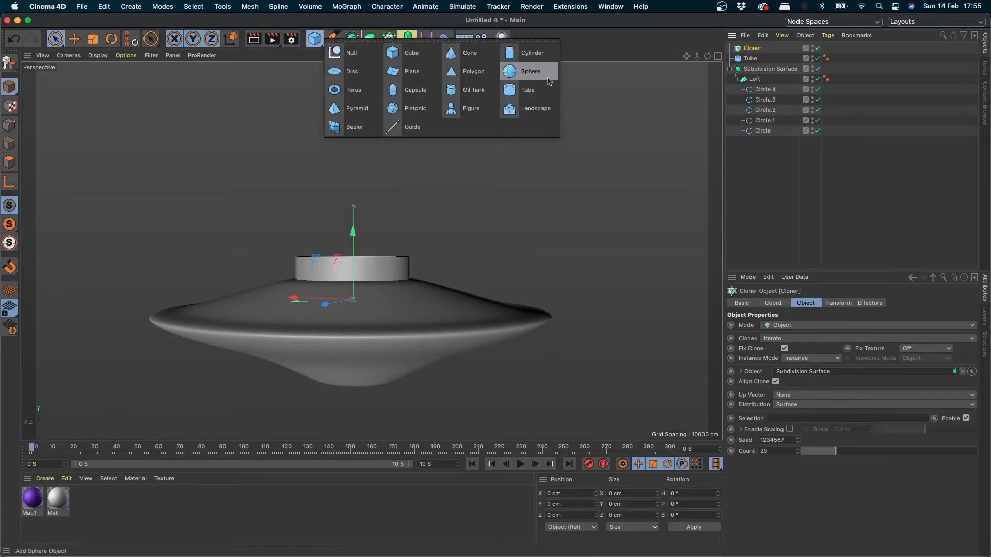
pyautogui.click(537, 74)
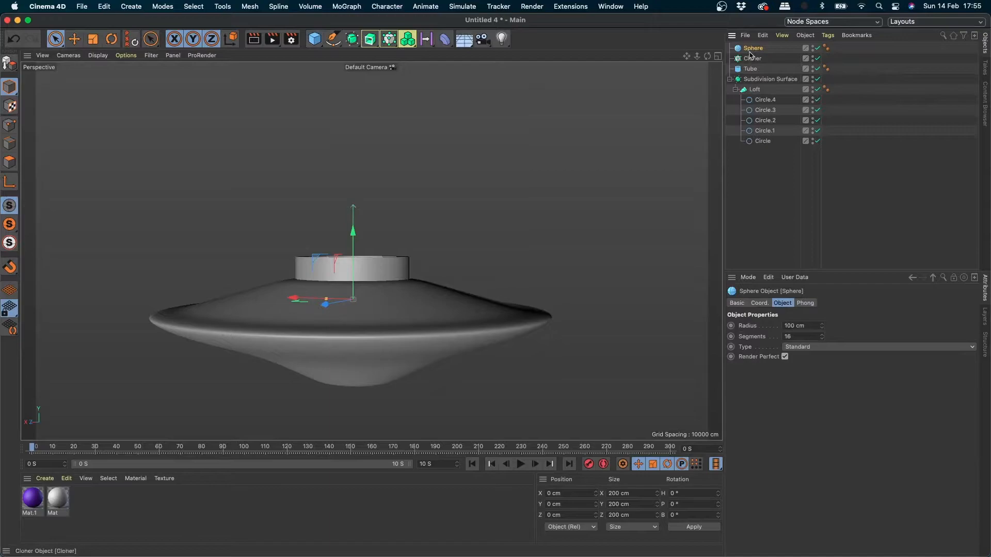
pyautogui.moveTo(353, 249); pyautogui.dragTo(357, 176)
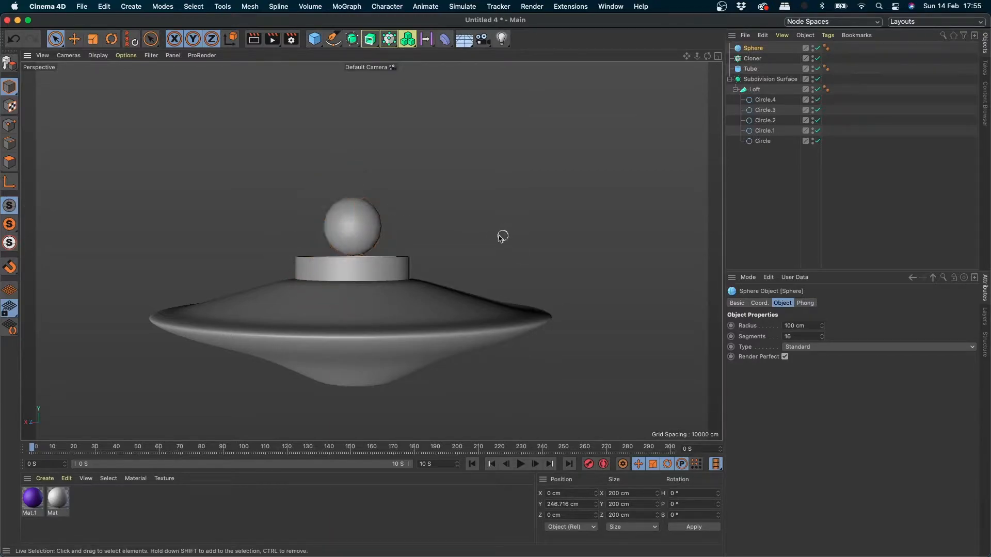
pyautogui.moveTo(499, 237); pyautogui.dragTo(276, 283)
pyautogui.press('e')
pyautogui.click(371, 223)
pyautogui.press('t')
pyautogui.moveTo(397, 226); pyautogui.dragTo(188, 289)
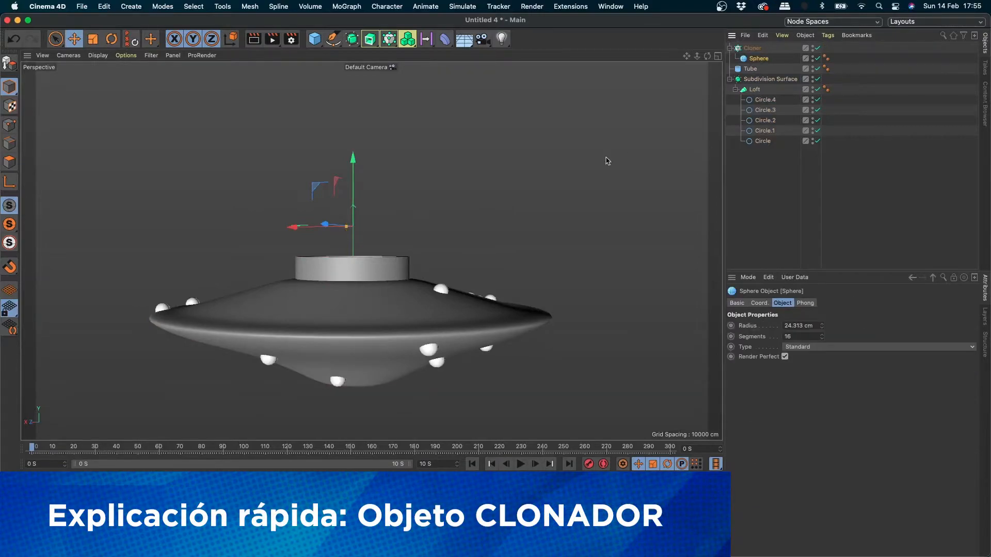
# Review the Cloner's clone options and set its seed to 1234571 to redistribute the spheres over the saucer.
pyautogui.keyDown('alt'); pyautogui.moveTo(332, 355); pyautogui.dragTo(341, 388); pyautogui.keyUp('alt')
pyautogui.click(748, 49)
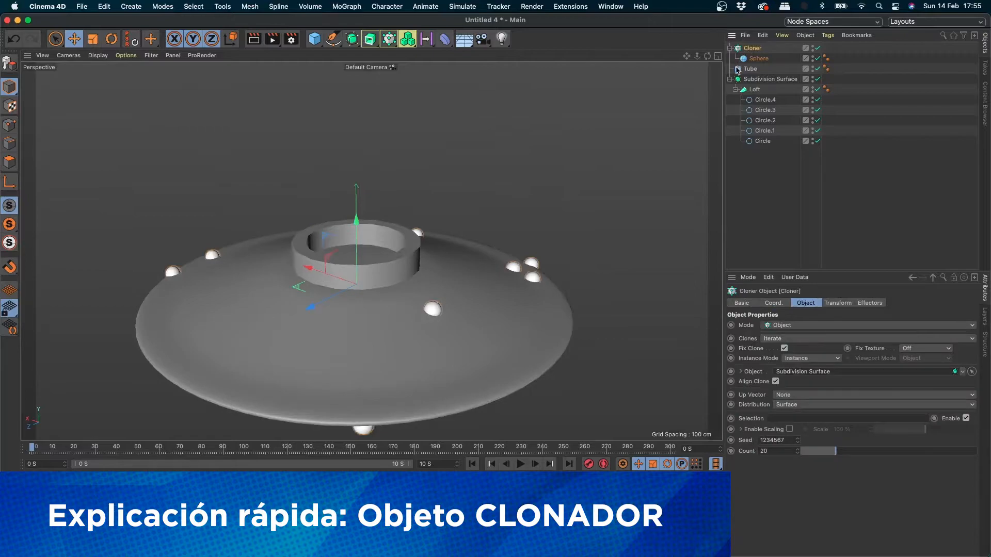
pyautogui.click(784, 339)
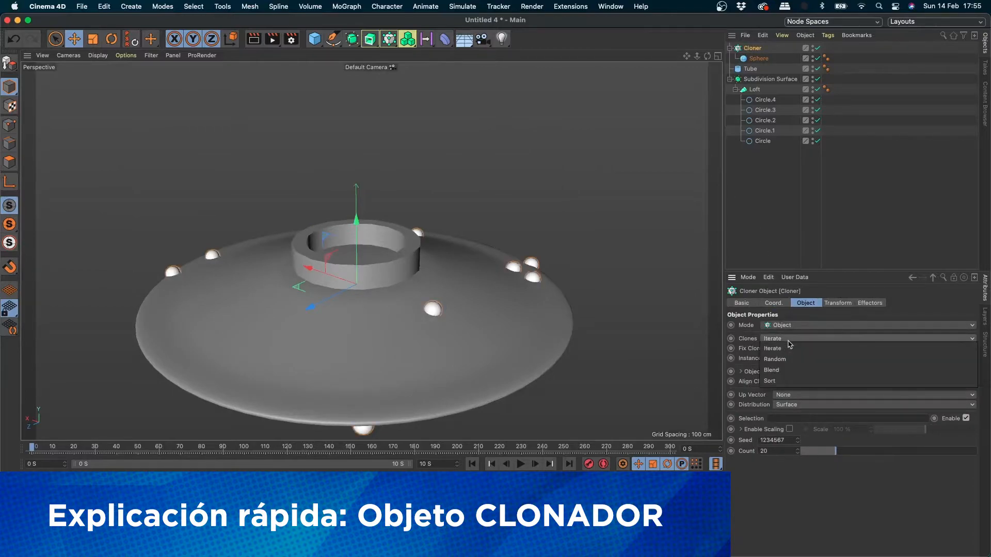
pyautogui.click(777, 388)
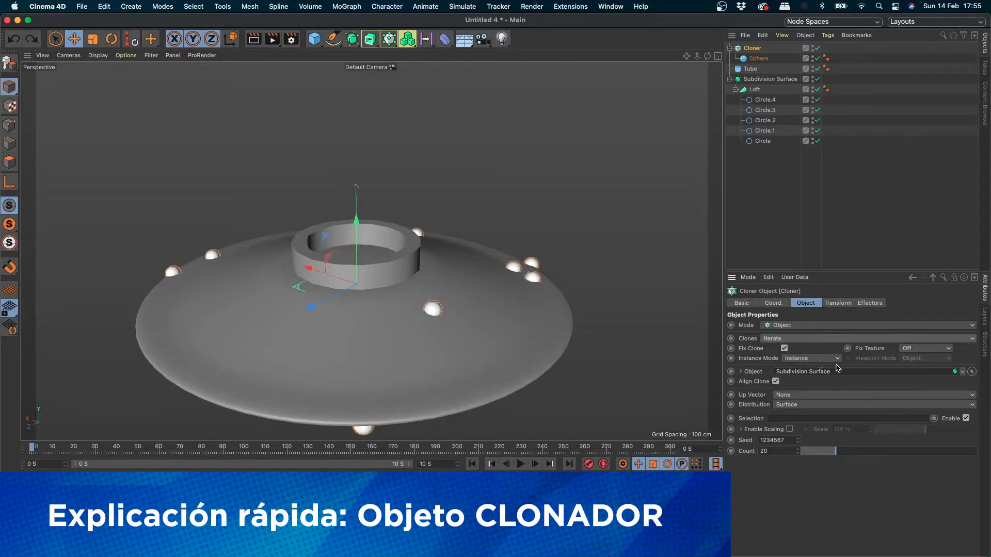
pyautogui.scroll(-3, 573, 387)
pyautogui.keyDown('alt'); pyautogui.moveTo(556, 411); pyautogui.dragTo(565, 372); pyautogui.keyUp('alt')
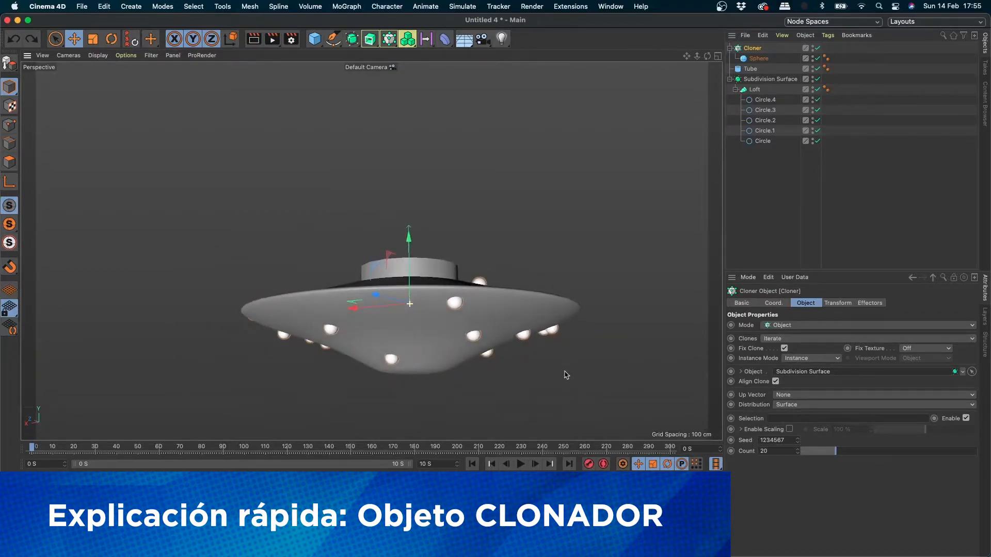
pyautogui.moveTo(797, 440)
pyautogui.mouseDown()
pyautogui.moveTo(797, 428)
pyautogui.moveTo(797, 440)
pyautogui.mouseUp()
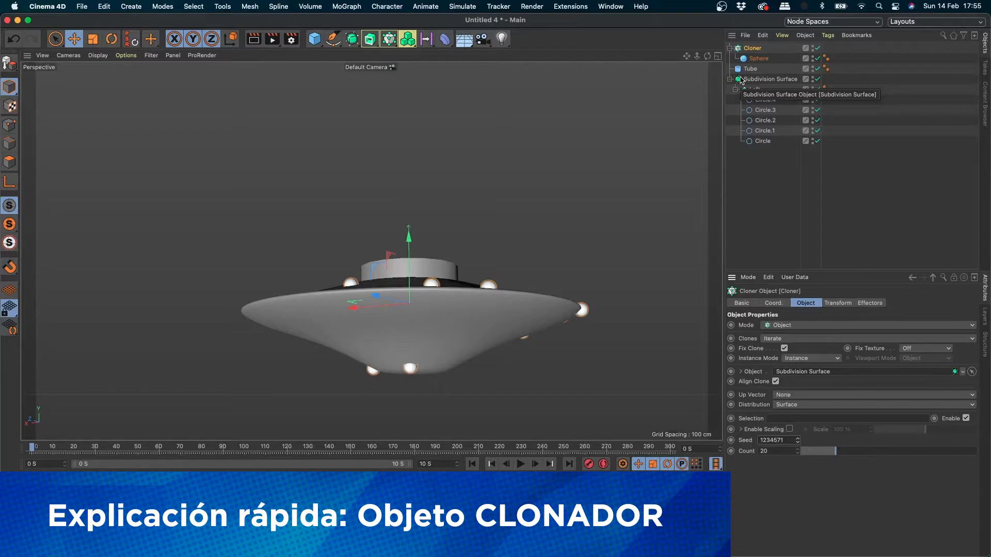
pyautogui.keyDown('alt'); pyautogui.moveTo(448, 302); pyautogui.dragTo(449, 332); pyautogui.keyUp('alt')
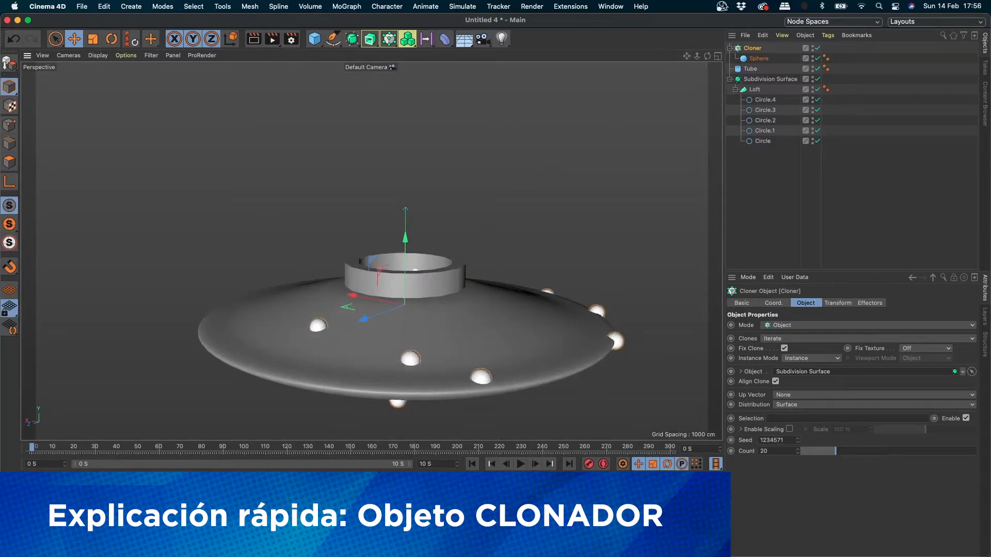
# Delete the Cloner together with its Sphere and check the bare saucer from above and below.
pyautogui.press('Delete')
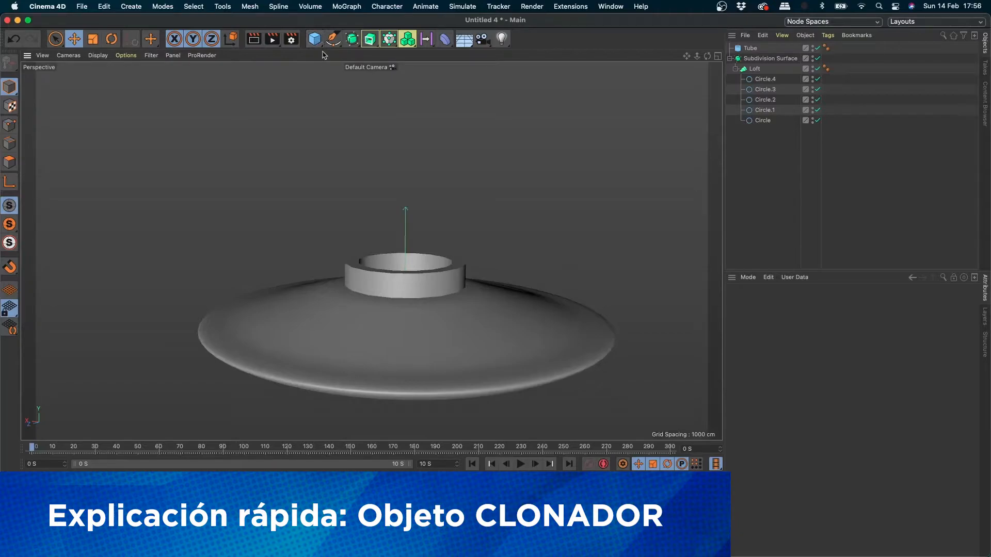
pyautogui.scroll(-2, 504, 317)
pyautogui.keyDown('alt'); pyautogui.moveTo(504, 318); pyautogui.dragTo(508, 297); pyautogui.keyUp('alt')
pyautogui.keyDown('alt'); pyautogui.moveTo(484, 340); pyautogui.dragTo(435, 297, button='middle'); pyautogui.keyUp('alt')
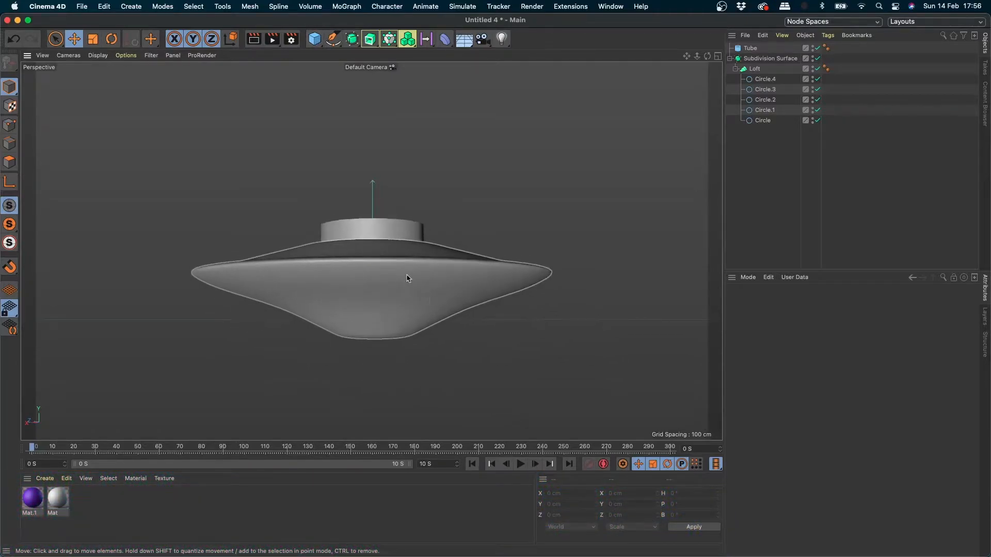
pyautogui.scroll(2, 411, 284)
pyautogui.keyDown('alt'); pyautogui.moveTo(410, 284); pyautogui.dragTo(394, 341); pyautogui.keyUp('alt')
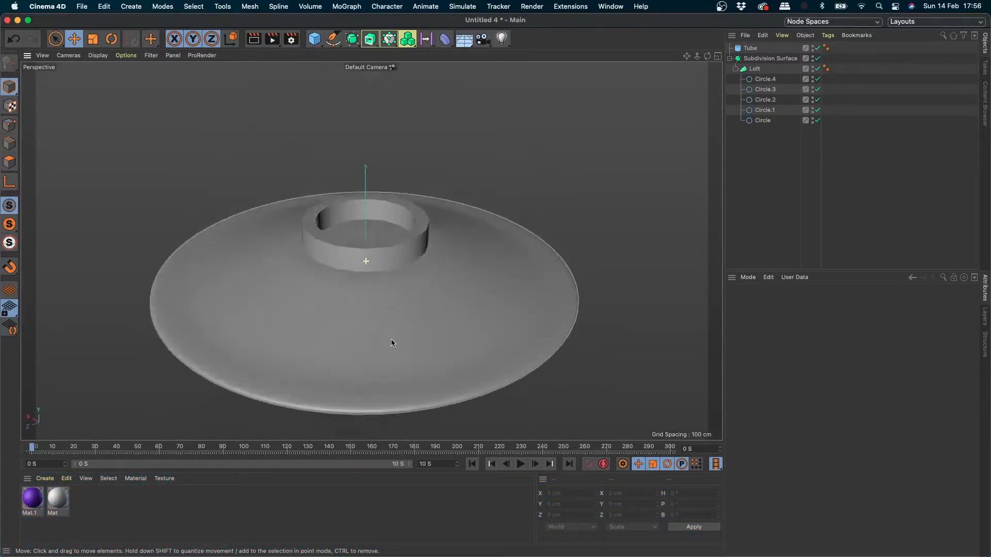
pyautogui.keyDown('alt'); pyautogui.moveTo(394, 341); pyautogui.dragTo(399, 308); pyautogui.keyUp('alt')
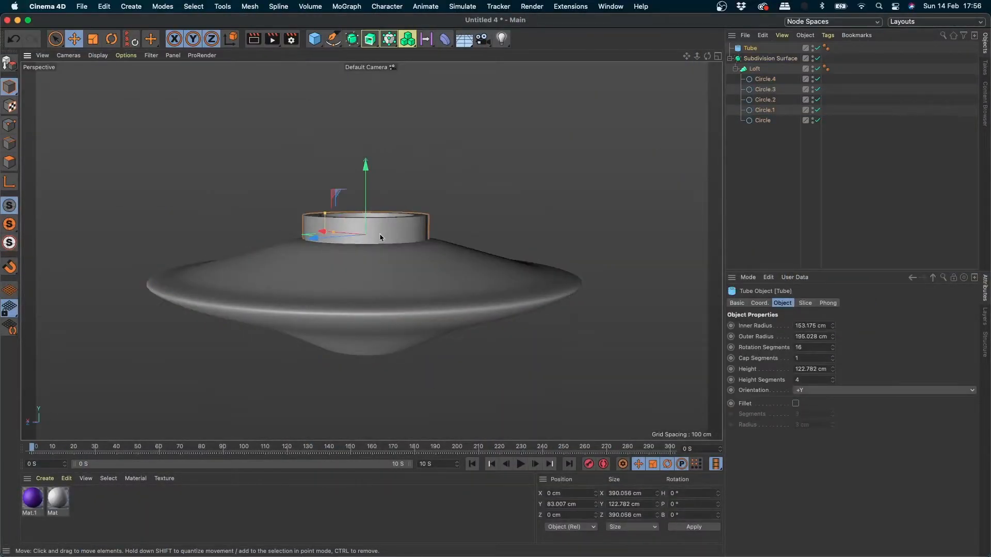
# Add a Capsule over the Tube ring at about 176 cm on Y and reduce its radius to about 43 cm.
pyautogui.keyDown('alt'); pyautogui.moveTo(373, 204); pyautogui.dragTo(397, 298); pyautogui.keyUp('alt')
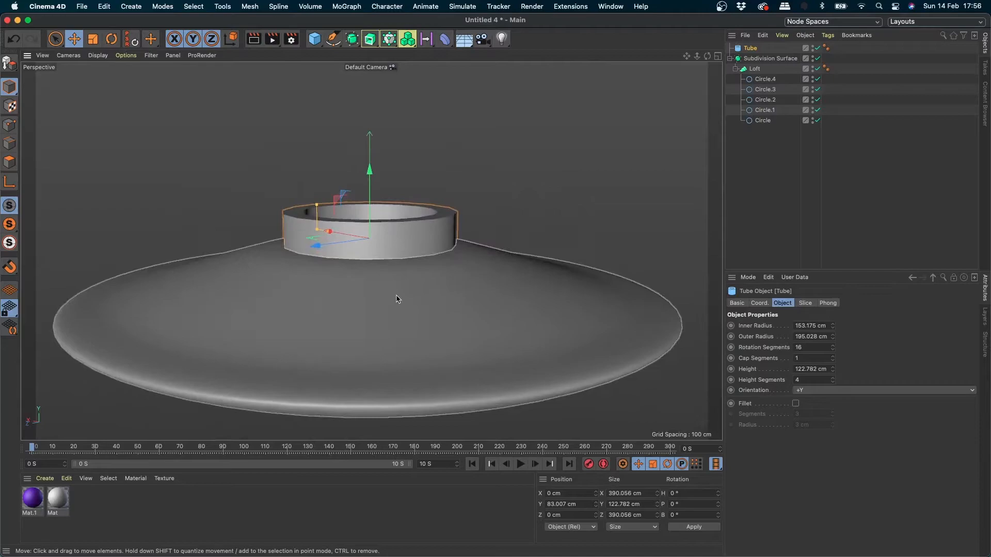
pyautogui.click(314, 39)
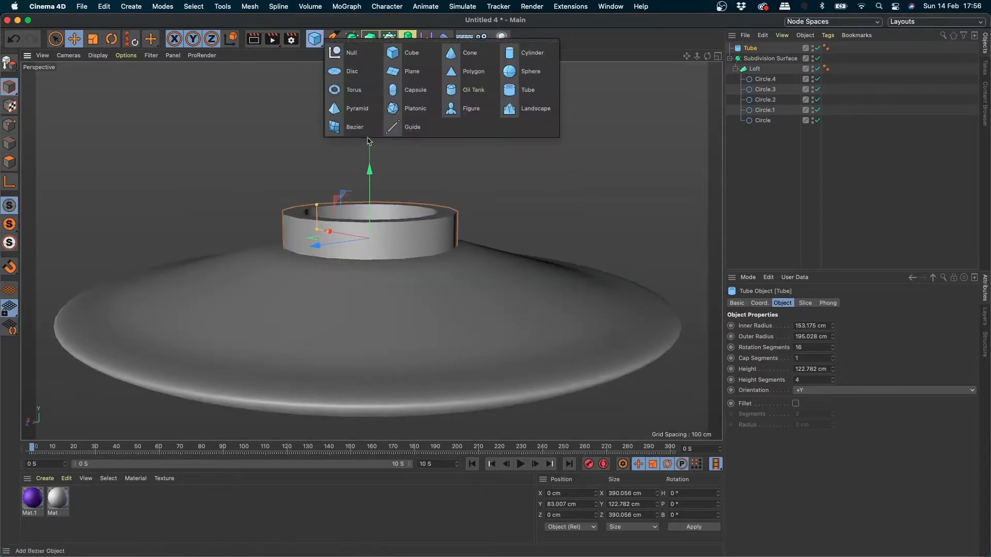
pyautogui.click(392, 96)
pyautogui.moveTo(371, 173); pyautogui.dragTo(375, 132)
pyautogui.keyDown('alt'); pyautogui.moveTo(380, 191); pyautogui.dragTo(424, 184, button='right'); pyautogui.keyUp('alt')
pyautogui.keyDown('alt'); pyautogui.moveTo(364, 201); pyautogui.dragTo(372, 248); pyautogui.keyUp('alt')
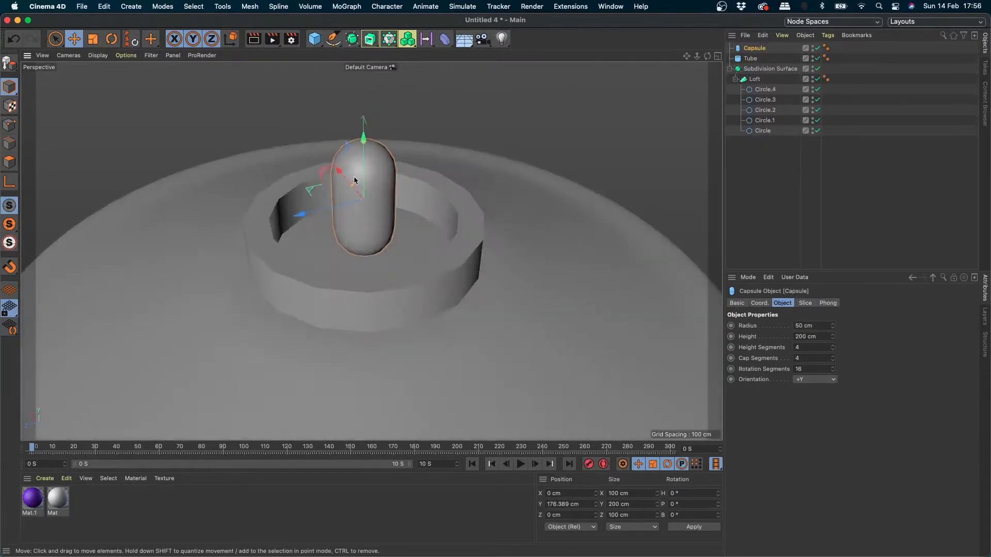
pyautogui.moveTo(354, 175); pyautogui.dragTo(365, 208)
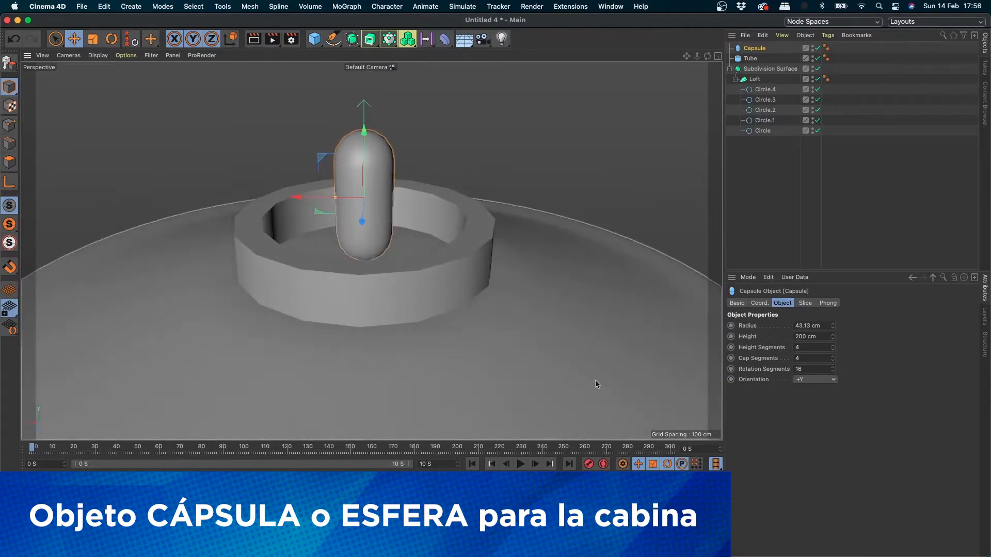
# Scale the Capsule up uniformly until its width fills the inner opening of the Tube ring.
pyautogui.press('t')
pyautogui.moveTo(503, 235); pyautogui.dragTo(637, 199)
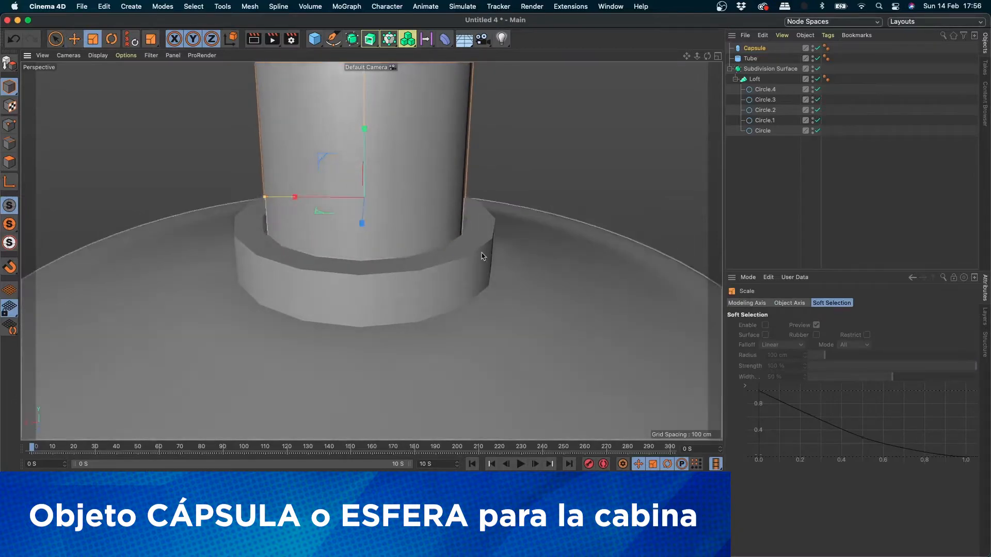
pyautogui.moveTo(482, 253); pyautogui.dragTo(508, 245)
# Try lowering the Capsule through the Tube ring as a cabin dome and lift it back clear above the ring.
pyautogui.press('e')
pyautogui.scroll(-6, 451, 273)
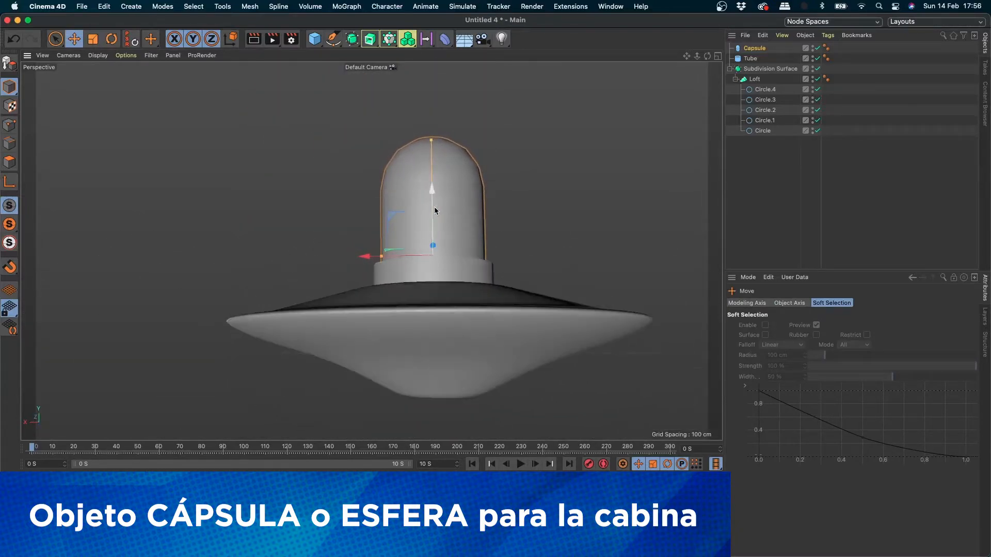
pyautogui.moveTo(435, 206); pyautogui.dragTo(460, 232)
pyautogui.scroll(-4, 505, 275)
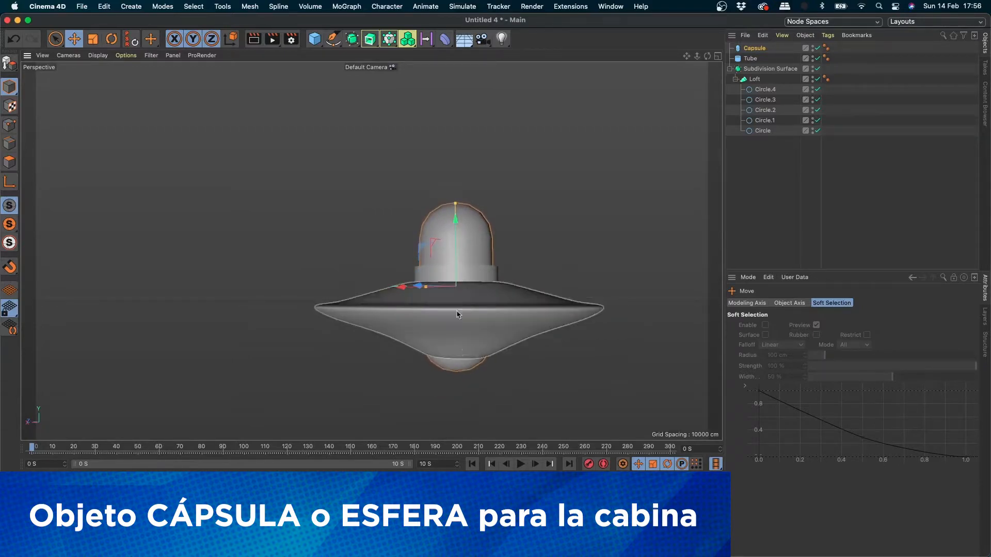
pyautogui.scroll(2, 464, 383)
pyautogui.keyDown('alt'); pyautogui.moveTo(465, 382); pyautogui.dragTo(464, 283); pyautogui.keyUp('alt')
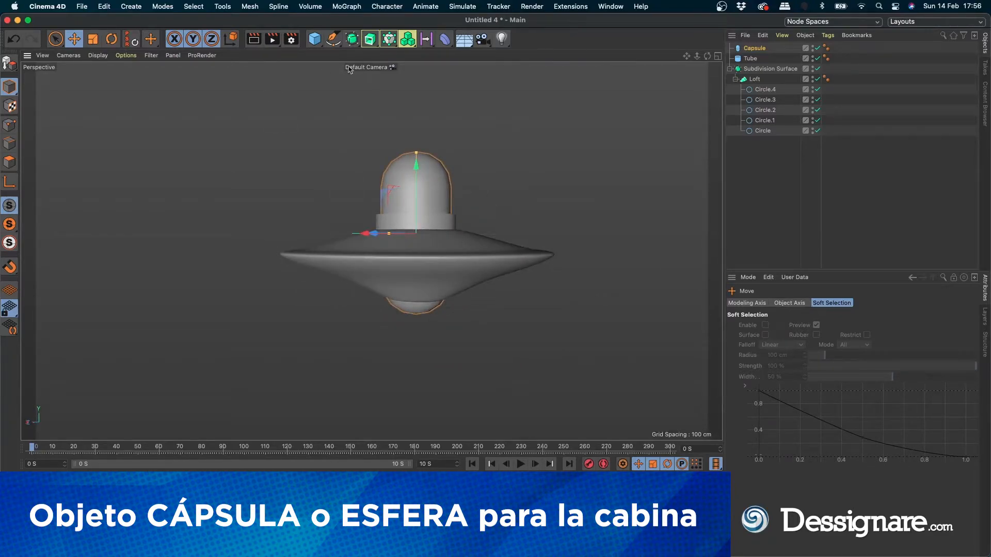
pyautogui.moveTo(436, 253); pyautogui.dragTo(435, 141)
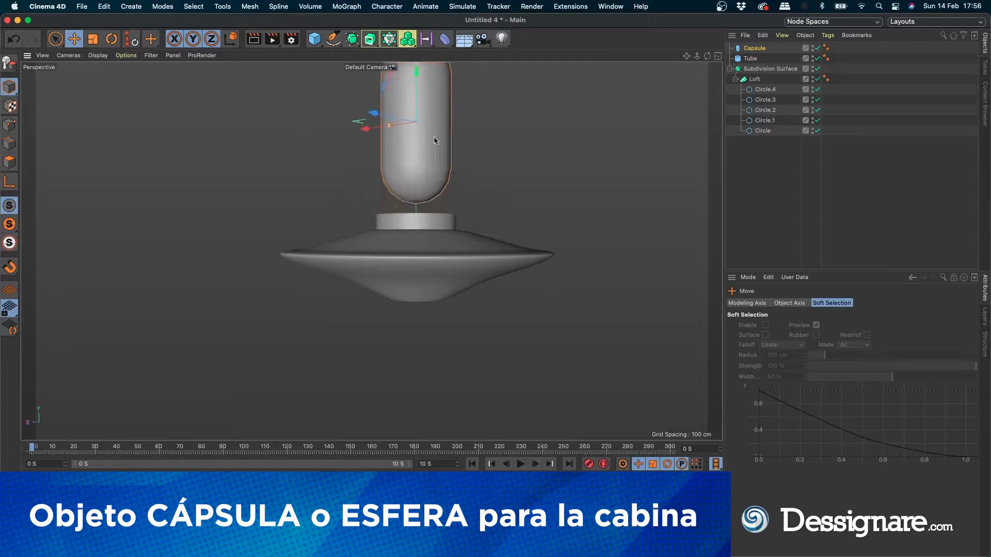
# Add a Cube, scale it uniformly to about 435 cm, and raise it over the lower half of the Capsule, about 402 cm on Y.
pyautogui.keyDown('alt'); pyautogui.moveTo(480, 193); pyautogui.dragTo(432, 197); pyautogui.keyUp('alt')
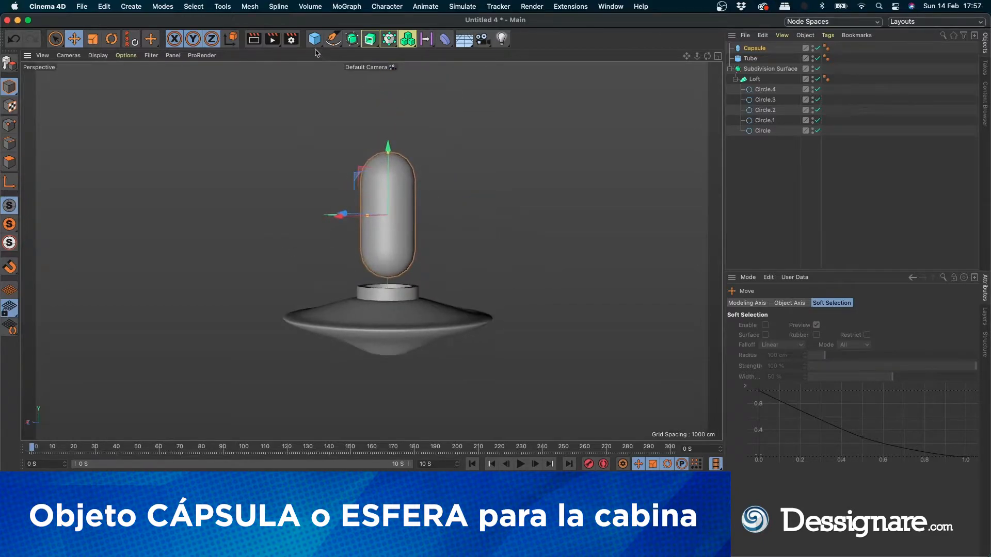
pyautogui.moveTo(315, 40); pyautogui.dragTo(352, 72)
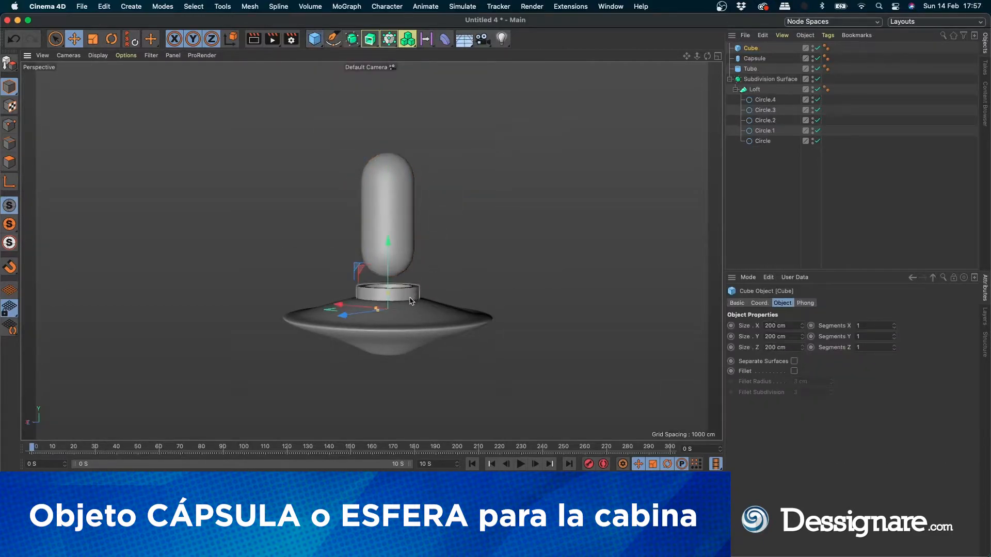
pyautogui.press('t')
pyautogui.moveTo(573, 230); pyautogui.dragTo(717, 199)
pyautogui.press('e')
pyautogui.moveTo(391, 252); pyautogui.dragTo(404, 189)
pyautogui.scroll(3, 461, 200)
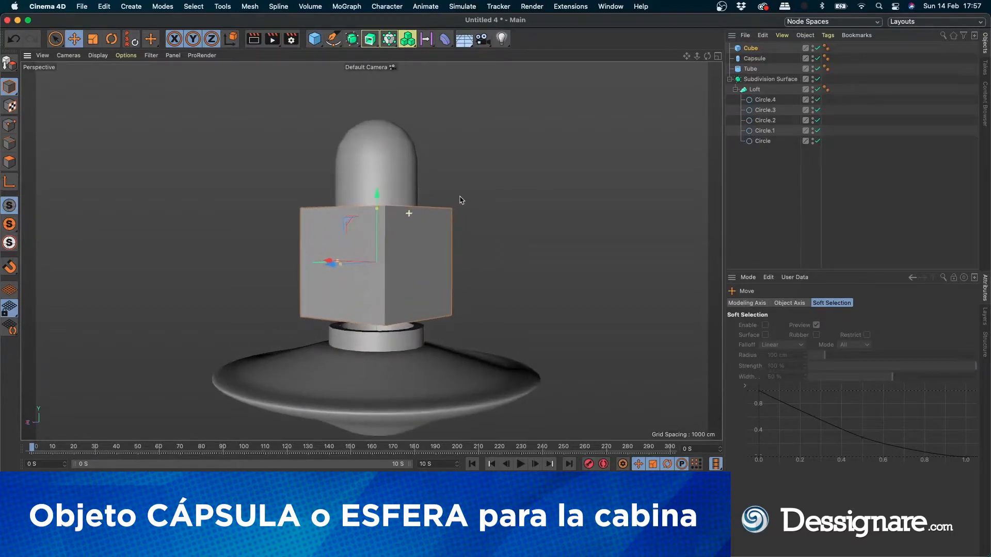
pyautogui.click(751, 60)
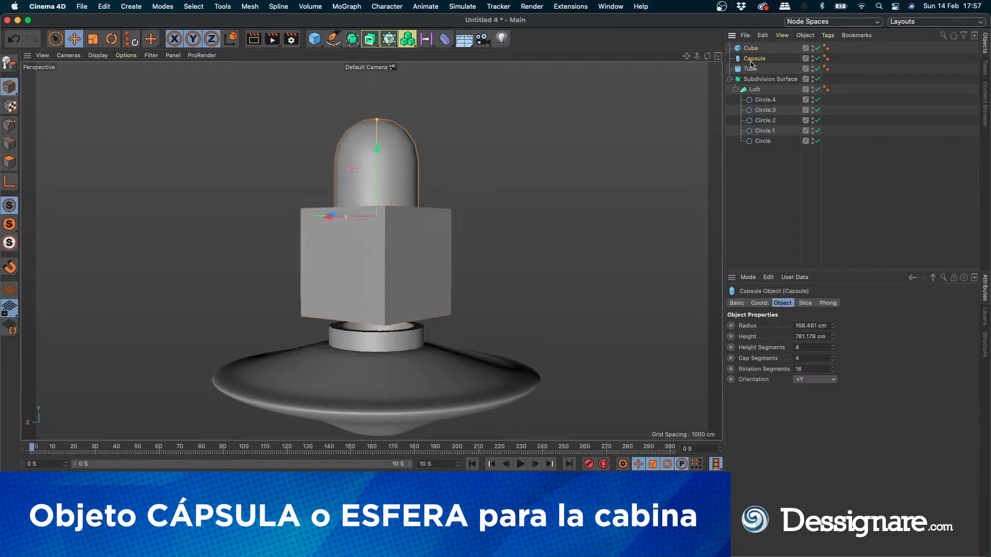
pyautogui.click(750, 48)
pyautogui.click(753, 59)
pyautogui.click(750, 48)
pyautogui.click(748, 61)
pyautogui.click(752, 49)
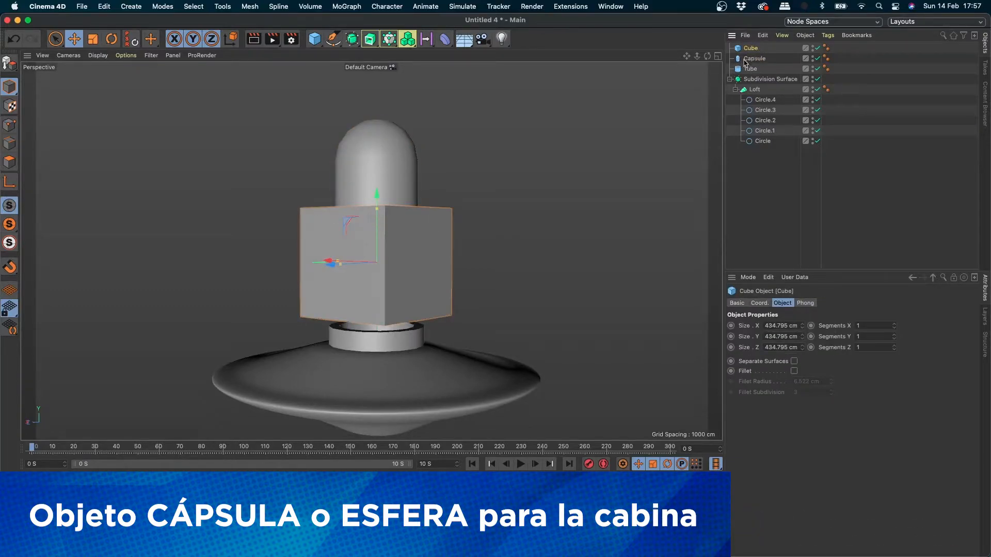
# Add a Boole containing the Capsule above the Cube in the hierarchy so that the Cube is subtracted from the Capsule.
pyautogui.click(351, 39)
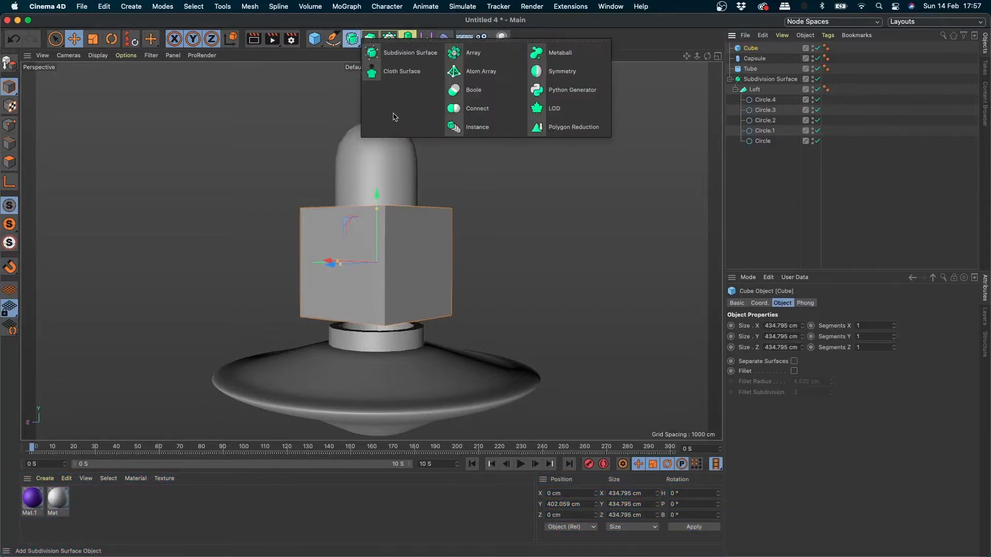
pyautogui.click(491, 93)
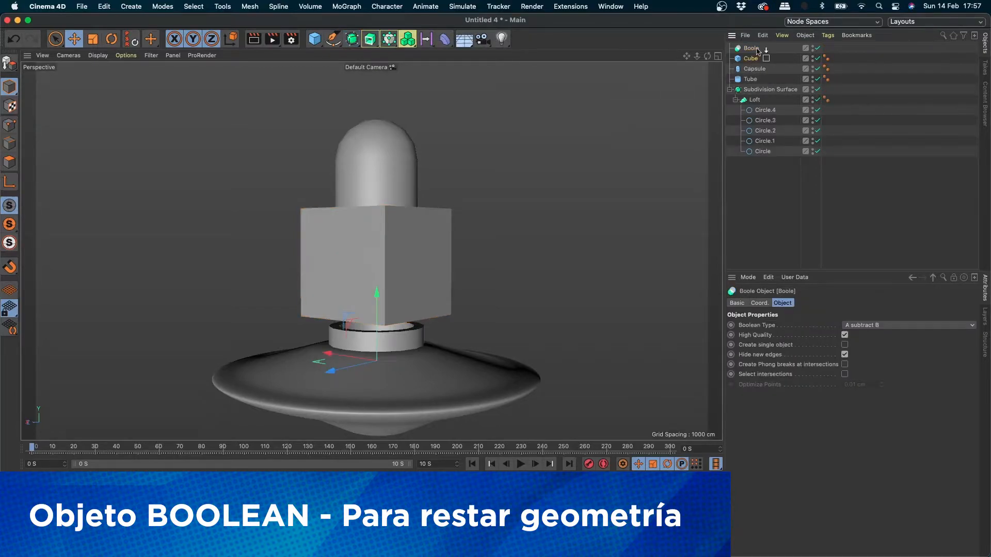
pyautogui.moveTo(757, 51); pyautogui.dragTo(759, 68)
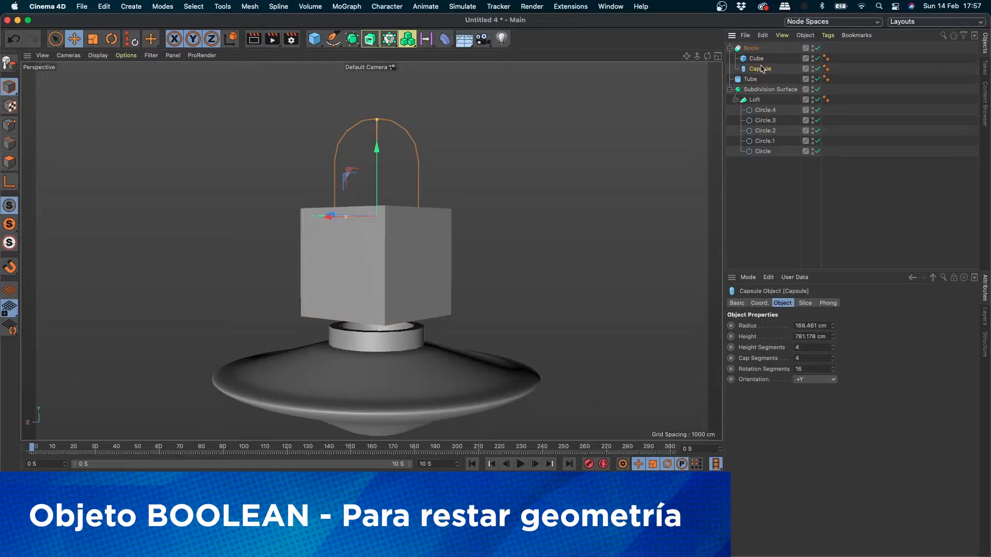
pyautogui.keyDown('alt'); pyautogui.moveTo(499, 184); pyautogui.dragTo(473, 189); pyautogui.keyUp('alt')
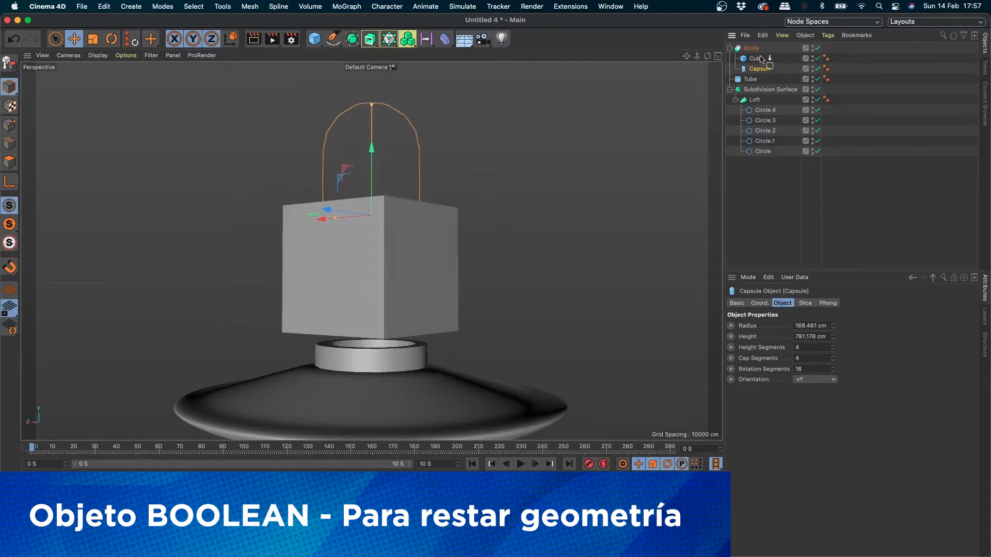
pyautogui.moveTo(763, 58); pyautogui.dragTo(743, 71)
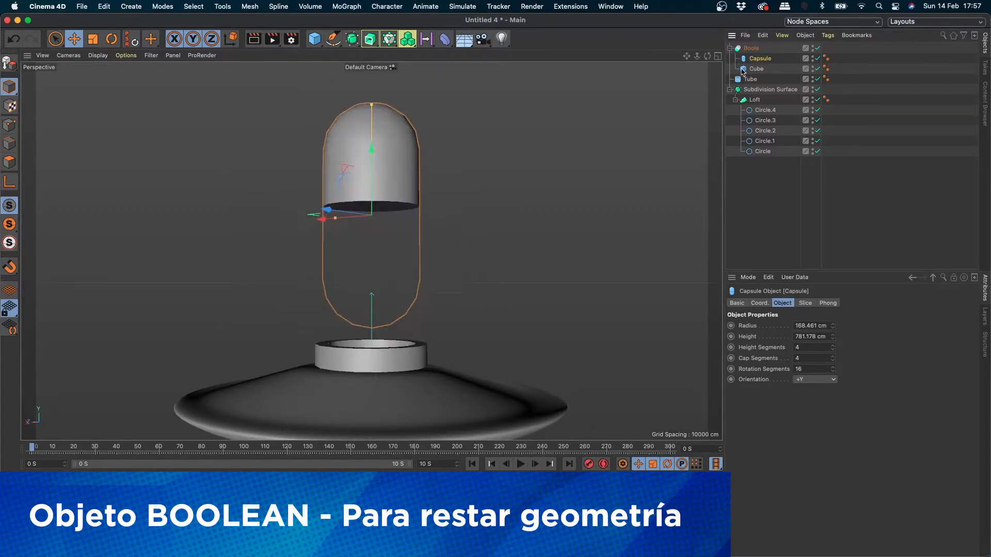
# Lower the Cube slightly, and move the Capsule and Cube down together until the cut dome sits in the Tube ring.
pyautogui.click(756, 68)
pyautogui.moveTo(376, 209); pyautogui.dragTo(376, 238)
pyautogui.click(753, 49)
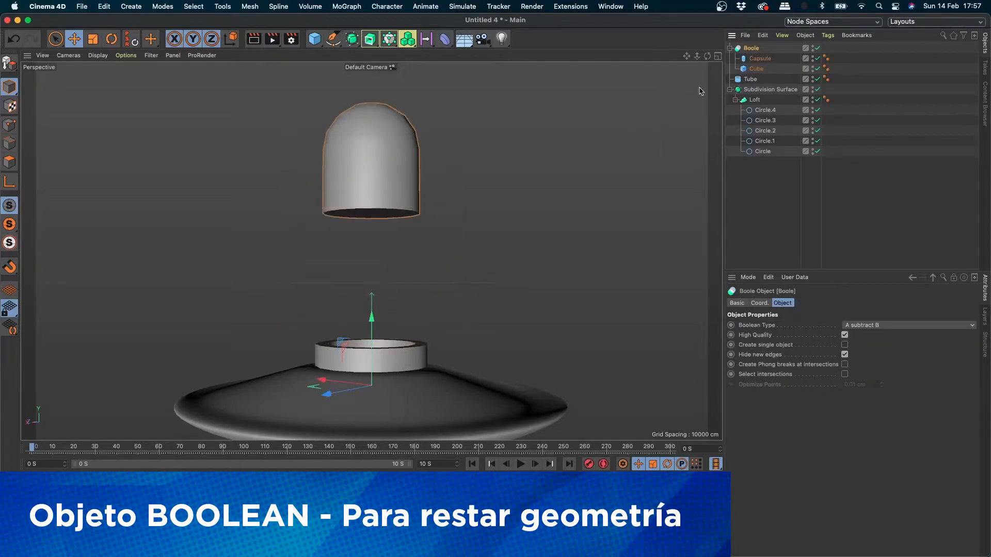
pyautogui.click(759, 59)
pyautogui.keyDown('shift'); pyautogui.click(756, 69); pyautogui.keyUp('shift')
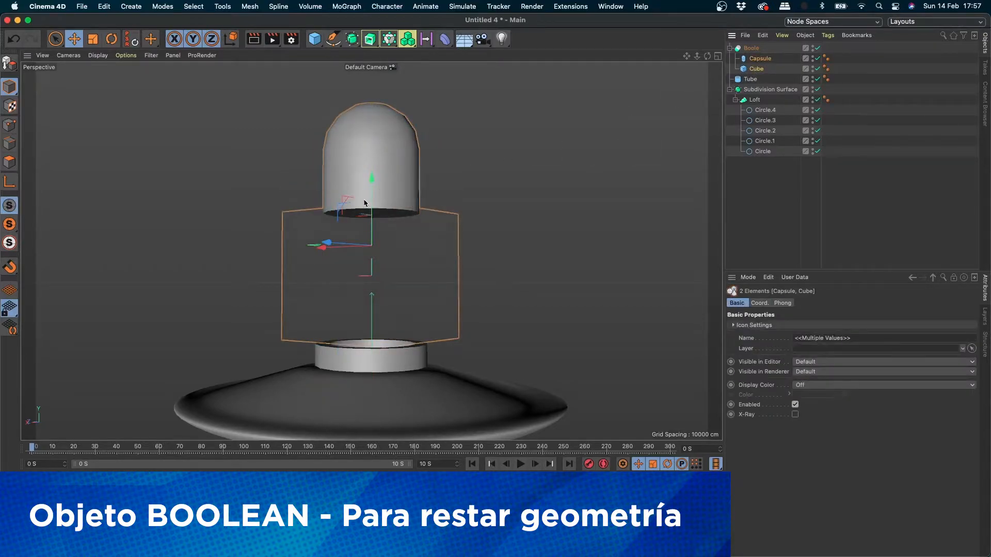
pyautogui.moveTo(376, 199); pyautogui.dragTo(376, 324)
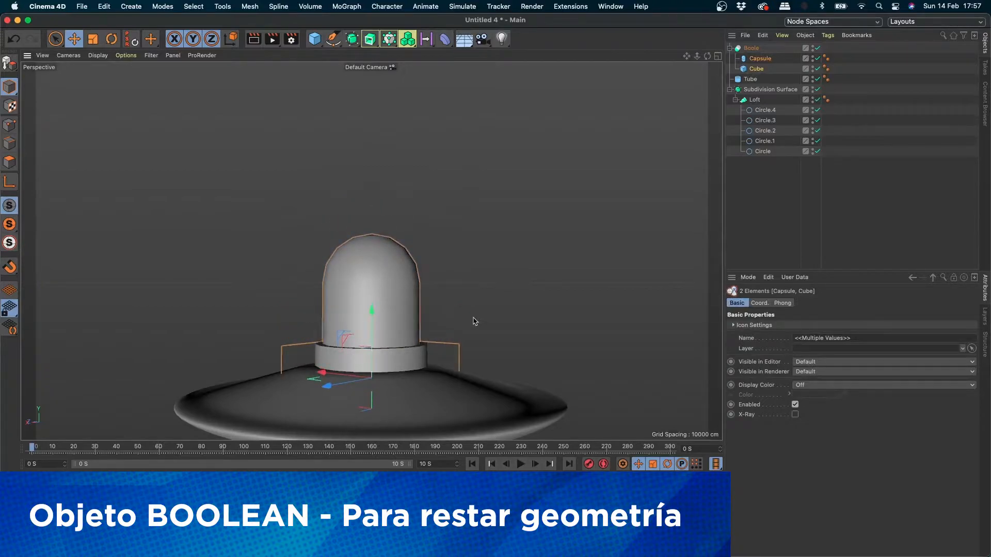
pyautogui.keyDown('alt'); pyautogui.moveTo(473, 323); pyautogui.dragTo(405, 323, button='right'); pyautogui.keyUp('alt')
pyautogui.keyDown('alt'); pyautogui.moveTo(405, 323); pyautogui.dragTo(423, 264, button='middle'); pyautogui.keyUp('alt')
pyautogui.click(407, 278)
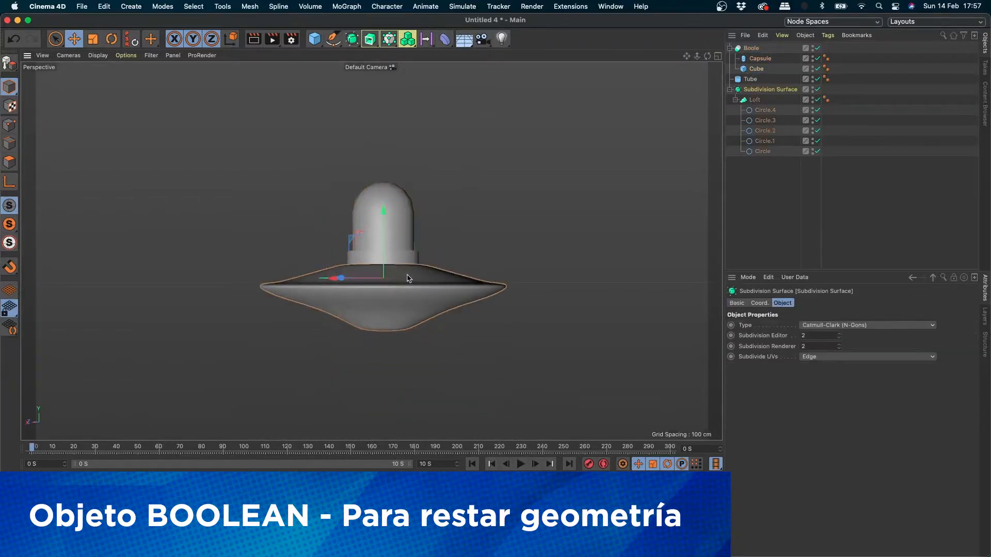
# Disable the Boole and its Cube, and lower the Capsule further so the dome protrudes less above the Tube ring.
pyautogui.click(818, 48)
pyautogui.click(819, 47)
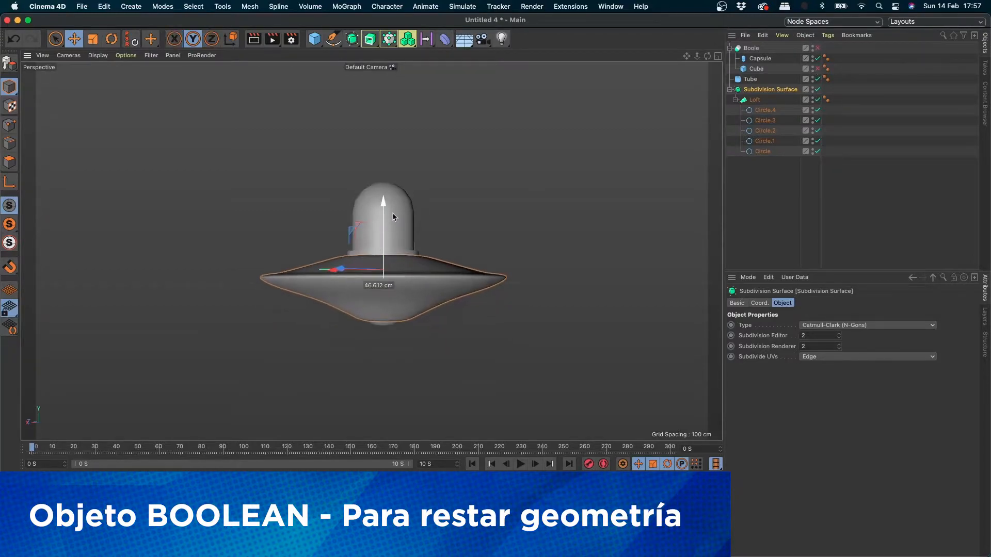
pyautogui.click(743, 48)
pyautogui.click(750, 60)
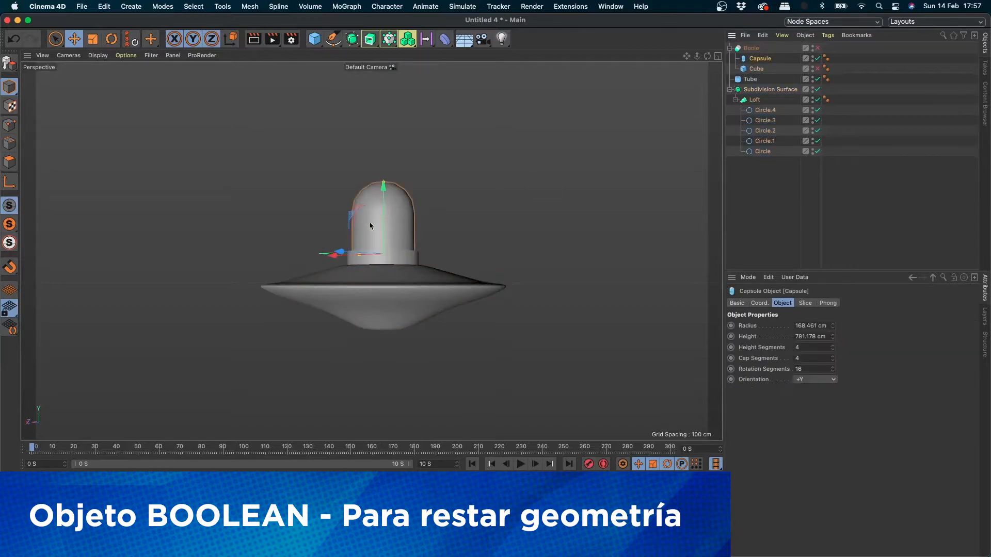
pyautogui.moveTo(383, 192); pyautogui.dragTo(384, 254)
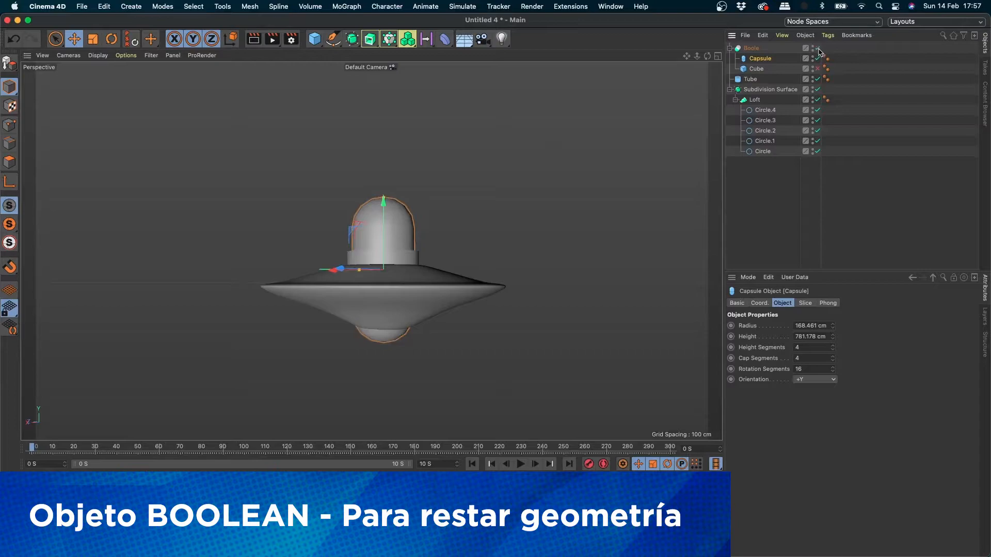
# With the Boole and Cube re-enabled, adjust the Cube's height so the dome is cut inside the Tube ring.
pyautogui.click(755, 69)
pyautogui.moveTo(389, 261)
pyautogui.mouseDown()
pyautogui.moveTo(389, 310)
pyautogui.moveTo(384, 242)
pyautogui.mouseUp()
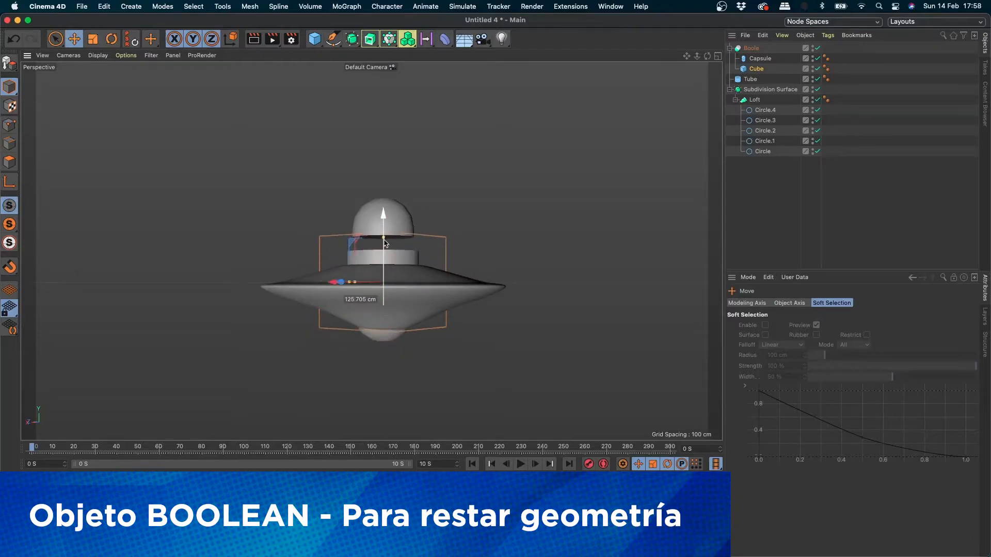
pyautogui.moveTo(383, 241); pyautogui.dragTo(383, 191)
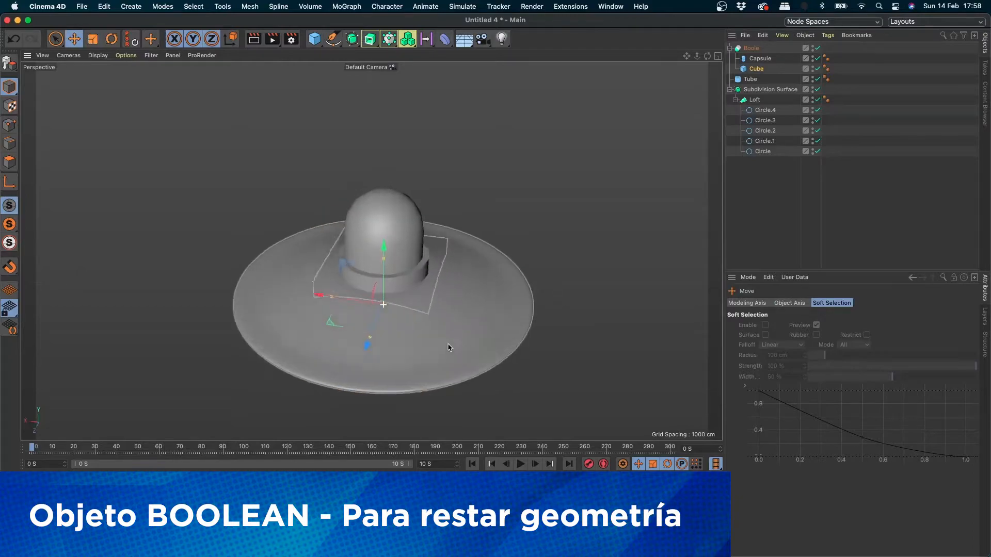
pyautogui.keyDown('alt'); pyautogui.moveTo(449, 346); pyautogui.dragTo(351, 268); pyautogui.keyUp('alt')
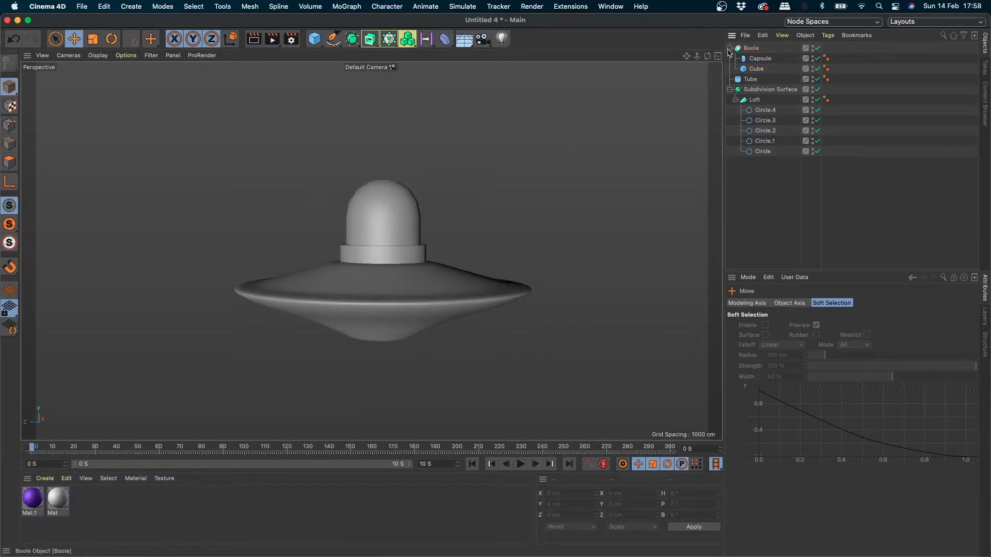
# Collapse the Boole and Subdivision Surface hierarchies and view the selected saucer up close from the side.
pyautogui.click(730, 48)
pyautogui.click(730, 69)
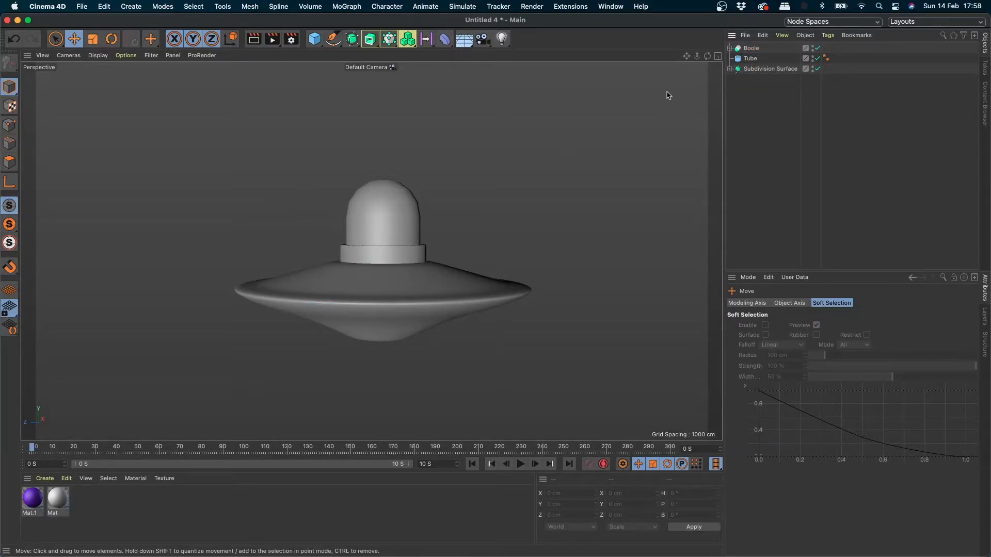
pyautogui.click(374, 316)
pyautogui.scroll(5, 380, 312)
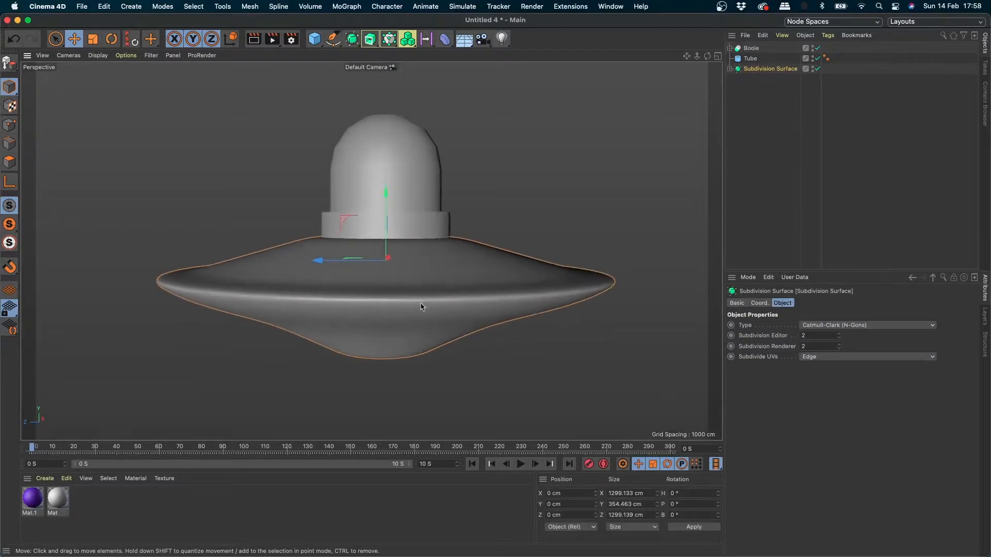
pyautogui.moveTo(422, 305)
pyautogui.keyDown('alt'); pyautogui.mouseDown()
pyautogui.moveTo(464, 155)
pyautogui.moveTo(443, 333)
pyautogui.moveTo(435, 300)
pyautogui.mouseUp(); pyautogui.keyUp('alt')
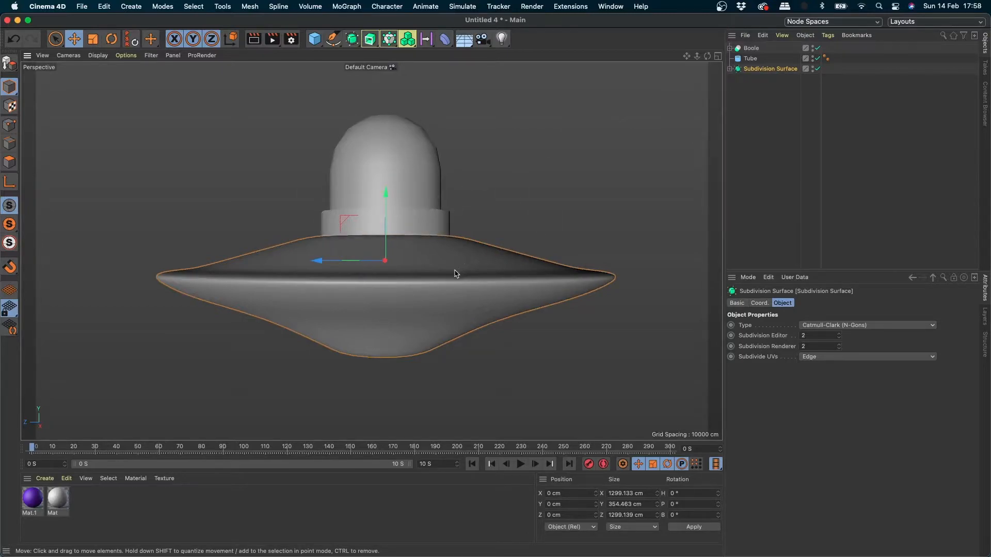
# Raise the Tube ring around the dome's base to about 112 cm on Y and check its fit.
pyautogui.click(750, 59)
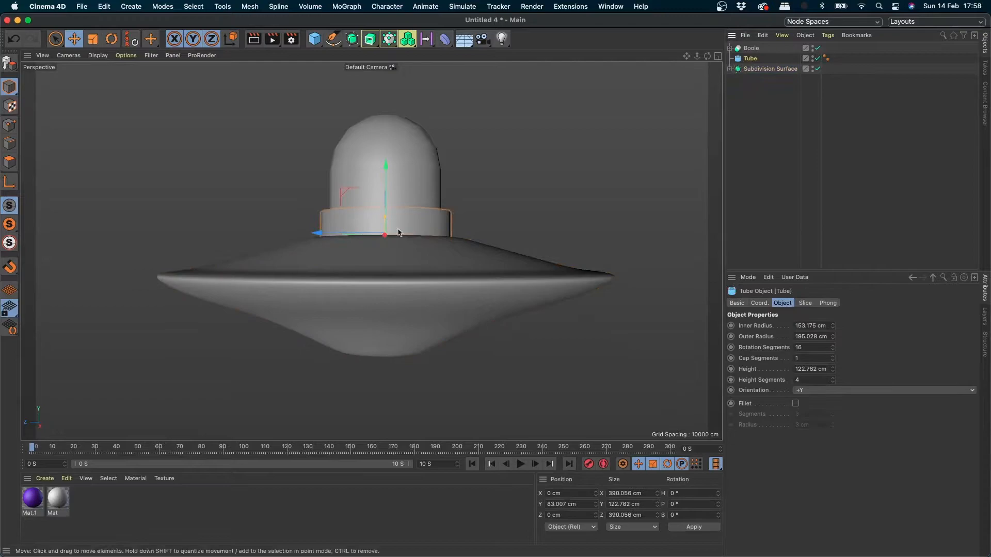
pyautogui.moveTo(383, 184)
pyautogui.mouseDown()
pyautogui.moveTo(385, 170)
pyautogui.moveTo(385, 191)
pyautogui.moveTo(392, 174)
pyautogui.mouseUp()
pyautogui.scroll(6, 398, 221)
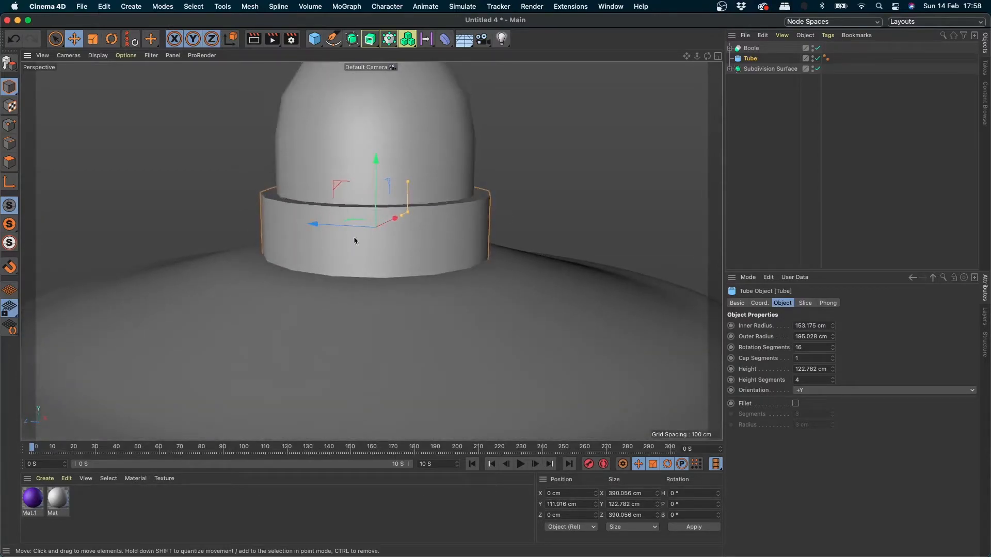
pyautogui.scroll(-5, 426, 261)
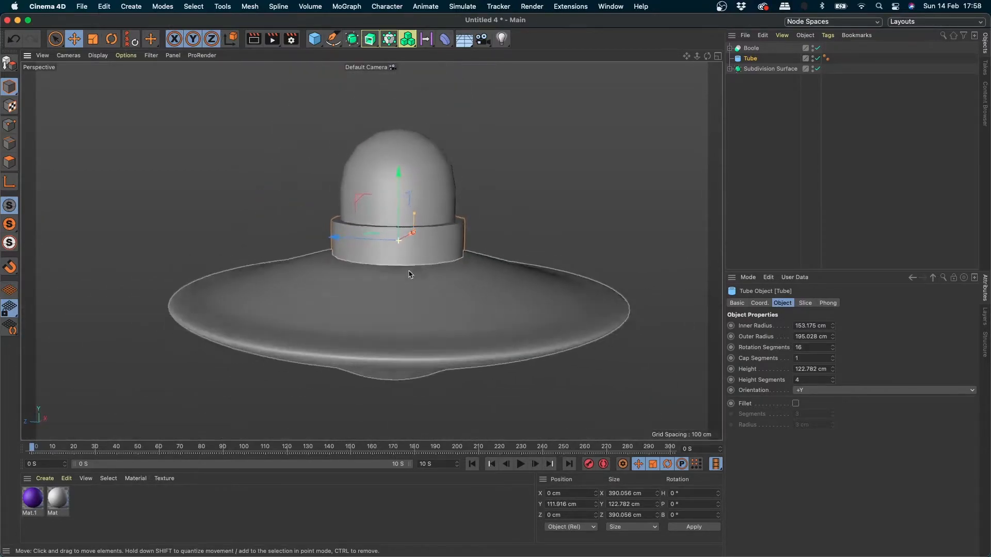
pyautogui.keyDown('alt'); pyautogui.moveTo(409, 271); pyautogui.dragTo(429, 259); pyautogui.keyUp('alt')
pyautogui.scroll(-2, 461, 246)
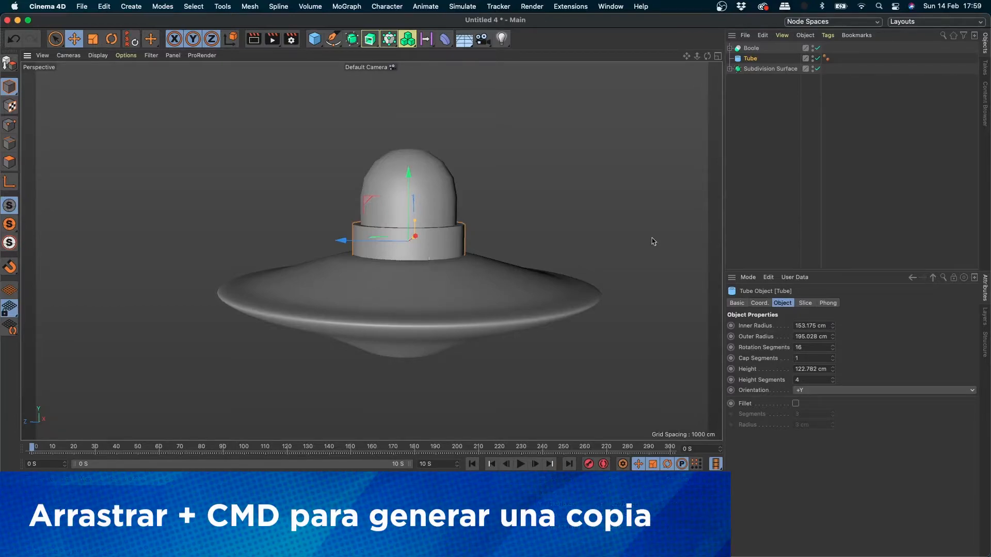
# Try duplicating the Tube ring straight down beneath the saucer, and remove the copy.
pyautogui.keyDown('alt'); pyautogui.moveTo(412, 338); pyautogui.dragTo(393, 227); pyautogui.keyUp('alt')
pyautogui.keyDown('super'); pyautogui.moveTo(408, 171); pyautogui.dragTo(409, 288); pyautogui.keyUp('super')
pyautogui.keyDown('super'); pyautogui.moveTo(410, 325); pyautogui.dragTo(409, 283); pyautogui.keyUp('super')
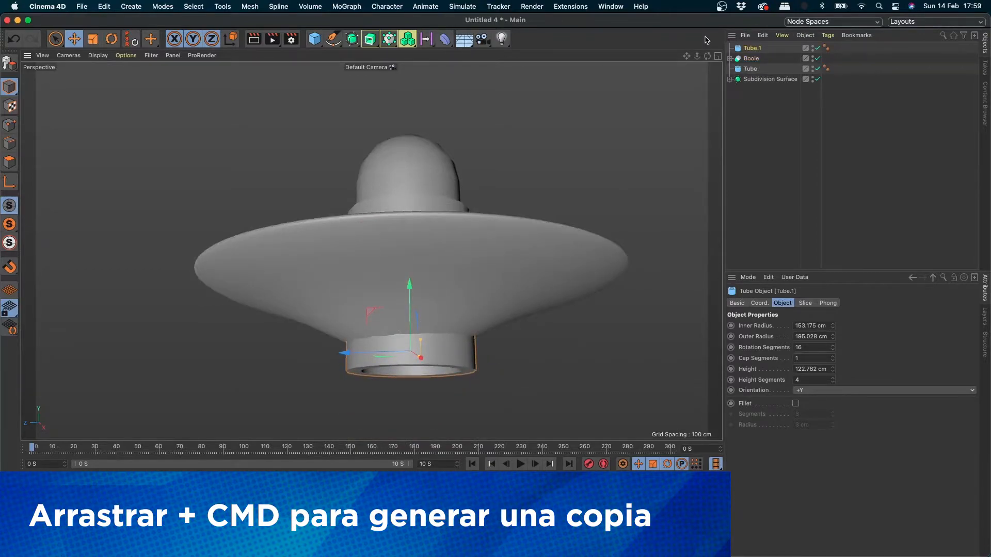
pyautogui.moveTo(752, 48); pyautogui.dragTo(738, 60)
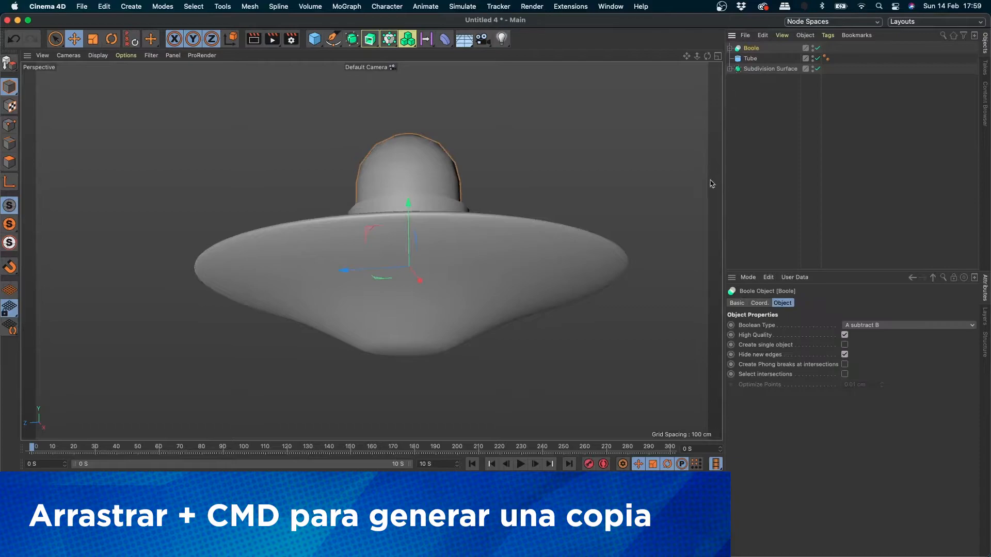
# Try a copy of the Boole dome moved down beneath the saucer, and delete the copy.
pyautogui.press('super+c')
pyautogui.press('super+v')
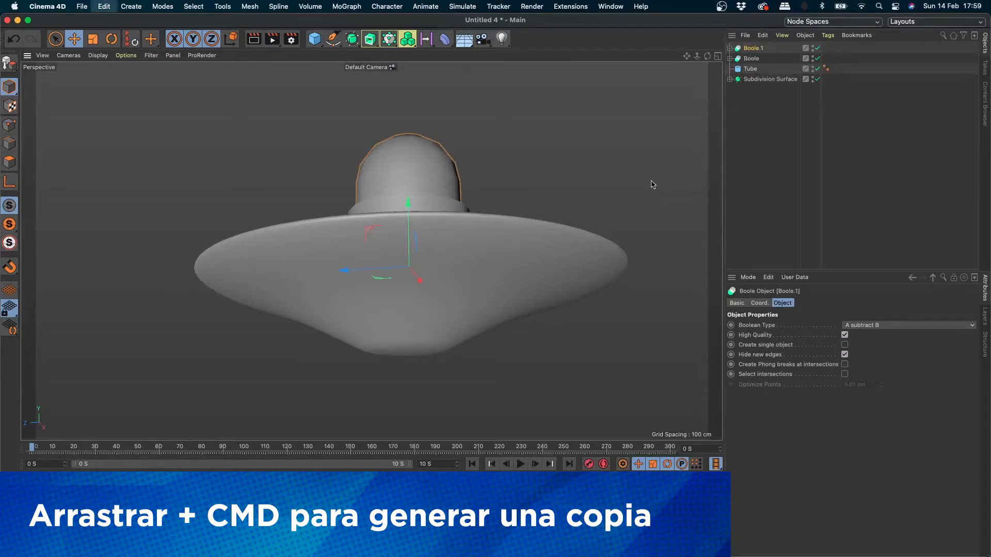
pyautogui.moveTo(412, 211); pyautogui.dragTo(411, 332)
pyautogui.press('Delete')
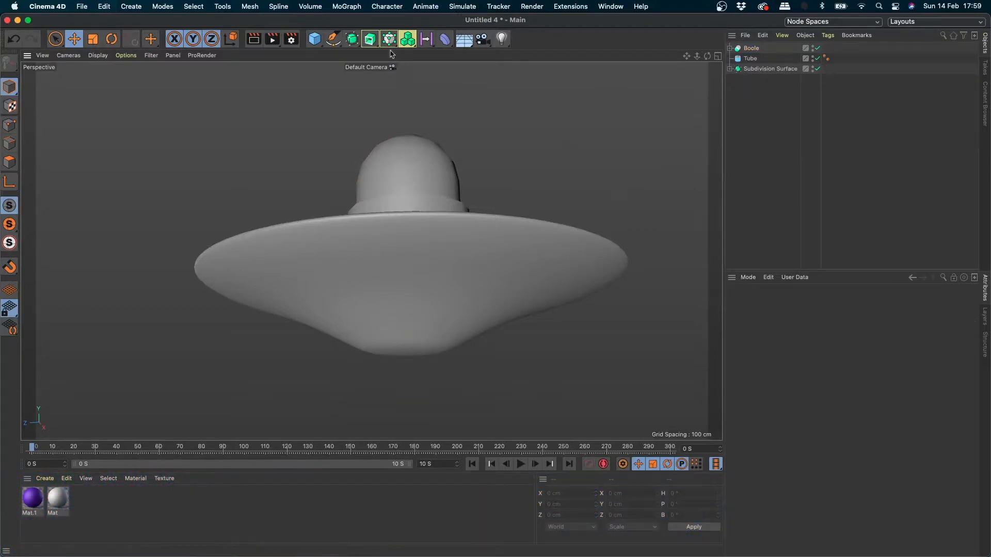
# Add a new Tube and lower it beneath the saucer to about -261 cm on Y.
pyautogui.click(316, 41)
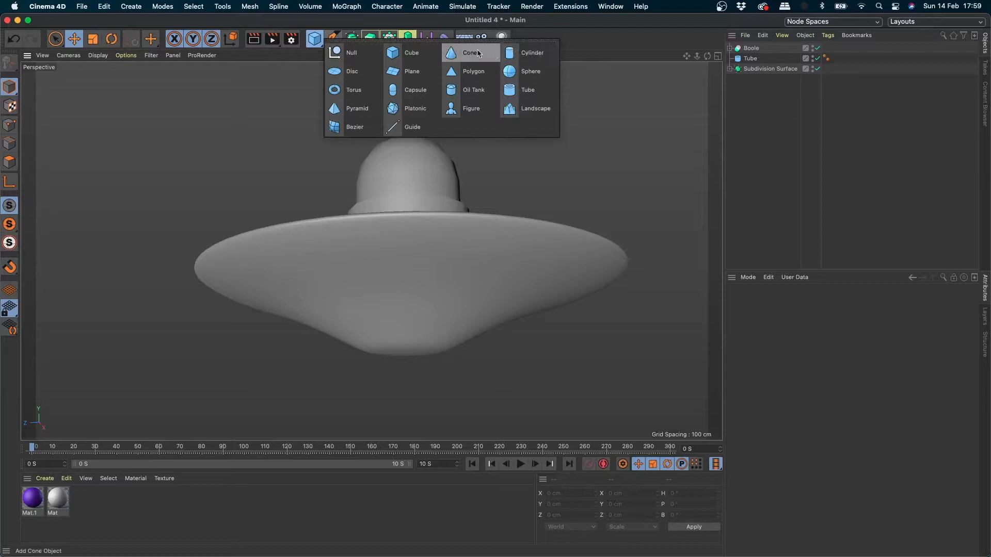
pyautogui.click(509, 96)
pyautogui.moveTo(410, 207); pyautogui.dragTo(401, 284)
pyautogui.scroll(5, 442, 332)
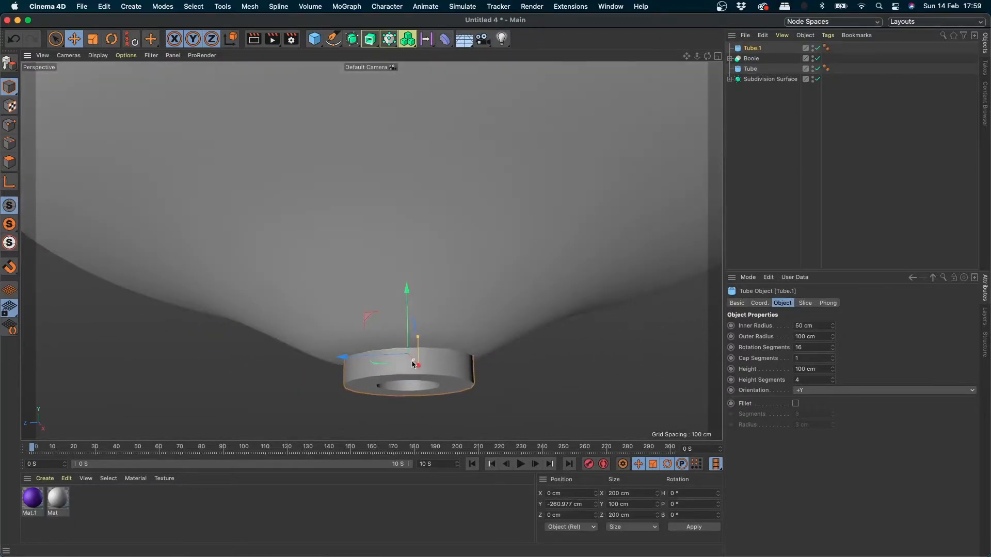
# Widen the lower Tube's inner radius to about 68 cm and check the UFO from below and from the side.
pyautogui.moveTo(413, 364); pyautogui.dragTo(442, 329)
pyautogui.scroll(-5, 429, 387)
pyautogui.keyDown('alt'); pyautogui.moveTo(479, 287); pyautogui.dragTo(375, 290); pyautogui.keyUp('alt')
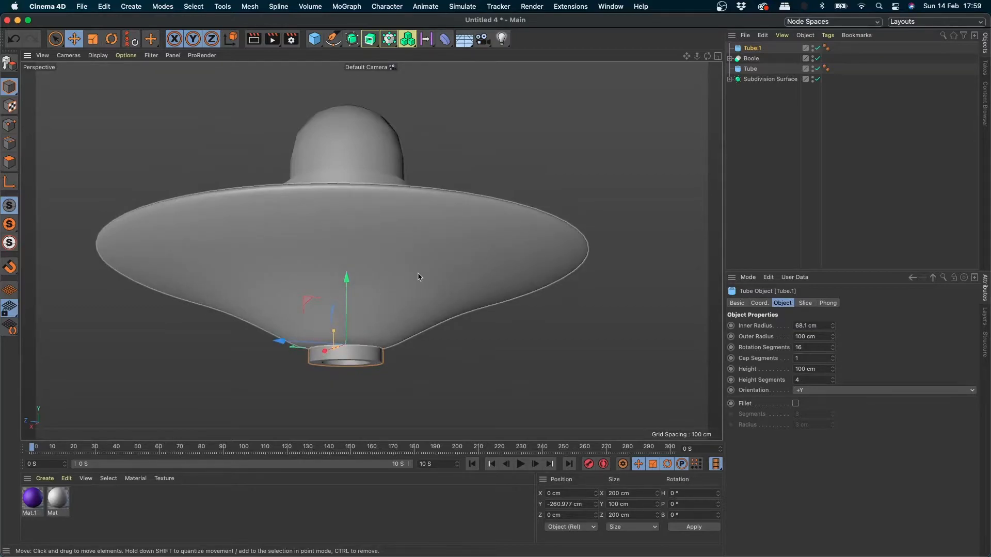
pyautogui.keyDown('alt'); pyautogui.moveTo(418, 277); pyautogui.dragTo(392, 309); pyautogui.keyUp('alt')
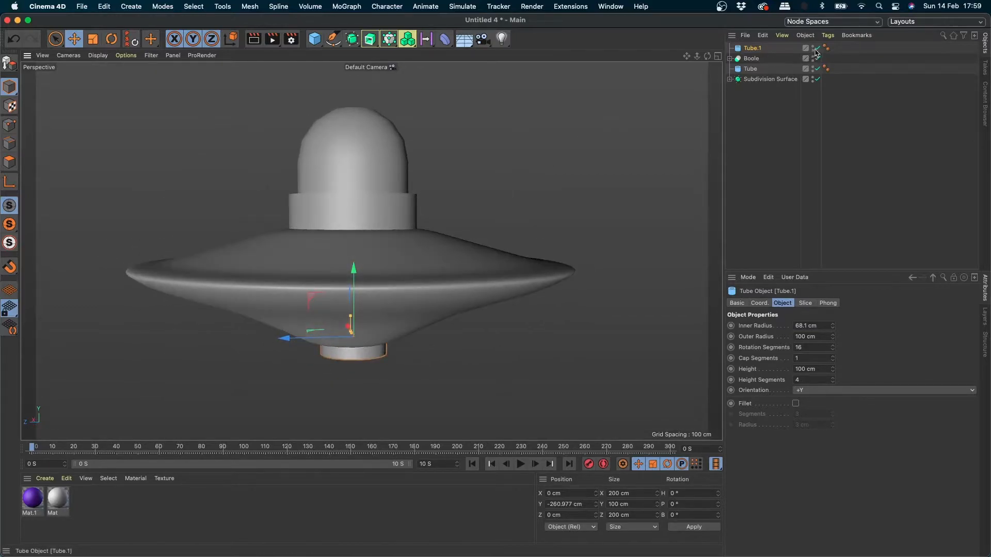
# Expand the Subdivision Surface and Boole hierarchies and disable both Tubes, the Boole, its Capsule and its Cube, leaving only the saucer.
pyautogui.moveTo(815, 50); pyautogui.dragTo(817, 79)
pyautogui.click(730, 80)
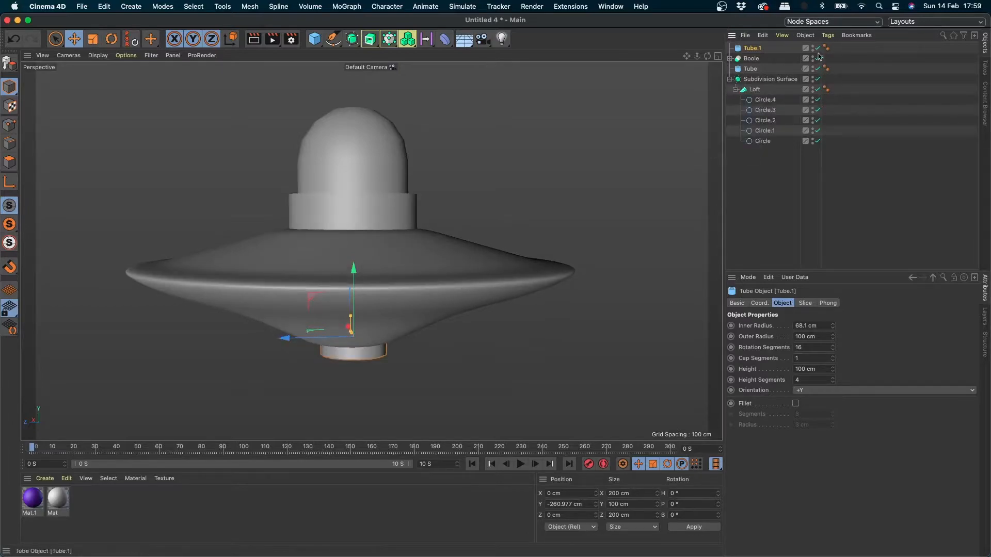
pyautogui.click(730, 59)
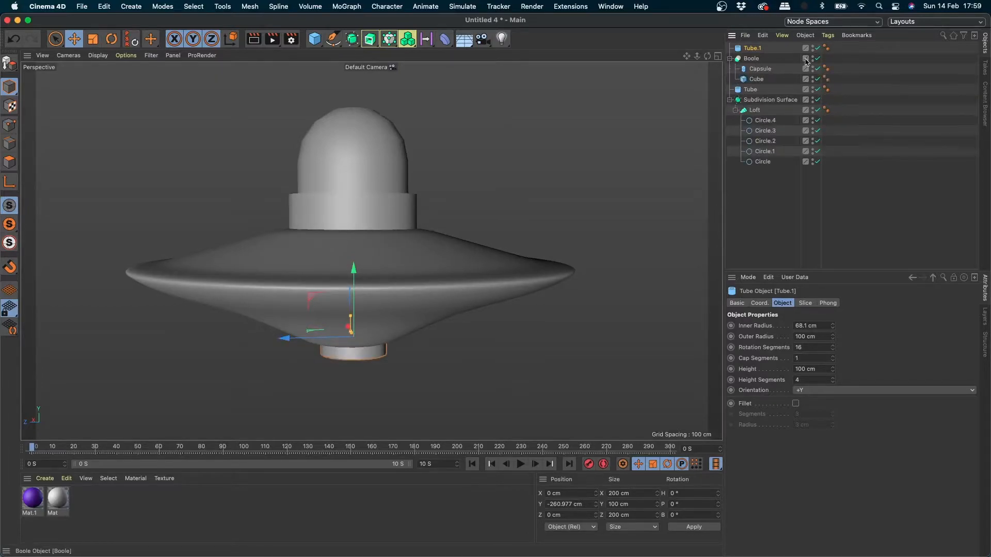
pyautogui.moveTo(817, 48); pyautogui.dragTo(817, 89)
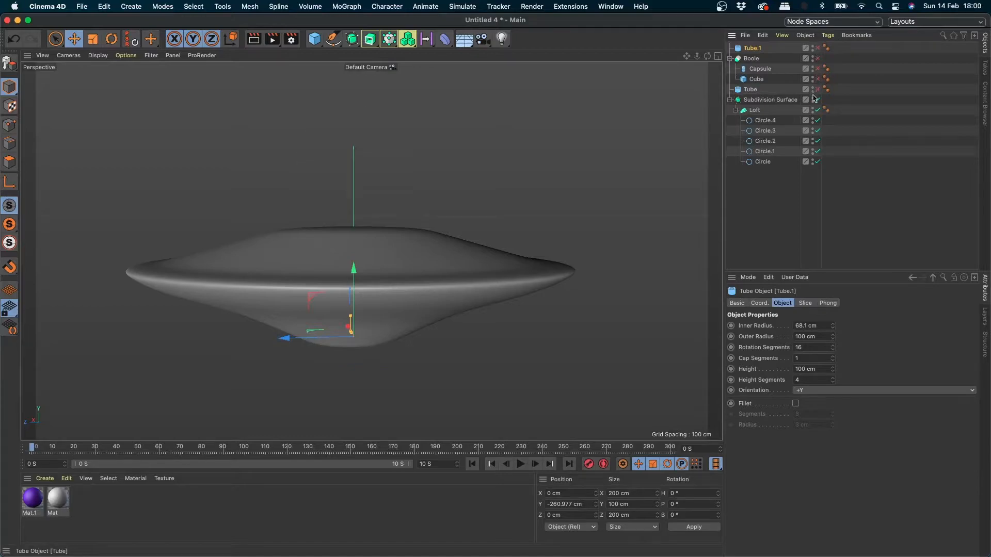
# Temporarily disable the Loft to examine its five circle splines one by one, and re-enable it.
pyautogui.click(791, 110)
pyautogui.click(817, 111)
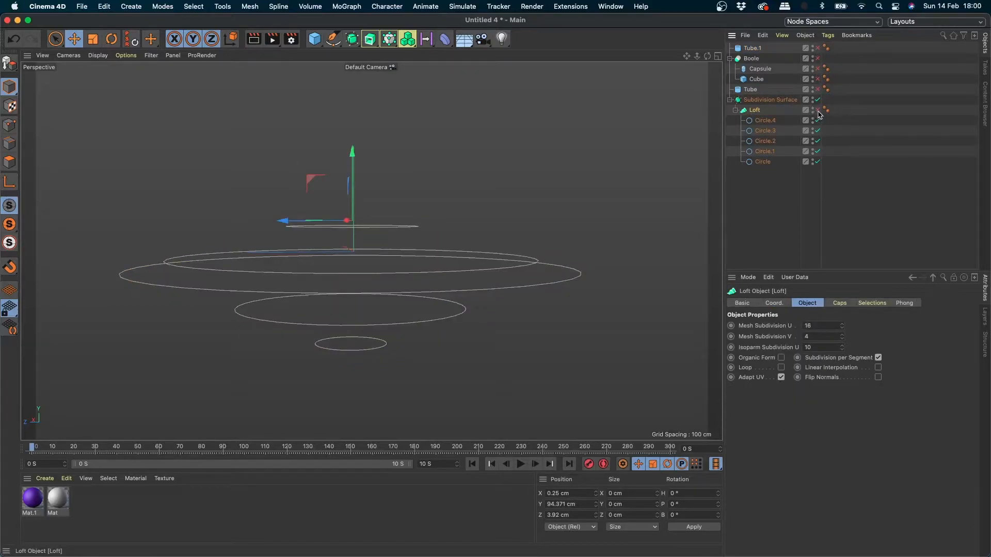
pyautogui.click(765, 121)
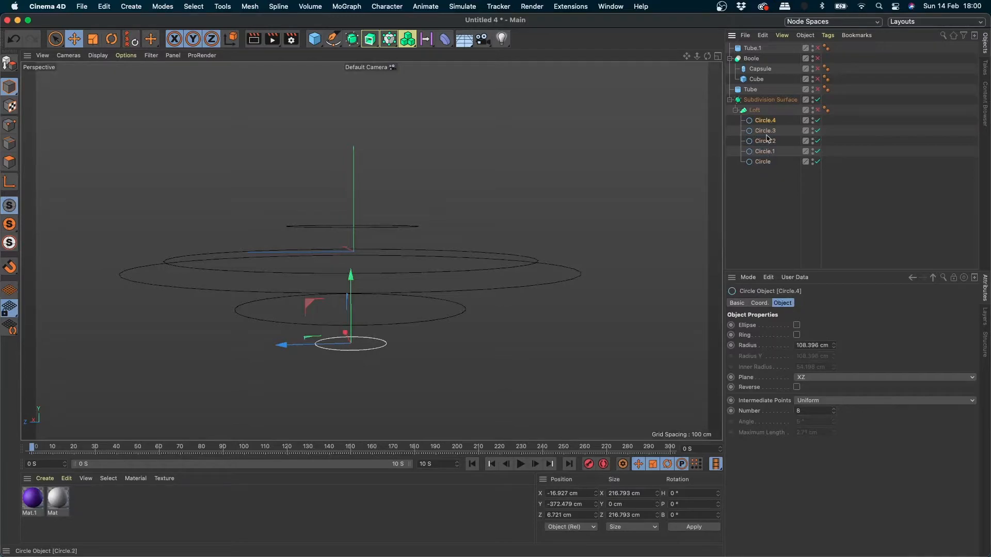
pyautogui.click(766, 131)
pyautogui.click(765, 141)
pyautogui.click(767, 151)
pyautogui.click(763, 162)
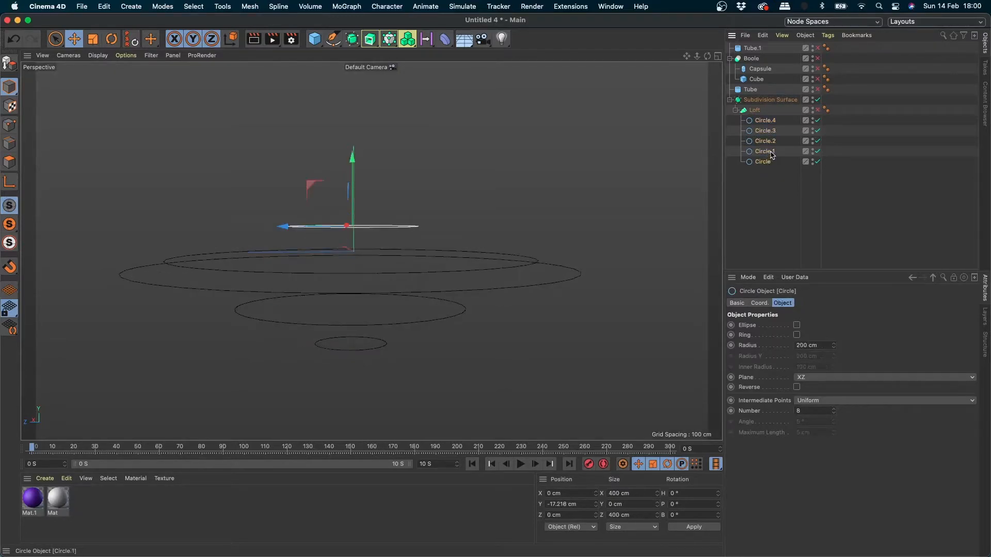
pyautogui.click(770, 152)
pyautogui.click(769, 141)
pyautogui.click(769, 130)
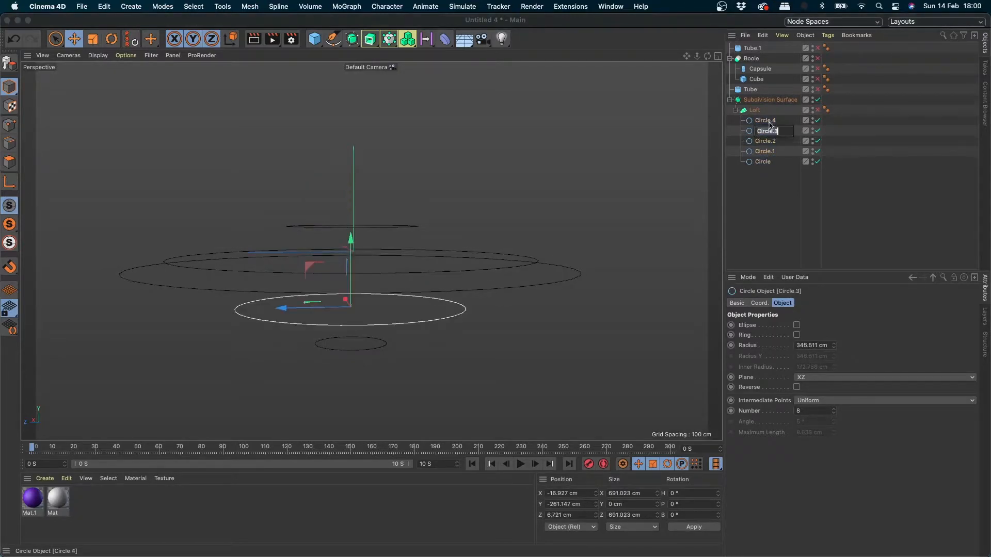
pyautogui.click(769, 120)
pyautogui.click(817, 110)
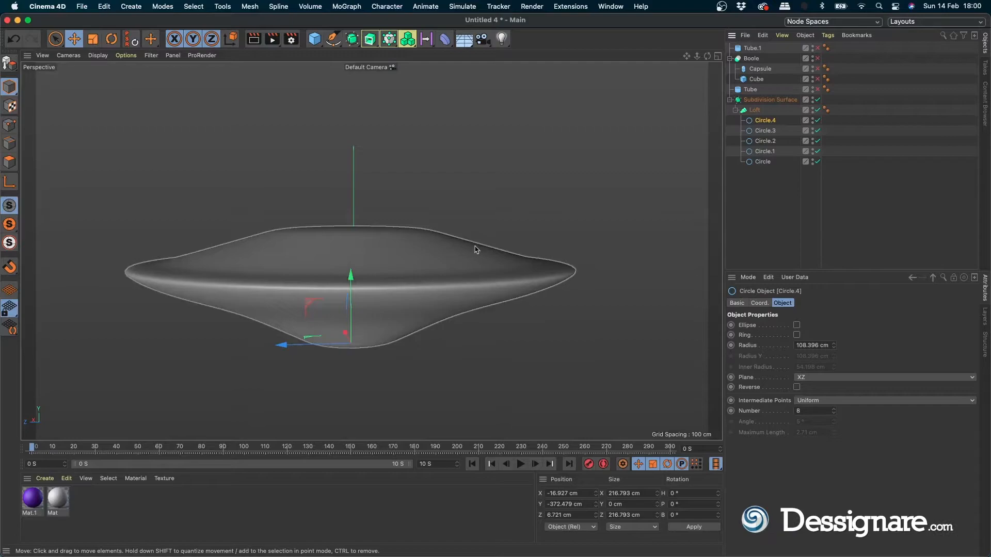
# Compare the lofted saucer with the Subdivision Surface off and on, from the side and from above.
pyautogui.click(817, 99)
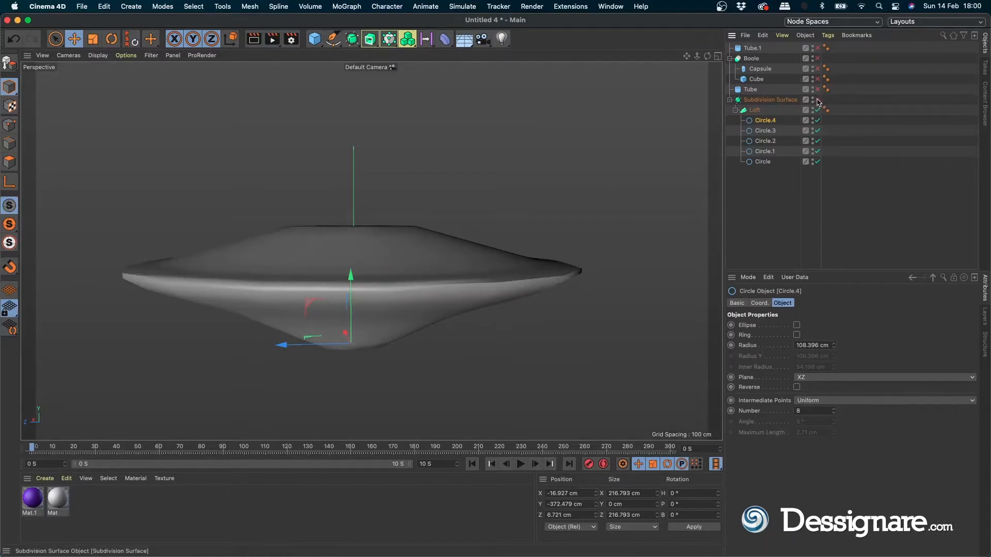
pyautogui.click(754, 110)
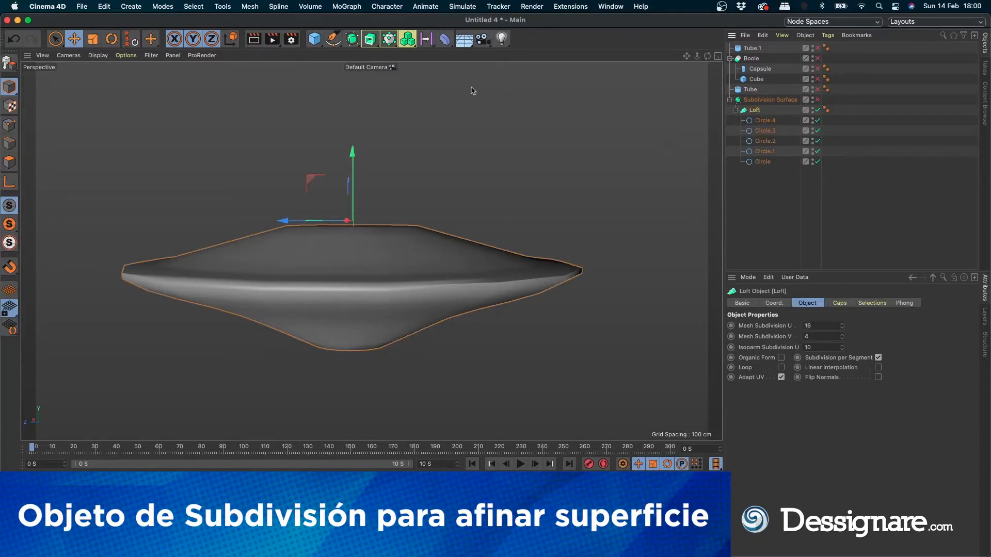
pyautogui.click(352, 39)
pyautogui.click(818, 100)
pyautogui.scroll(2, 303, 205)
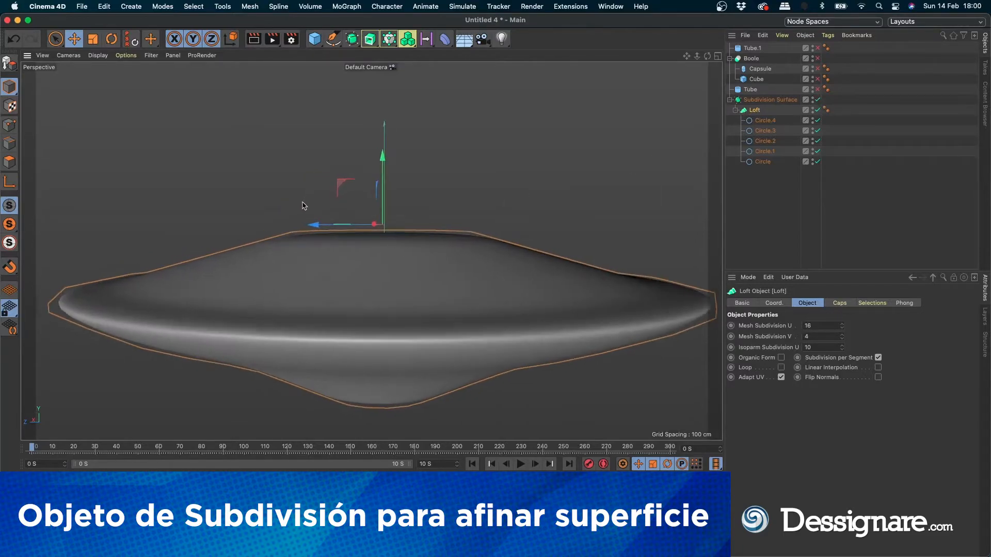
pyautogui.keyDown('alt'); pyautogui.moveTo(303, 205); pyautogui.dragTo(105, 283); pyautogui.keyUp('alt')
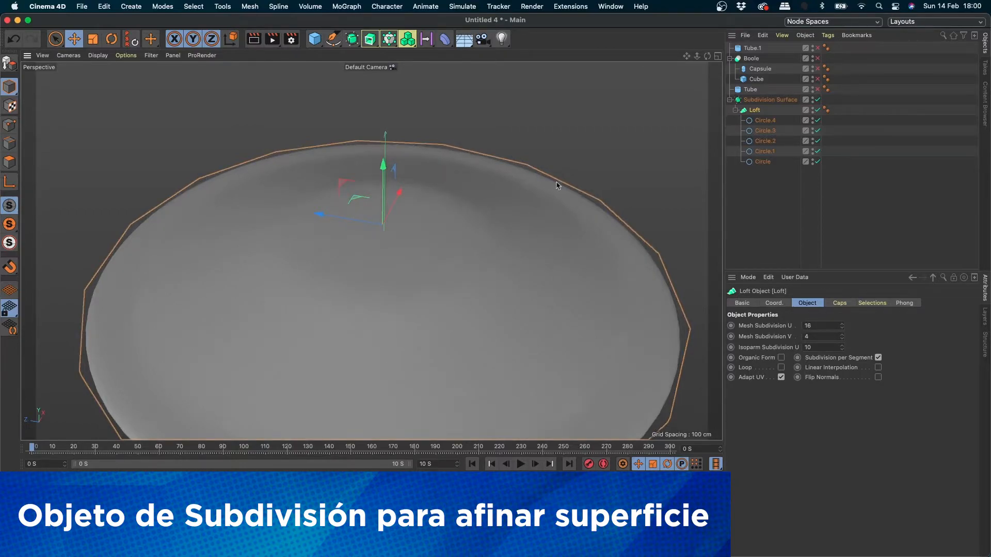
pyautogui.click(817, 99)
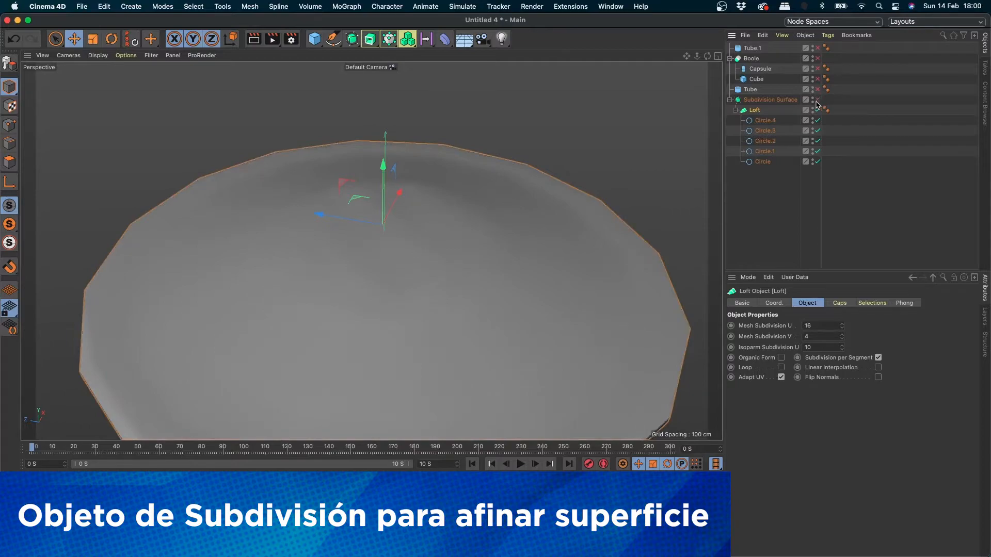
pyautogui.click(818, 99)
pyautogui.scroll(-3, 515, 235)
pyautogui.keyDown('alt'); pyautogui.moveTo(468, 266); pyautogui.dragTo(522, 210); pyautogui.keyUp('alt')
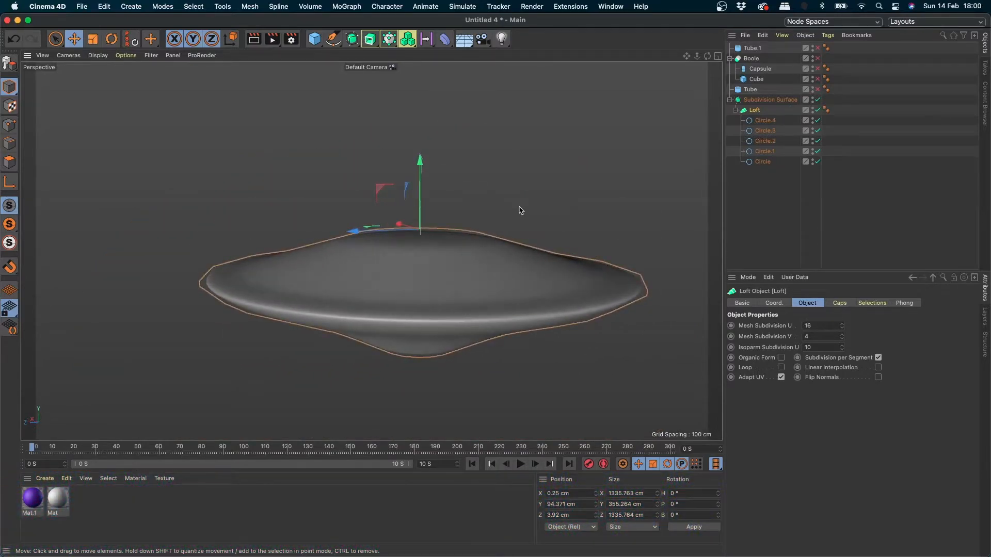
pyautogui.scroll(3, 518, 214)
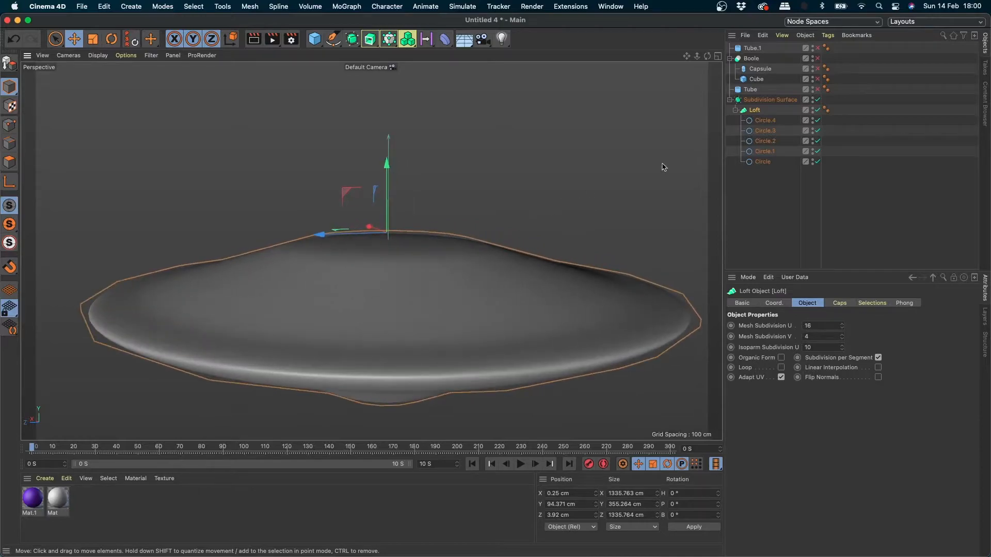
# Re-enable the upper Tube ring and reshape it to about 215 cm outer radius and 106 cm height.
pyautogui.click(817, 90)
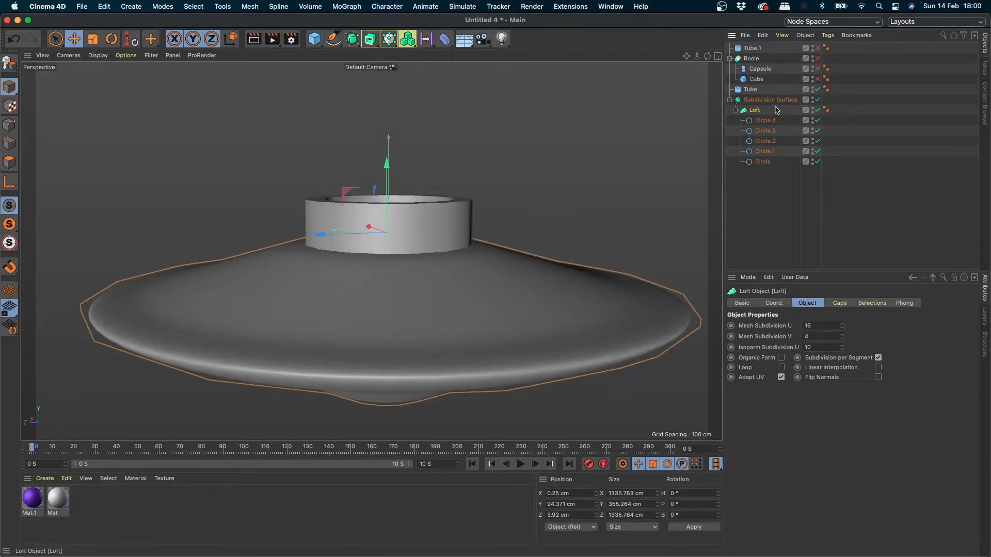
pyautogui.click(314, 39)
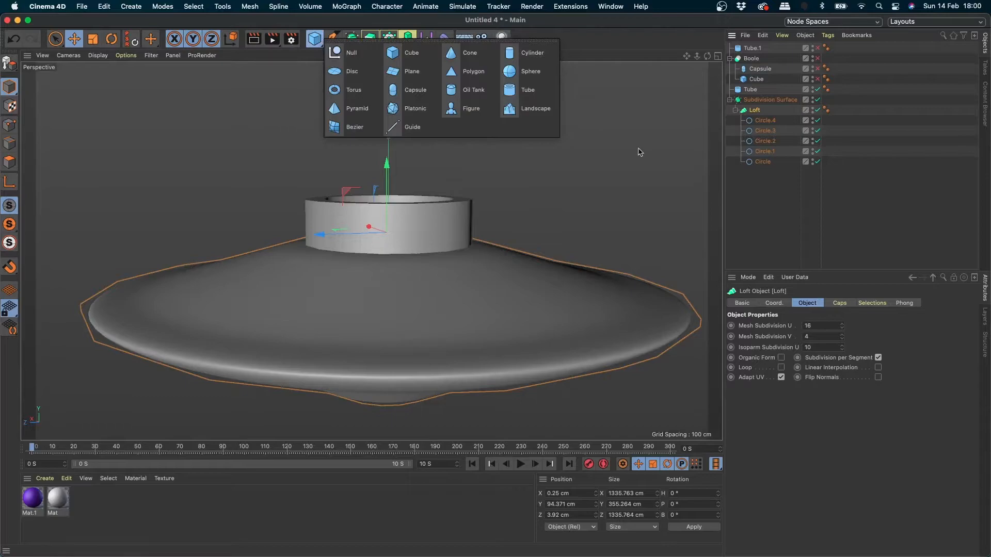
pyautogui.moveTo(404, 221)
pyautogui.keyDown('alt'); pyautogui.mouseDown()
pyautogui.moveTo(423, 205)
pyautogui.moveTo(411, 298)
pyautogui.moveTo(420, 327)
pyautogui.moveTo(416, 236)
pyautogui.mouseUp(); pyautogui.keyUp('alt')
pyautogui.click(450, 220)
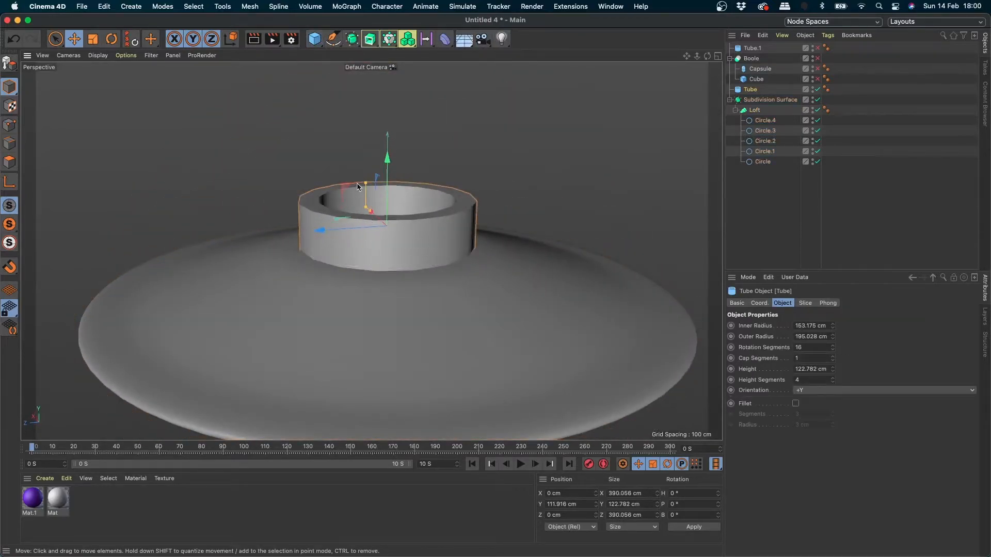
pyautogui.moveTo(357, 187); pyautogui.dragTo(377, 213)
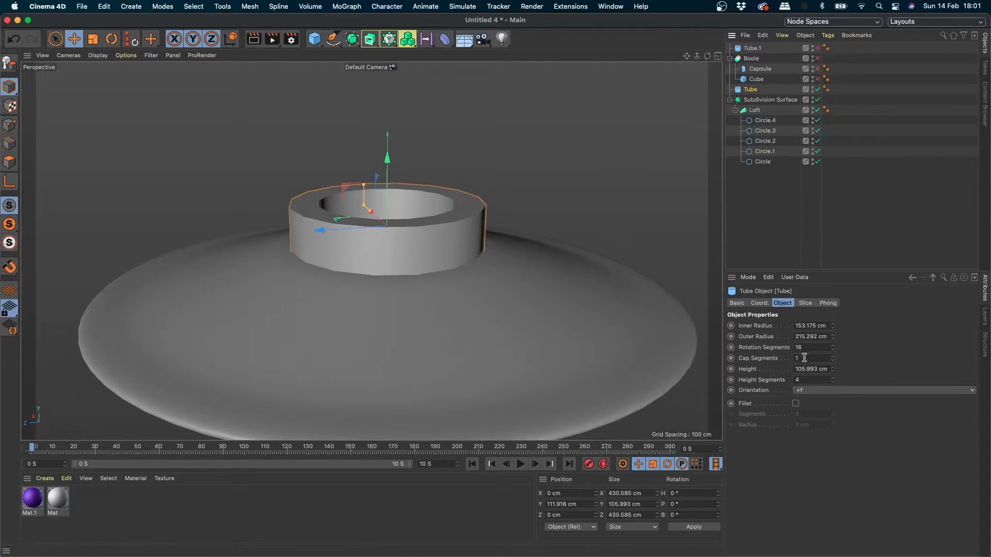
pyautogui.moveTo(815, 326); pyautogui.dragTo(723, 342)
pyautogui.write('1')
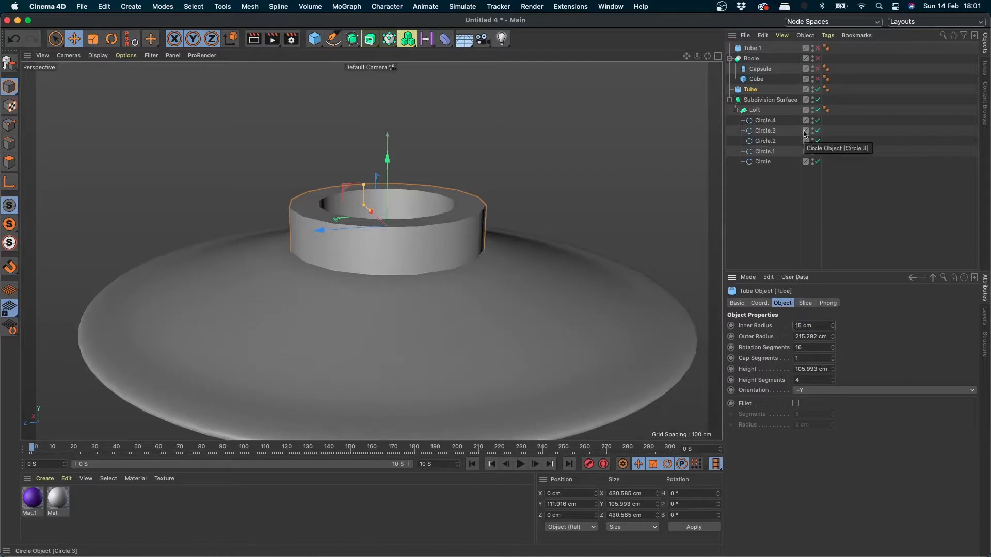
pyautogui.write('90')
pyautogui.press('Return')
pyautogui.press('super+z')
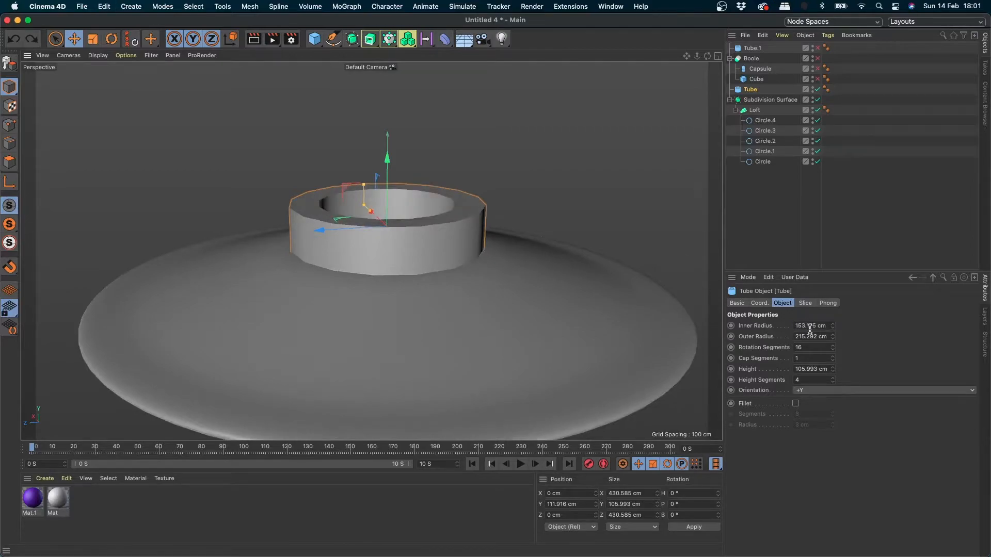
# Set the upper Tube ring's inner radius to 160 cm and its outer radius to 200 cm.
pyautogui.moveTo(818, 326); pyautogui.dragTo(782, 327)
pyautogui.write('1')
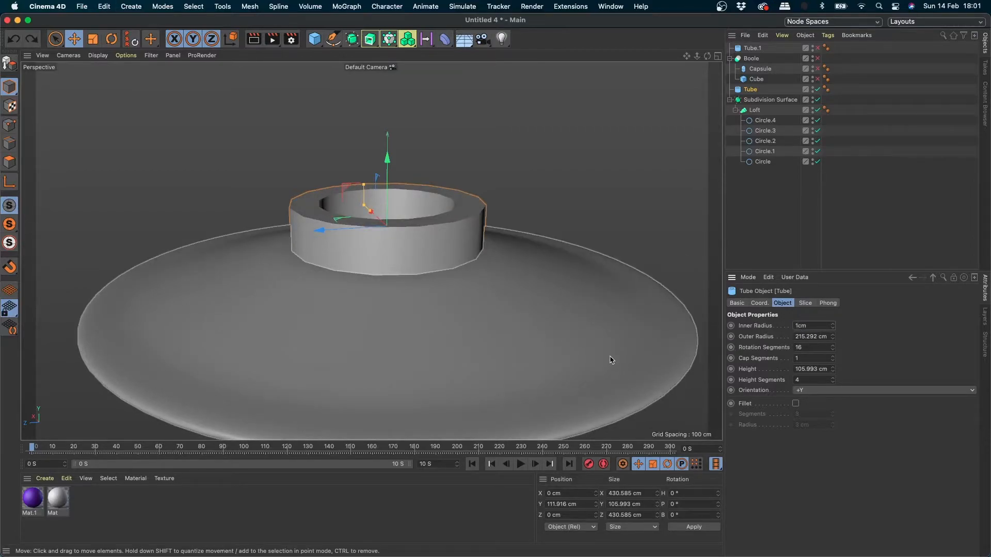
pyautogui.write('60')
pyautogui.press('Return')
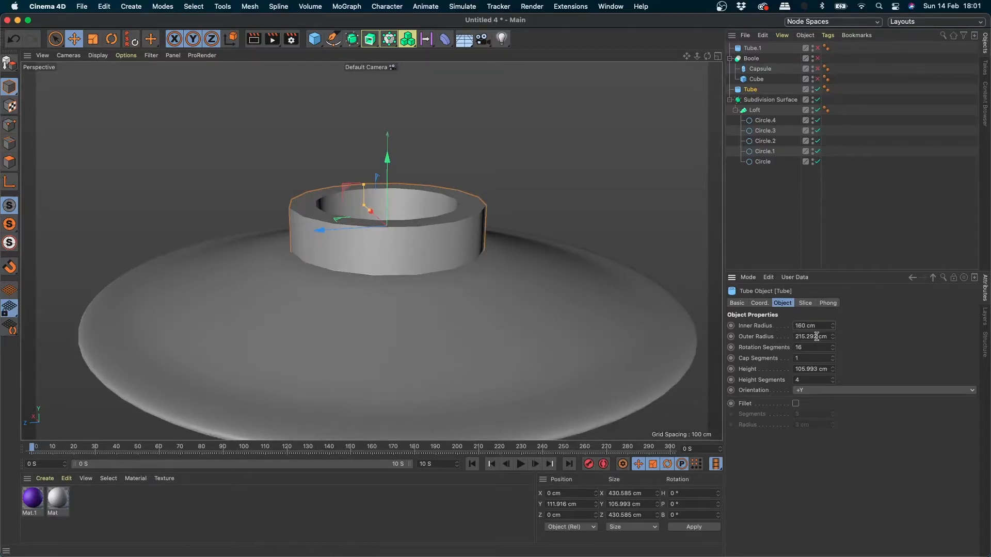
pyautogui.moveTo(821, 336); pyautogui.dragTo(795, 337)
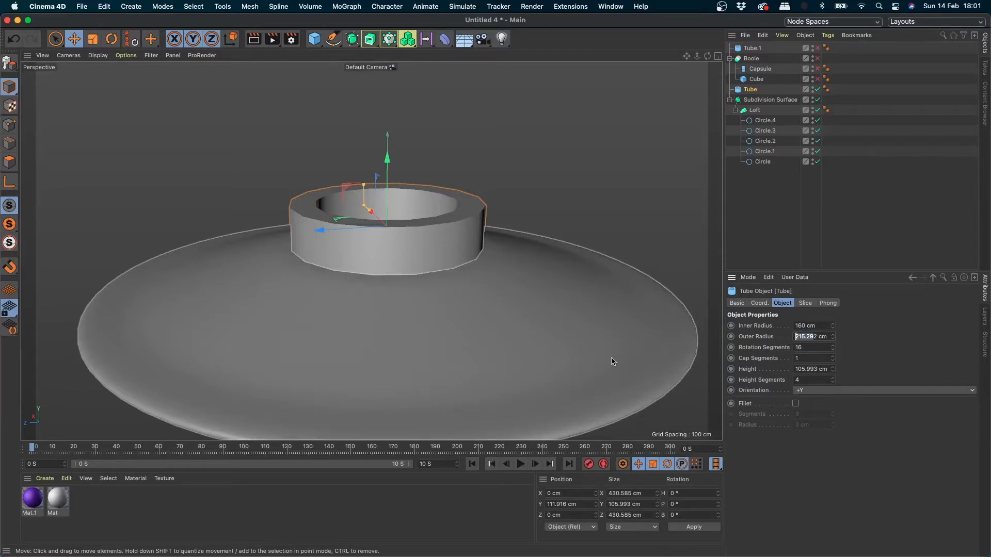
pyautogui.write('200')
pyautogui.press('Return')
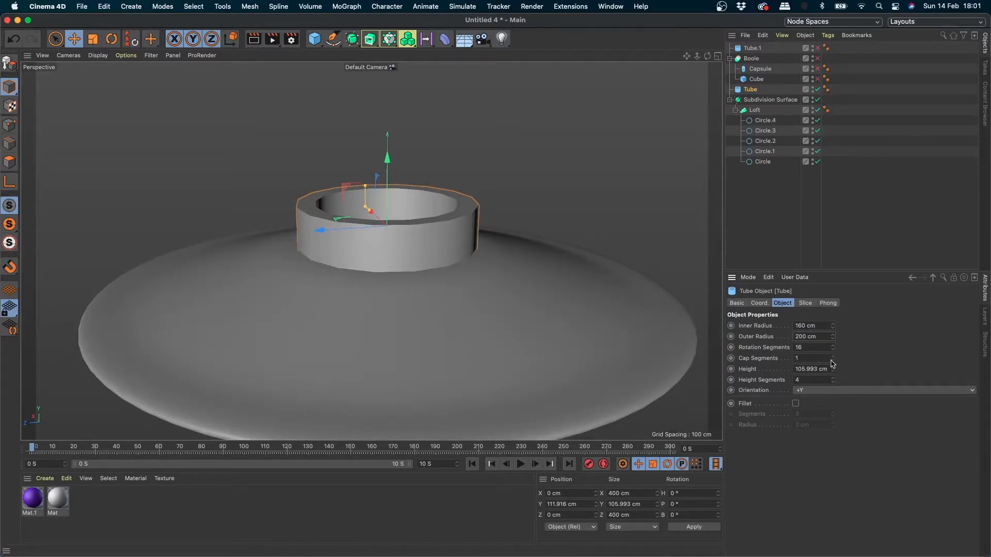
# Reduce the upper Tube ring's rotation segments to 8 and lower the ring to about 107 cm on Y.
pyautogui.moveTo(836, 353); pyautogui.dragTo(836, 358)
pyautogui.keyDown('alt'); pyautogui.moveTo(463, 283); pyautogui.dragTo(479, 284, button='right'); pyautogui.keyUp('alt')
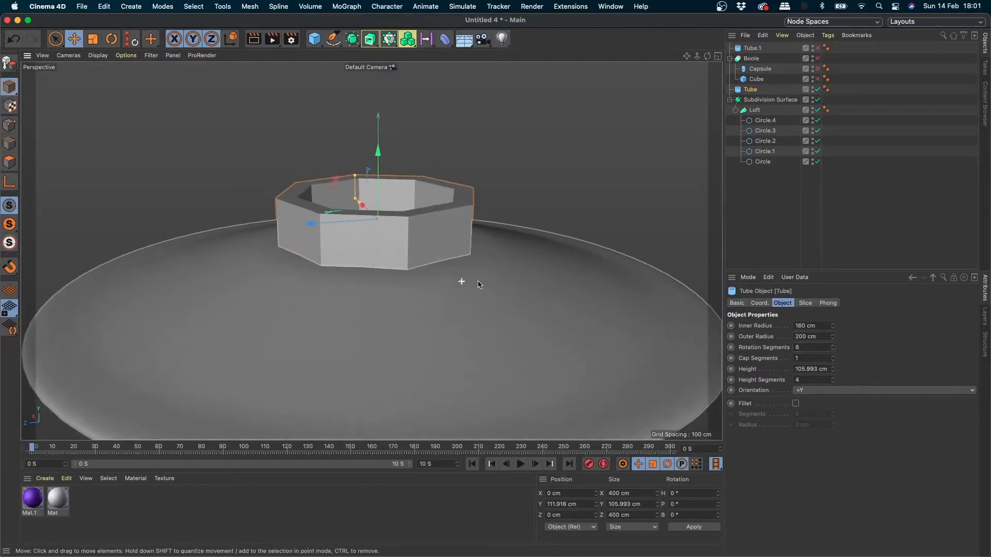
pyautogui.keyDown('alt'); pyautogui.moveTo(479, 284); pyautogui.dragTo(375, 201); pyautogui.keyUp('alt')
pyautogui.keyDown('alt'); pyautogui.moveTo(442, 271); pyautogui.dragTo(526, 353); pyautogui.keyUp('alt')
# Set the ring's rotation segments to 12 and cap segments to 2, then try another height and undo it.
pyautogui.doubleClick(802, 347)
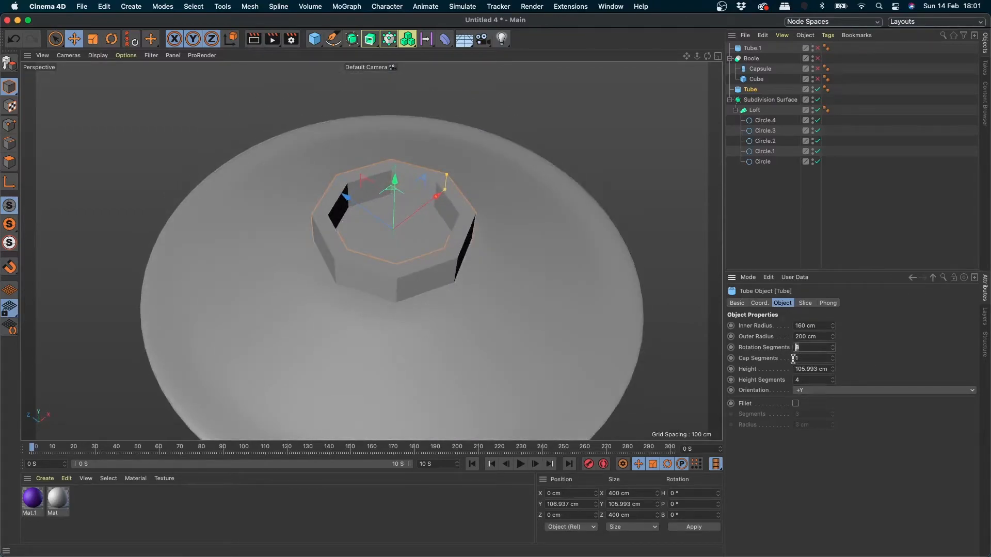
pyautogui.write('12')
pyautogui.press('Return')
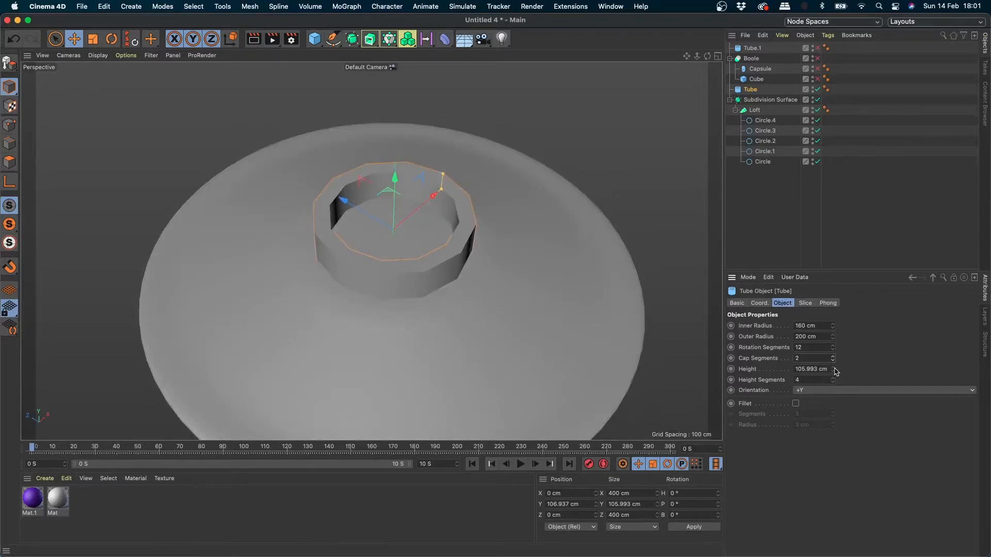
pyautogui.moveTo(832, 369); pyautogui.dragTo(832, 320)
pyautogui.press('super+z')
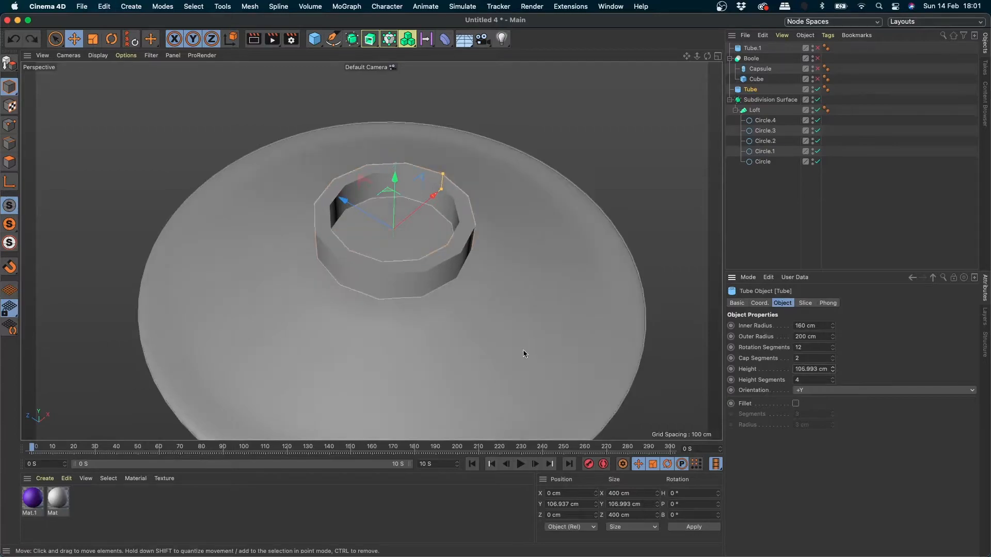
# Enable Fillet on the upper Tube ring and set its rotation segments to 18.
pyautogui.scroll(5, 458, 271)
pyautogui.keyDown('alt'); pyautogui.moveTo(493, 252); pyautogui.dragTo(489, 207); pyautogui.keyUp('alt')
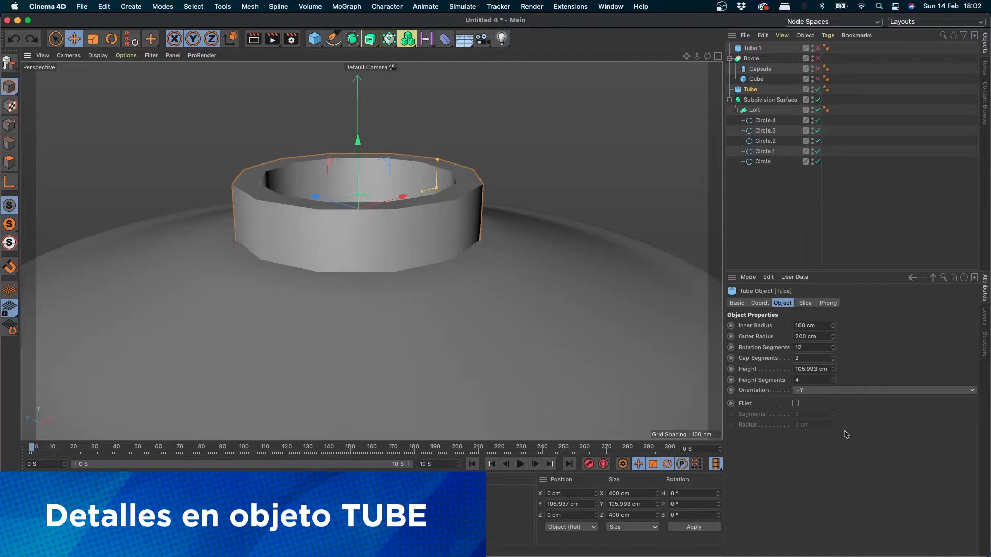
pyautogui.click(796, 403)
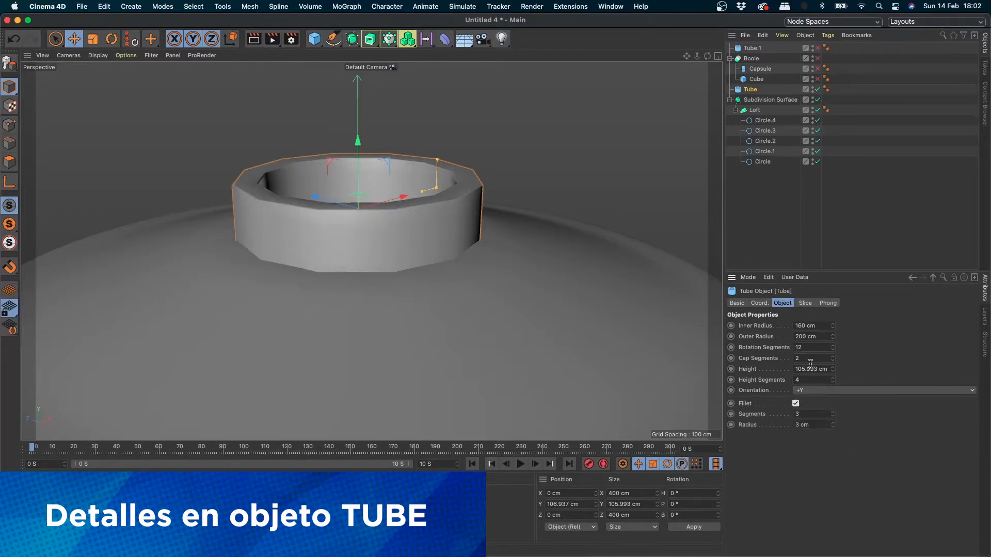
pyautogui.moveTo(809, 348); pyautogui.dragTo(779, 349)
pyautogui.write('18')
pyautogui.press('Return')
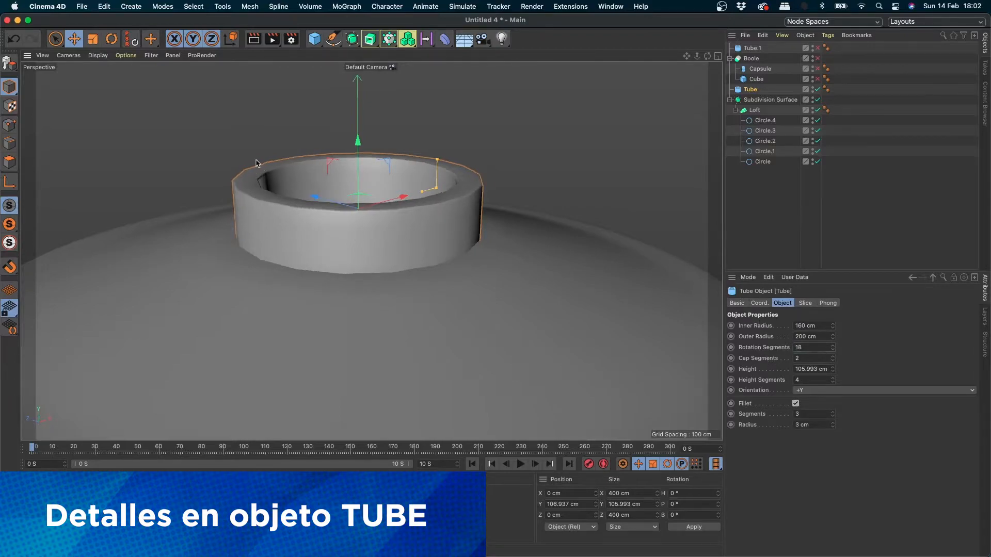
# Compare the ring's upper edge up close with Fillet off and on, leaving Fillet enabled.
pyautogui.scroll(8, 254, 176)
pyautogui.scroll(5, 251, 206)
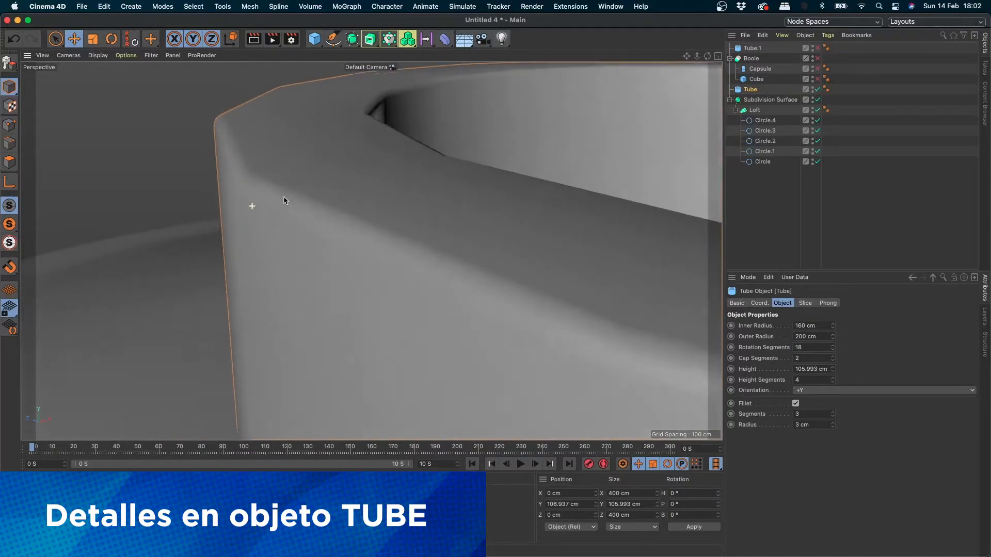
pyautogui.click(795, 403)
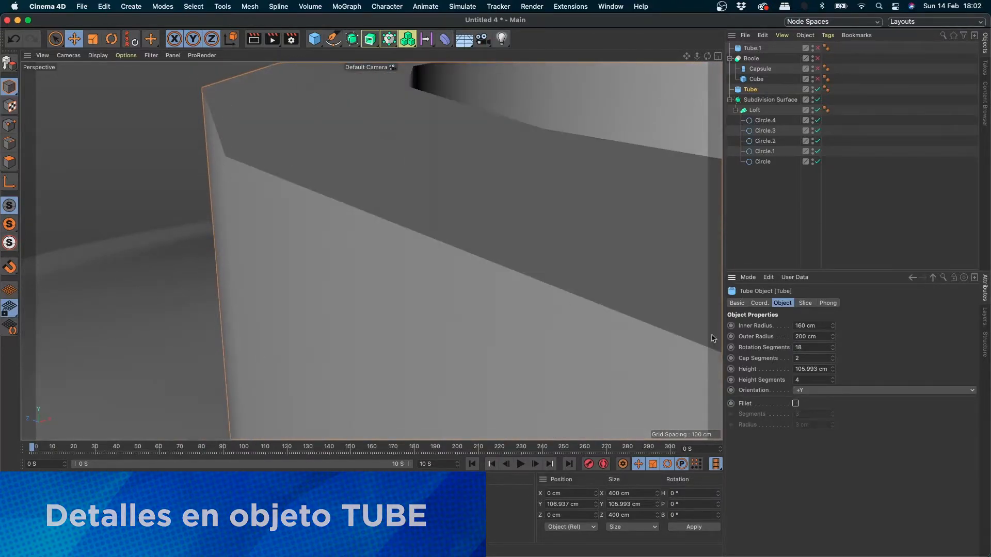
pyautogui.click(796, 403)
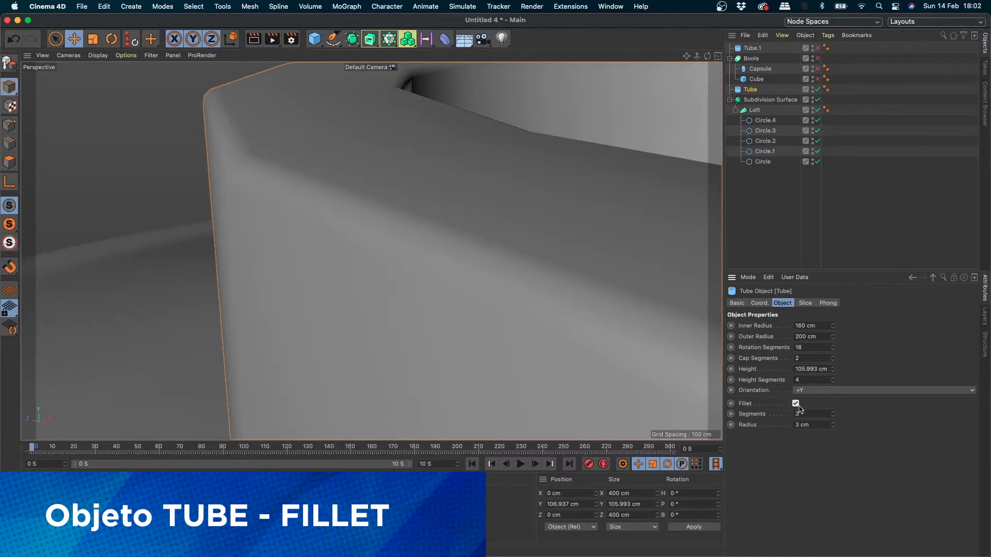
# Try a fillet radius of 15 cm on the upper Tube ring.
pyautogui.moveTo(832, 427); pyautogui.dragTo(837, 419)
pyautogui.keyDown('alt'); pyautogui.moveTo(538, 214); pyautogui.dragTo(425, 215, button='right'); pyautogui.keyUp('alt')
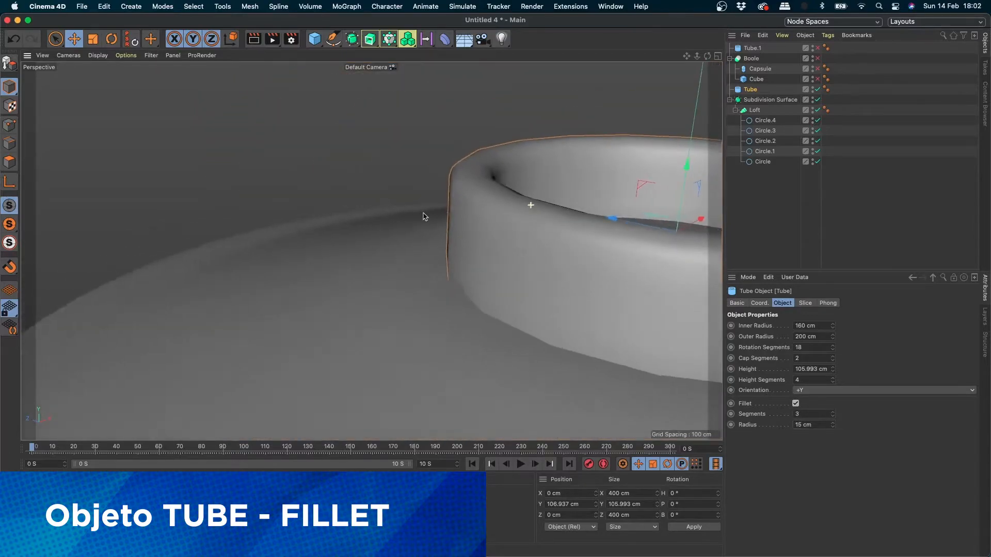
pyautogui.press('s')
pyautogui.keyDown('alt'); pyautogui.moveTo(483, 165); pyautogui.dragTo(407, 201, button='right'); pyautogui.keyUp('alt')
pyautogui.keyDown('alt'); pyautogui.moveTo(407, 201); pyautogui.dragTo(482, 242); pyautogui.keyUp('alt')
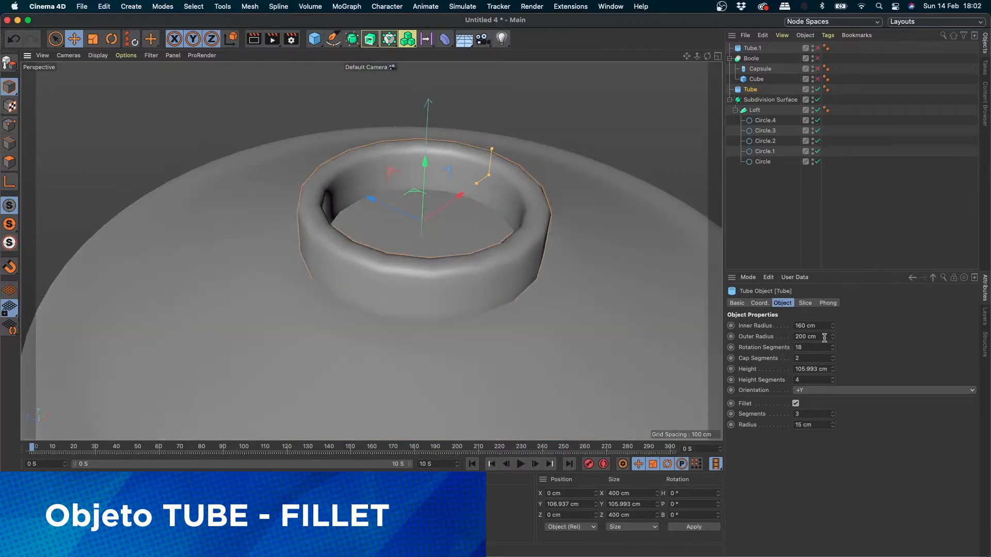
# Set the upper Tube ring's inner radius to 132 cm and its fillet radius to 10 cm.
pyautogui.moveTo(833, 326); pyautogui.dragTo(833, 338)
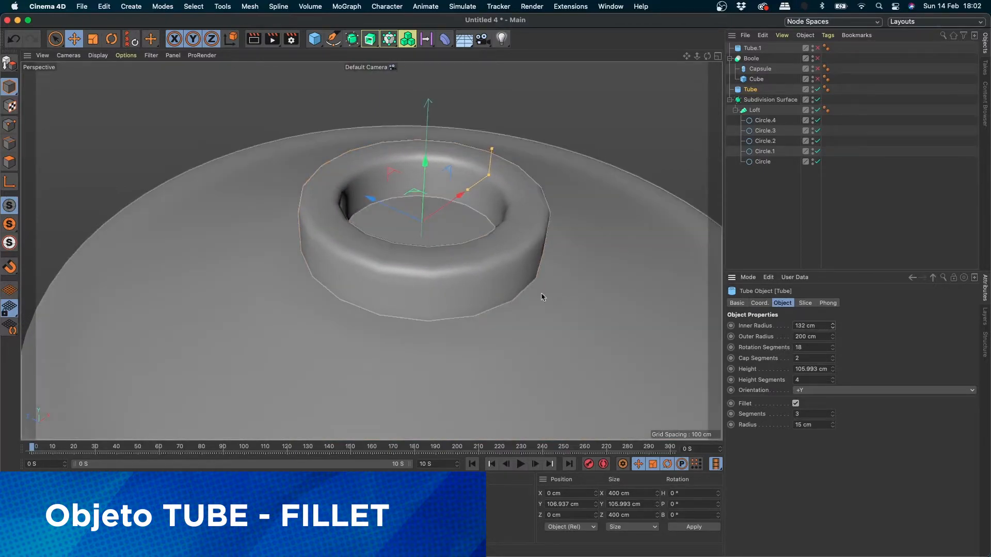
pyautogui.keyDown('alt'); pyautogui.moveTo(529, 288); pyautogui.dragTo(443, 201); pyautogui.keyUp('alt')
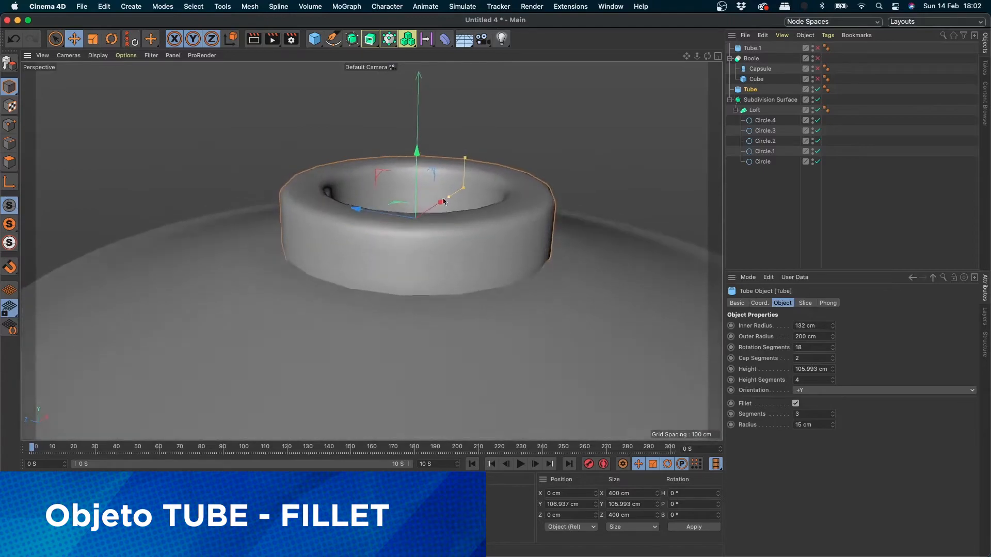
pyautogui.doubleClick(804, 425)
pyautogui.write('10')
pyautogui.press('Return')
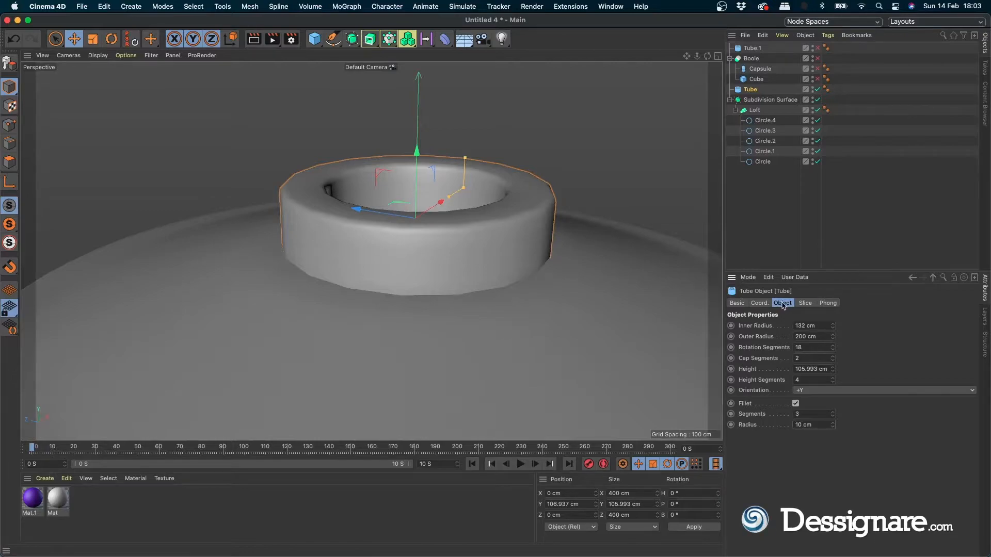
# Try slicing the upper Tube ring from -135° and adjusting the slice's end angle, then undo the slice.
pyautogui.click(805, 303)
pyautogui.click(778, 325)
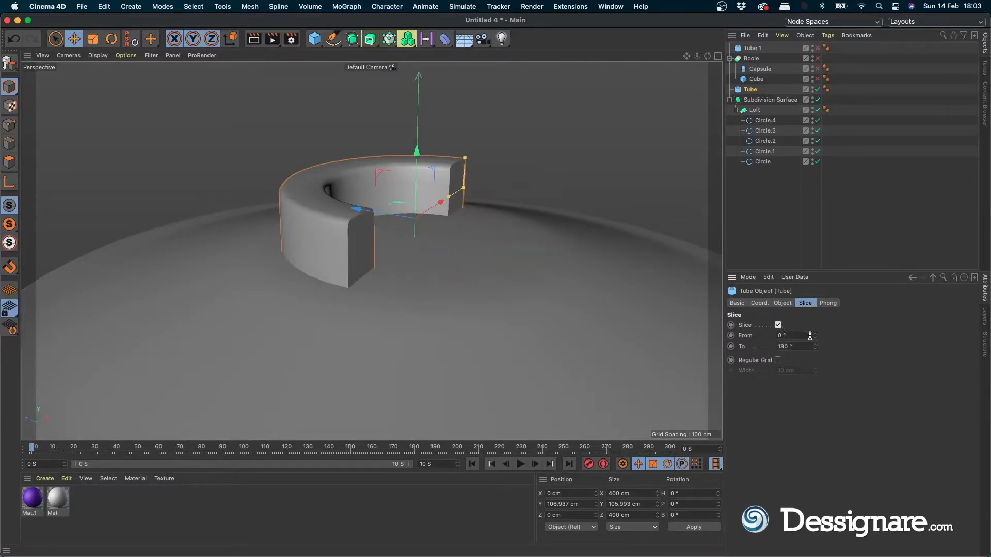
pyautogui.moveTo(815, 336); pyautogui.dragTo(815, 363)
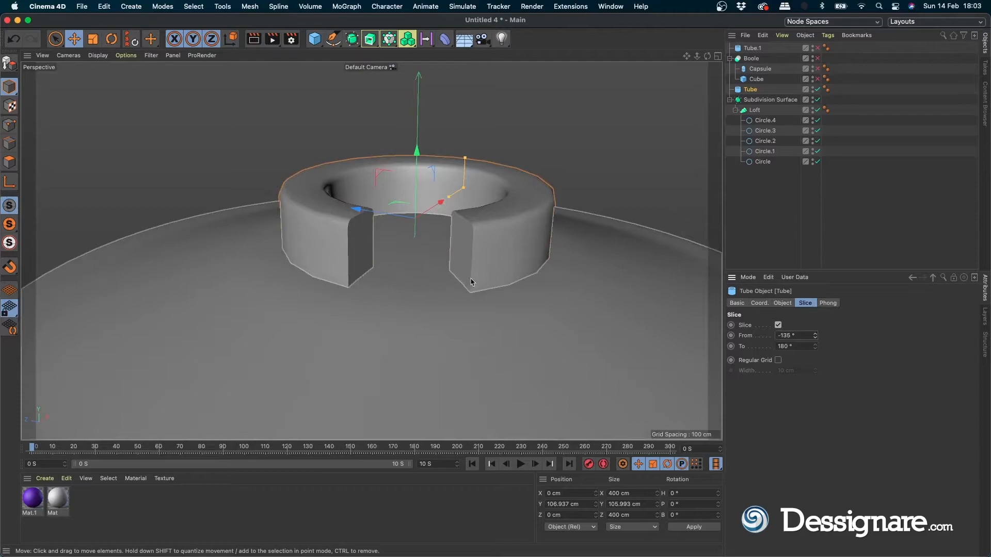
pyautogui.keyDown('alt'); pyautogui.moveTo(470, 281); pyautogui.dragTo(395, 279); pyautogui.keyUp('alt')
pyautogui.moveTo(814, 349); pyautogui.dragTo(801, 383)
pyautogui.press('super+z')
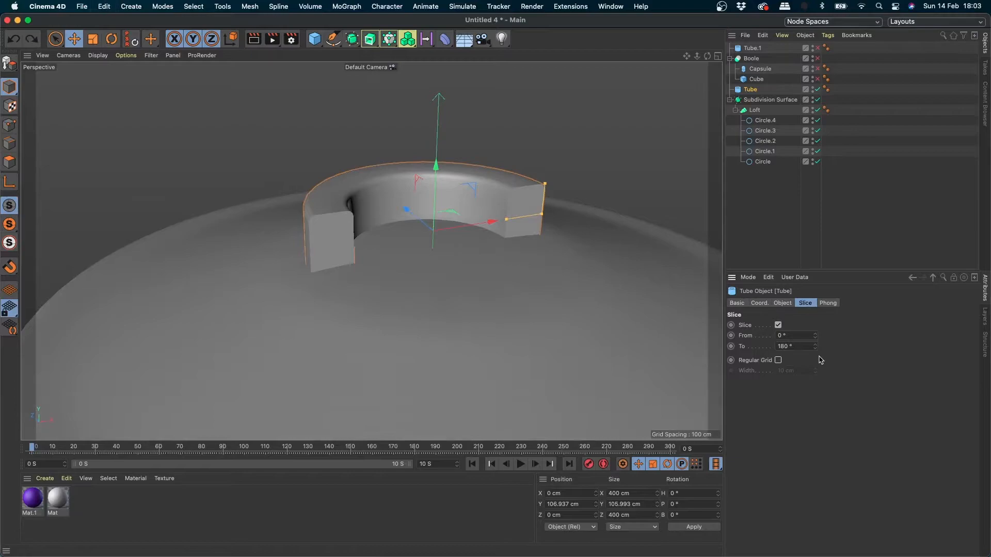
pyautogui.press('super+z')
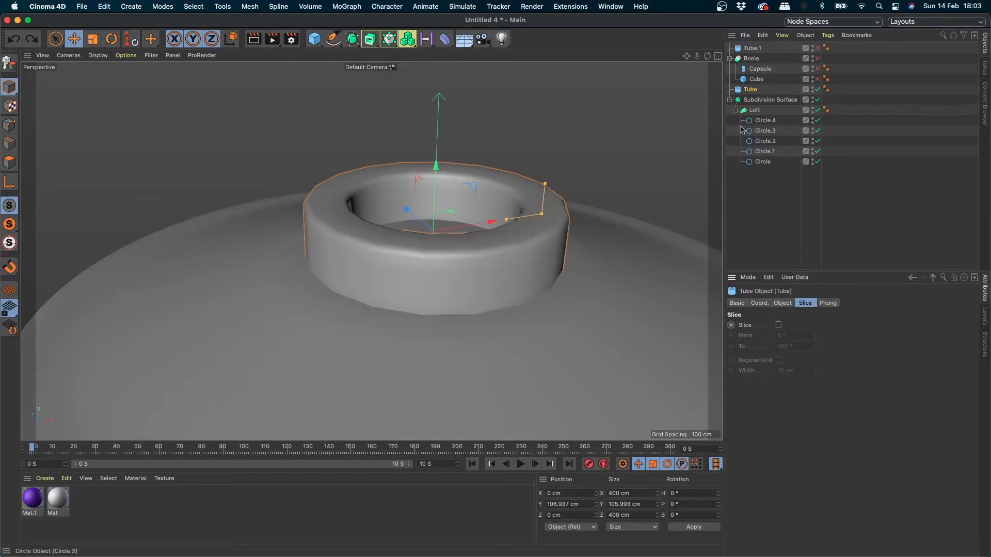
# Collapse the Subdivision Surface hierarchy and enable the lower Tube ring, Tube.1.
pyautogui.click(729, 100)
pyautogui.keyDown('alt'); pyautogui.moveTo(615, 288); pyautogui.dragTo(567, 321); pyautogui.keyUp('alt')
pyautogui.scroll(-3, 566, 321)
pyautogui.keyDown('alt'); pyautogui.moveTo(594, 247); pyautogui.dragTo(485, 211, button='middle'); pyautogui.keyUp('alt')
pyautogui.click(758, 48)
pyautogui.click(818, 49)
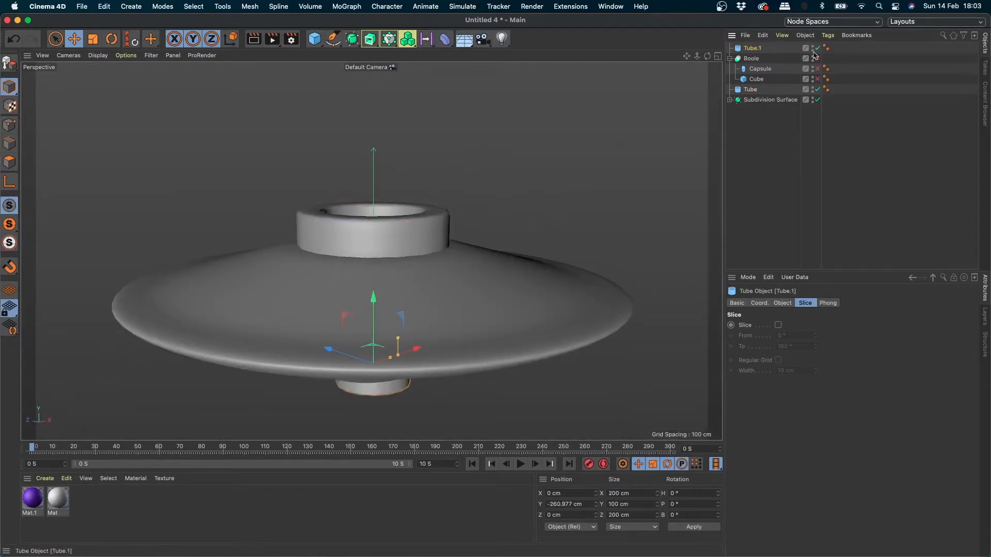
# Enable Fillet on the lower Tube ring, then select the saucer's Subdivision Surface.
pyautogui.keyDown('alt'); pyautogui.moveTo(413, 410); pyautogui.dragTo(441, 398, button='right'); pyautogui.keyUp('alt')
pyautogui.keyDown('alt'); pyautogui.moveTo(441, 398); pyautogui.dragTo(451, 350); pyautogui.keyUp('alt')
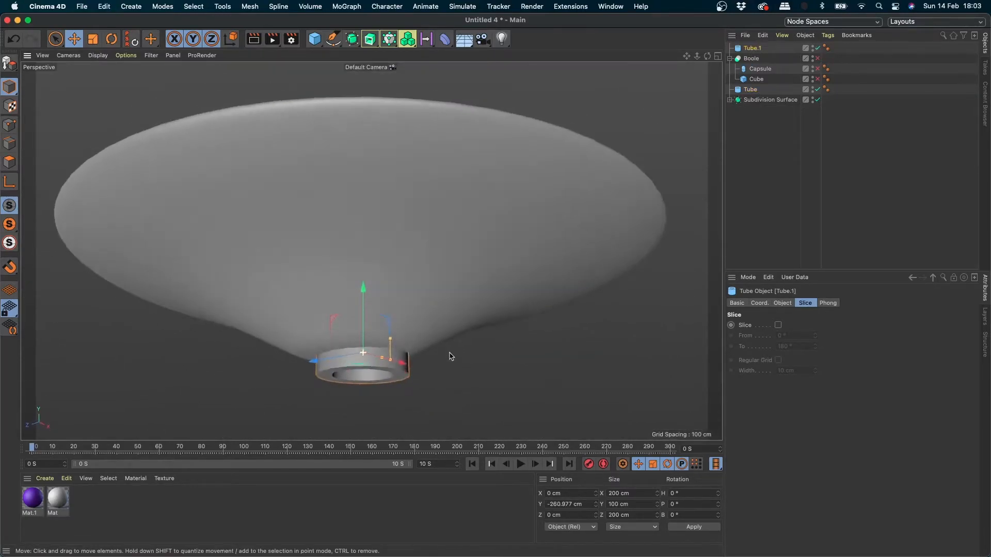
pyautogui.click(782, 304)
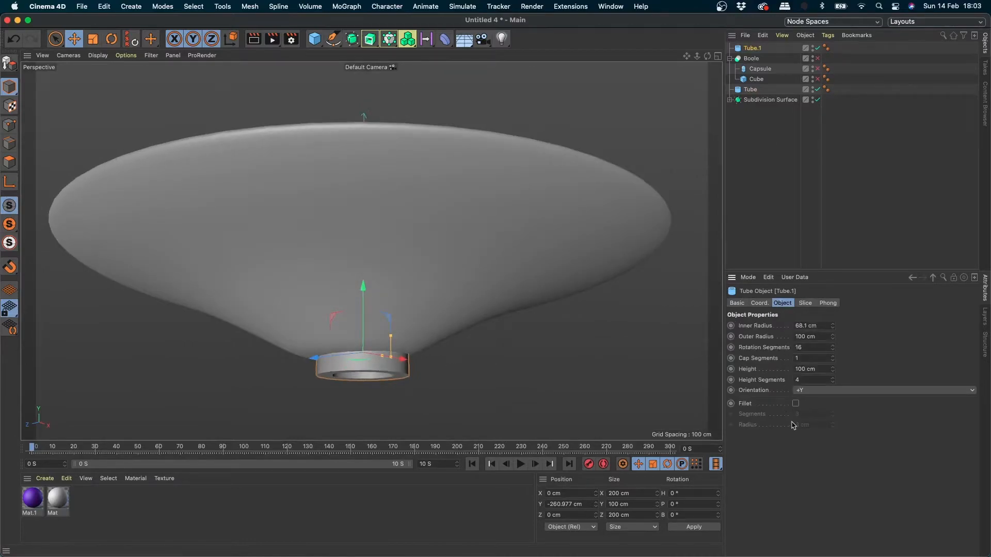
pyautogui.click(795, 403)
pyautogui.keyDown('alt'); pyautogui.moveTo(395, 387); pyautogui.dragTo(466, 354, button='right'); pyautogui.keyUp('alt')
pyautogui.keyDown('alt'); pyautogui.moveTo(466, 354); pyautogui.dragTo(497, 320); pyautogui.keyUp('alt')
pyautogui.scroll(-5, 429, 315)
pyautogui.scroll(5, 521, 370)
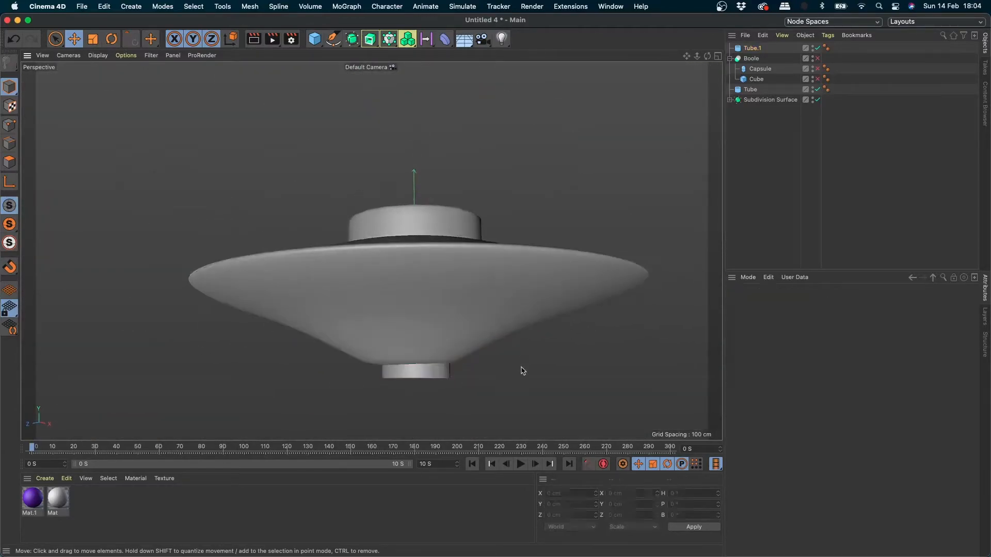
pyautogui.keyDown('alt'); pyautogui.moveTo(478, 359); pyautogui.dragTo(506, 340); pyautogui.keyUp('alt')
pyautogui.click(450, 361)
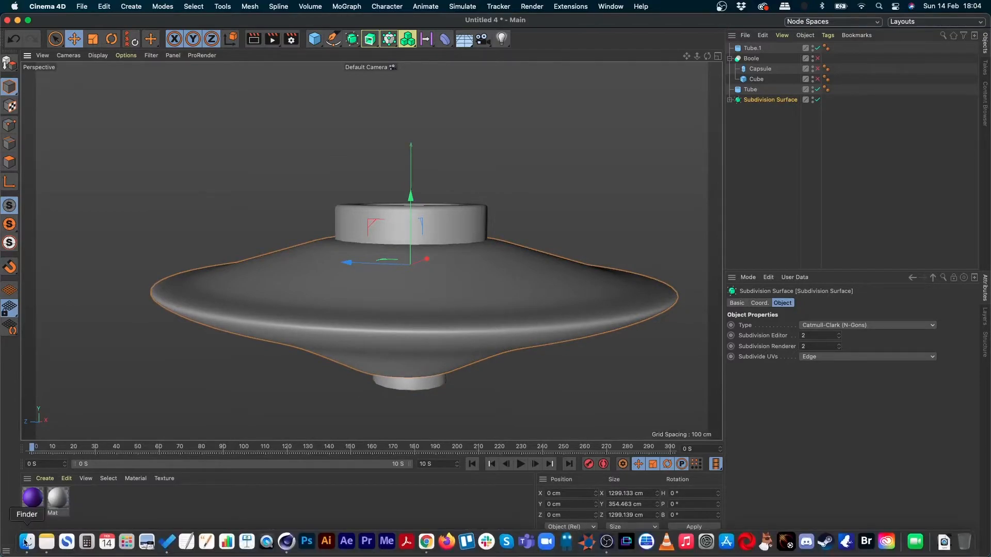
# Switch to Finder and browse the CINEMA 4D location through _Clases C4D to the 03 - Modelado folder.
pyautogui.click(33, 548)
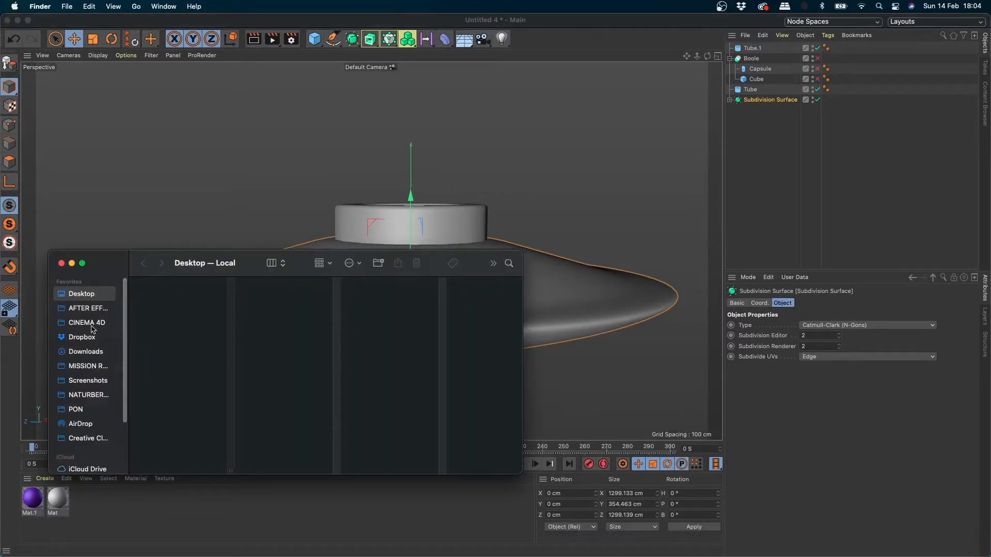
pyautogui.click(97, 326)
pyautogui.click(209, 297)
pyautogui.press('Right')
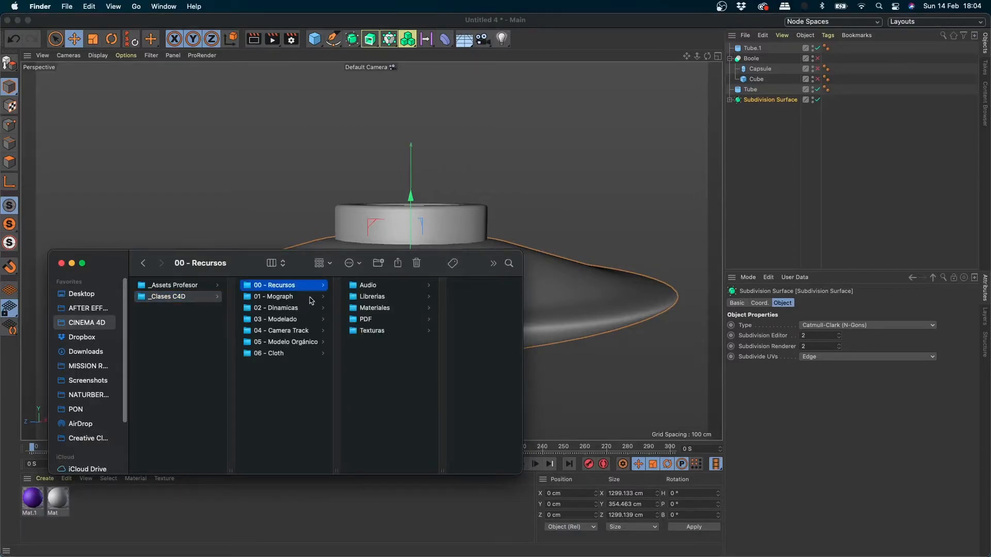
pyautogui.press('Down')
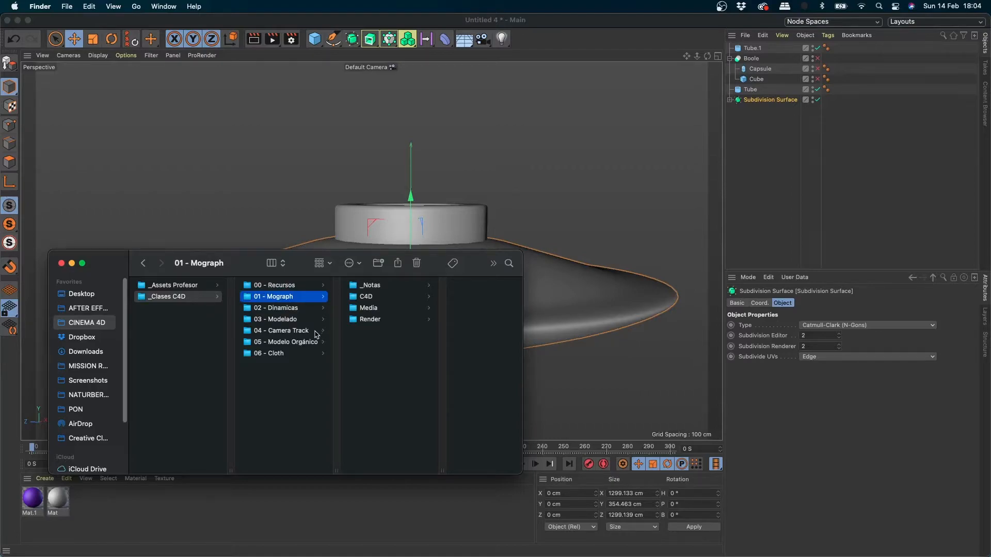
pyautogui.press('Down')
pyautogui.press('Down')
pyautogui.press('Down')
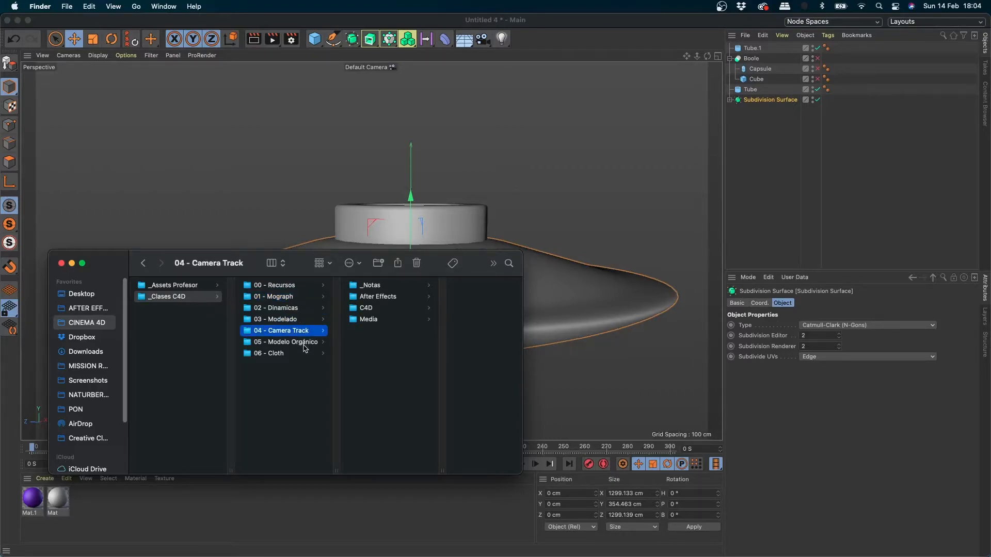
pyautogui.click(308, 343)
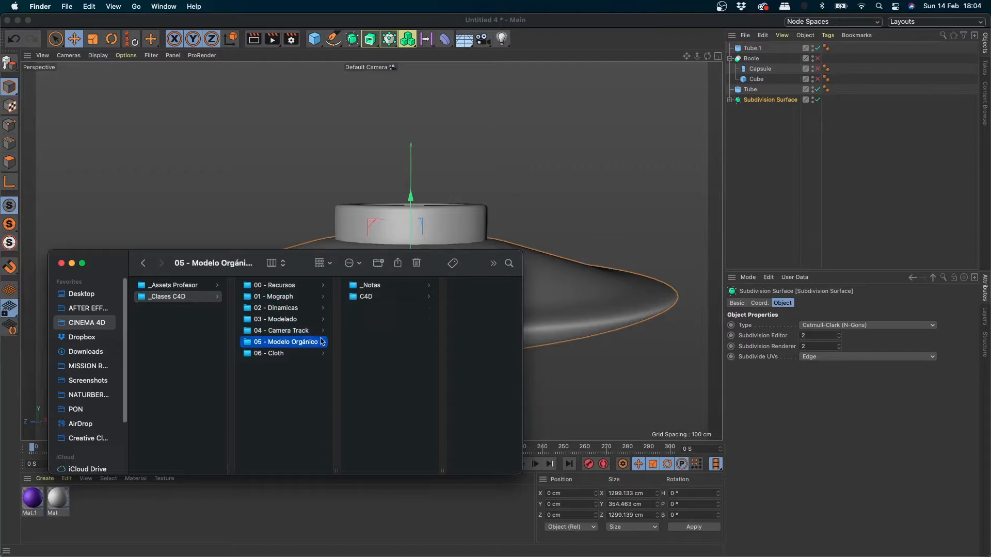
pyautogui.click(317, 332)
pyautogui.click(313, 320)
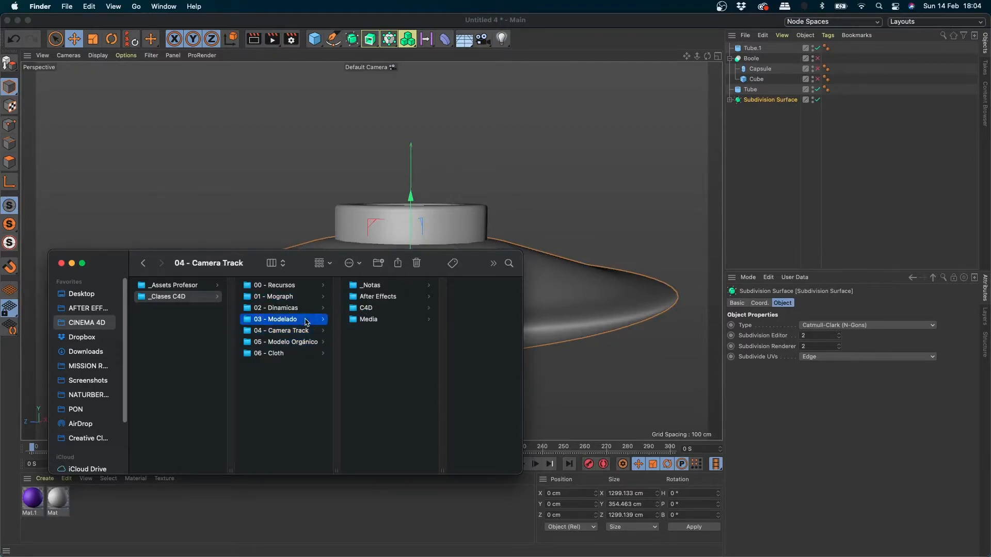
# Open UFO_E.c4d in Cinema 4D from the C4D > UFO folder.
pyautogui.click(378, 297)
pyautogui.click(477, 285)
pyautogui.click(373, 297)
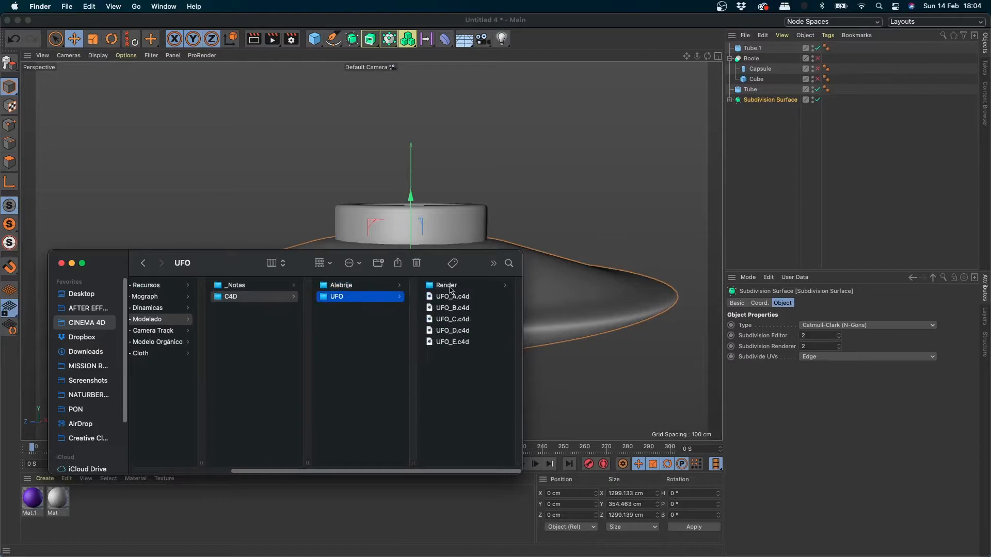
pyautogui.click(450, 286)
pyautogui.click(356, 341)
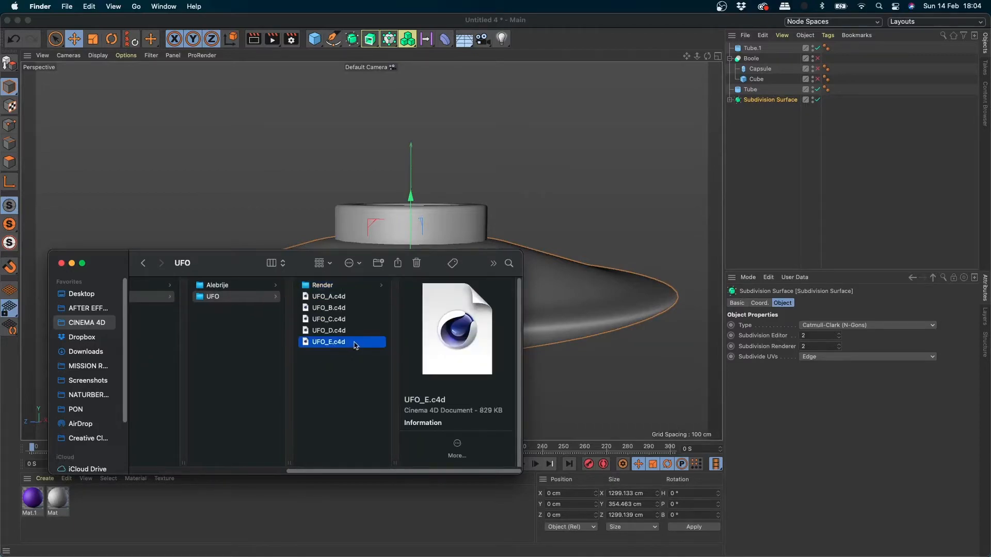
pyautogui.doubleClick(356, 344)
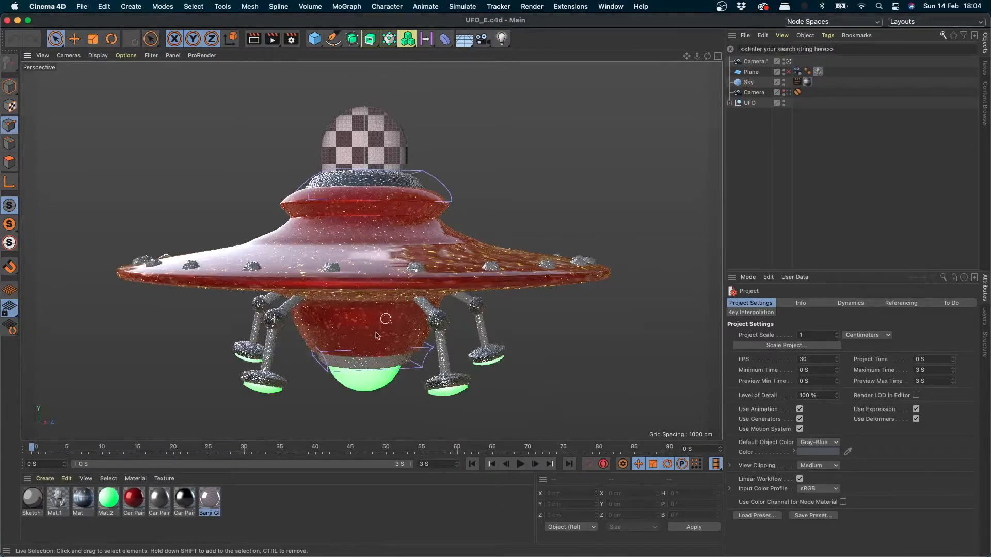
# Copy the Car Paint - Cherry Metallic material from the UFO_E.c4d project.
pyautogui.click(139, 500)
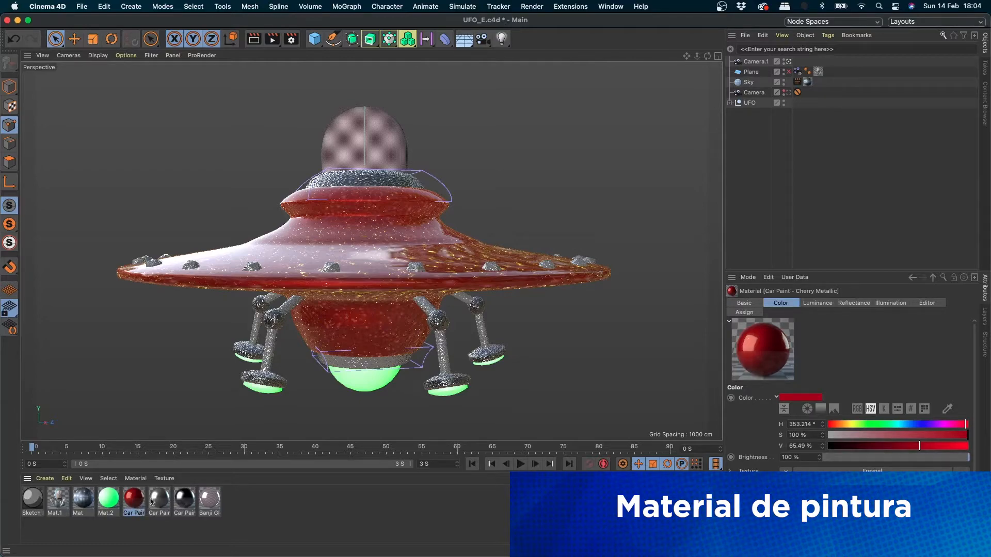
# Try pasting the car paint material into the Untitled 5 project, then undo the paste.
pyautogui.click(607, 6)
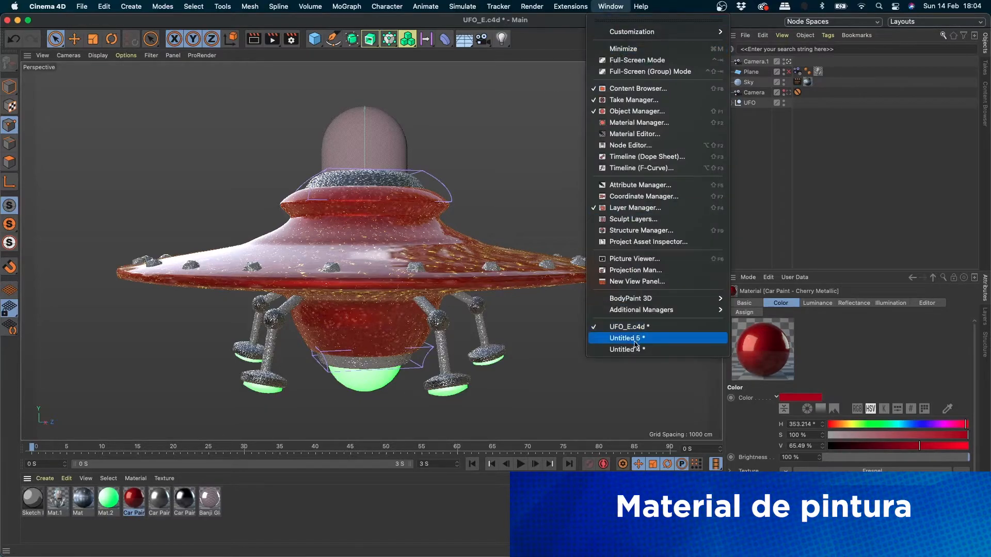
pyautogui.click(635, 339)
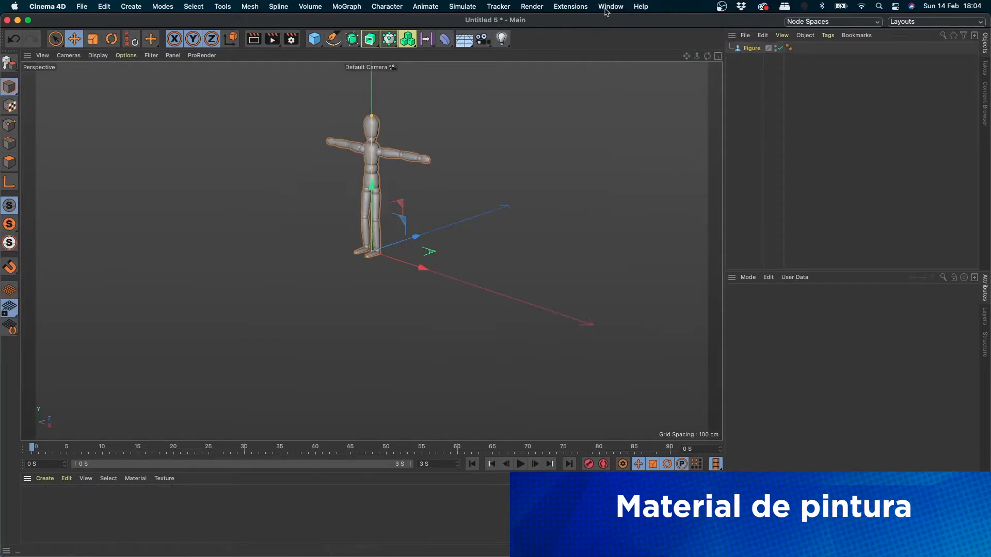
pyautogui.press('super+v')
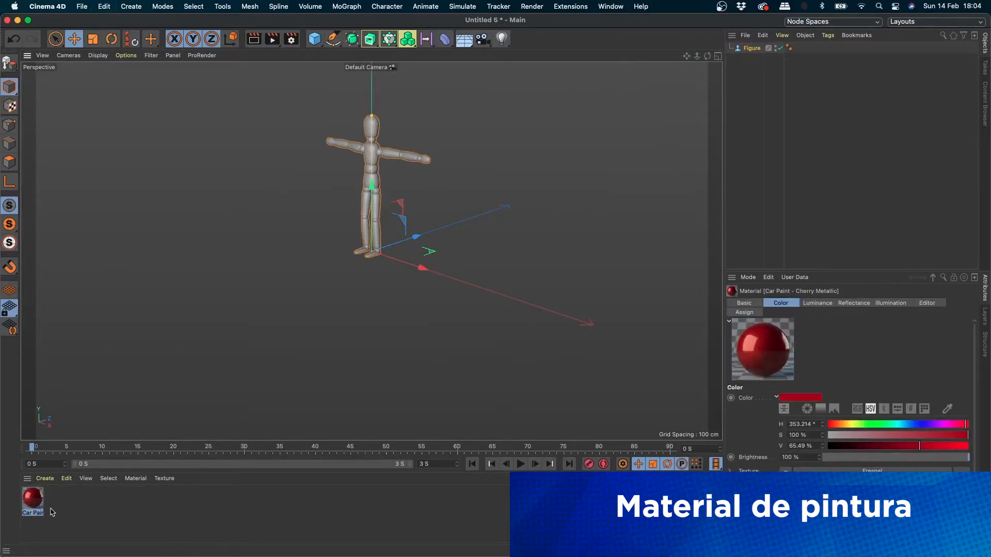
pyautogui.press('super+z')
# Paste the Car Paint - Cherry Metallic material into the Untitled 4 project and apply it to the saucer's Subdivision Surface.
pyautogui.click(609, 7)
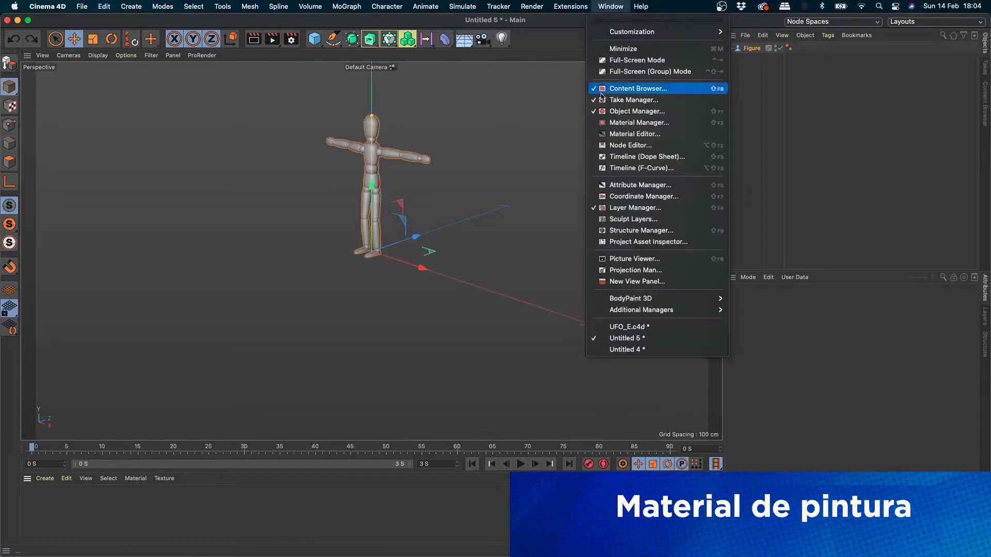
pyautogui.click(621, 349)
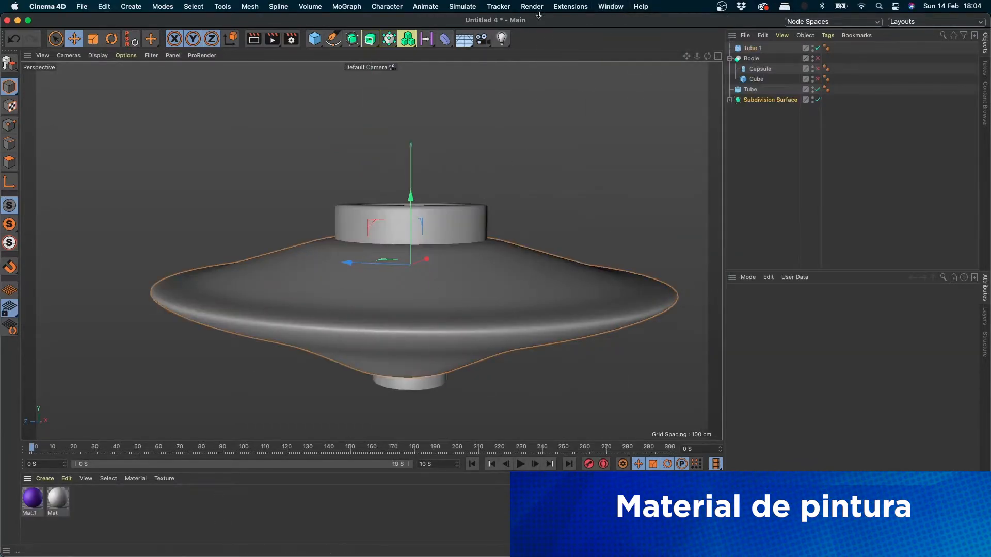
pyautogui.click(610, 5)
pyautogui.click(203, 498)
pyautogui.press('super+v')
pyautogui.moveTo(36, 501); pyautogui.dragTo(316, 338)
# Render the view and examine the metallic paint on the saucer up close around the base of the upper ring.
pyautogui.press('super+r')
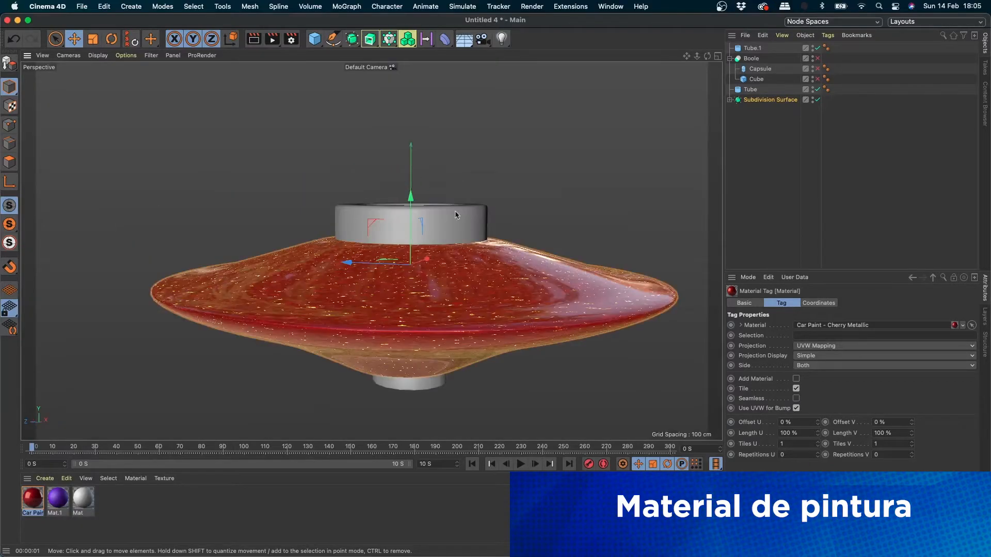
pyautogui.scroll(10, 418, 277)
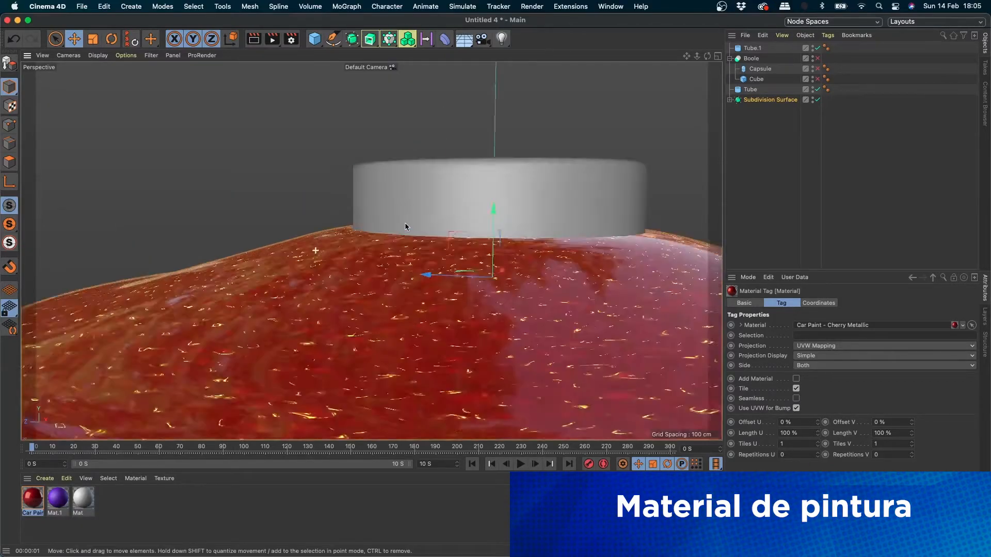
pyautogui.keyDown('alt'); pyautogui.moveTo(620, 173); pyautogui.dragTo(422, 256); pyautogui.keyUp('alt')
pyautogui.scroll(-3, 422, 256)
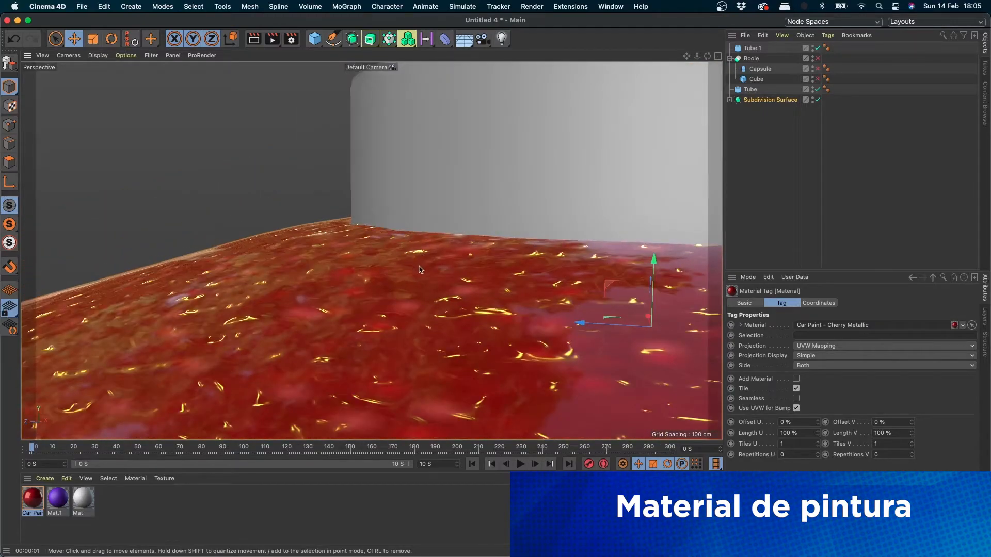
pyautogui.press('super+r')
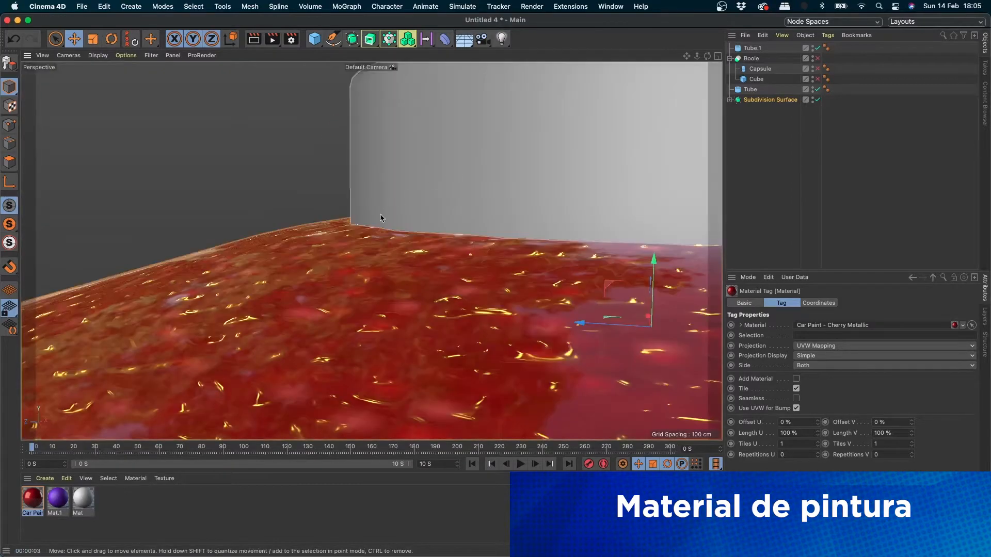
pyautogui.keyDown('alt'); pyautogui.moveTo(381, 217); pyautogui.dragTo(435, 202); pyautogui.keyUp('alt')
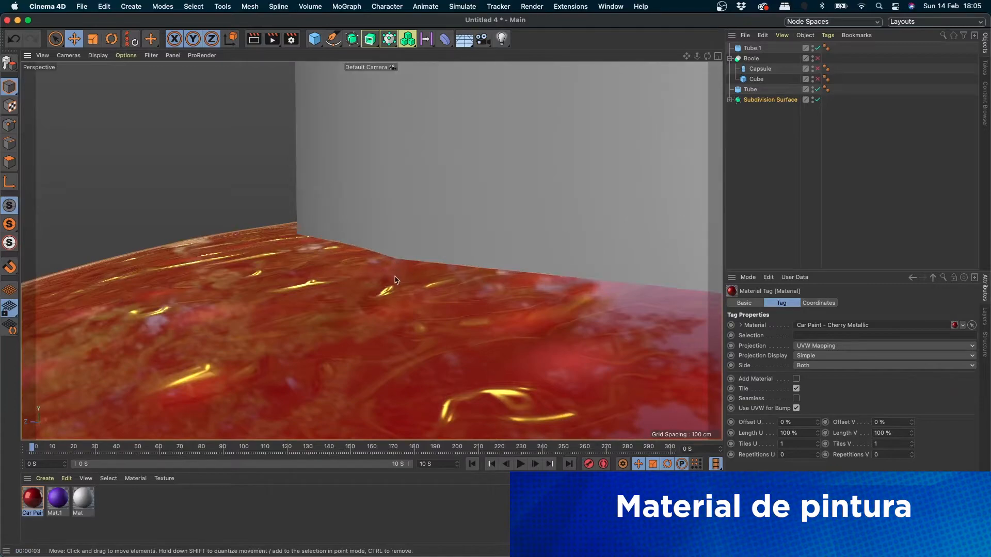
pyautogui.keyDown('alt'); pyautogui.moveTo(396, 280); pyautogui.dragTo(442, 198); pyautogui.keyUp('alt')
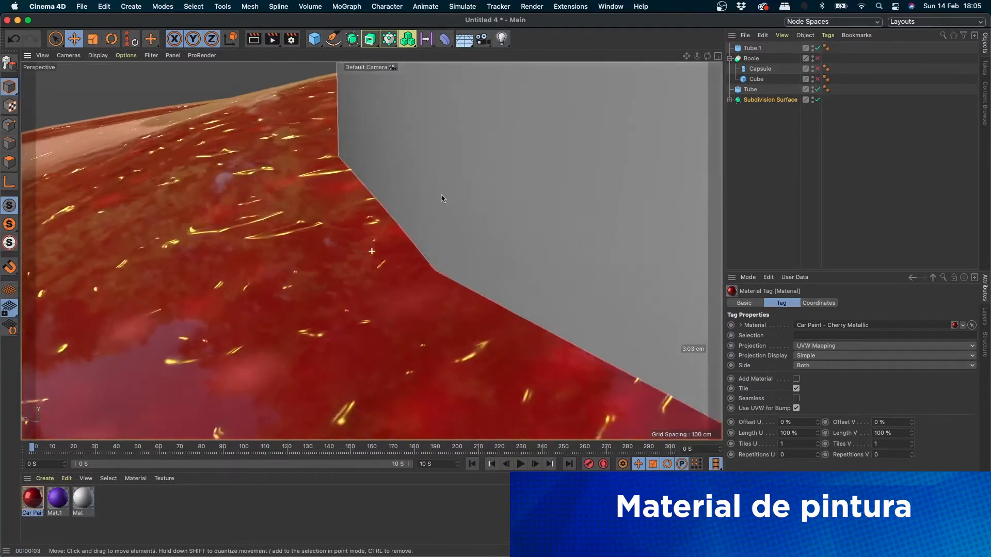
# Render the paint close-up once more, then inspect the whole saucer from the side.
pyautogui.keyDown('alt'); pyautogui.moveTo(442, 199); pyautogui.dragTo(438, 146, button='middle'); pyautogui.keyUp('alt')
pyautogui.press('super+r')
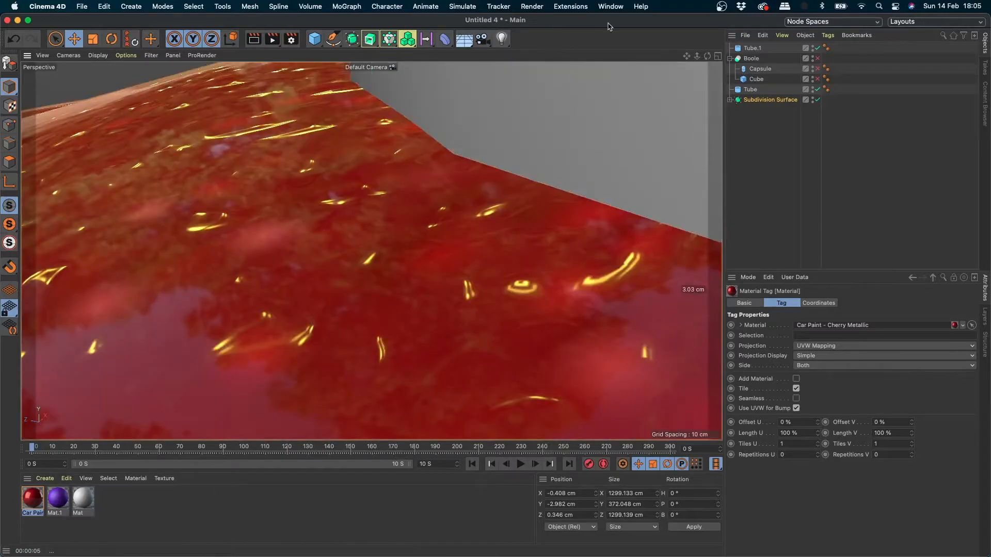
pyautogui.keyDown('alt'); pyautogui.moveTo(593, 197); pyautogui.dragTo(320, 187, button='middle'); pyautogui.keyUp('alt')
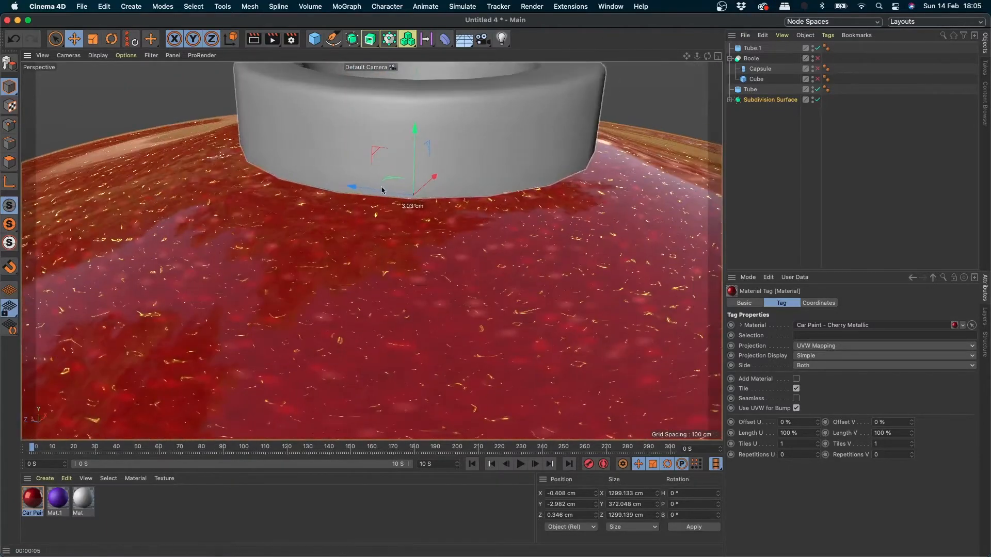
pyautogui.scroll(-5, 419, 196)
pyautogui.moveTo(419, 196)
pyautogui.keyDown('alt'); pyautogui.mouseDown()
pyautogui.moveTo(418, 118)
pyautogui.moveTo(417, 217)
pyautogui.moveTo(417, 204)
pyautogui.mouseUp(); pyautogui.keyUp('alt')
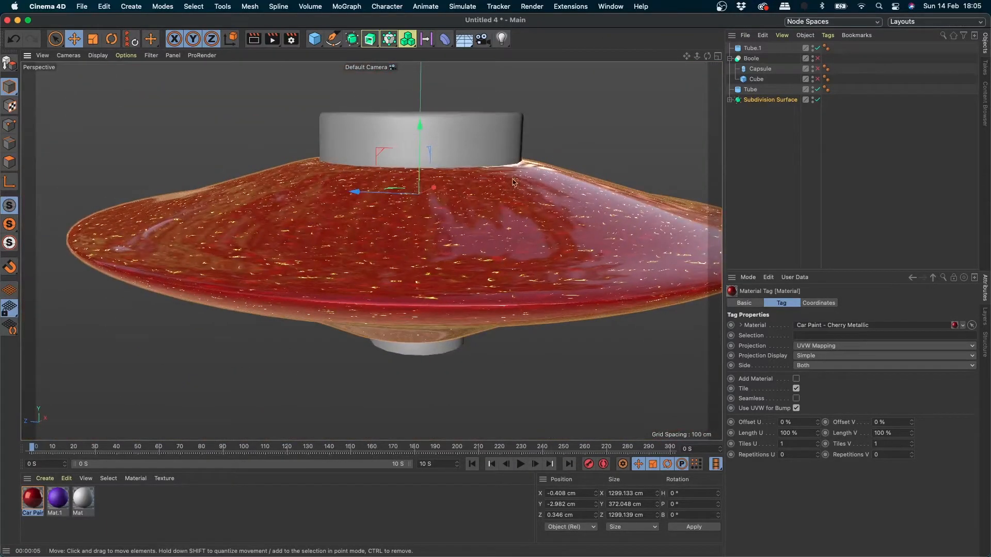
# Switch to the UFO_E.c4d project and select the Car Paint - Grey Metallic 02 material.
pyautogui.click(610, 6)
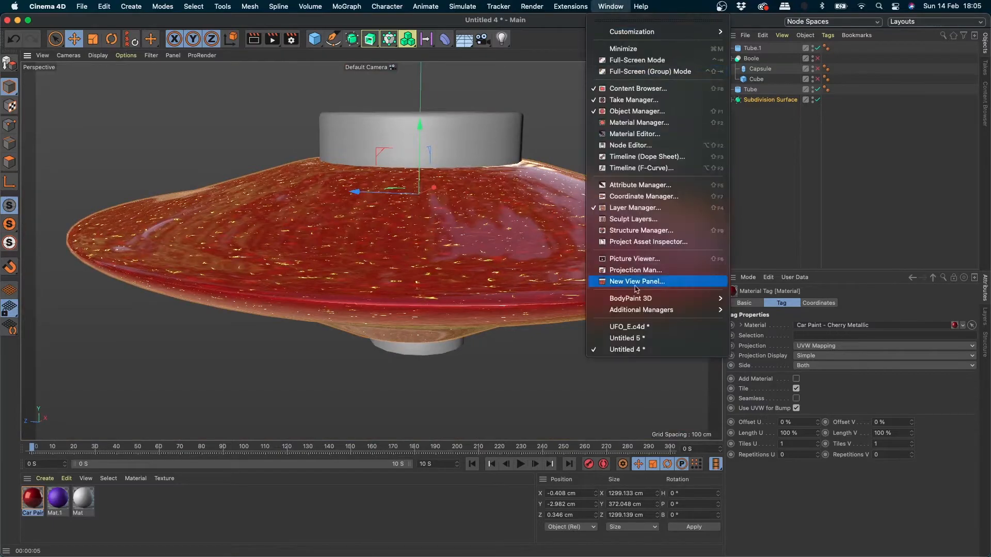
pyautogui.click(631, 327)
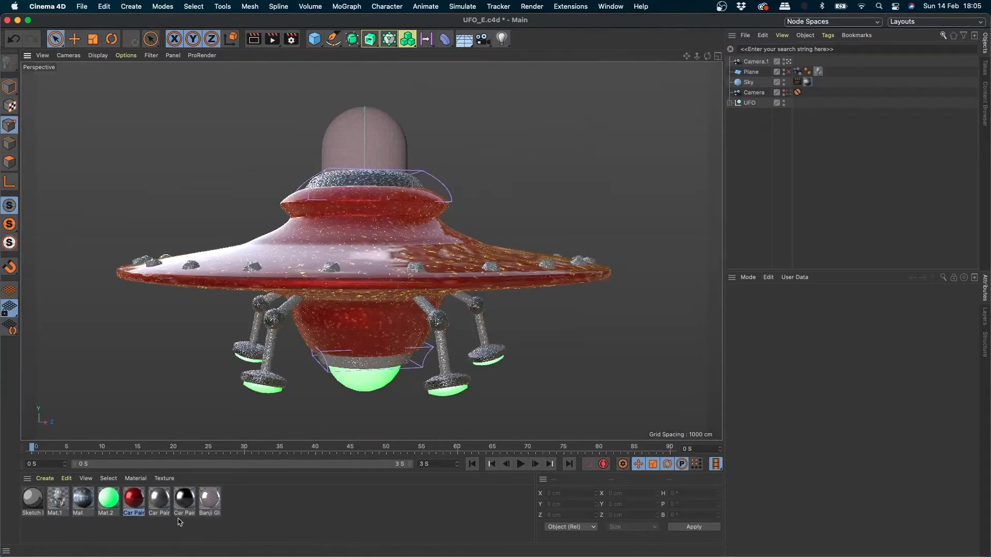
pyautogui.click(187, 501)
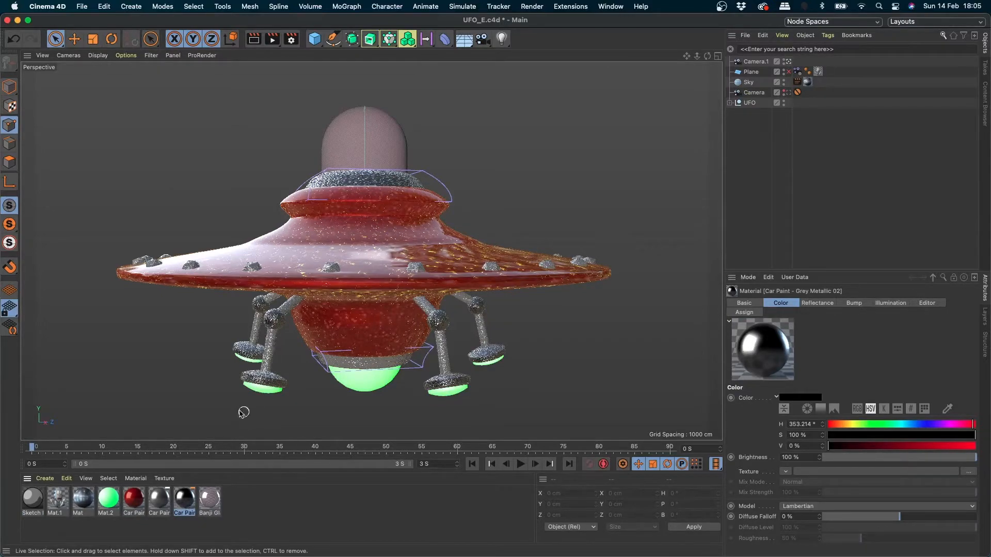
pyautogui.click(609, 6)
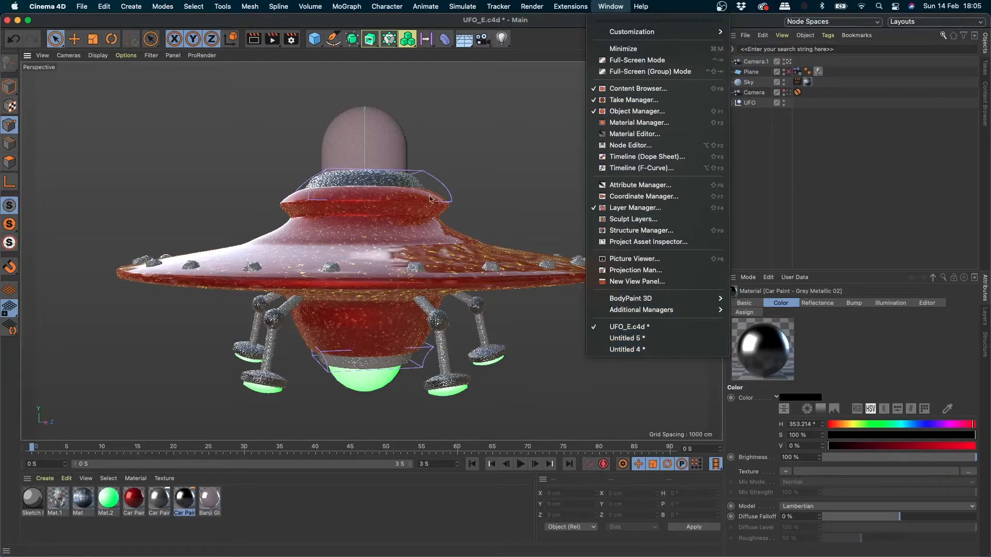
pyautogui.click(317, 258)
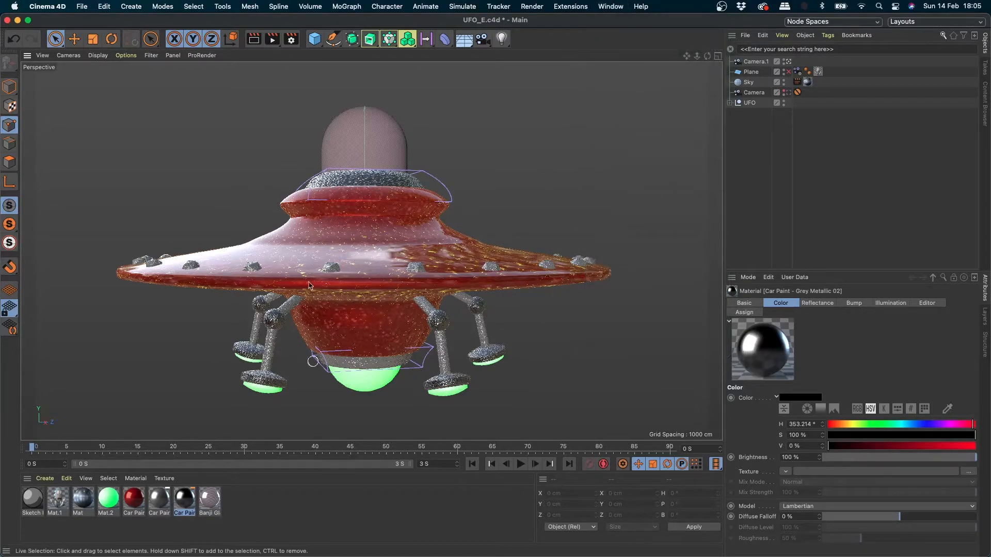
pyautogui.click(588, 6)
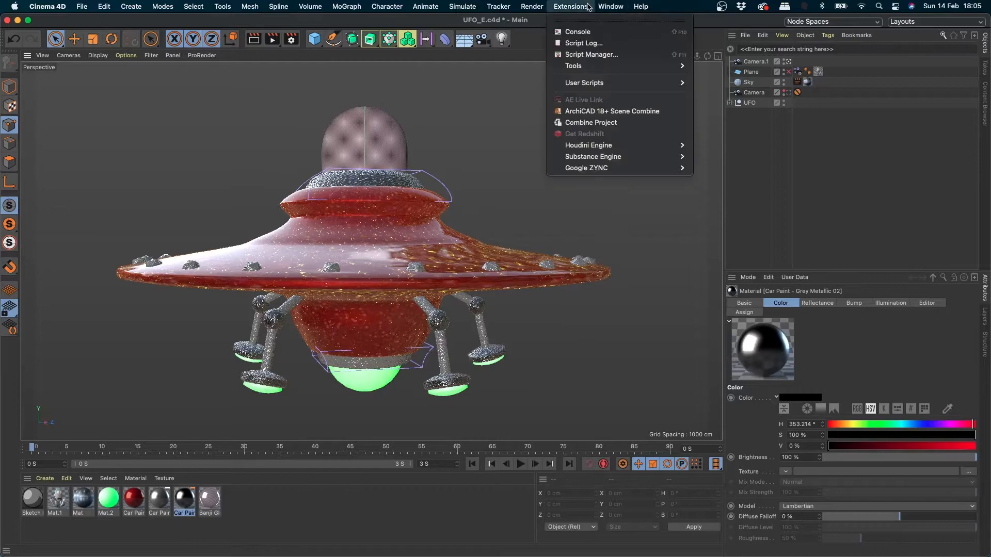
pyautogui.click(457, 187)
# Close the Untitled 5 project without saving and return to the Untitled 4 project.
pyautogui.click(610, 7)
pyautogui.moveTo(557, 11)
pyautogui.moveTo(610, 7)
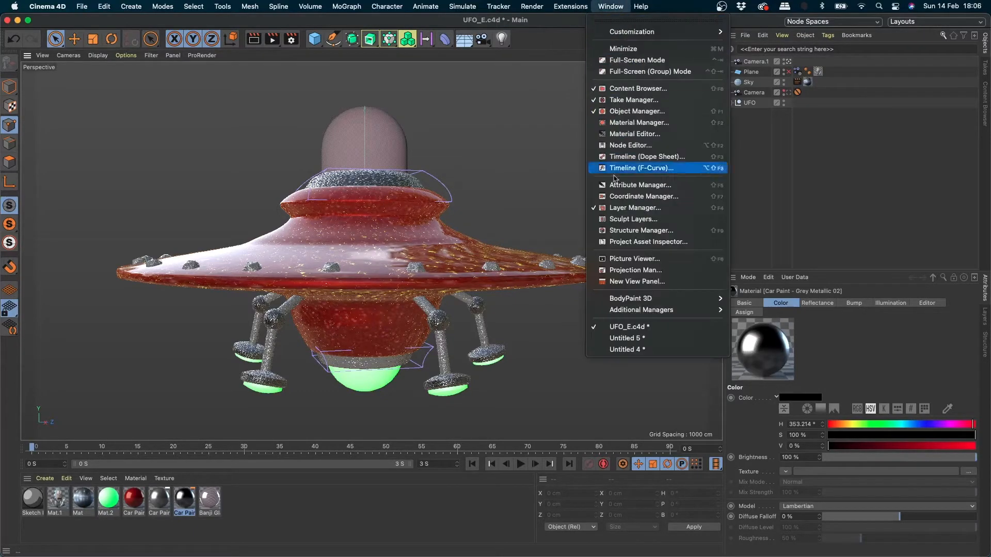
pyautogui.click(624, 339)
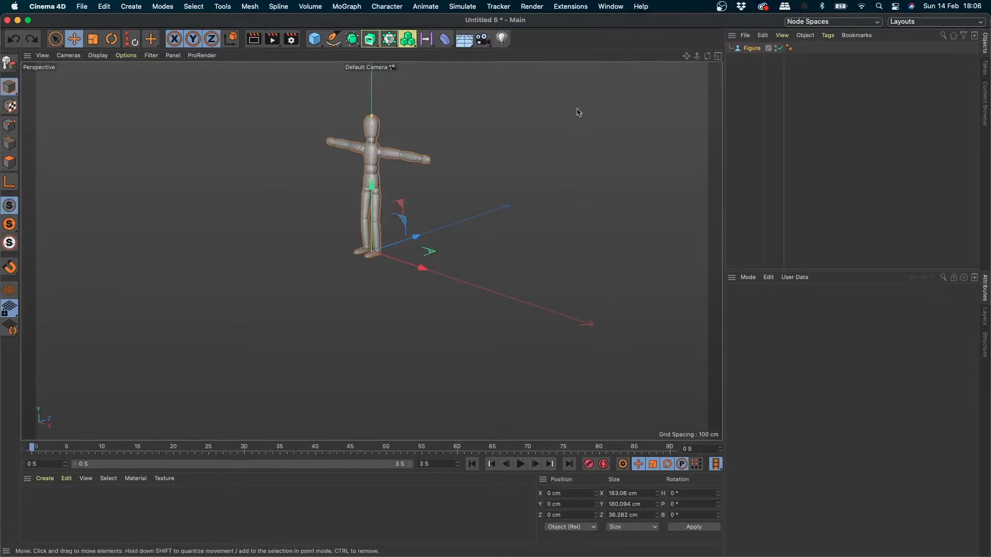
pyautogui.click(8, 22)
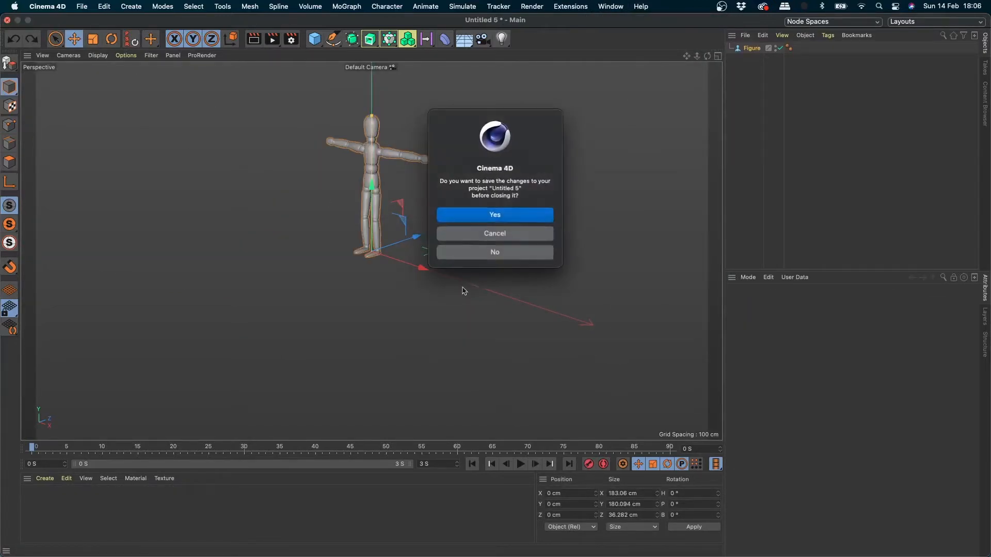
pyautogui.click(490, 253)
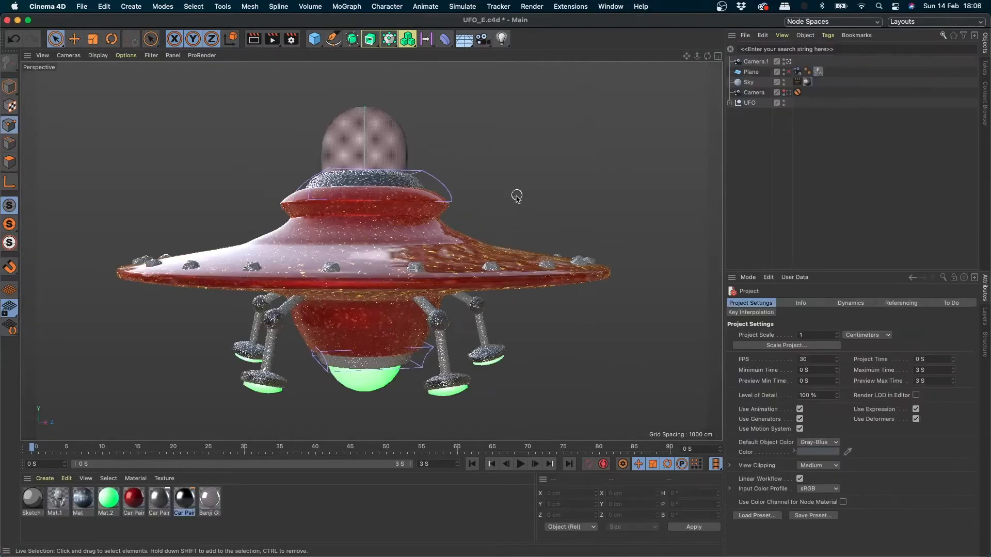
pyautogui.click(611, 6)
pyautogui.click(627, 338)
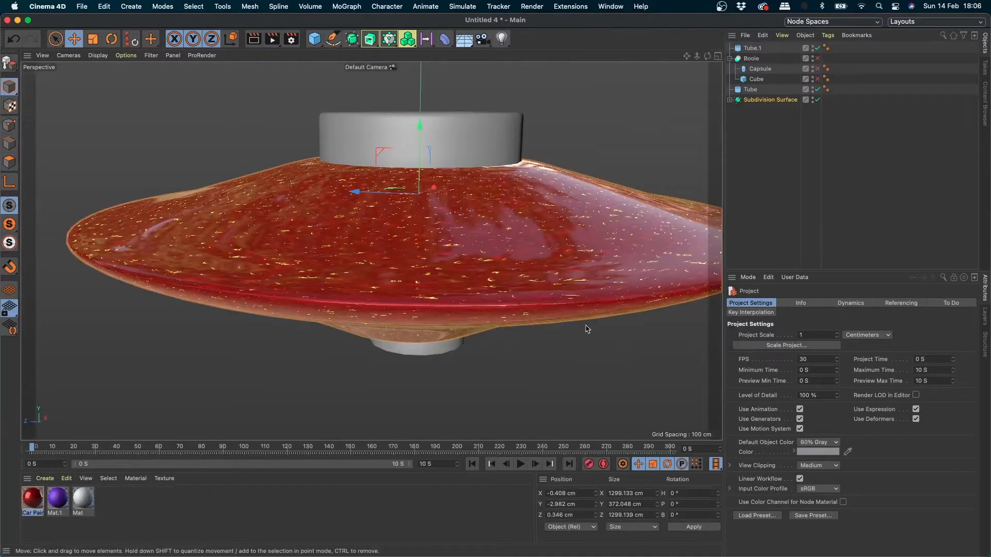
pyautogui.scroll(-8, 580, 237)
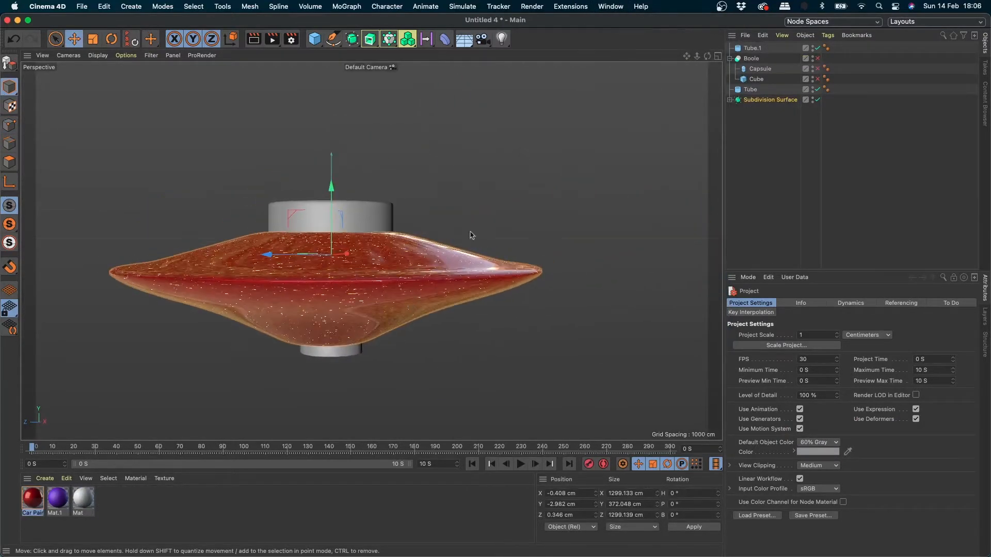
# Add a Taper deformer and make it a child of the Subdivision Surface, above the Loft.
pyautogui.click(445, 39)
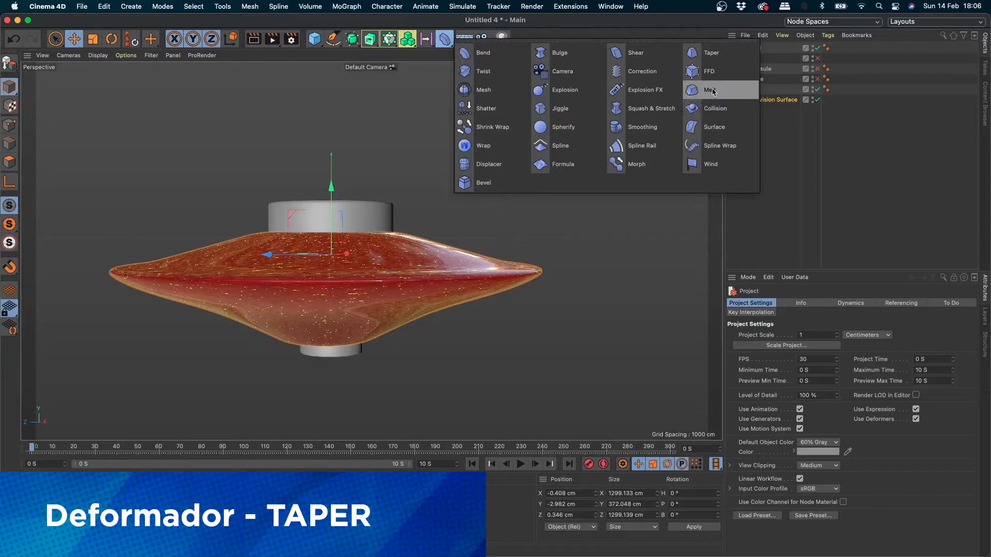
pyautogui.click(719, 58)
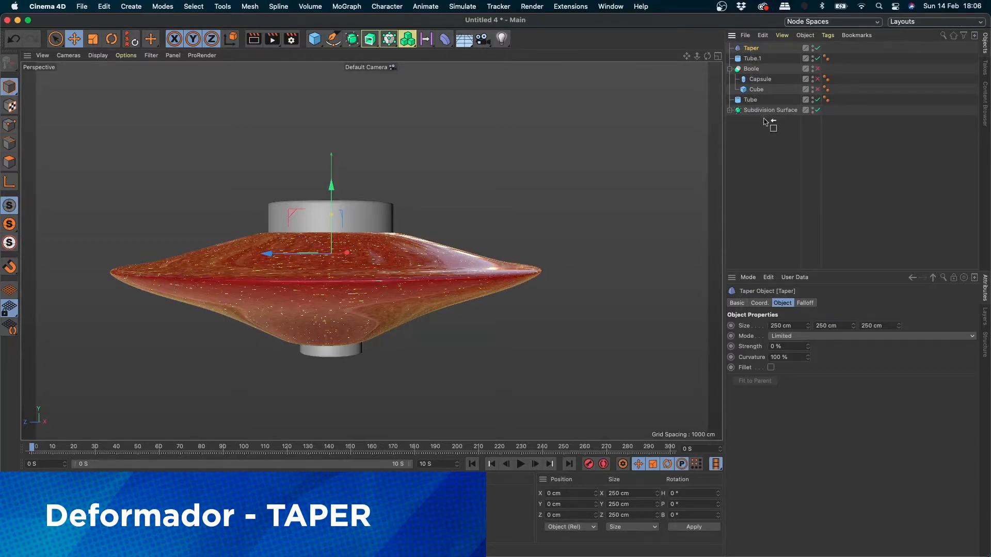
pyautogui.moveTo(758, 152); pyautogui.dragTo(757, 151)
pyautogui.click(730, 101)
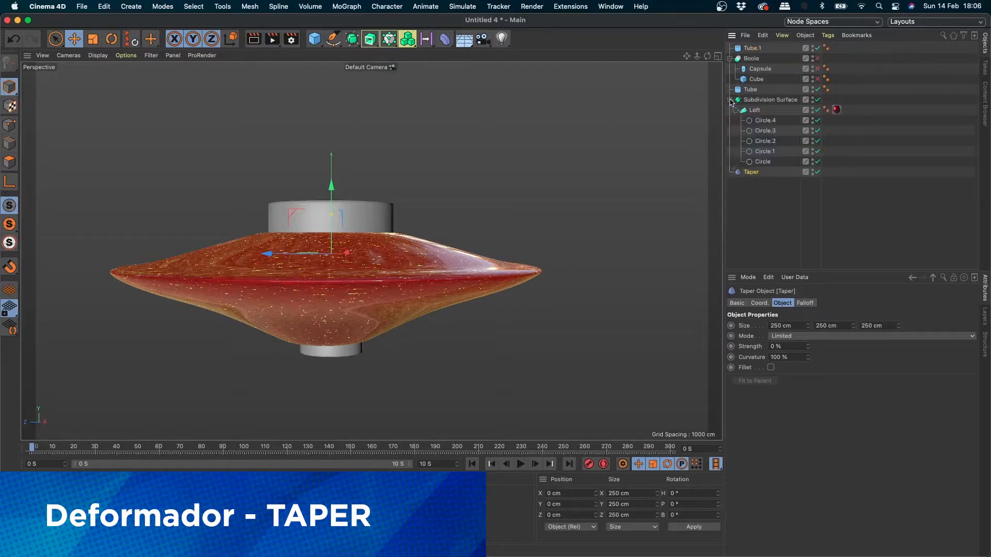
pyautogui.click(754, 110)
pyautogui.click(735, 110)
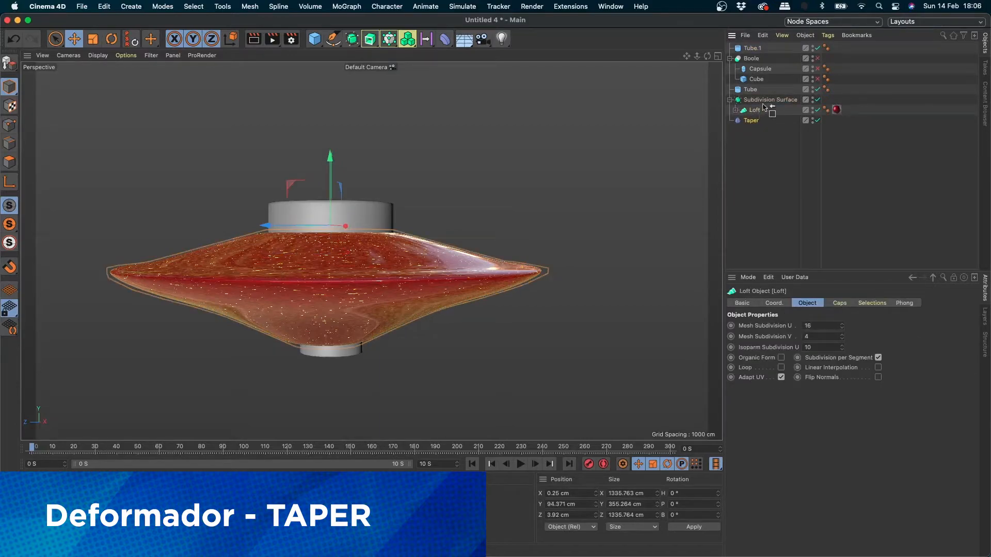
pyautogui.moveTo(764, 102); pyautogui.dragTo(765, 102)
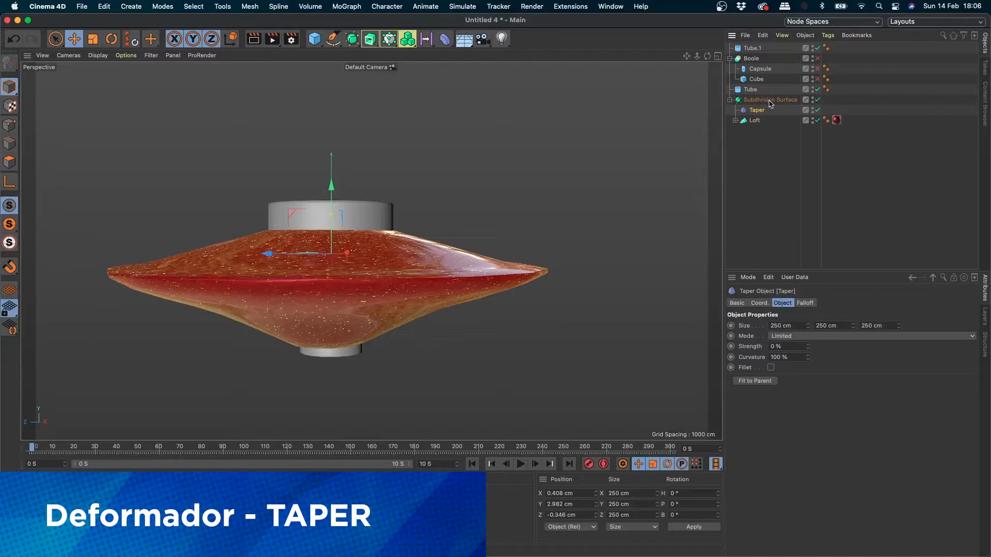
# Enlarge the Taper's cage to about 1240 cm and position it around the saucer at about -16 cm in Y.
pyautogui.click(771, 100)
pyautogui.click(756, 110)
pyautogui.moveTo(332, 186); pyautogui.dragTo(331, 110)
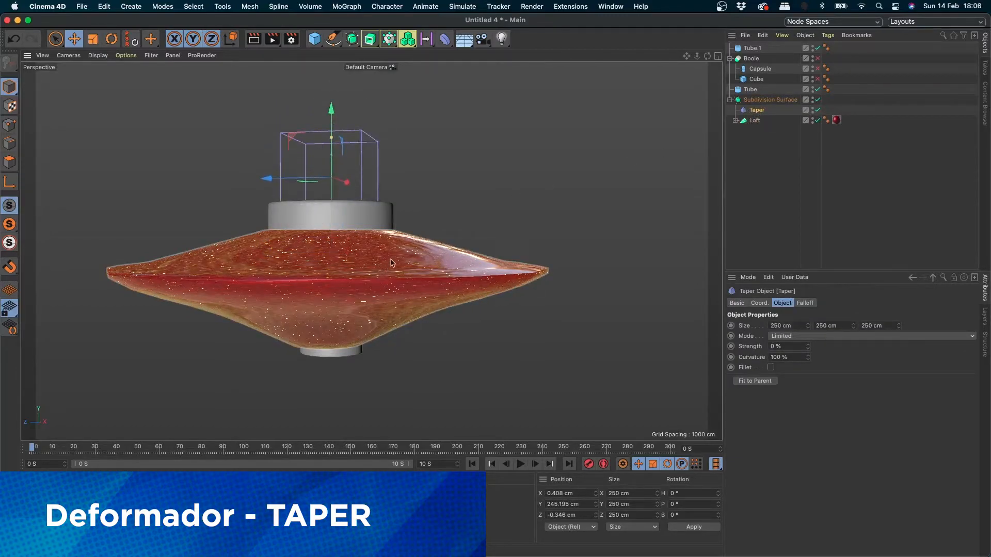
pyautogui.press('t')
pyautogui.moveTo(390, 271); pyautogui.dragTo(689, 118)
pyautogui.press('e')
pyautogui.moveTo(331, 110); pyautogui.dragTo(332, 194)
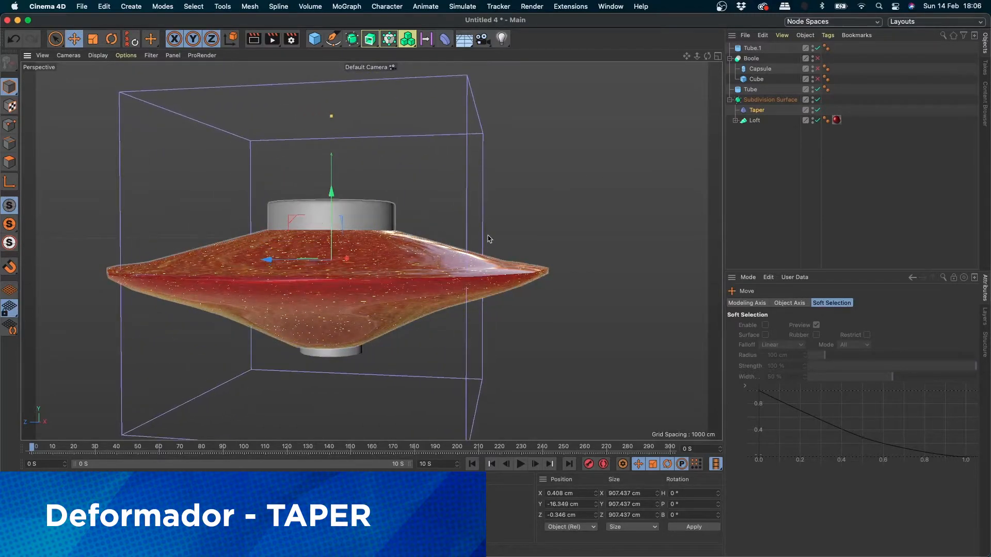
pyautogui.scroll(-5, 489, 239)
pyautogui.keyDown('alt'); pyautogui.moveTo(488, 240); pyautogui.dragTo(640, 209); pyautogui.keyUp('alt')
pyautogui.press('t')
pyautogui.press('e')
pyautogui.click(756, 110)
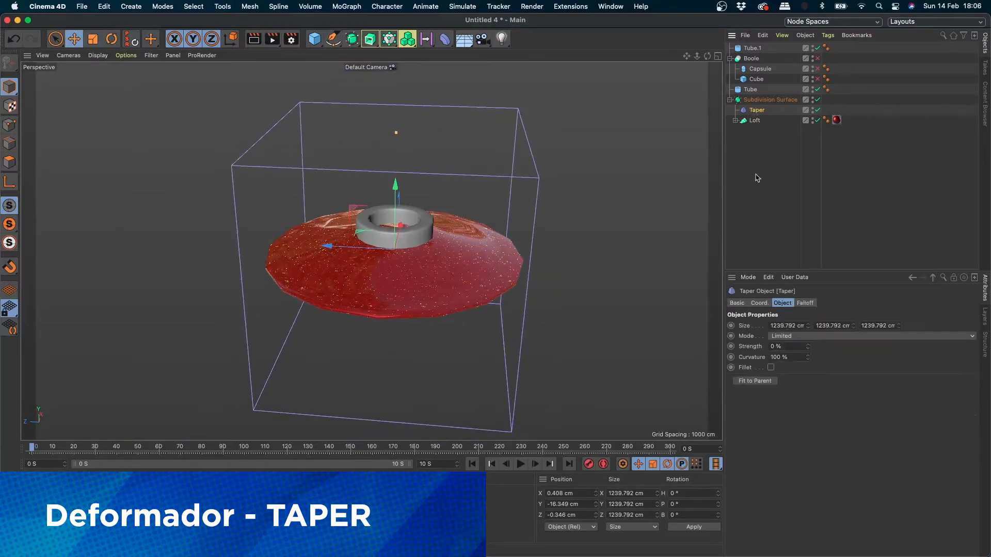
# Try the Taper with 79 % strength and curvature values of 140 % and 105 %, then delete the deformer.
pyautogui.moveTo(807, 346); pyautogui.dragTo(807, 299)
pyautogui.keyDown('alt'); pyautogui.moveTo(377, 288); pyautogui.dragTo(421, 234); pyautogui.keyUp('alt')
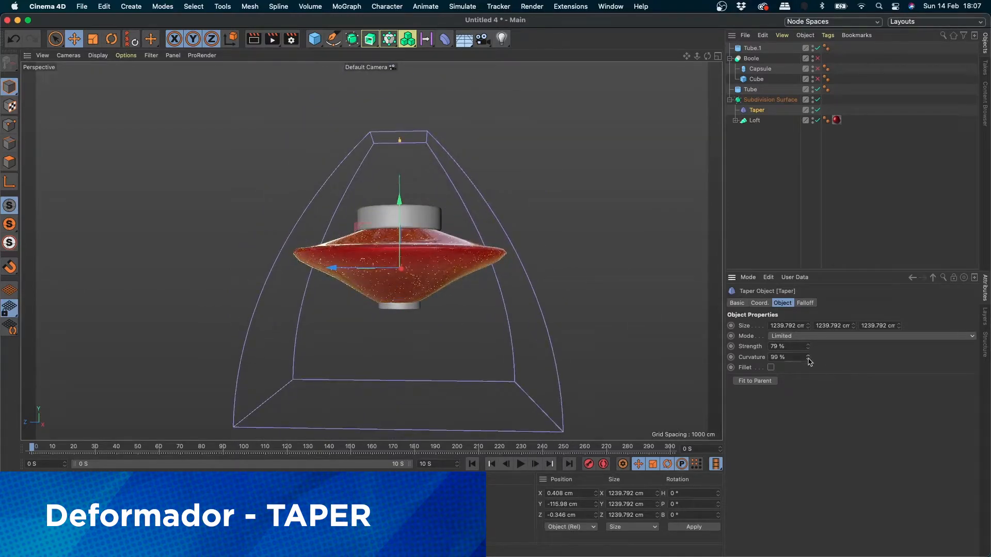
pyautogui.moveTo(807, 358); pyautogui.dragTo(701, 370)
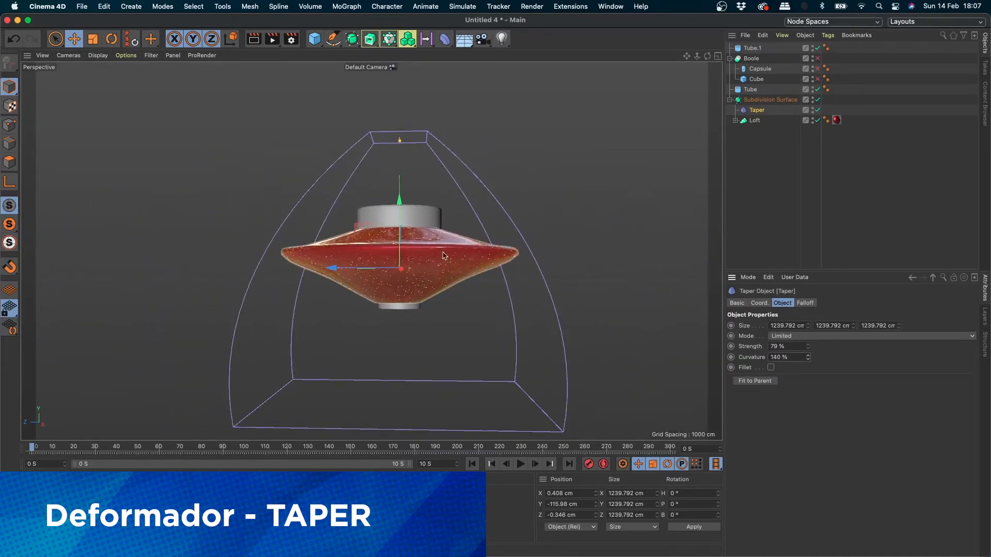
pyautogui.scroll(1, 443, 255)
pyautogui.keyDown('alt'); pyautogui.moveTo(444, 256); pyautogui.dragTo(421, 267); pyautogui.keyUp('alt')
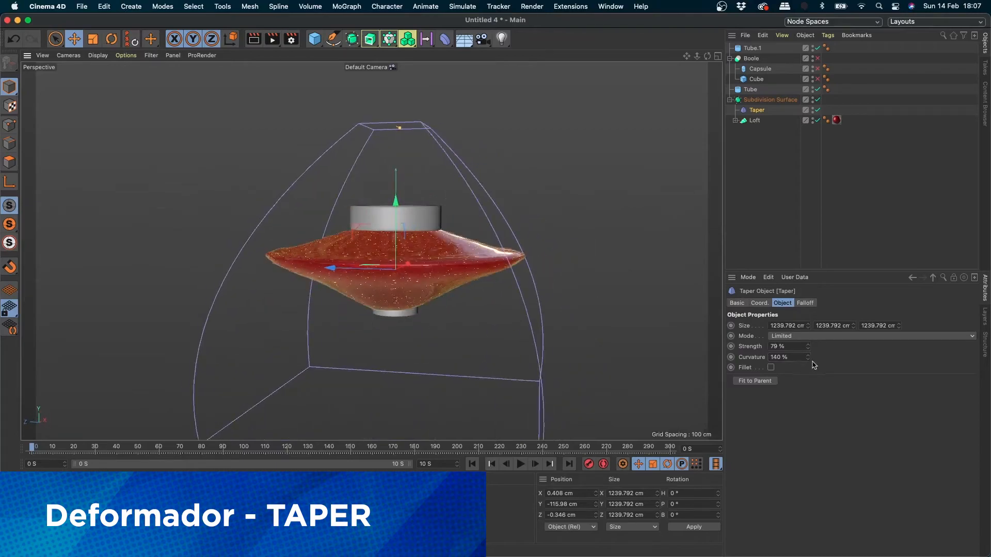
pyautogui.moveTo(808, 357)
pyautogui.mouseDown()
pyautogui.moveTo(769, 362)
pyautogui.moveTo(839, 355)
pyautogui.moveTo(784, 360)
pyautogui.moveTo(828, 356)
pyautogui.moveTo(797, 357)
pyautogui.mouseUp()
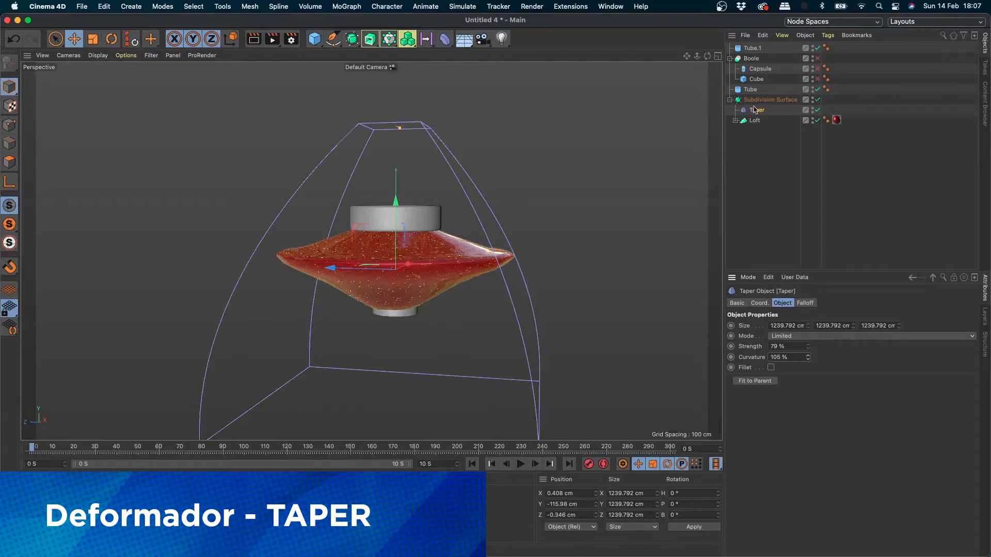
pyautogui.press('Delete')
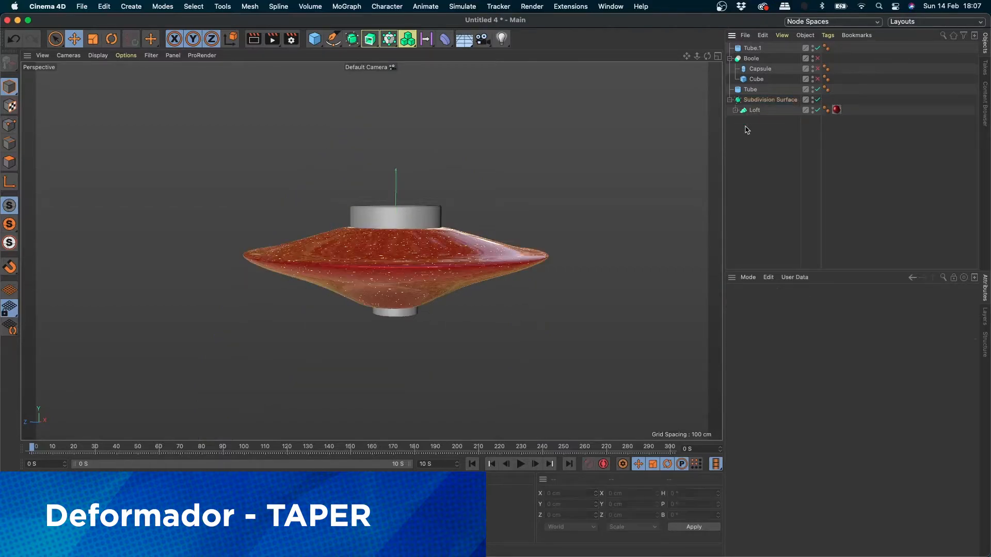
# Collapse the Boole hierarchy in the object list and clear the object selection.
pyautogui.click(729, 58)
pyautogui.click(748, 60)
pyautogui.click(750, 71)
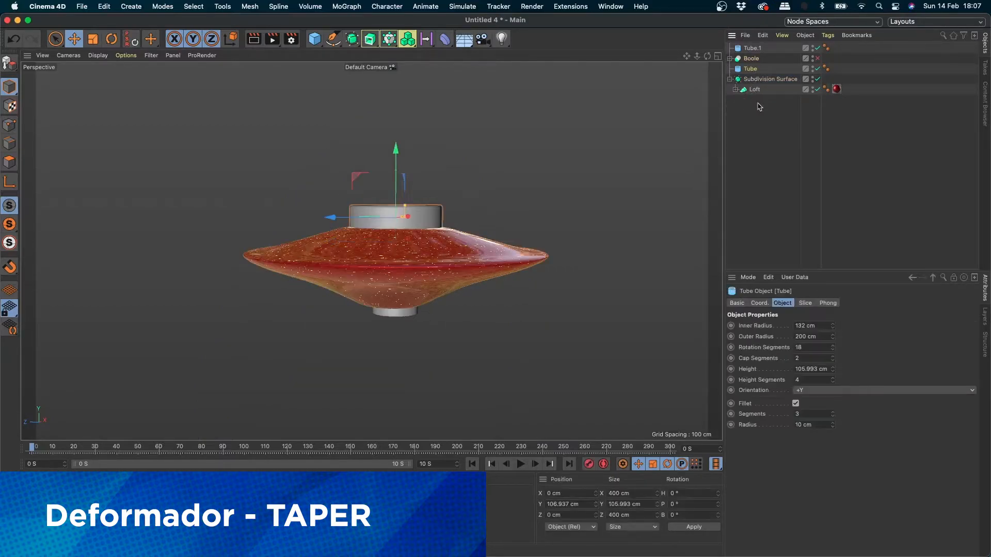
pyautogui.moveTo(774, 114); pyautogui.dragTo(711, 40)
pyautogui.click(783, 114)
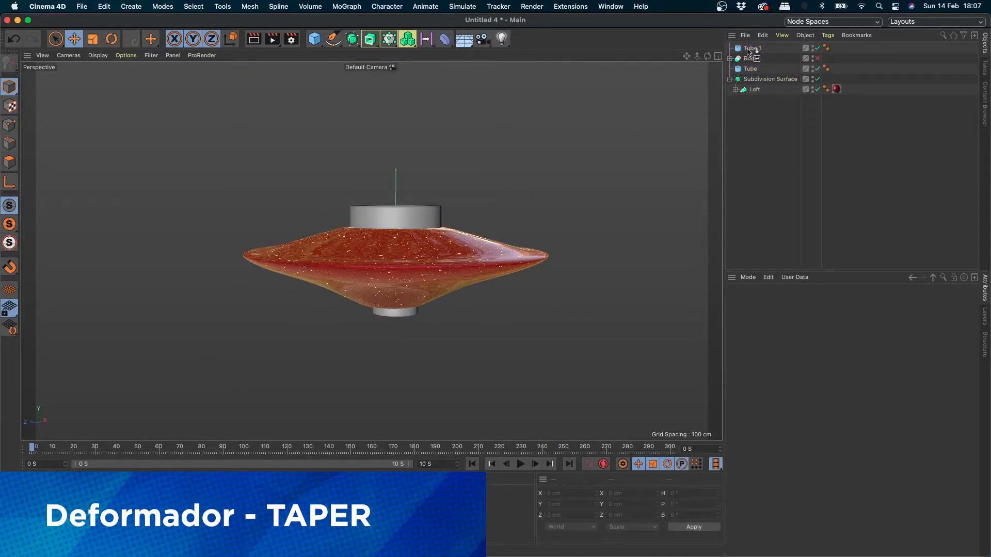
# Try Car Paint - Cherry Metallic on Tube.1 and Tube, then replace it on both rings with the Mat material.
pyautogui.keyDown('ctrl'); pyautogui.moveTo(749, 51); pyautogui.dragTo(753, 72); pyautogui.keyUp('ctrl')
pyautogui.keyDown('alt'); pyautogui.moveTo(488, 262); pyautogui.dragTo(508, 274); pyautogui.keyUp('alt')
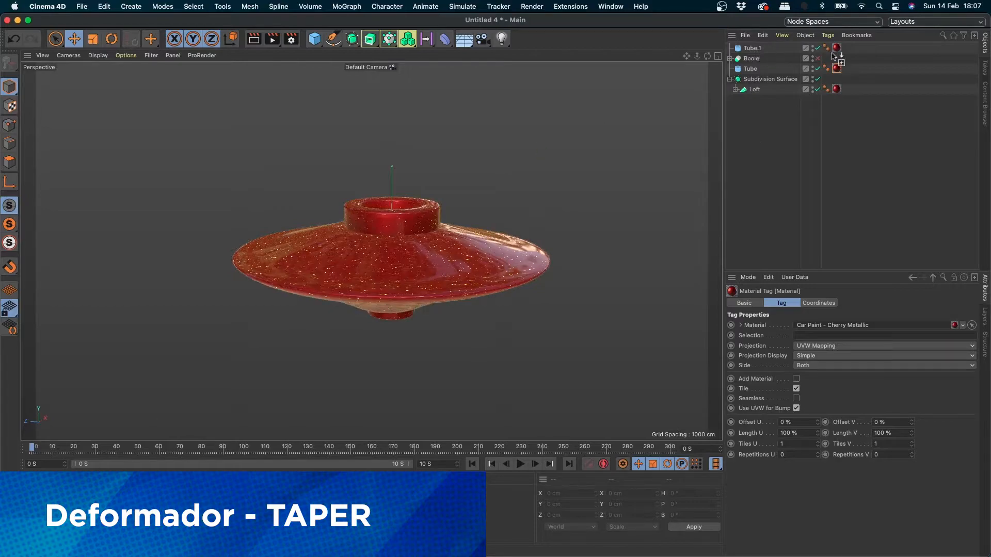
pyautogui.moveTo(831, 53); pyautogui.dragTo(836, 68)
pyautogui.keyDown('alt'); pyautogui.moveTo(446, 324); pyautogui.dragTo(447, 285); pyautogui.keyUp('alt')
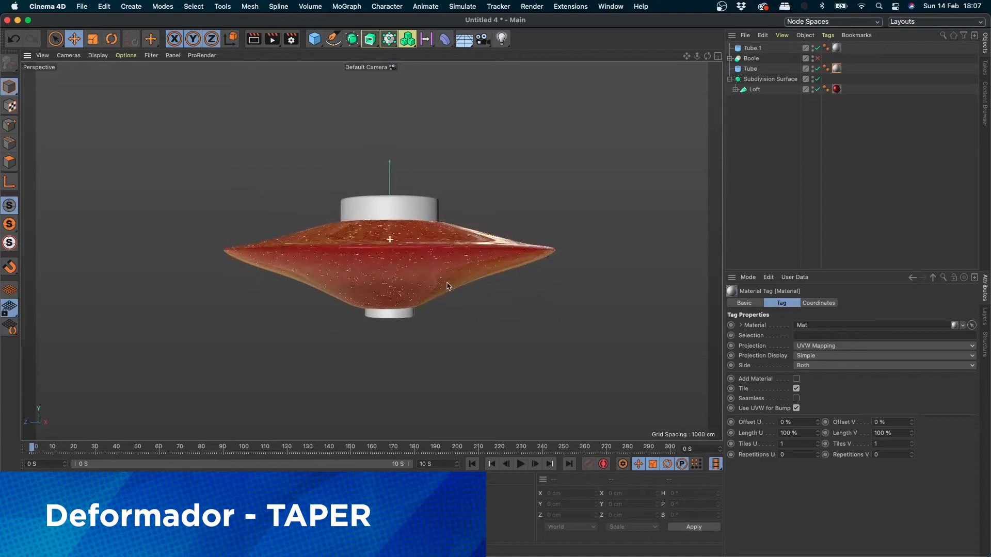
# Group the tubes, the Boole and the Subdivision Surface saucer under one Null.
pyautogui.press('super+a')
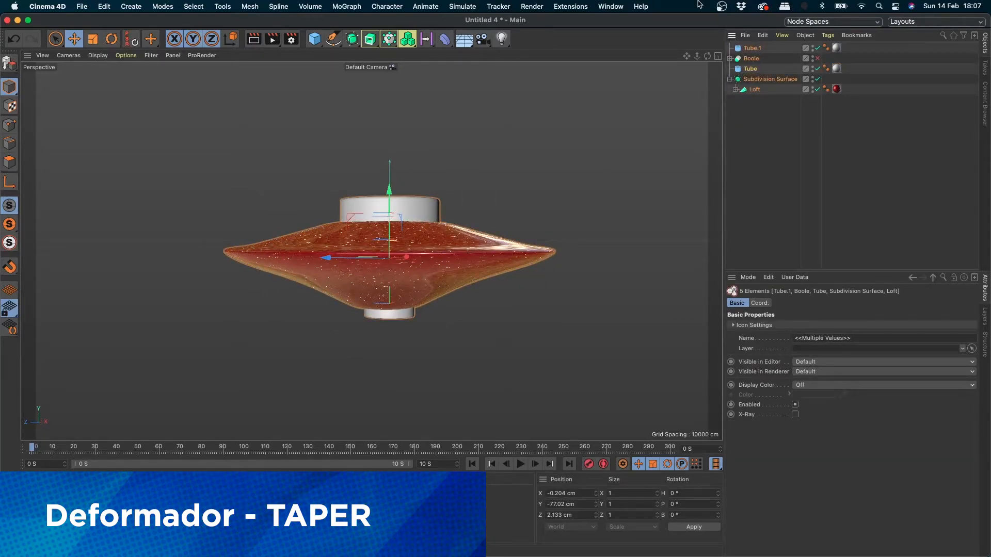
pyautogui.hotkey('alt', 'g')
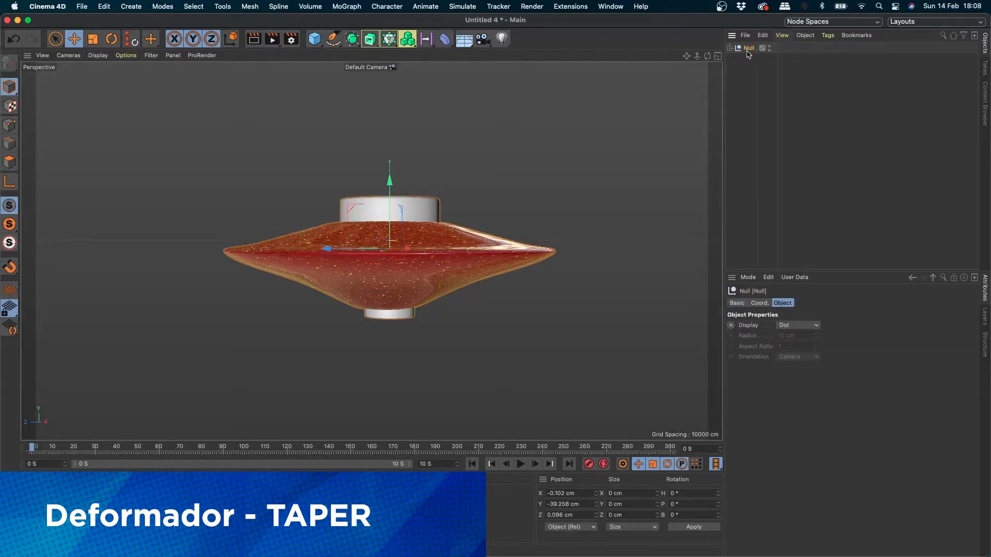
# Add a Taper deformer inside the Null group and set its strength to -83 %.
pyautogui.click(447, 40)
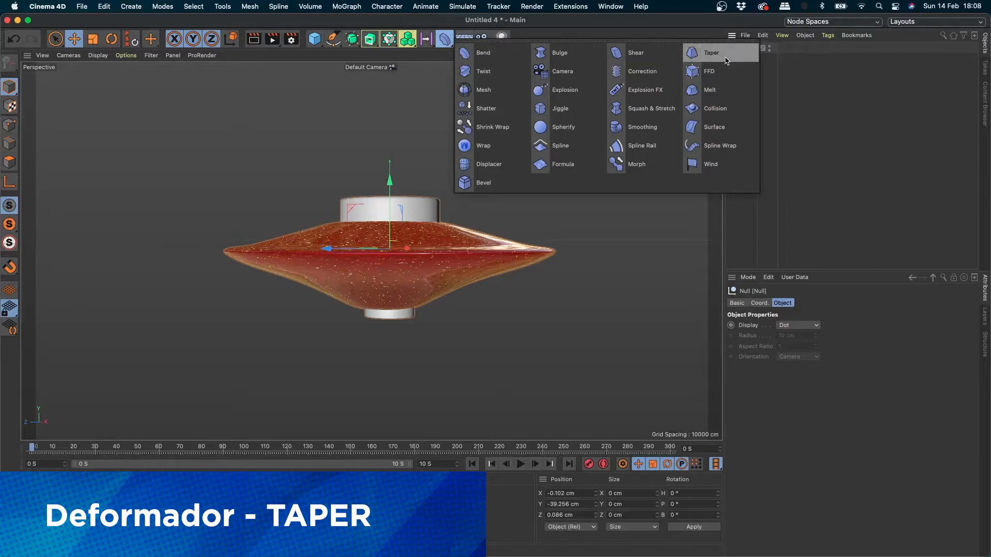
pyautogui.click(709, 52)
pyautogui.moveTo(747, 59); pyautogui.dragTo(746, 62)
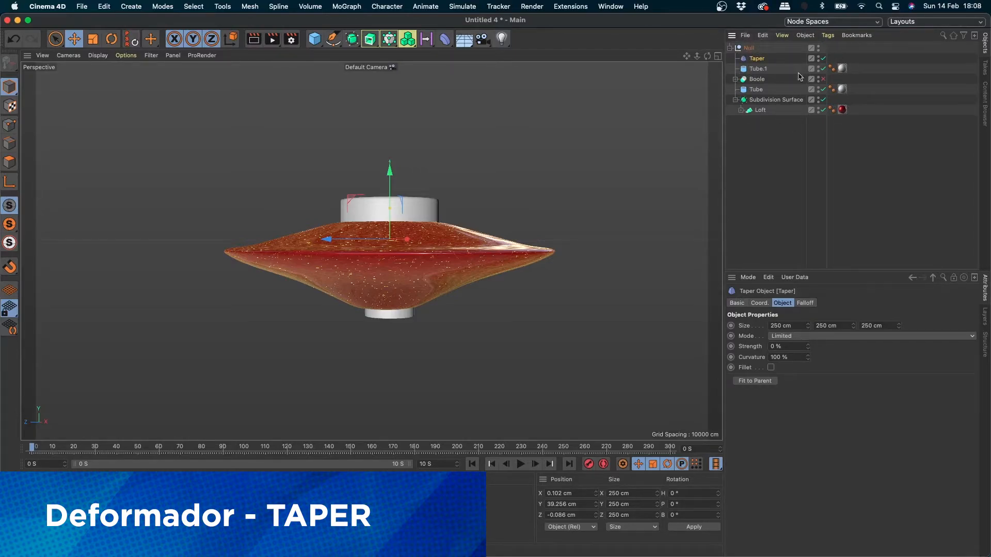
pyautogui.moveTo(803, 348); pyautogui.dragTo(799, 371)
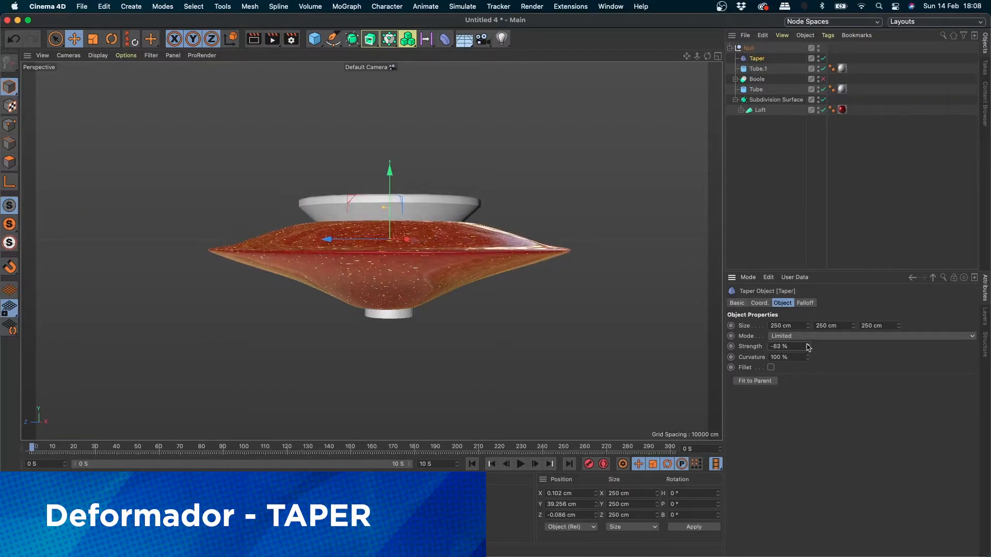
# Scale the Taper cage up to about 741 cm on all axes and set its strength to 124 %.
pyautogui.press('t')
pyautogui.moveTo(216, 360); pyautogui.dragTo(431, 285)
pyautogui.press('e')
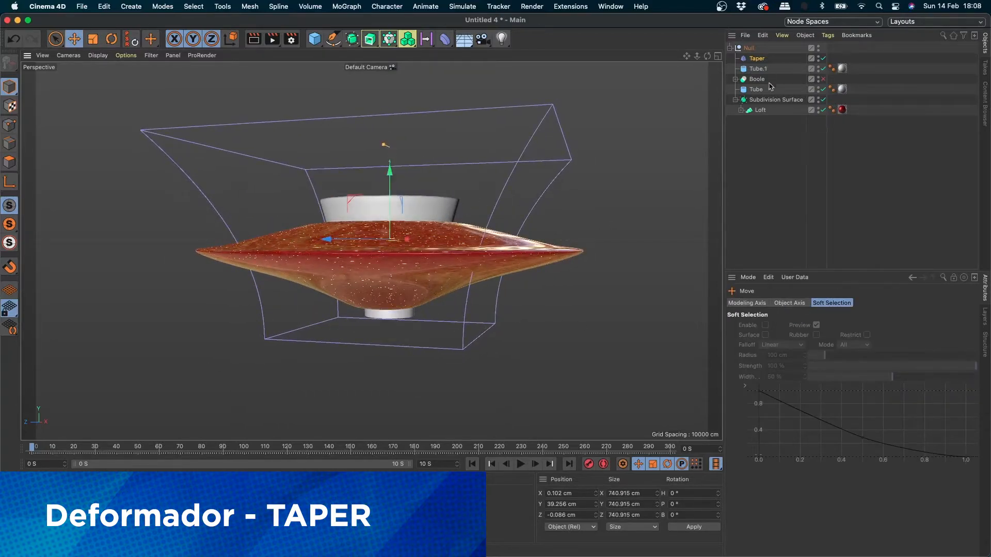
pyautogui.click(754, 58)
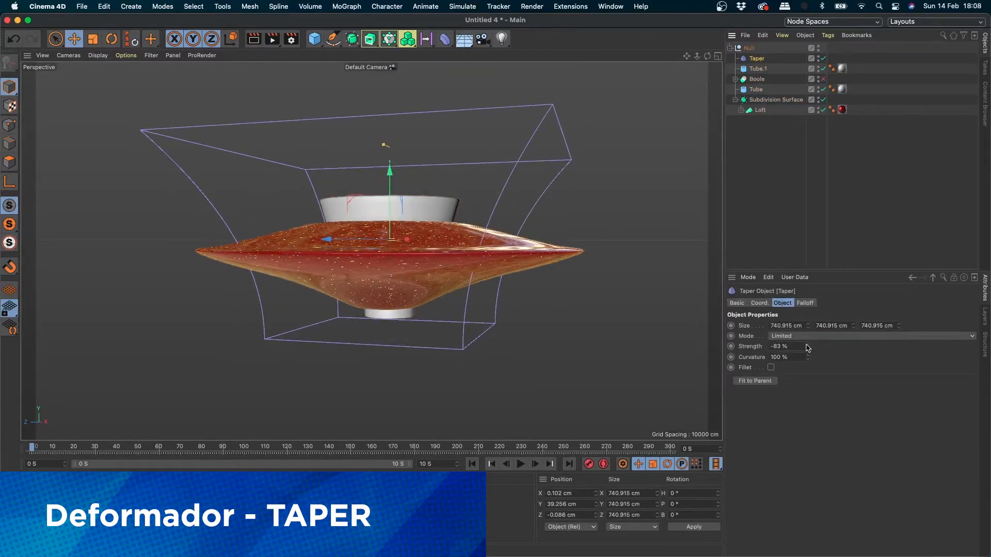
pyautogui.moveTo(808, 348); pyautogui.dragTo(808, 304)
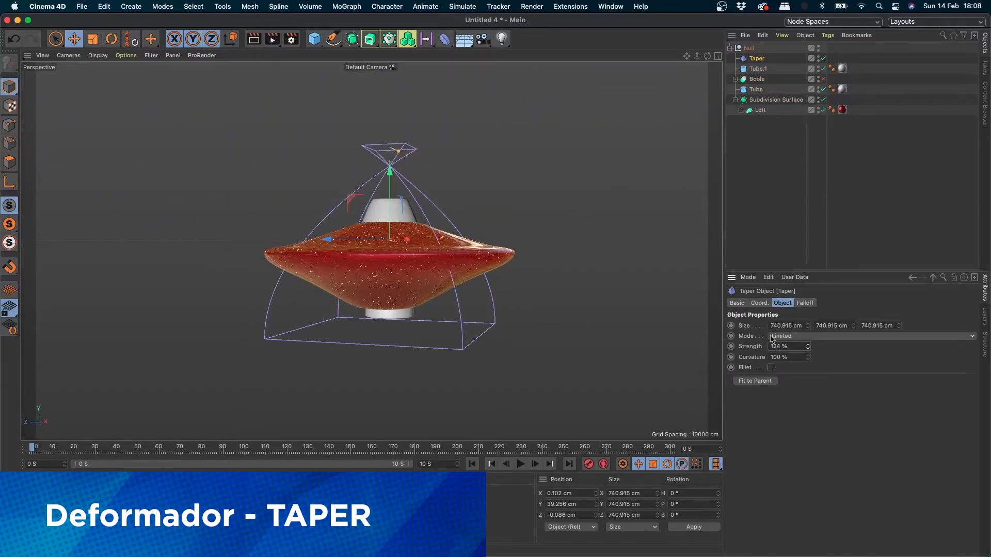
# Reduce the Taper cage's height to about 523 cm and raise the deformer to about Y 207 cm.
pyautogui.moveTo(391, 201)
pyautogui.mouseDown()
pyautogui.moveTo(396, 125)
pyautogui.moveTo(407, 195)
pyautogui.mouseUp()
pyautogui.scroll(5, 416, 225)
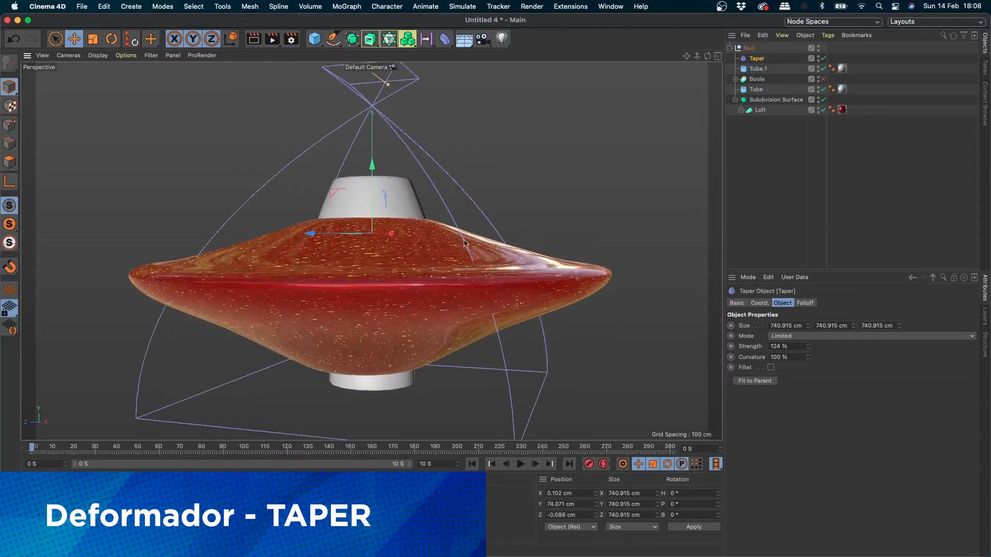
pyautogui.moveTo(464, 239)
pyautogui.keyDown('alt'); pyautogui.mouseDown()
pyautogui.moveTo(499, 310)
pyautogui.moveTo(467, 279)
pyautogui.moveTo(472, 247)
pyautogui.mouseUp(); pyautogui.keyUp('alt')
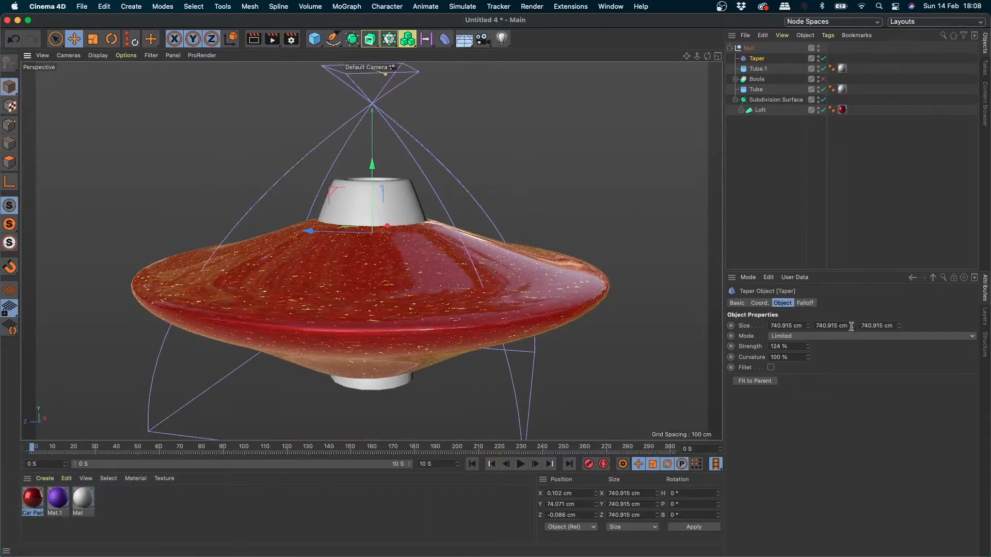
pyautogui.moveTo(854, 328); pyautogui.dragTo(846, 382)
pyautogui.moveTo(373, 163); pyautogui.dragTo(373, 103)
pyautogui.scroll(-4, 434, 257)
pyautogui.keyDown('alt'); pyautogui.moveTo(434, 257); pyautogui.dragTo(456, 268); pyautogui.keyUp('alt')
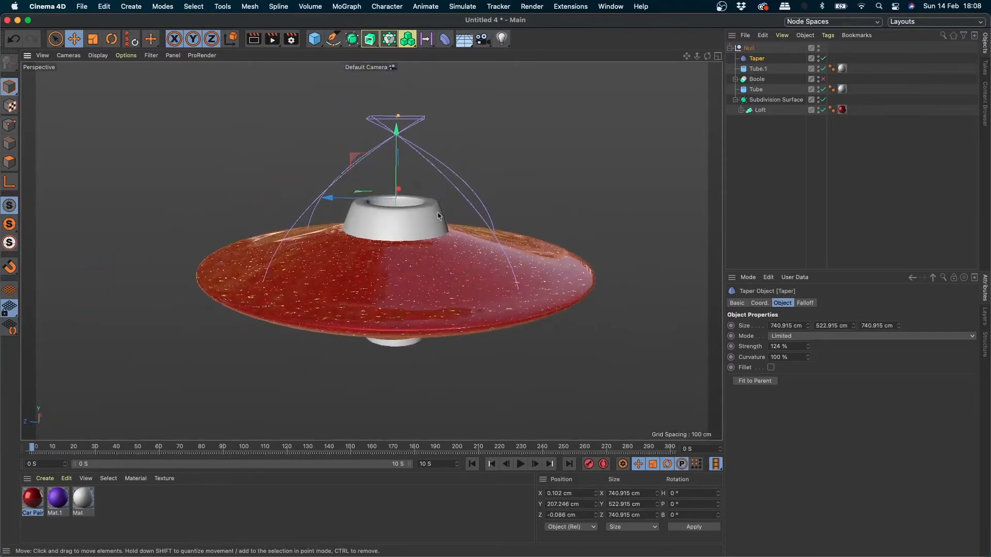
# Switch the Taper off and on repeatedly to compare the upper ring with and without deformation, leaving it enabled.
pyautogui.scroll(4, 458, 173)
pyautogui.keyDown('alt'); pyautogui.moveTo(459, 172); pyautogui.dragTo(400, 237); pyautogui.keyUp('alt')
pyautogui.scroll(5, 447, 203)
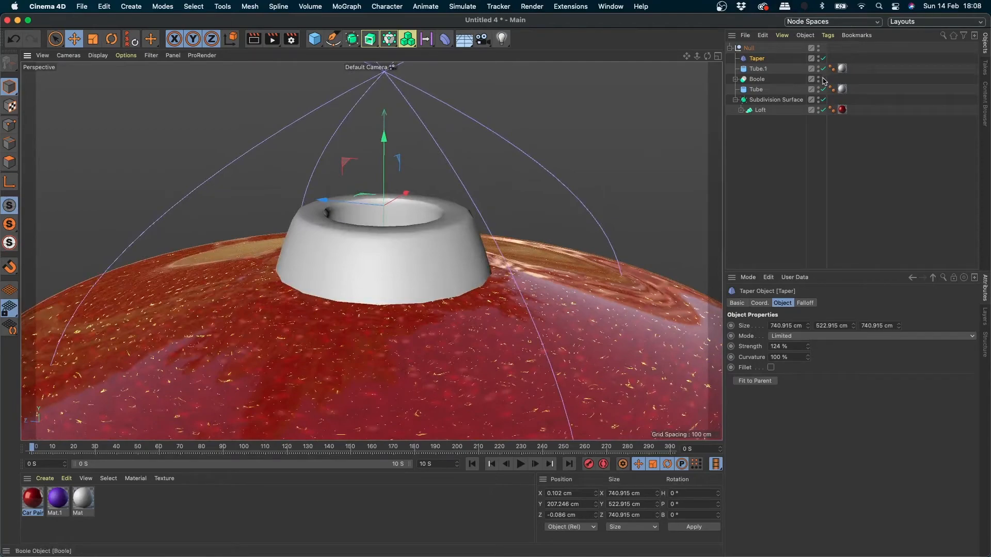
pyautogui.click(823, 59)
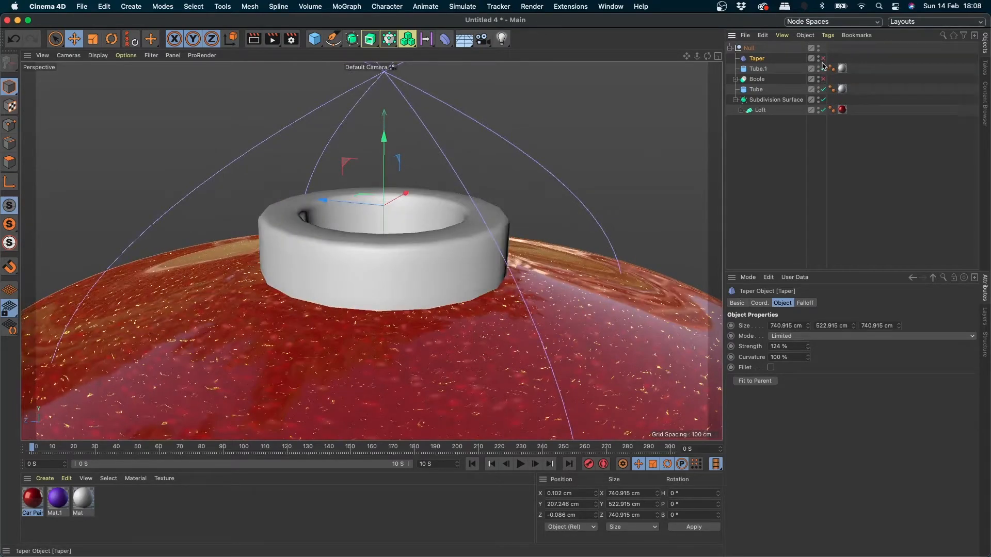
pyautogui.click(824, 58)
pyautogui.click(824, 59)
pyautogui.click(823, 59)
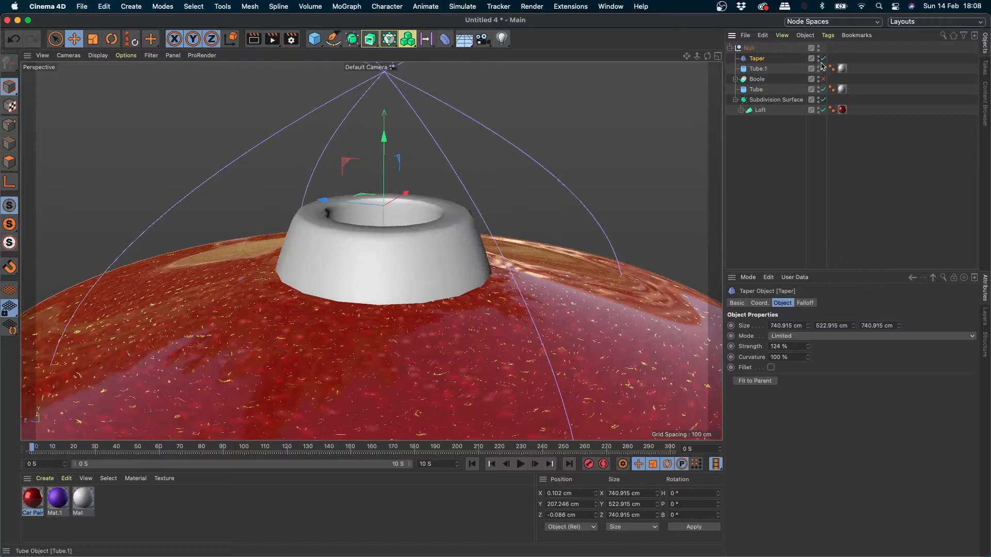
pyautogui.click(823, 59)
pyautogui.click(822, 59)
pyautogui.click(823, 58)
pyautogui.click(824, 59)
pyautogui.click(824, 59)
pyautogui.click(824, 59)
# Try off-centre Taper positions over the saucer, ending at about Y -73 cm and Z 162 cm.
pyautogui.scroll(-4, 523, 233)
pyautogui.keyDown('alt'); pyautogui.moveTo(524, 234); pyautogui.dragTo(462, 206); pyautogui.keyUp('alt')
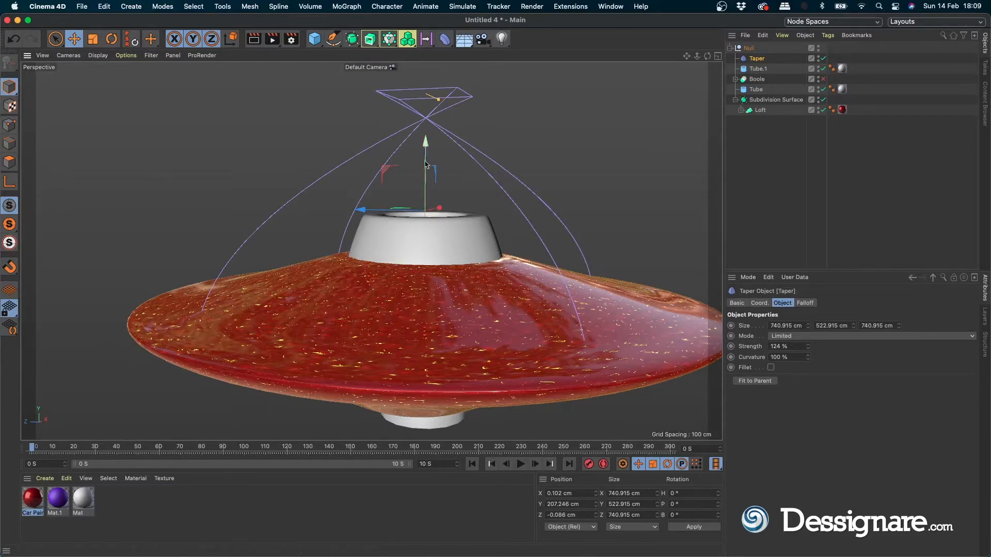
pyautogui.moveTo(420, 174); pyautogui.dragTo(290, 233)
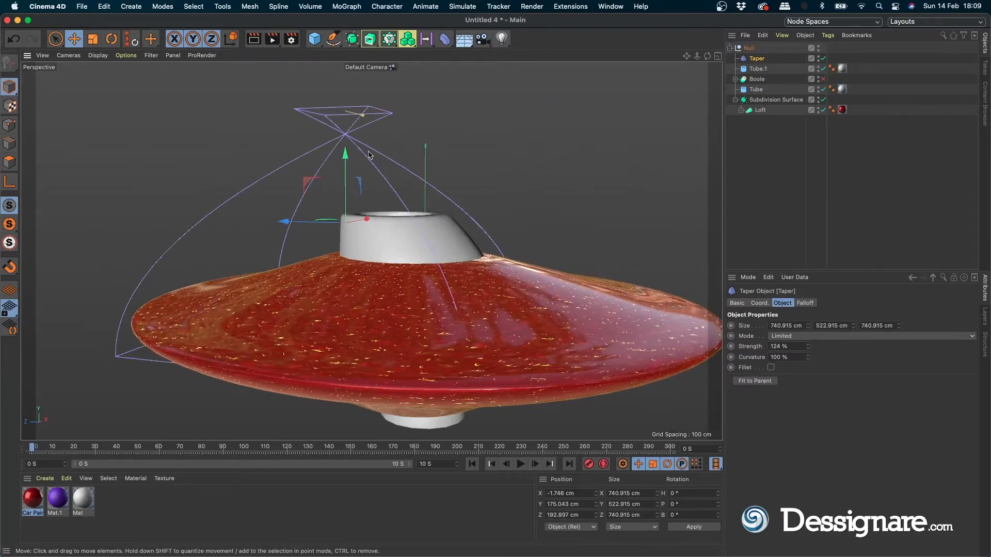
pyautogui.moveTo(346, 169); pyautogui.dragTo(346, 262)
pyautogui.moveTo(364, 183); pyautogui.dragTo(349, 311)
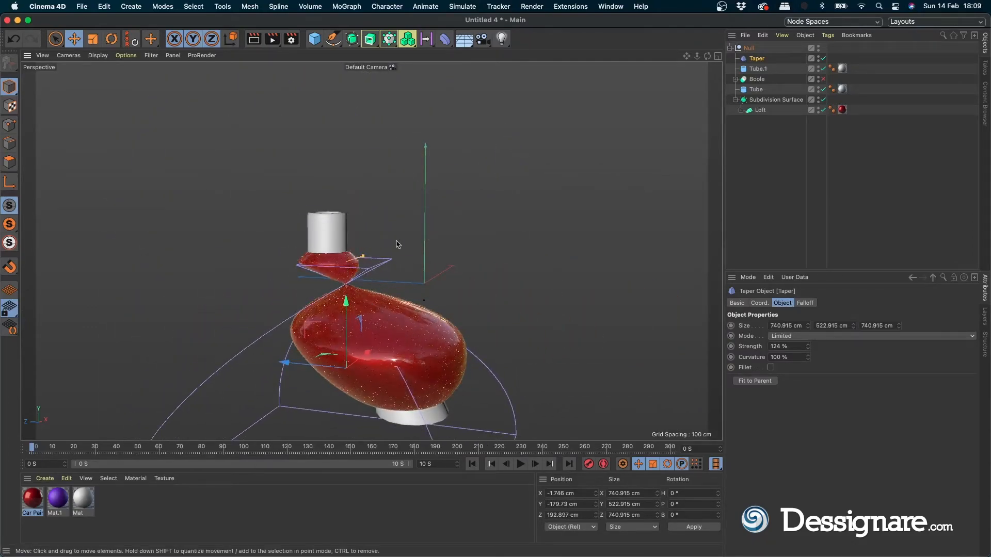
pyautogui.keyDown('alt'); pyautogui.moveTo(434, 310); pyautogui.dragTo(373, 223, button='middle'); pyautogui.keyUp('alt')
pyautogui.keyDown('alt'); pyautogui.moveTo(323, 266); pyautogui.dragTo(382, 312); pyautogui.keyUp('alt')
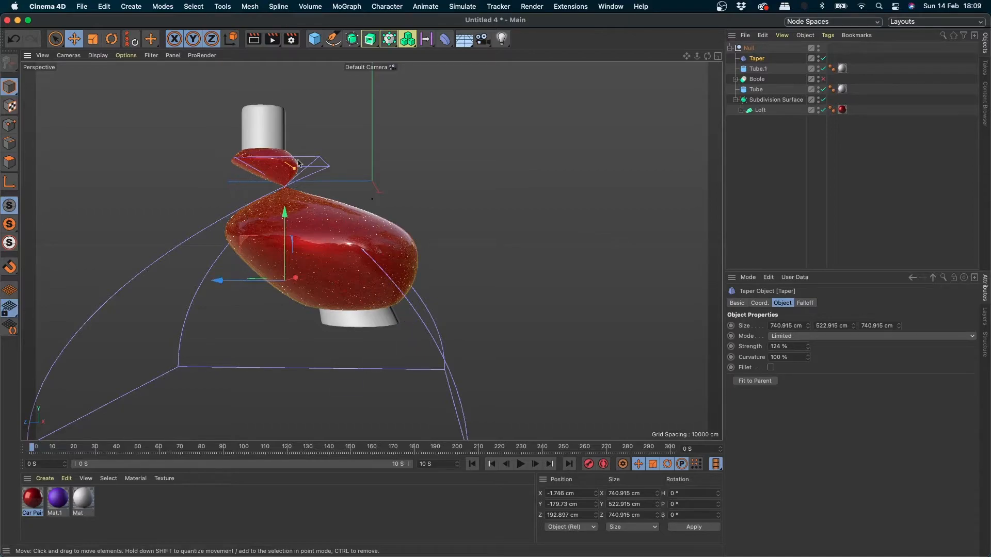
pyautogui.moveTo(285, 227); pyautogui.dragTo(304, 184)
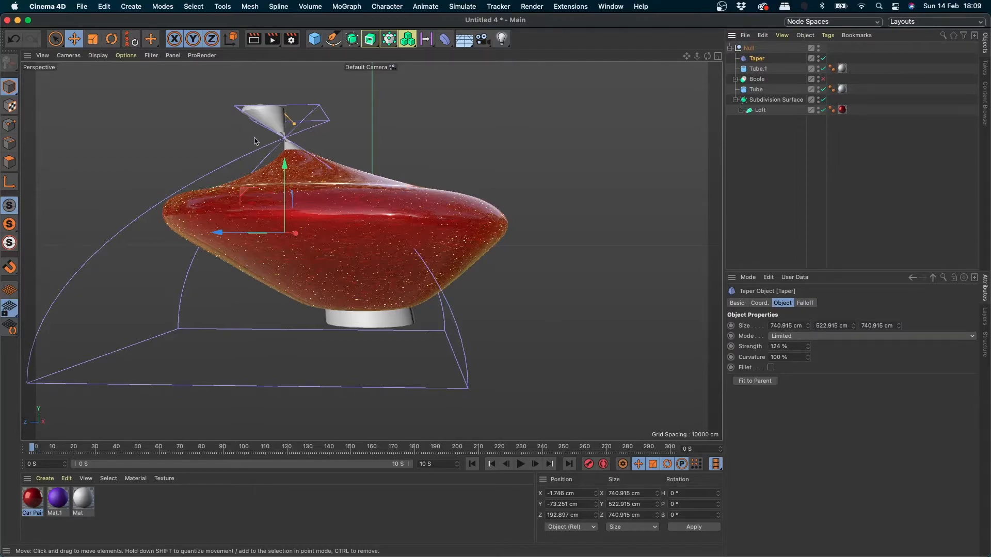
pyautogui.moveTo(218, 232); pyautogui.dragTo(227, 258)
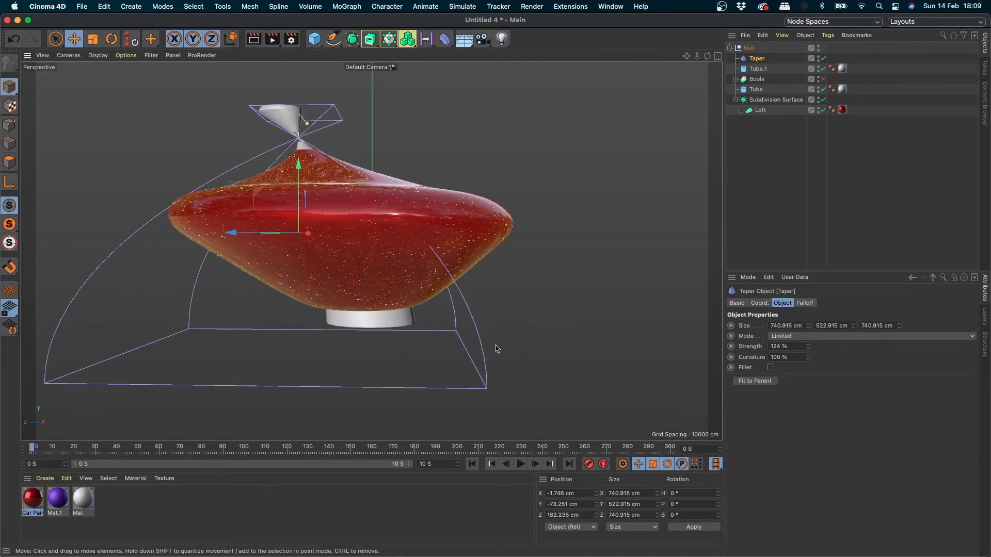
# Try the Taper's Within Box and Unlimited modes while moving it vertically, then set the mode back to Limited.
pyautogui.click(807, 337)
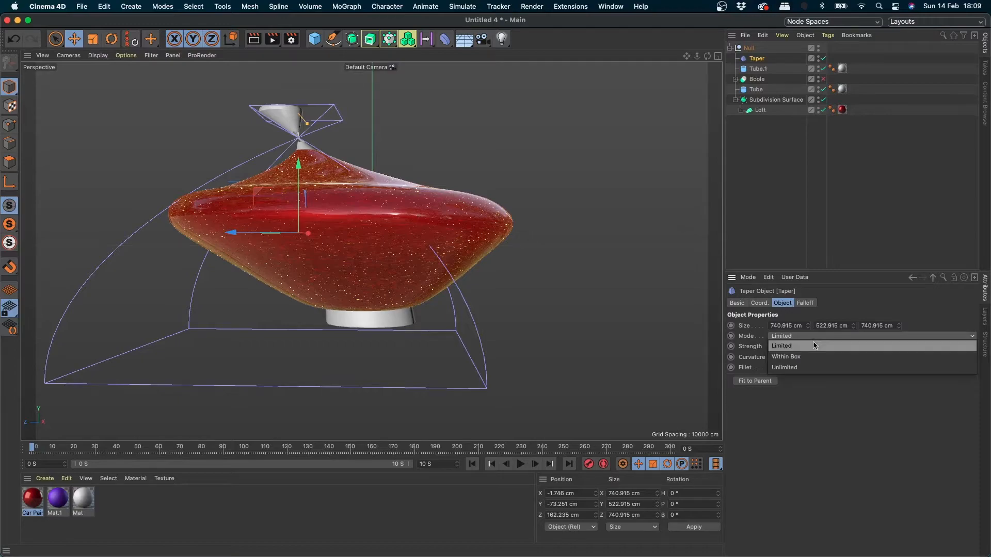
pyautogui.click(808, 356)
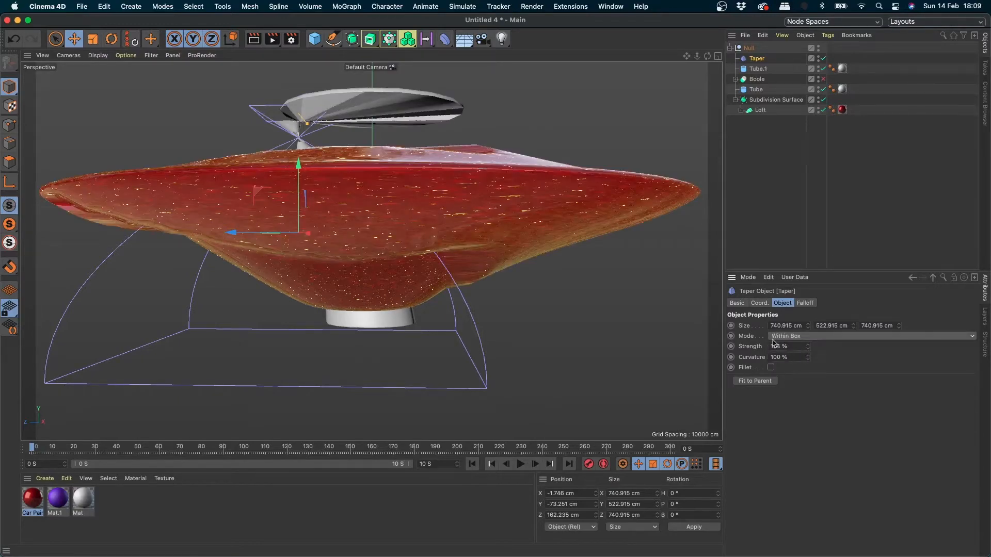
pyautogui.moveTo(307, 201); pyautogui.dragTo(304, 145)
pyautogui.click(788, 337)
pyautogui.click(800, 367)
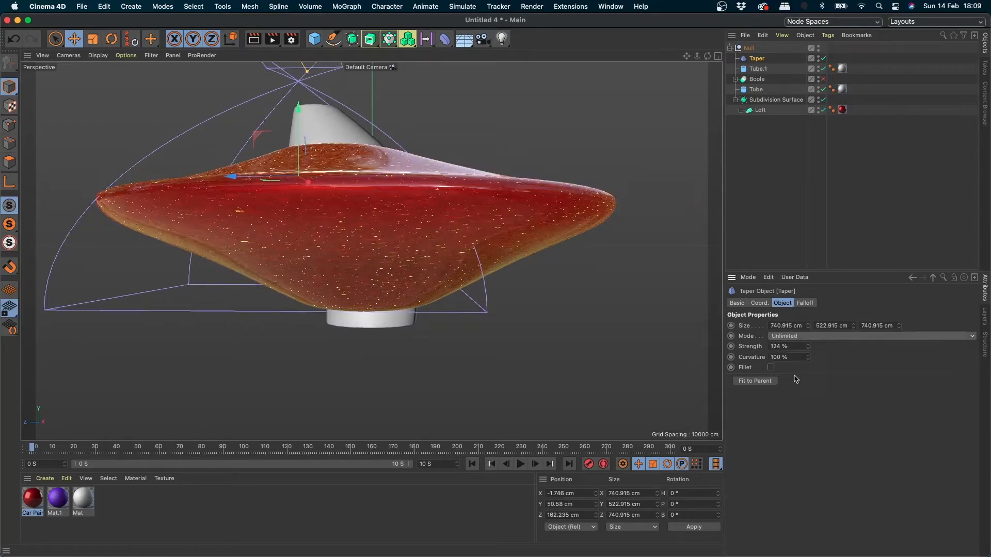
pyautogui.moveTo(308, 126); pyautogui.dragTo(494, 244)
pyautogui.click(814, 336)
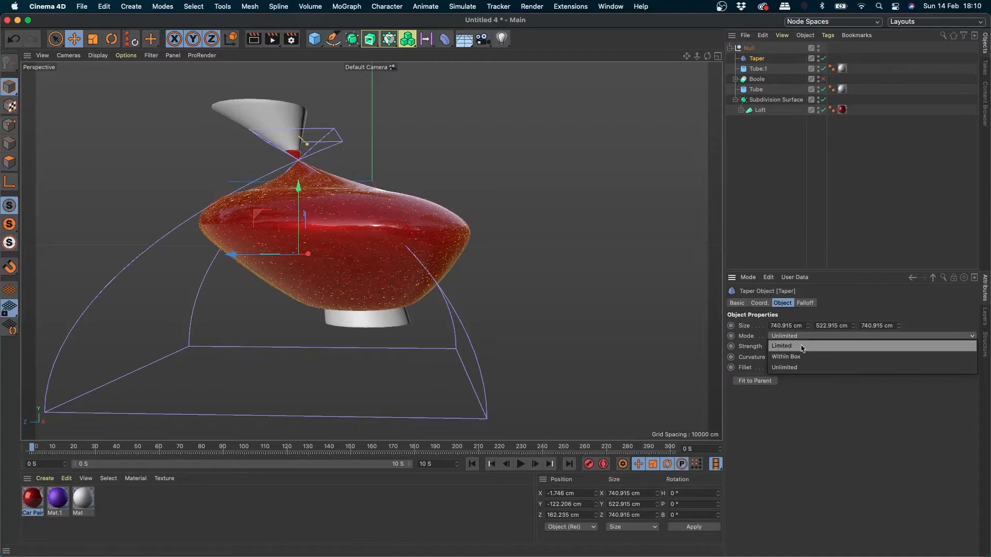
pyautogui.click(797, 347)
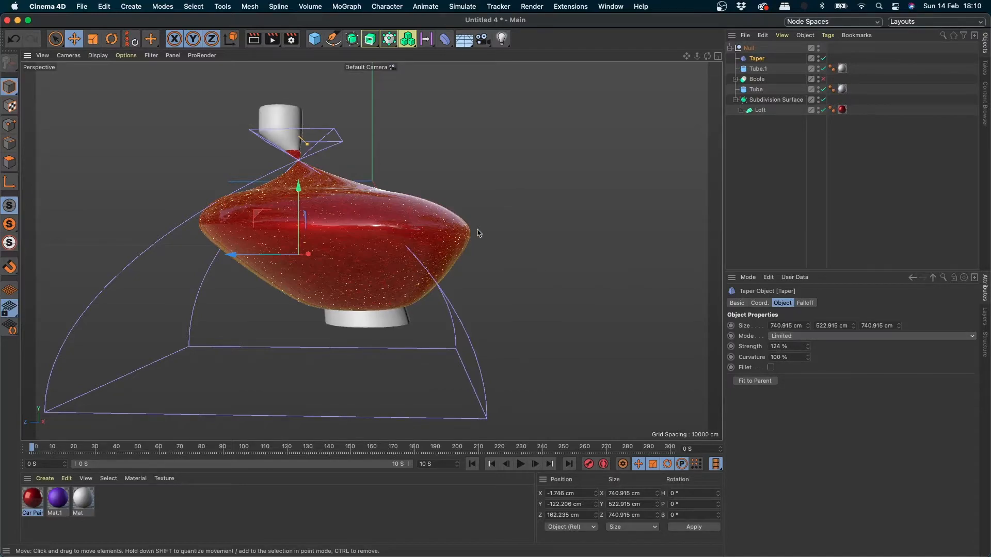
# Undo the Taper's mode changes and recent moves back to its position near the saucer's centre axis.
pyautogui.keyDown('alt'); pyautogui.moveTo(467, 240); pyautogui.dragTo(476, 298); pyautogui.keyUp('alt')
pyautogui.press('super+z')
pyautogui.press('super+z')
pyautogui.press('super+z')
pyautogui.press('super+z')
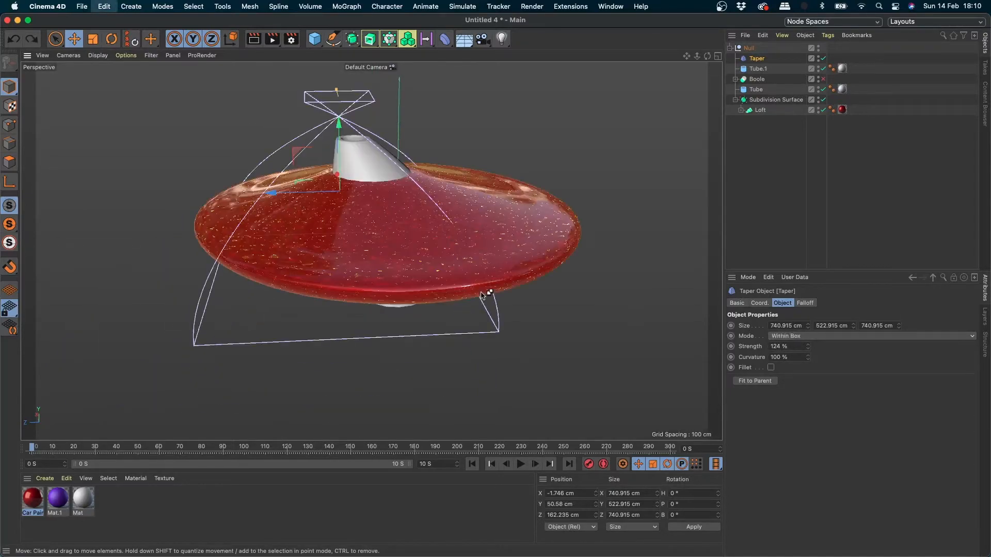
pyautogui.press('super+z')
pyautogui.press('super+z')
pyautogui.press('super+z')
pyautogui.press('super+z')
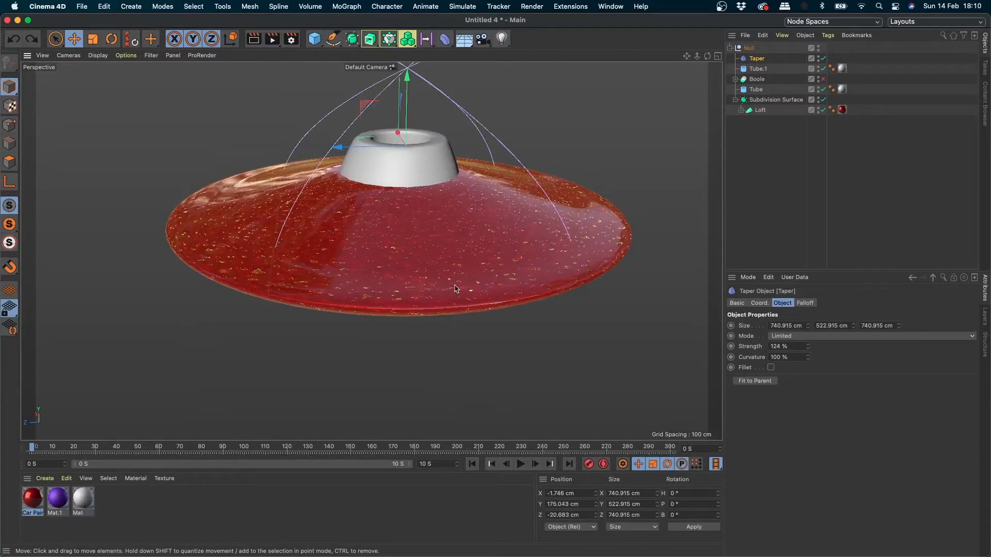
# Lower the Taper deformer to about Y 125 cm.
pyautogui.scroll(-2, 455, 289)
pyautogui.keyDown('alt'); pyautogui.moveTo(442, 285); pyautogui.dragTo(433, 252); pyautogui.keyUp('alt')
pyautogui.moveTo(414, 122); pyautogui.dragTo(412, 137)
# Try strongly negative Taper strengths such as -284 %, then undo the strength change.
pyautogui.moveTo(808, 347); pyautogui.dragTo(683, 527)
pyautogui.scroll(-4, 505, 216)
pyautogui.keyDown('alt'); pyautogui.moveTo(504, 217); pyautogui.dragTo(482, 321); pyautogui.keyUp('alt')
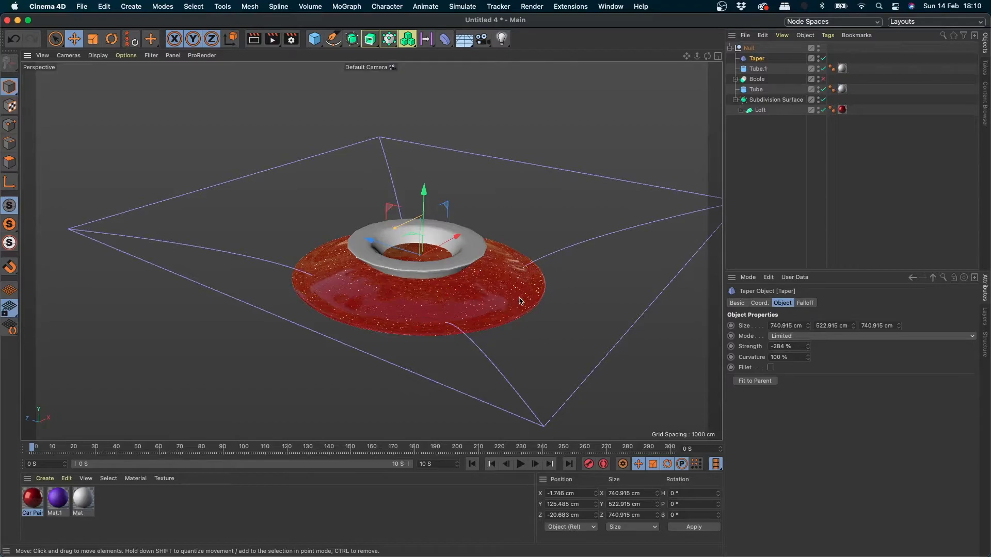
pyautogui.moveTo(808, 348)
pyautogui.mouseDown()
pyautogui.moveTo(808, 330)
pyautogui.moveTo(808, 357)
pyautogui.mouseUp()
pyautogui.press('super+z')
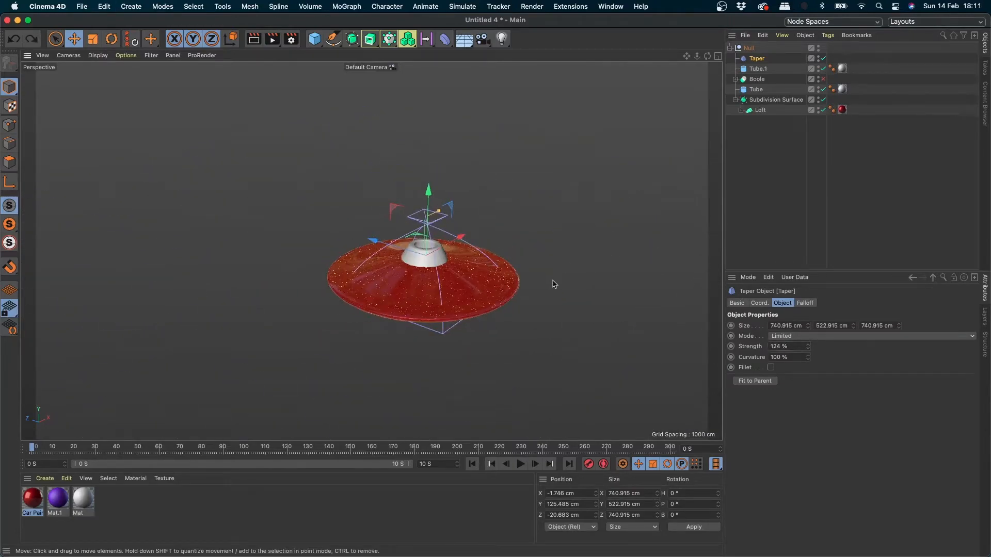
pyautogui.scroll(5, 442, 281)
pyautogui.keyDown('alt'); pyautogui.moveTo(489, 263); pyautogui.dragTo(515, 303); pyautogui.keyUp('alt')
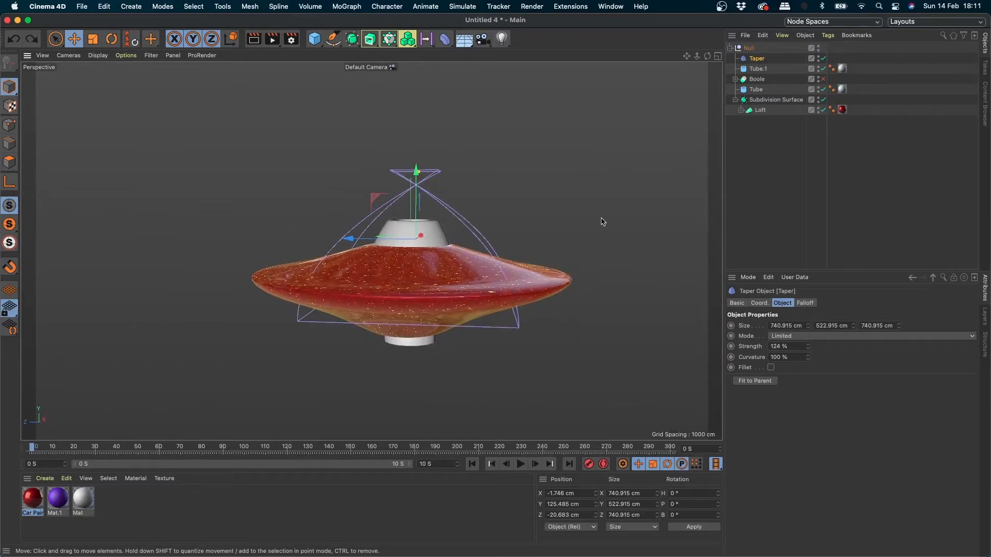
pyautogui.click(771, 202)
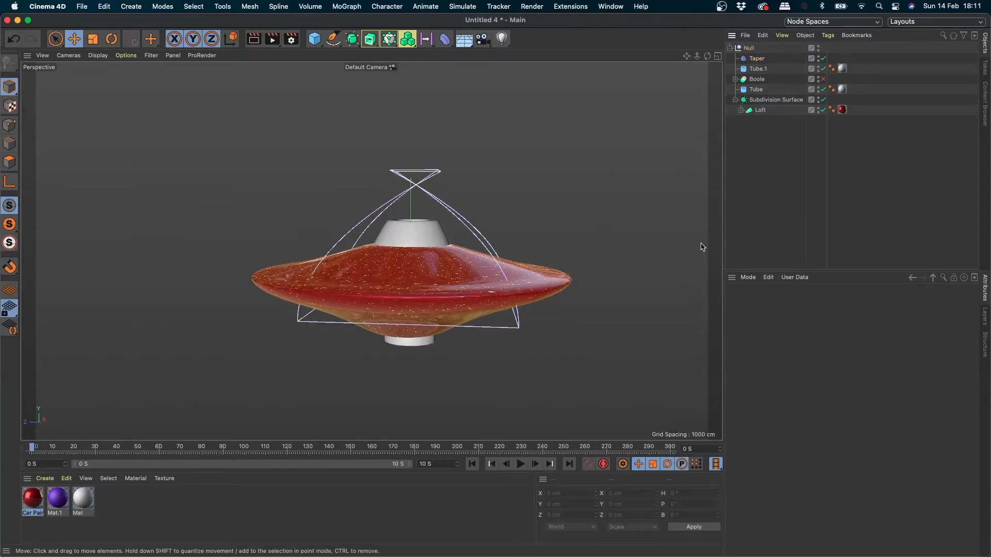
pyautogui.click(755, 58)
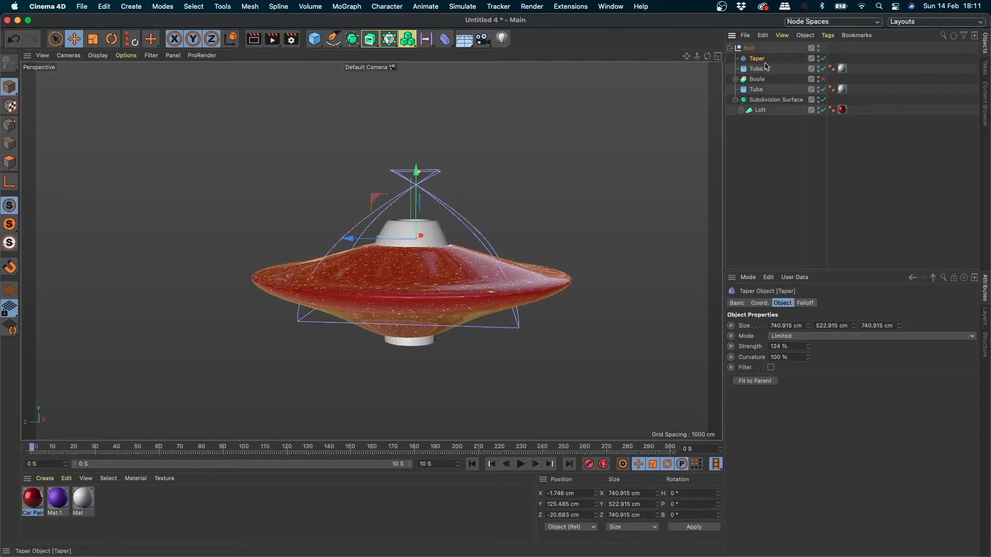
pyautogui.click(444, 39)
# Switch to Finder, open the video ProMéxico (Converted).mov in QuickTime Player and show it full screen.
pyautogui.click(27, 540)
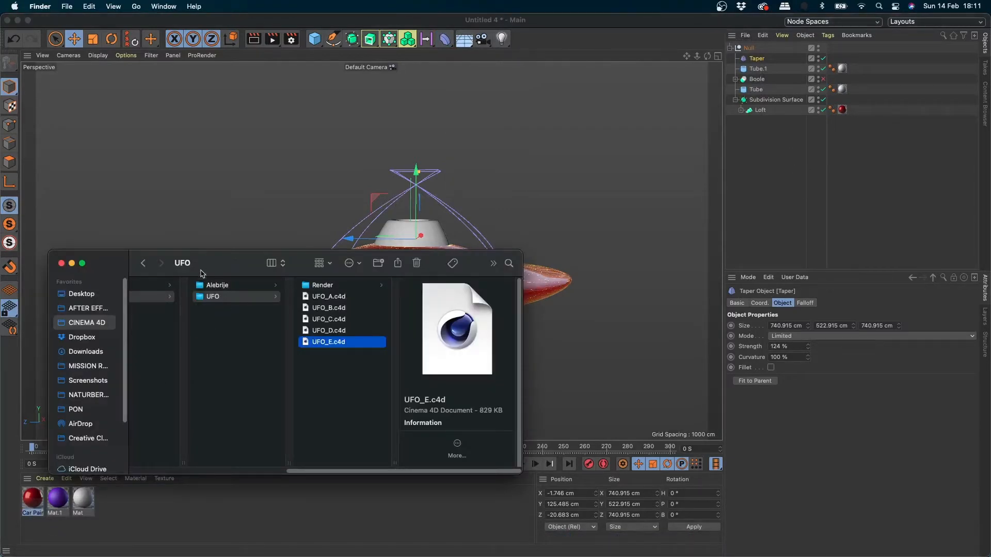
pyautogui.moveTo(114, 260); pyautogui.dragTo(0, 260)
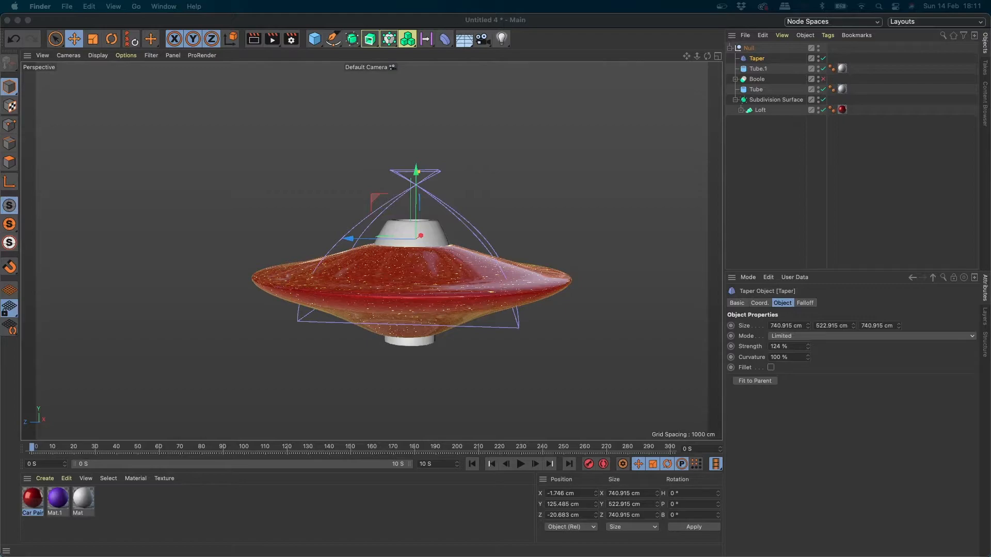
pyautogui.moveTo(0, 330); pyautogui.dragTo(492, 68)
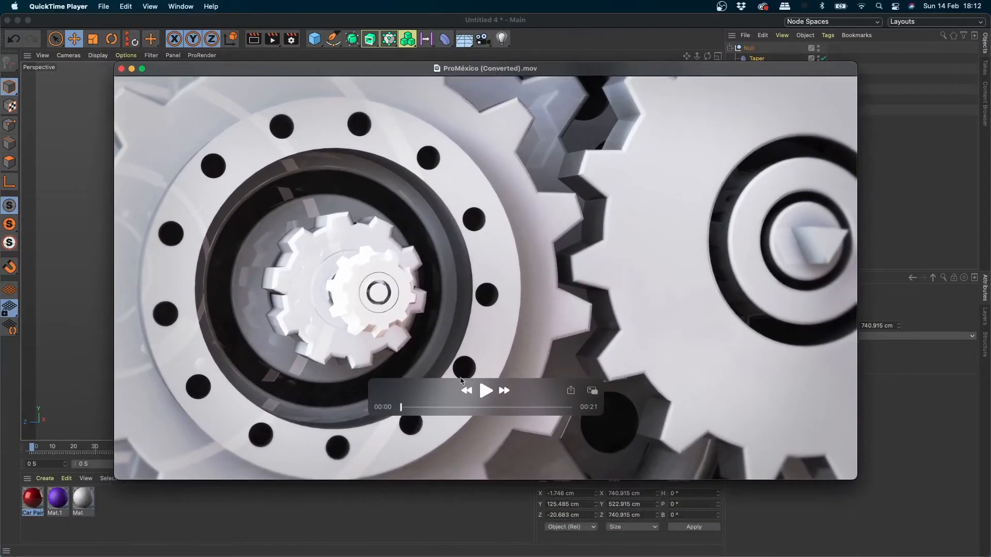
pyautogui.press('super+f')
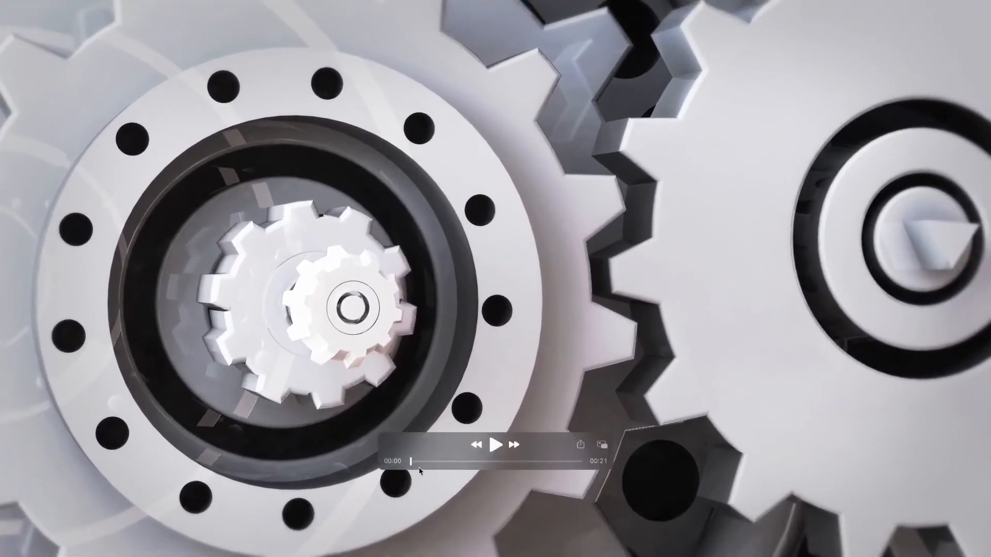
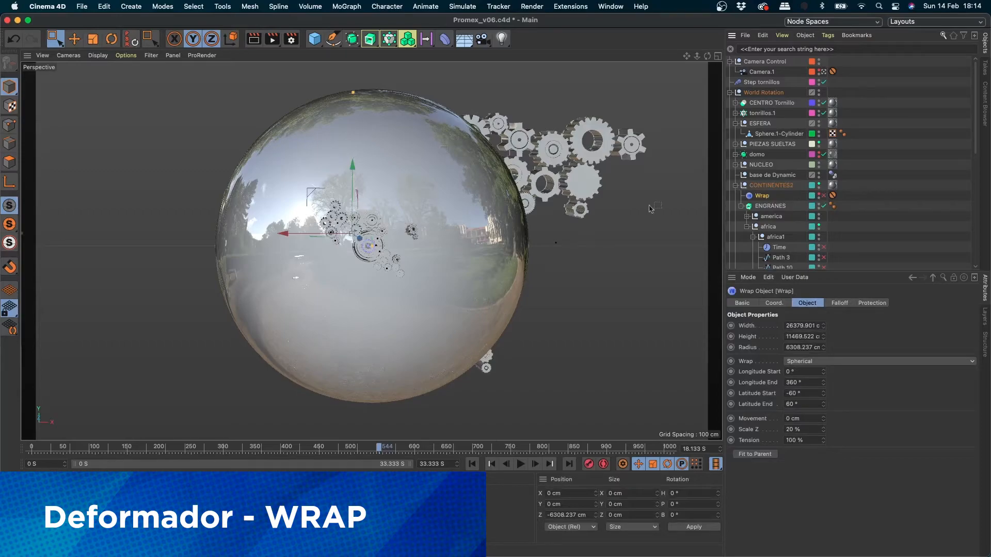
# Try moving the CONTINENTES2 null to about X 2936 cm with its Wrap deformer switched on and off, then undo the changes.
pyautogui.click(823, 196)
pyautogui.click(823, 196)
pyautogui.click(771, 185)
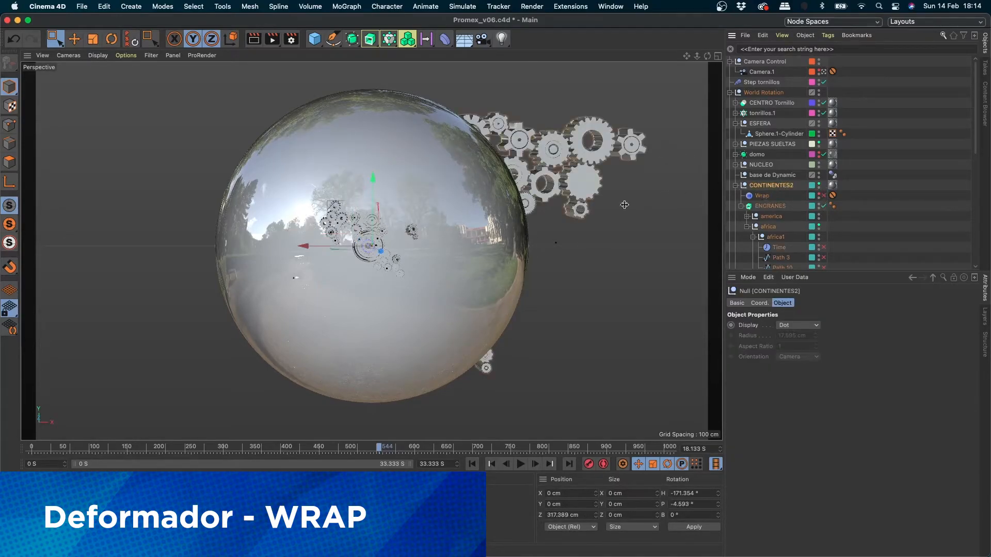
pyautogui.moveTo(294, 247); pyautogui.dragTo(431, 245)
pyautogui.click(823, 196)
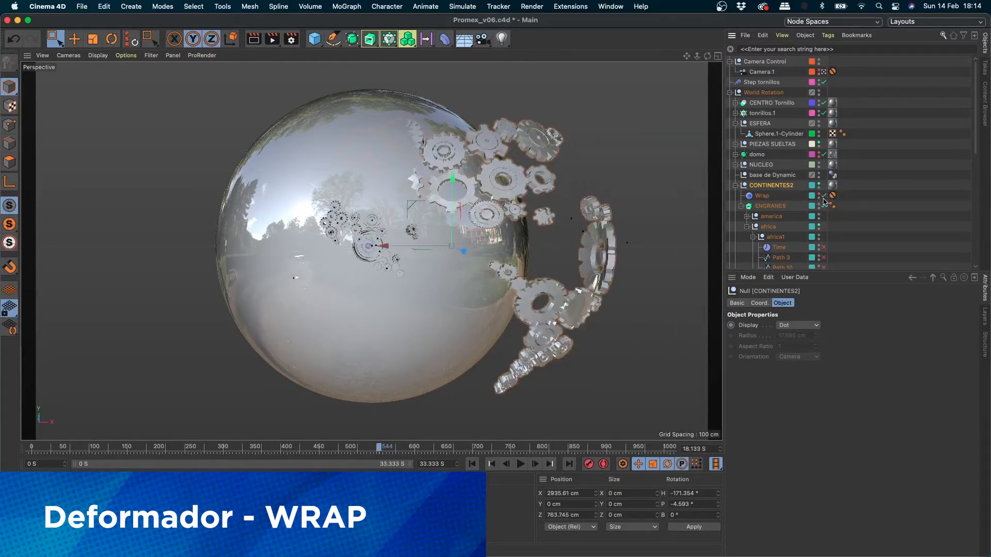
pyautogui.press('super+z')
pyautogui.press('super+z')
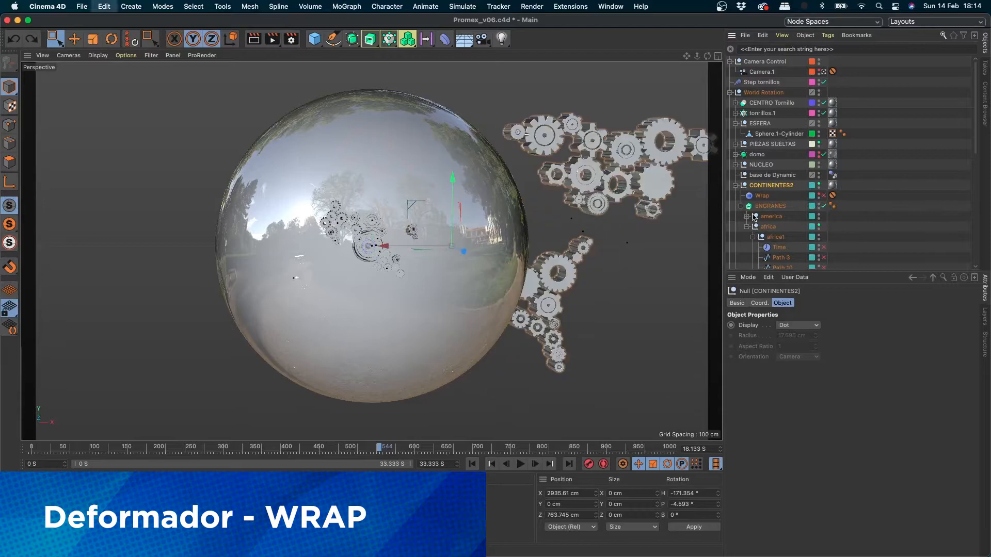
# Enable the Wrap deformer on the gears and scrub the animation to frame 125.
pyautogui.click(823, 196)
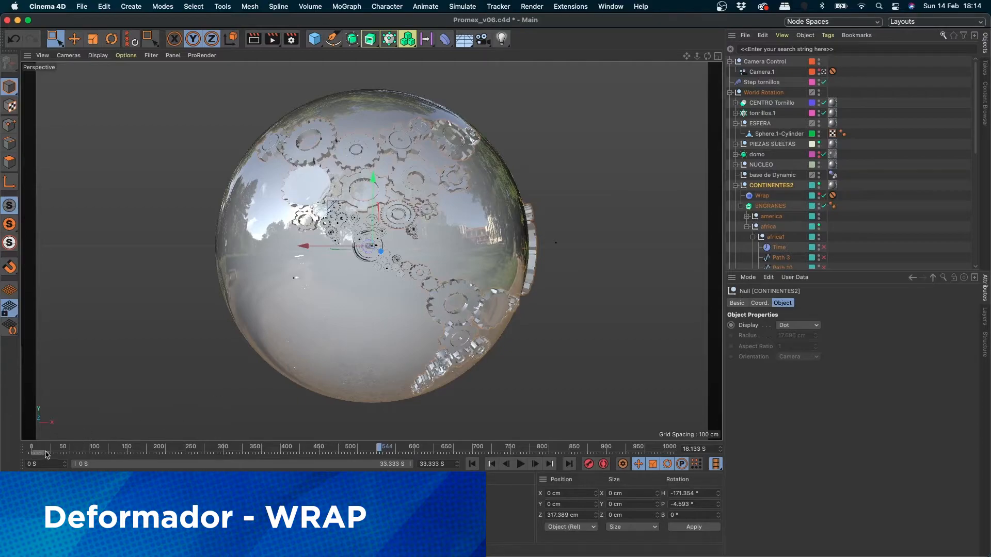
pyautogui.moveTo(40, 447); pyautogui.dragTo(112, 444)
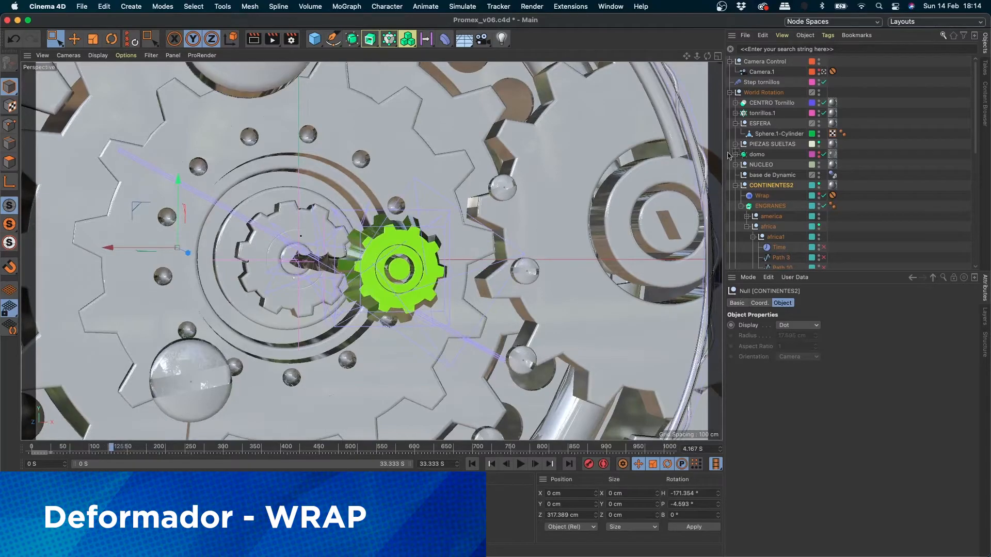
# Select the tonrillos.1 cloner and compare the screws with the Step tornillos effector off and on, scrubbing to frame 147.
pyautogui.click(735, 186)
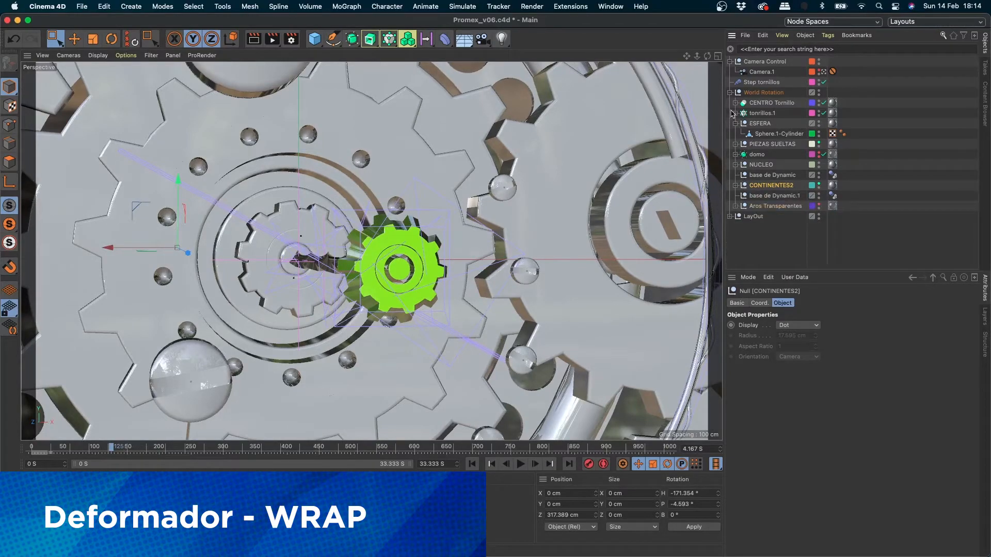
pyautogui.click(735, 114)
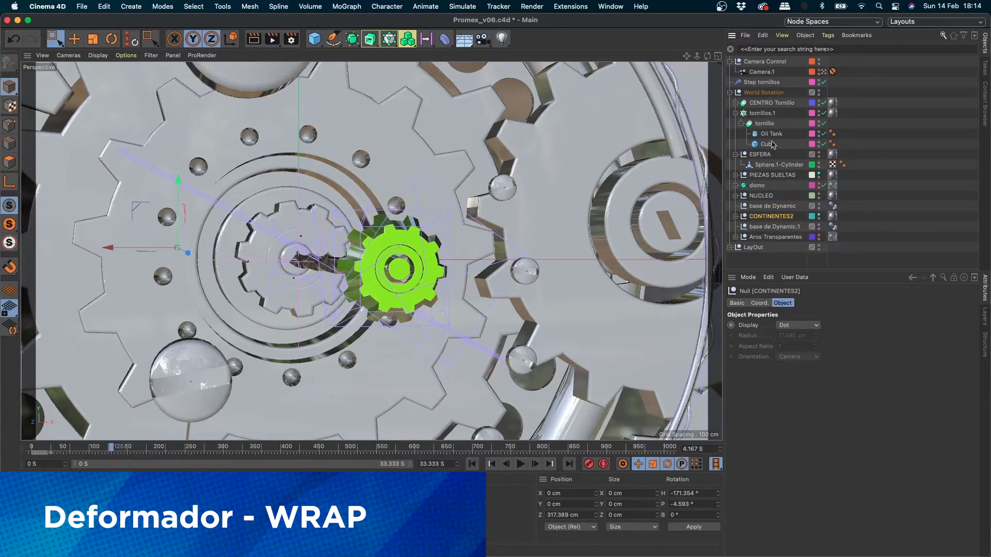
pyautogui.click(760, 113)
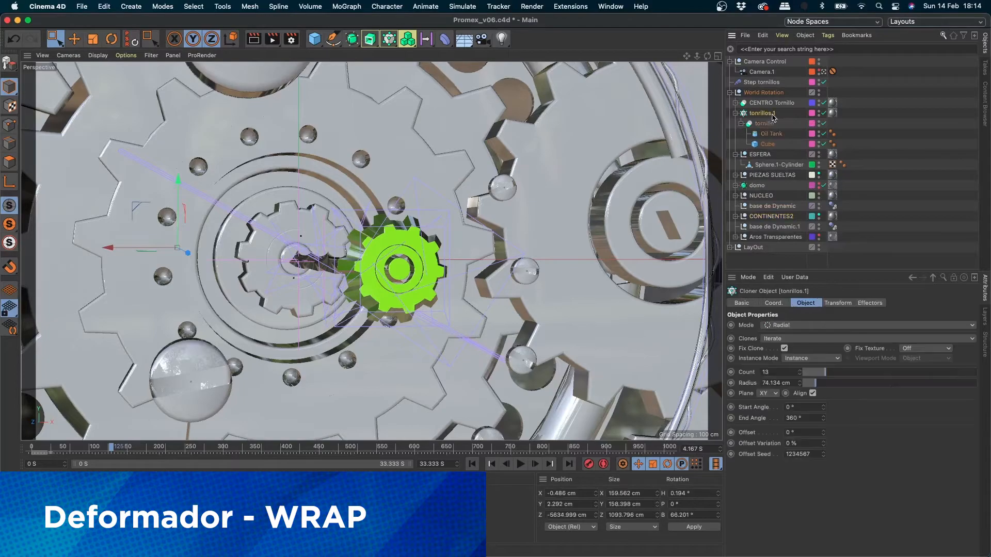
pyautogui.click(824, 82)
pyautogui.click(824, 83)
pyautogui.click(824, 83)
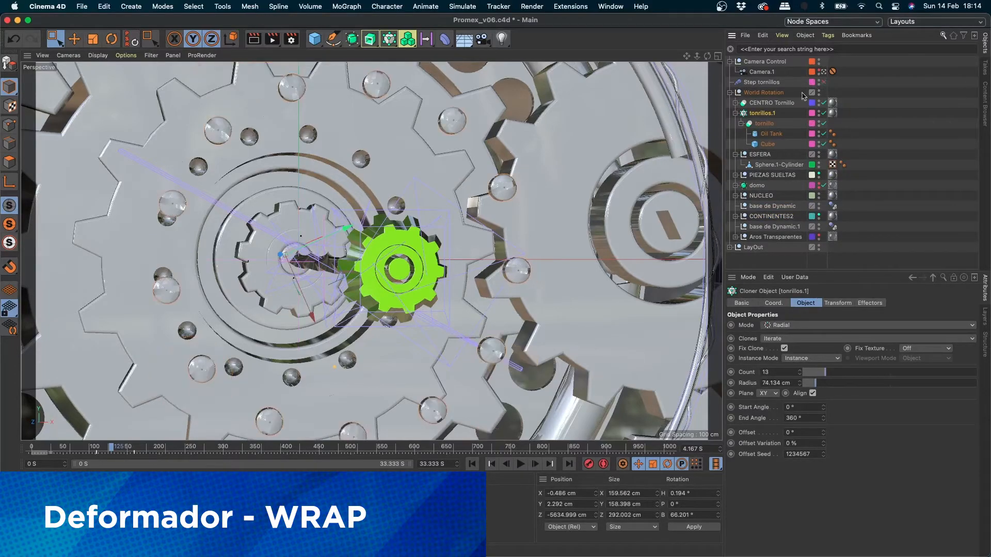
pyautogui.moveTo(64, 447); pyautogui.dragTo(126, 448)
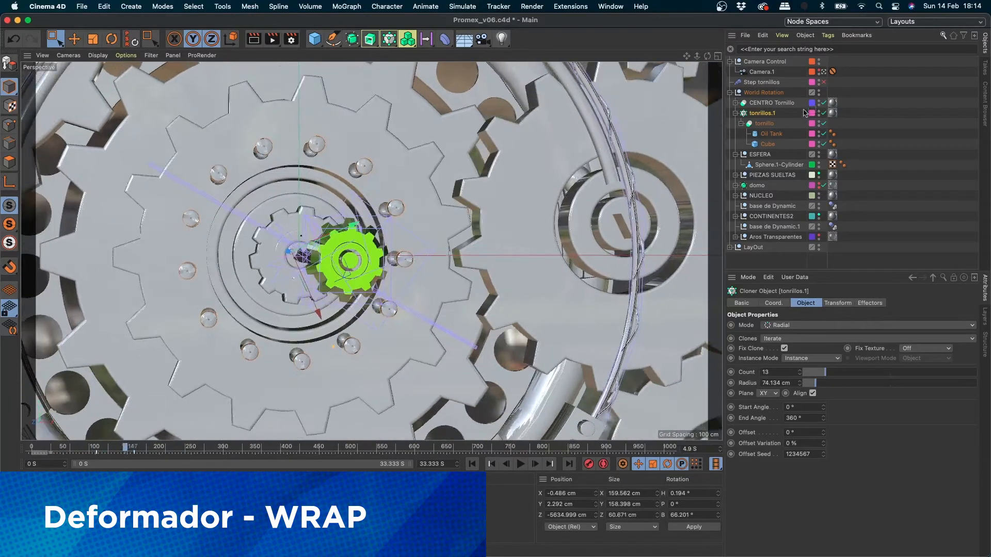
pyautogui.click(823, 83)
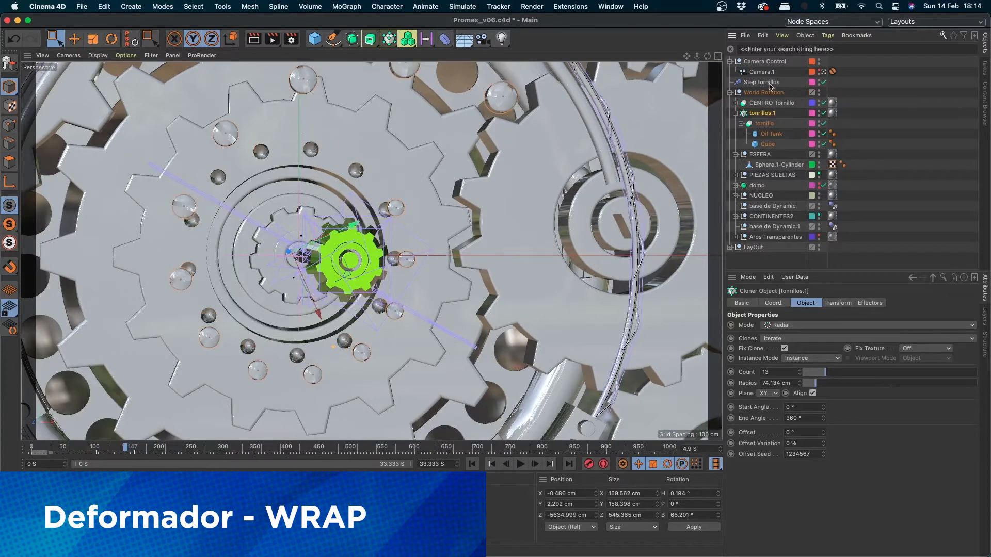
# Inspect the Step tornillos effector's settings and locate the Step effector among the MoGraph effectors.
pyautogui.click(770, 84)
pyautogui.click(443, 39)
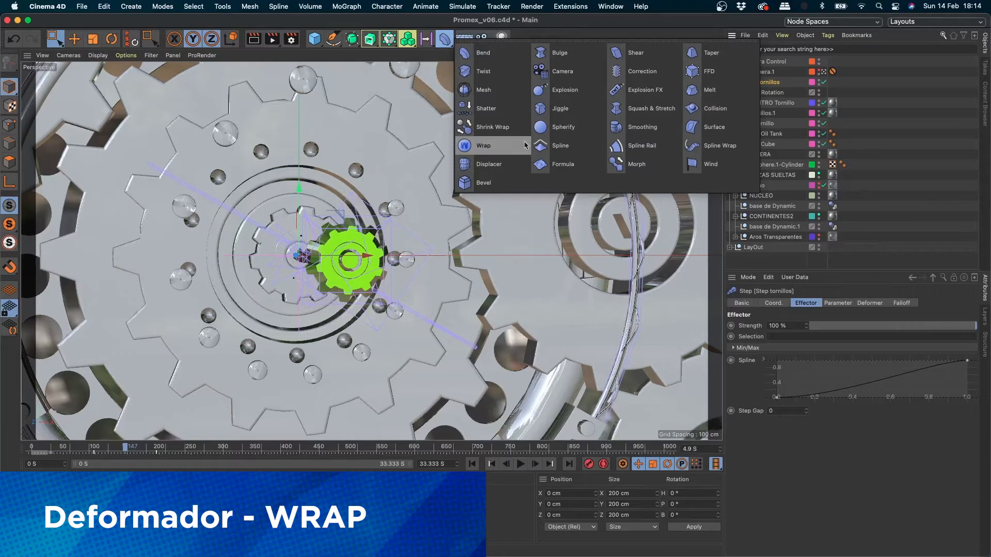
pyautogui.click(374, 42)
pyautogui.click(392, 40)
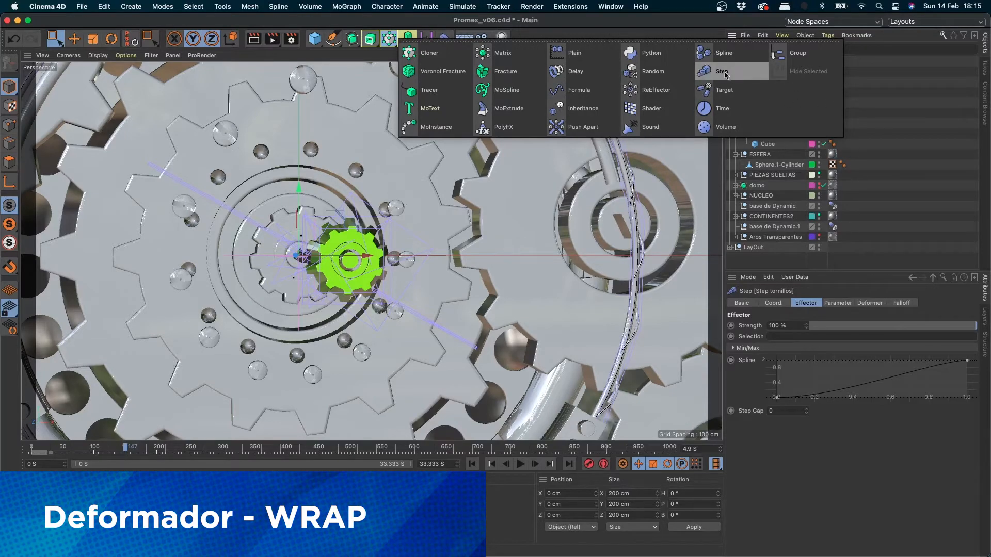
pyautogui.click(897, 105)
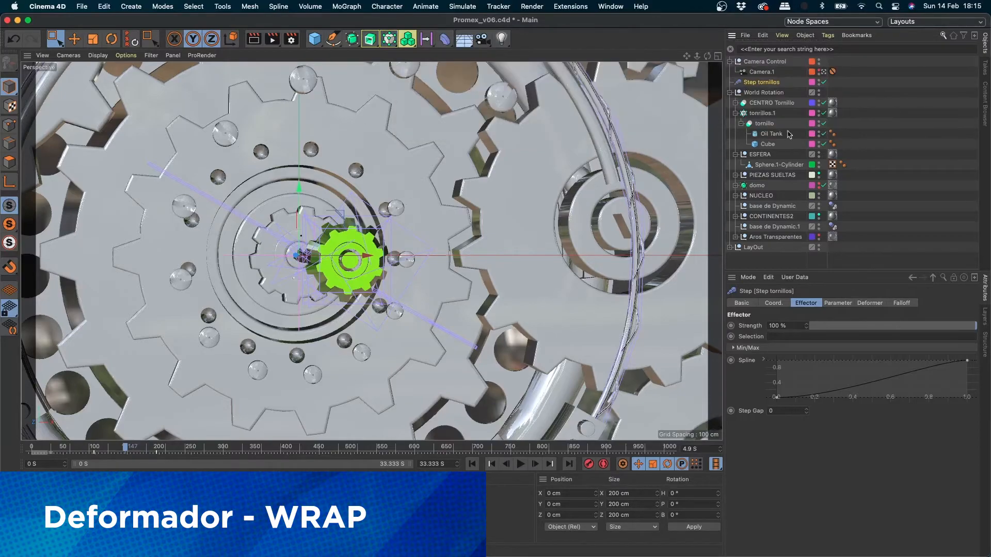
# Collapse the World Rotation hierarchy, scrub the gear animation to frame 347 and look over the spline generators such as Extrude.
pyautogui.click(730, 93)
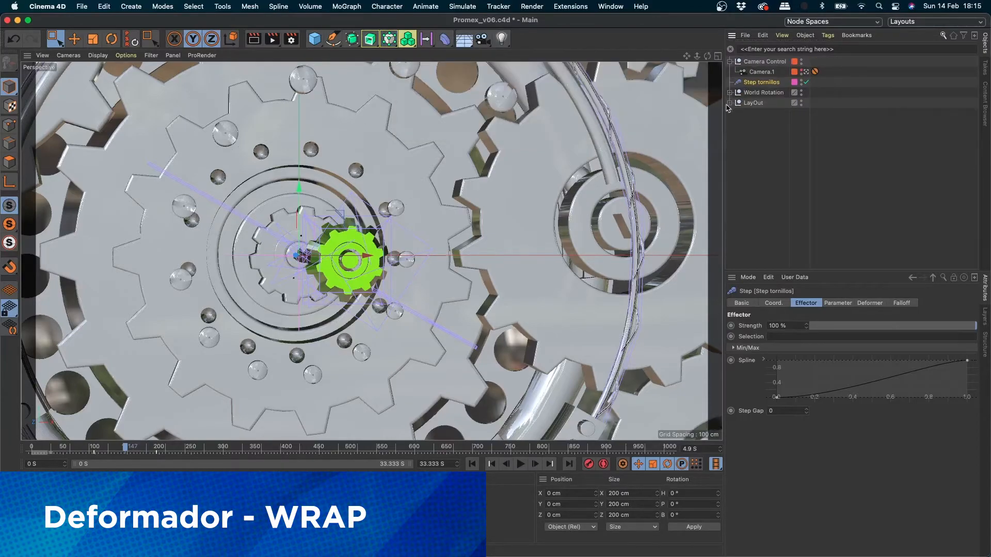
pyautogui.moveTo(126, 449); pyautogui.dragTo(261, 441)
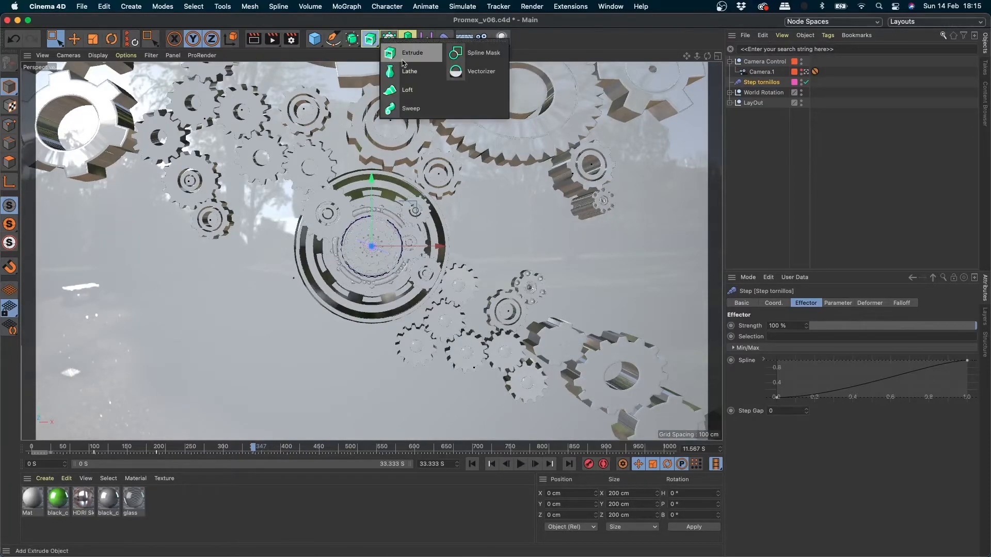
pyautogui.click(370, 39)
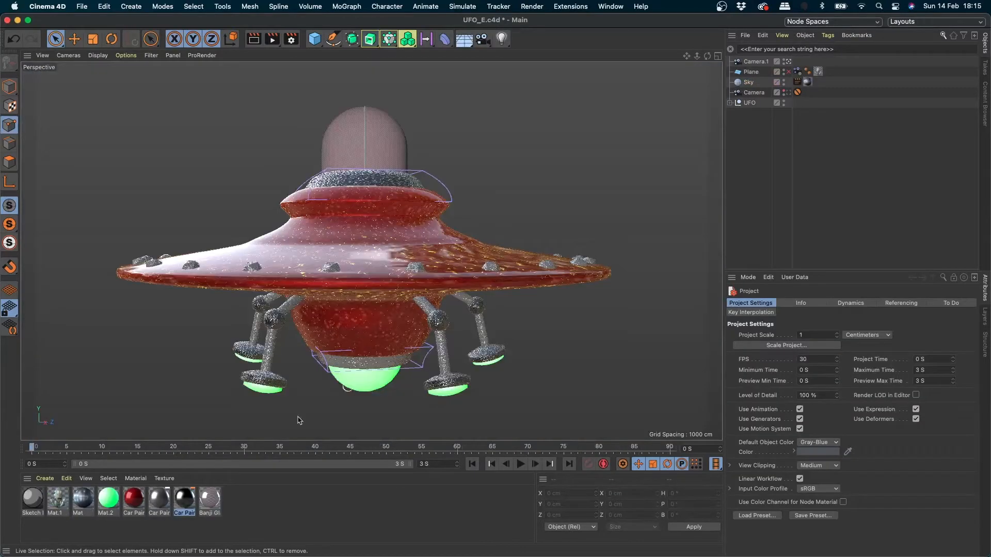
# Switch from Untitled 4 to the UFO_E project and select its Car Paint - Grey Metallic 01 material.
pyautogui.click(615, 5)
pyautogui.click(642, 297)
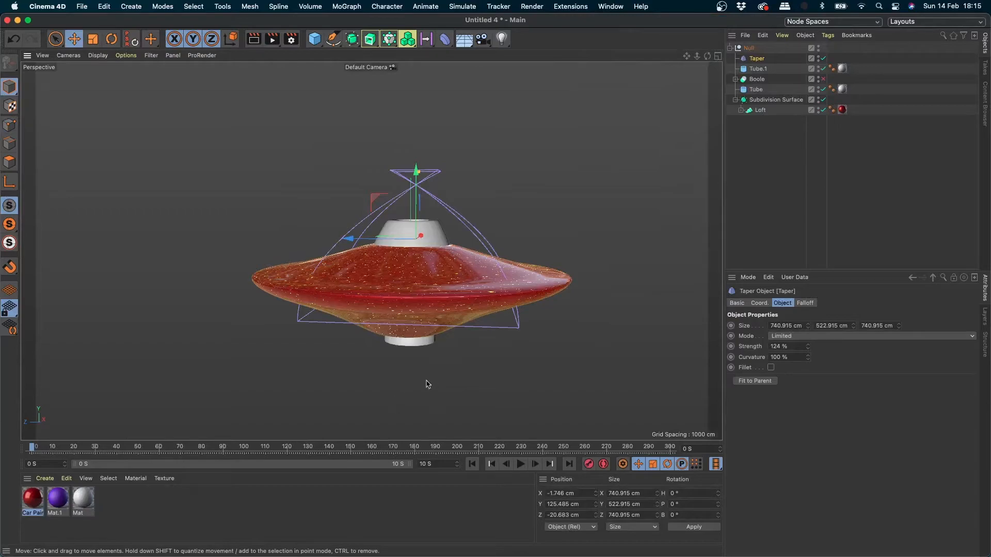
pyautogui.click(611, 7)
pyautogui.click(642, 323)
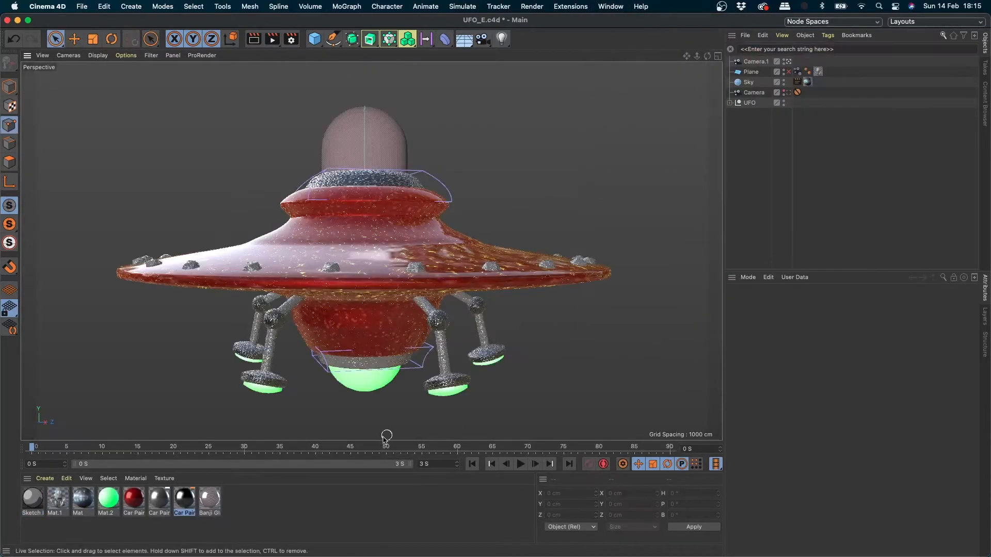
pyautogui.click(159, 499)
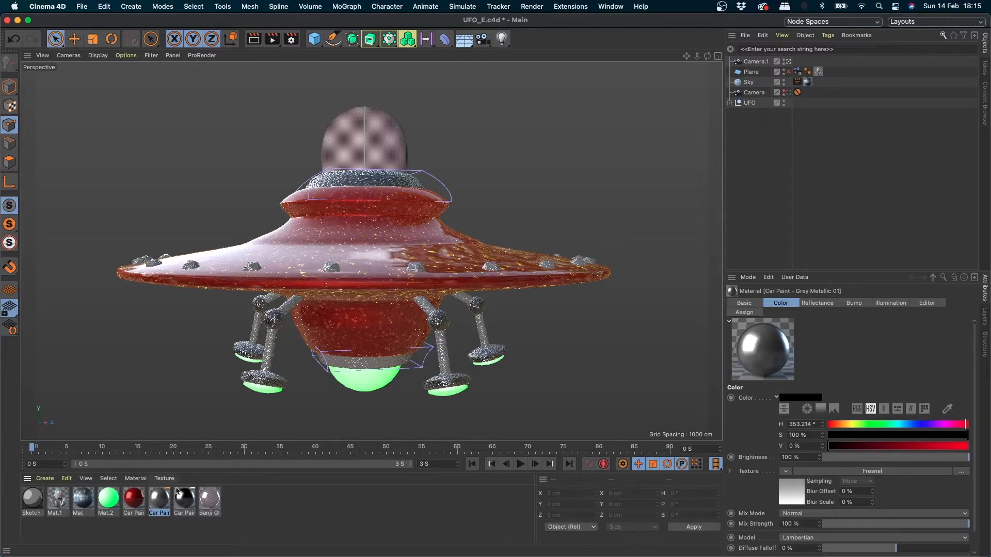
# Paste a second Car Paint - Cherry Metallic material into the Untitled 4 project and delete the Taper deformer.
pyautogui.click(610, 6)
pyautogui.click(614, 337)
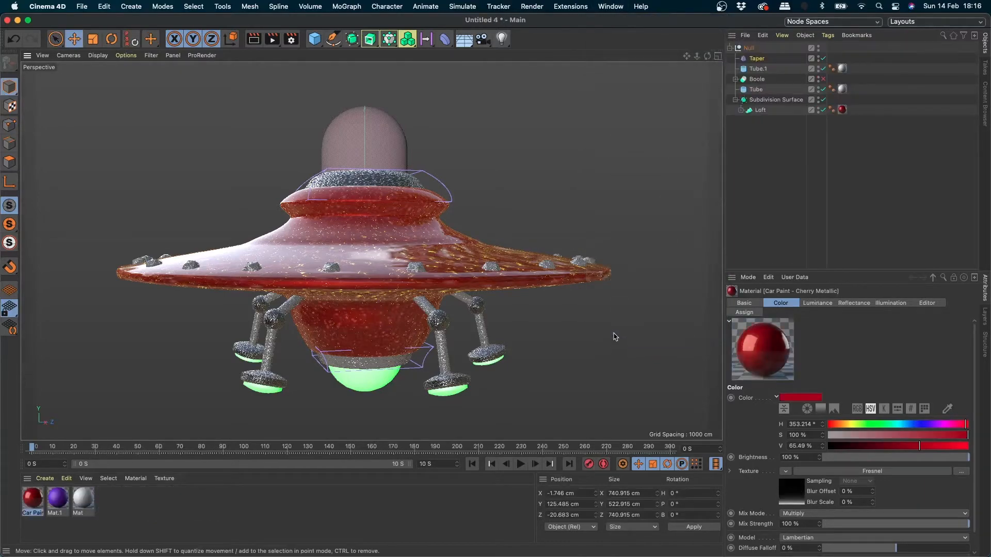
pyautogui.press('super+v')
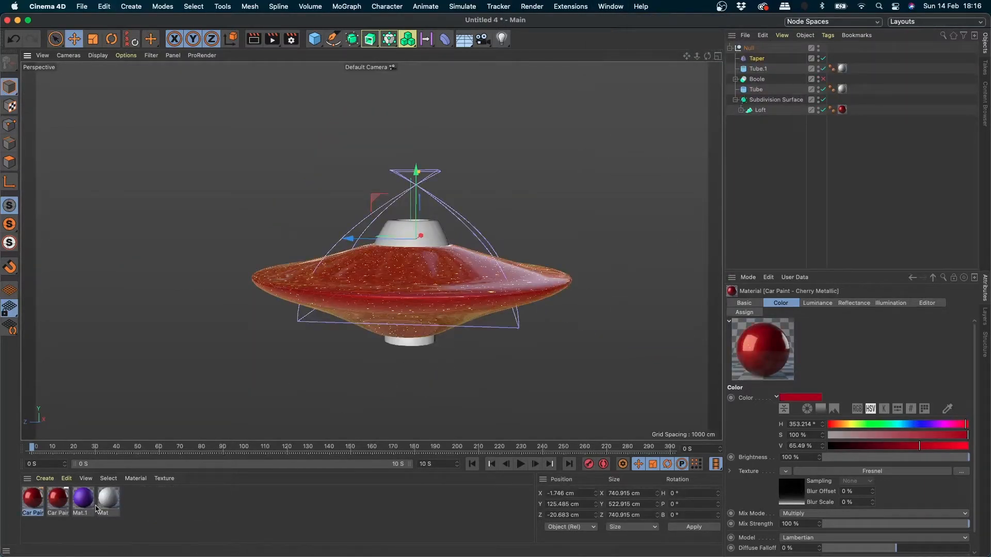
pyautogui.press('Delete')
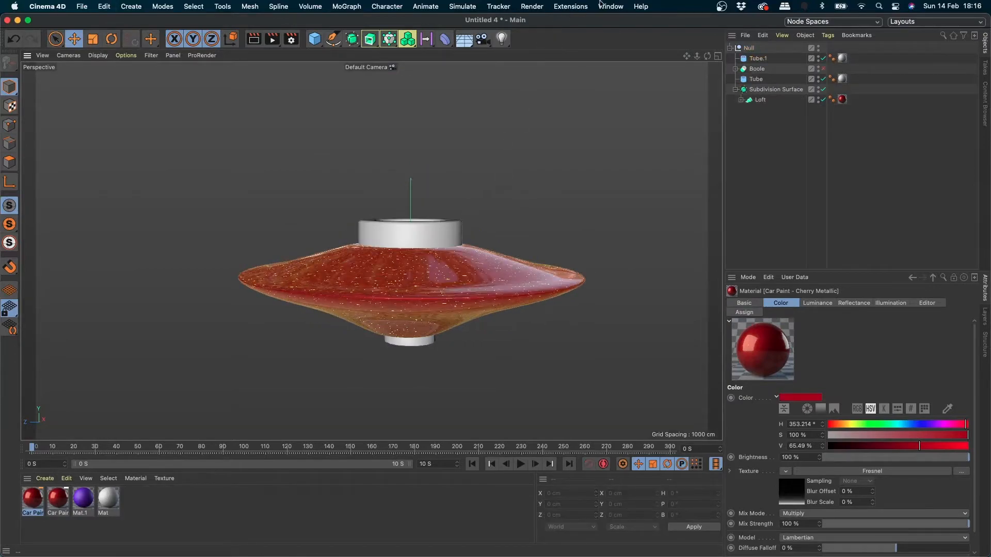
# Copy the Car Paint - Grey Metallic 01 material from UFO_E, return to Untitled 4 and clear the material selection.
pyautogui.click(610, 6)
pyautogui.click(628, 326)
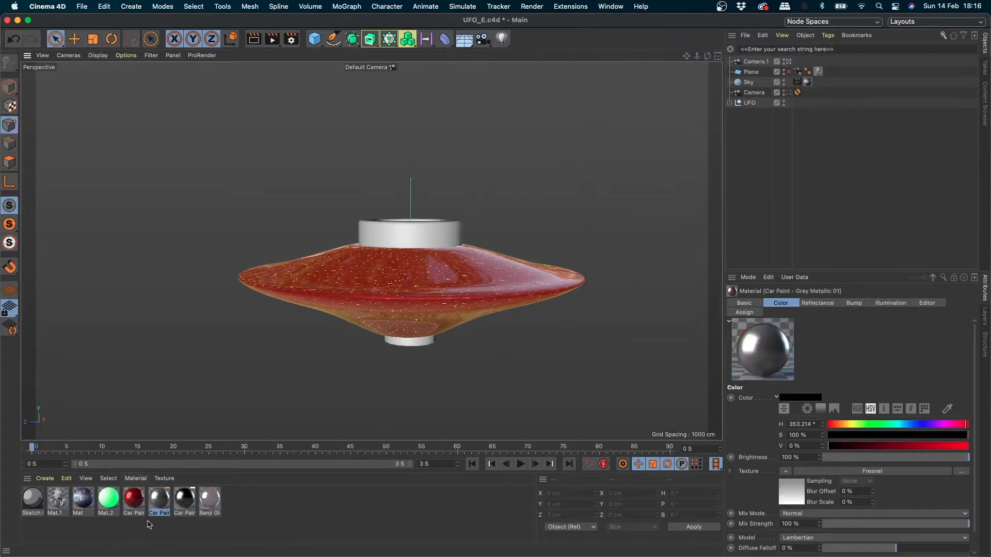
pyautogui.click(160, 497)
pyautogui.press('super+c')
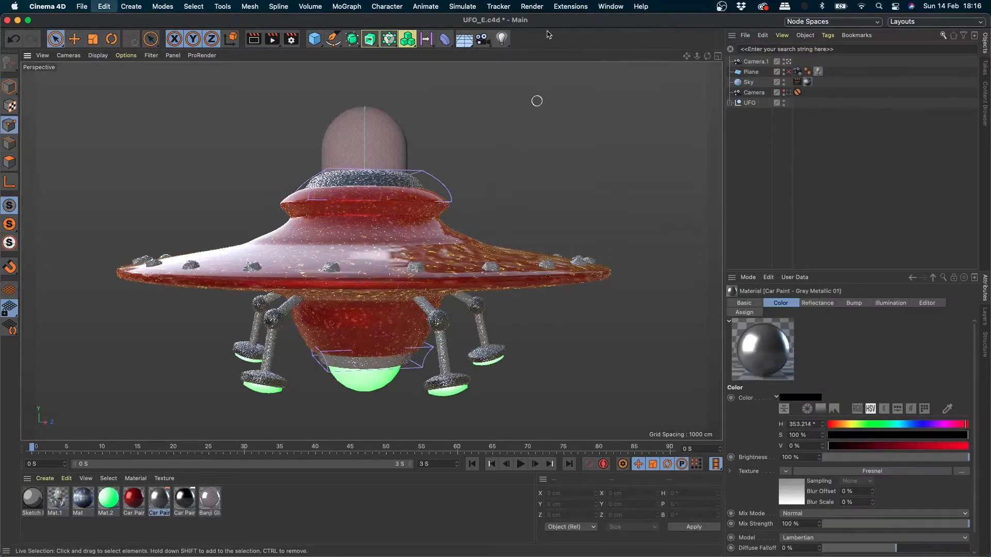
pyautogui.click(611, 6)
pyautogui.click(627, 338)
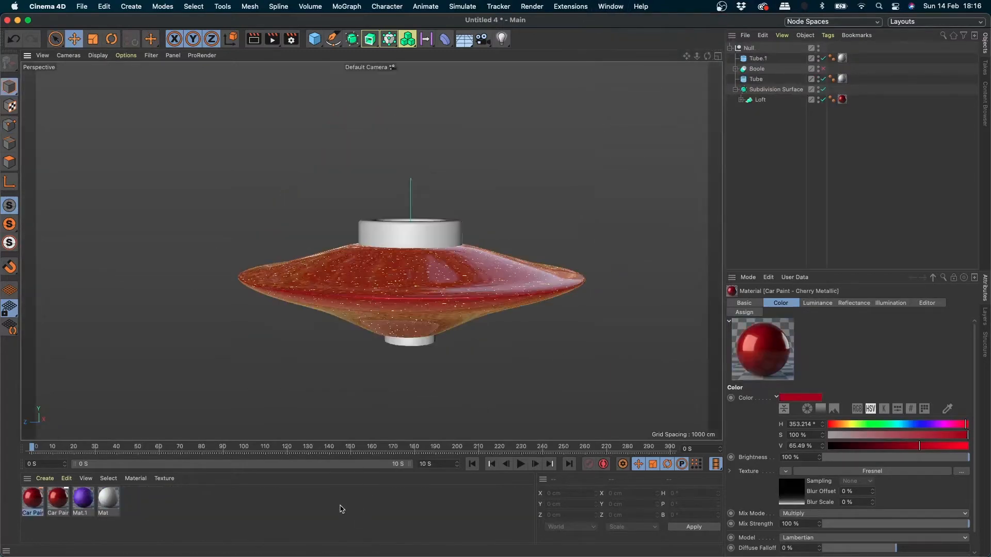
pyautogui.click(287, 519)
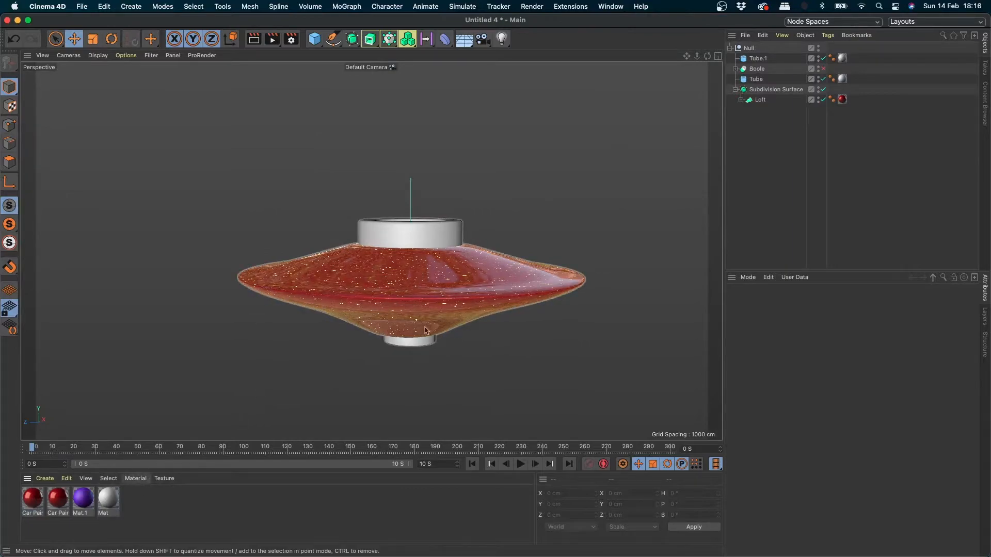
# Edit the first Car Paint - Cherry Metallic material and set its Color channel to a green of H 81°, S 88 %, V 93 %.
pyautogui.doubleClick(33, 498)
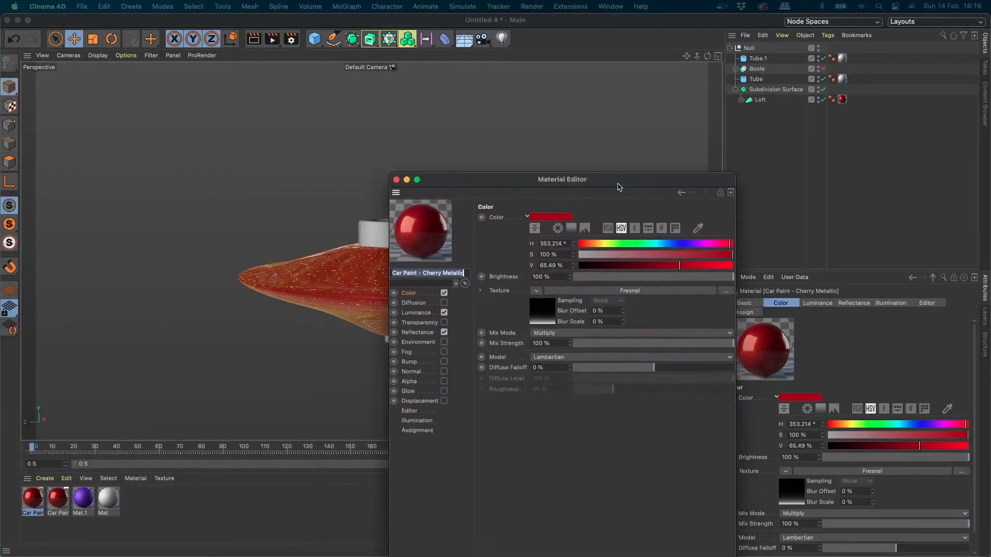
pyautogui.moveTo(594, 185); pyautogui.dragTo(585, 186)
pyautogui.click(656, 197)
pyautogui.click(663, 208)
pyautogui.moveTo(635, 122); pyautogui.dragTo(890, 169)
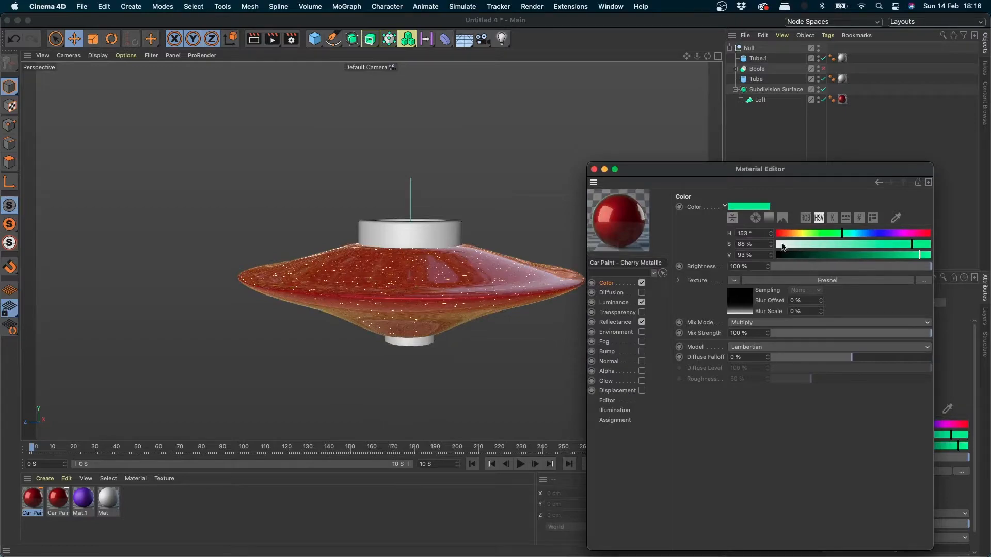
pyautogui.click(818, 281)
pyautogui.click(607, 283)
pyautogui.click(811, 233)
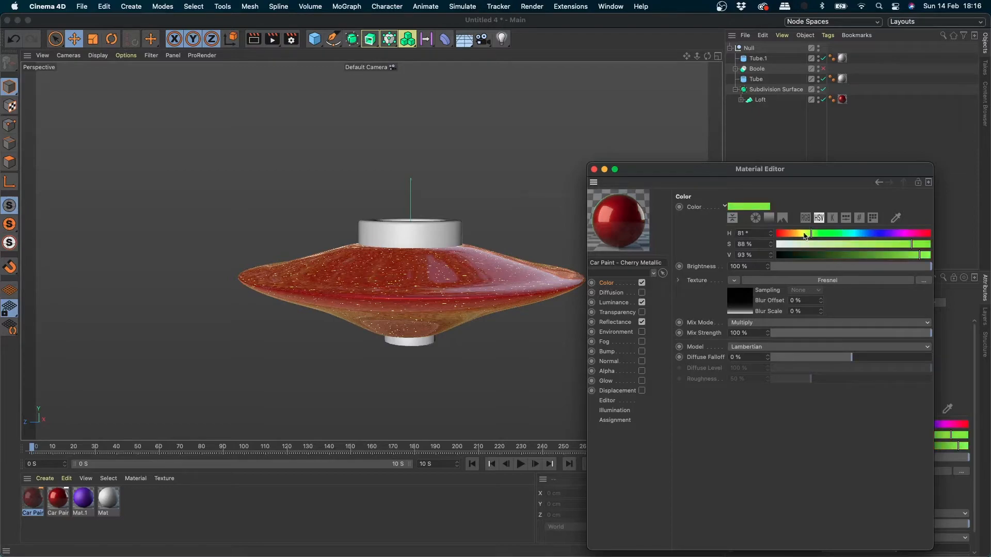
# In the Luminance channel's Layer shader, set the lowest Lumas layer's color to a blue with a hue of 244°.
pyautogui.click(614, 303)
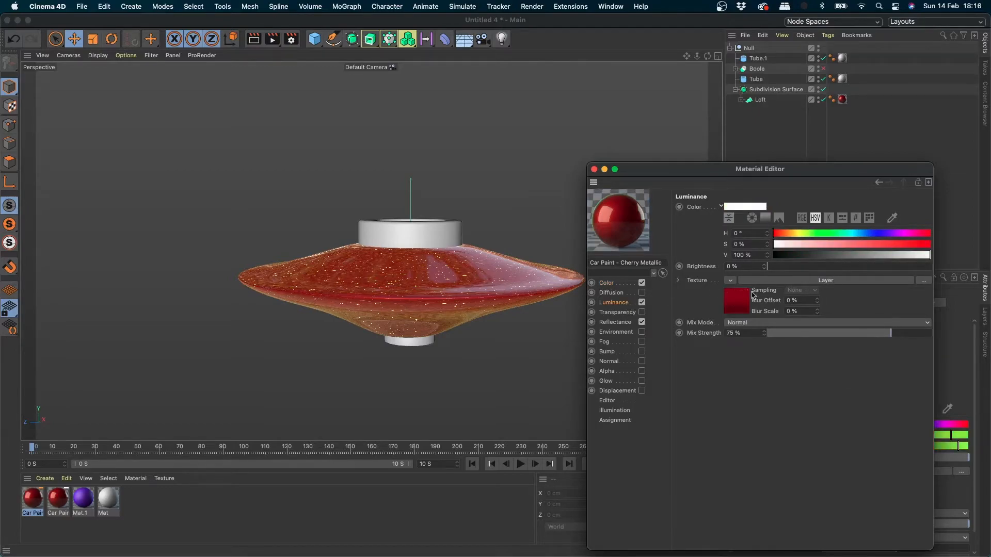
pyautogui.click(733, 281)
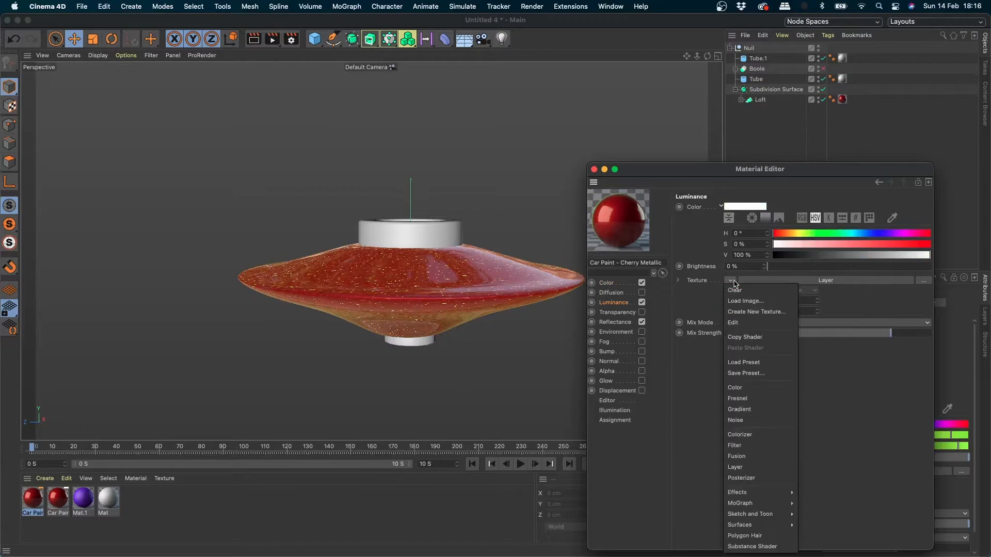
pyautogui.click(665, 303)
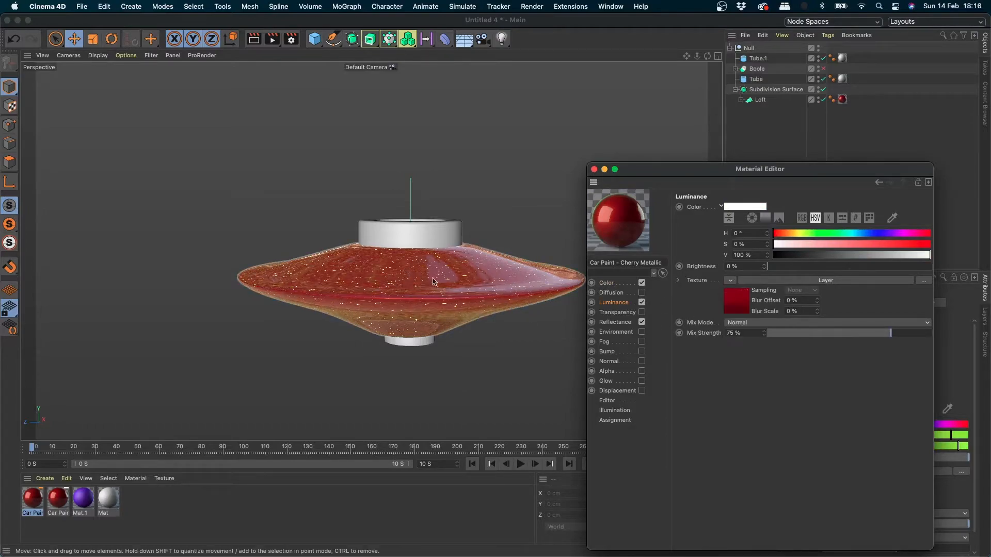
pyautogui.click(738, 305)
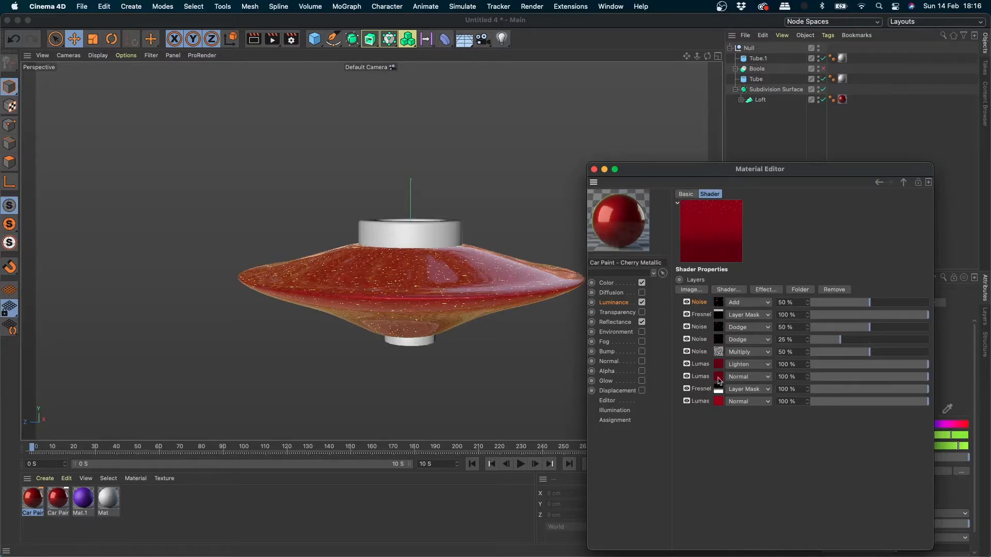
pyautogui.click(718, 403)
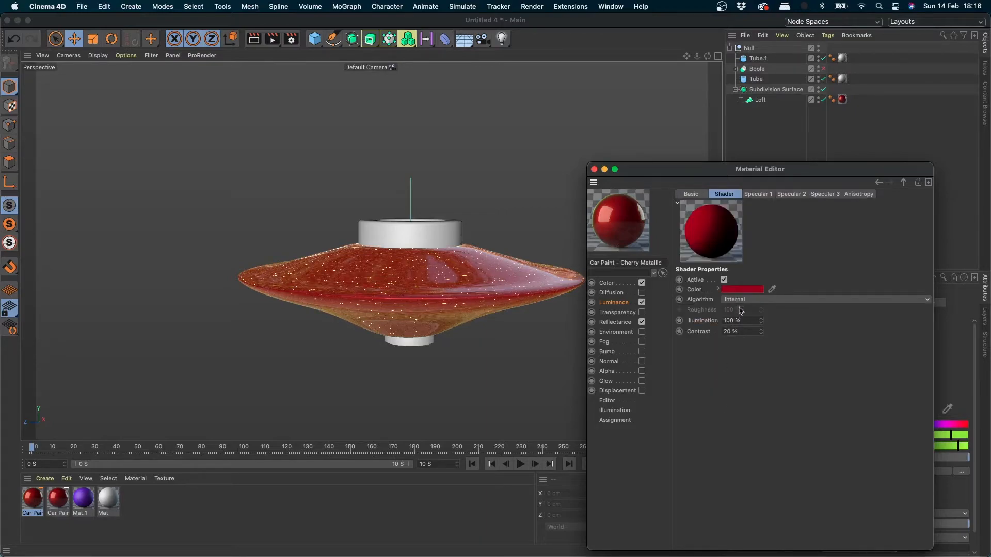
pyautogui.click(741, 289)
pyautogui.click(799, 291)
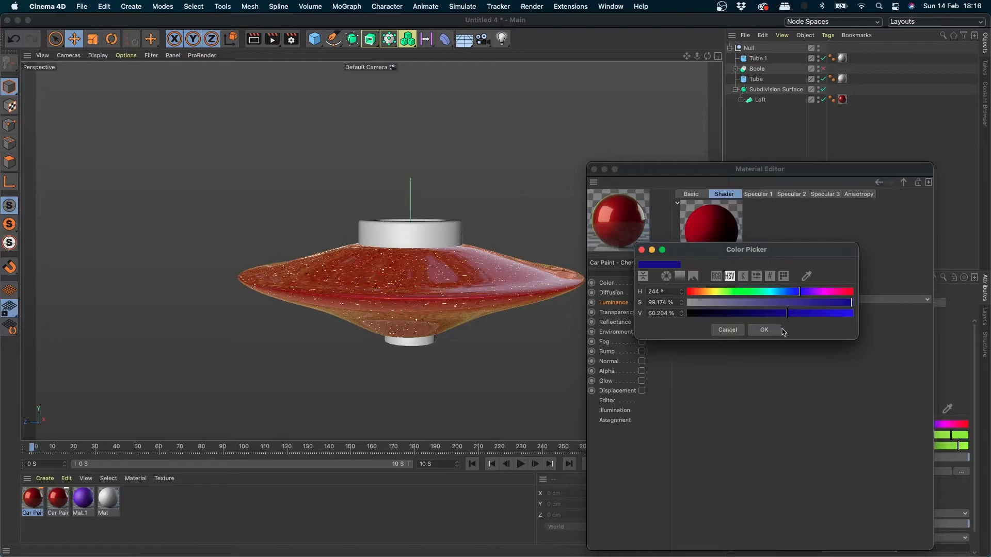
pyautogui.click(764, 330)
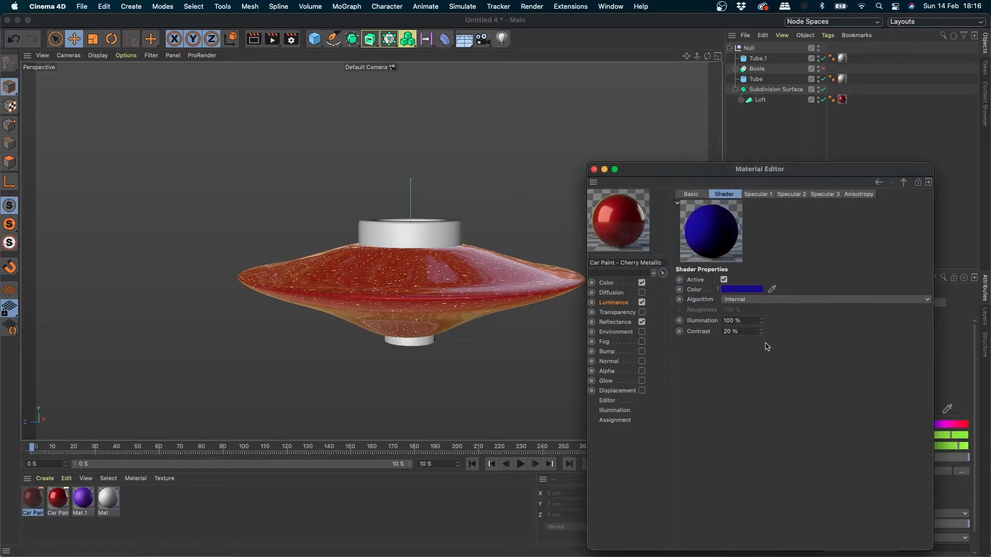
# Set the Reflectance Layer 01 color to a darker green with a hue of 122° and close the Material Editor.
pyautogui.click(626, 283)
pyautogui.click(623, 302)
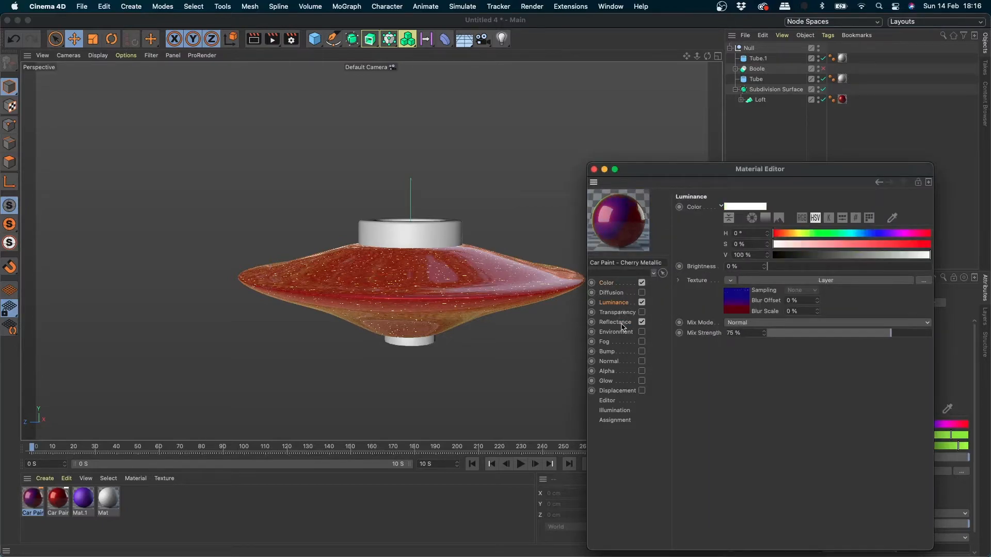
pyautogui.click(619, 323)
pyautogui.click(741, 463)
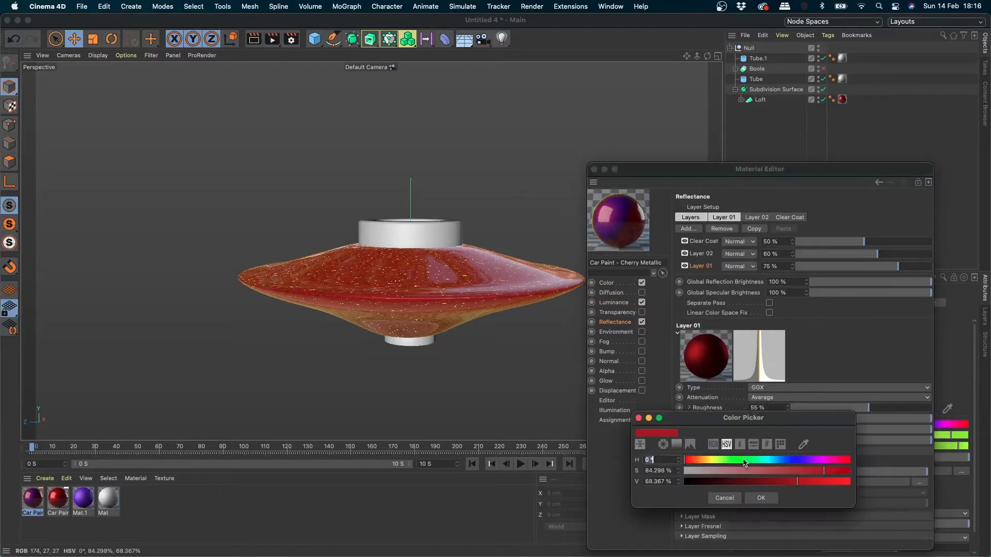
pyautogui.click(741, 459)
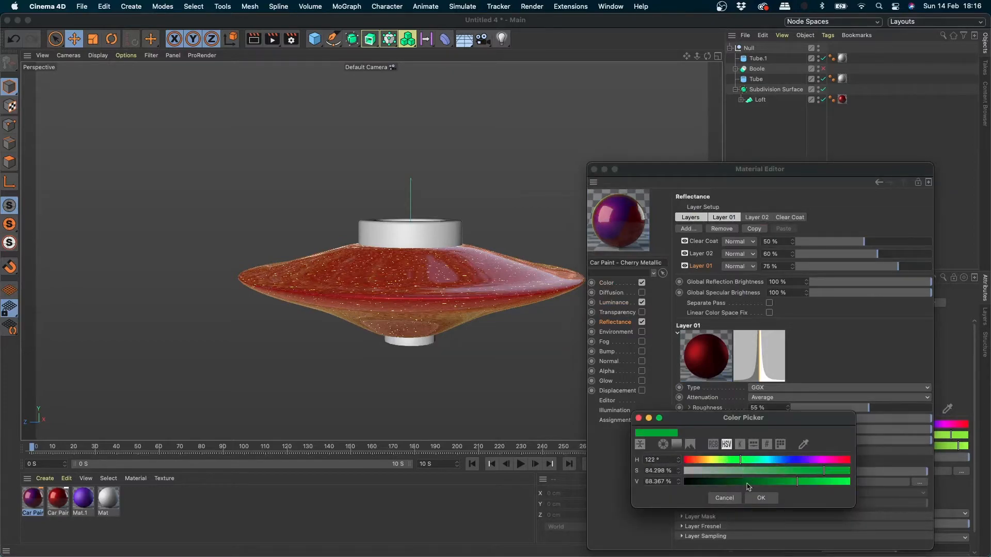
pyautogui.click(778, 482)
pyautogui.click(769, 497)
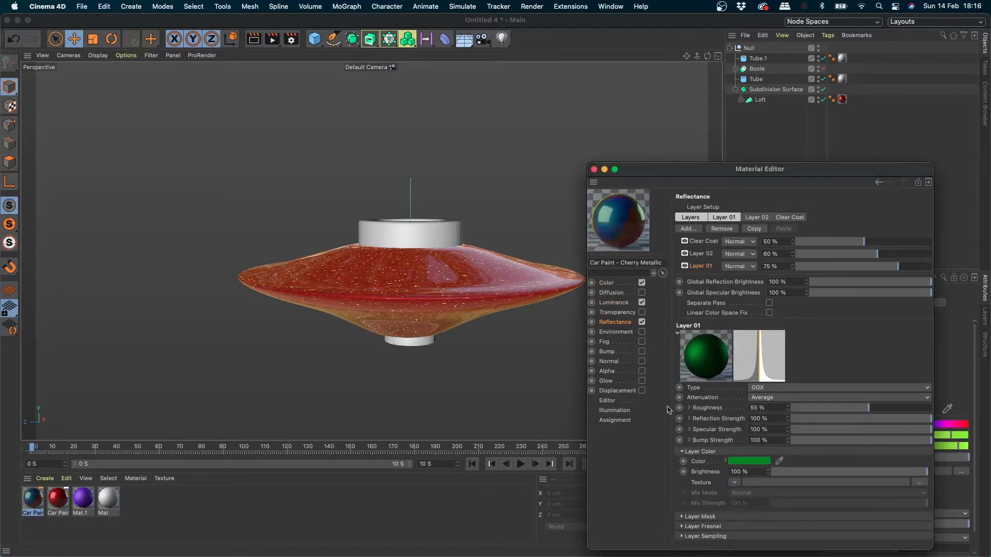
pyautogui.click(594, 169)
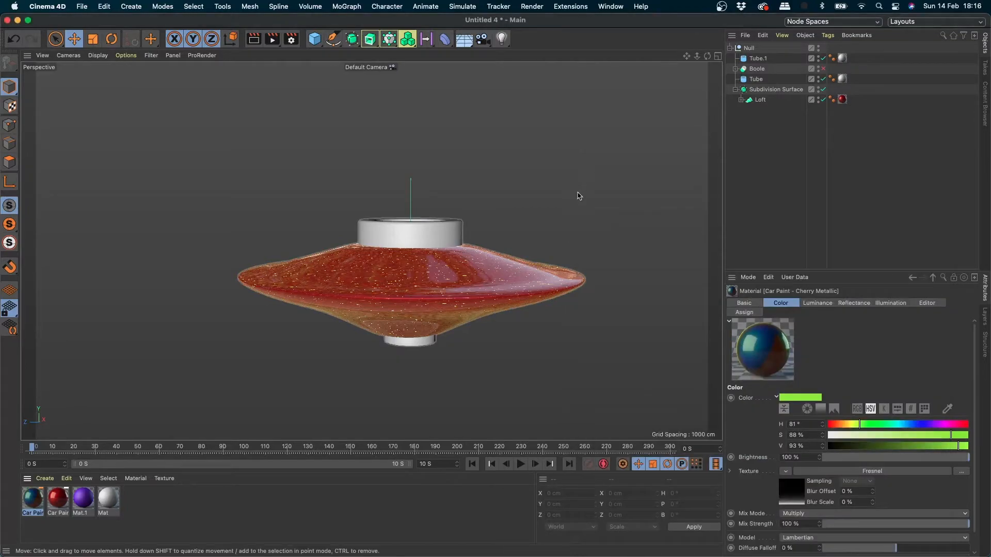
# Test-render the UFO, then add an Omni light and place it at about Y 225 cm, Z 801 cm.
pyautogui.scroll(4, 381, 244)
pyautogui.press('super+r')
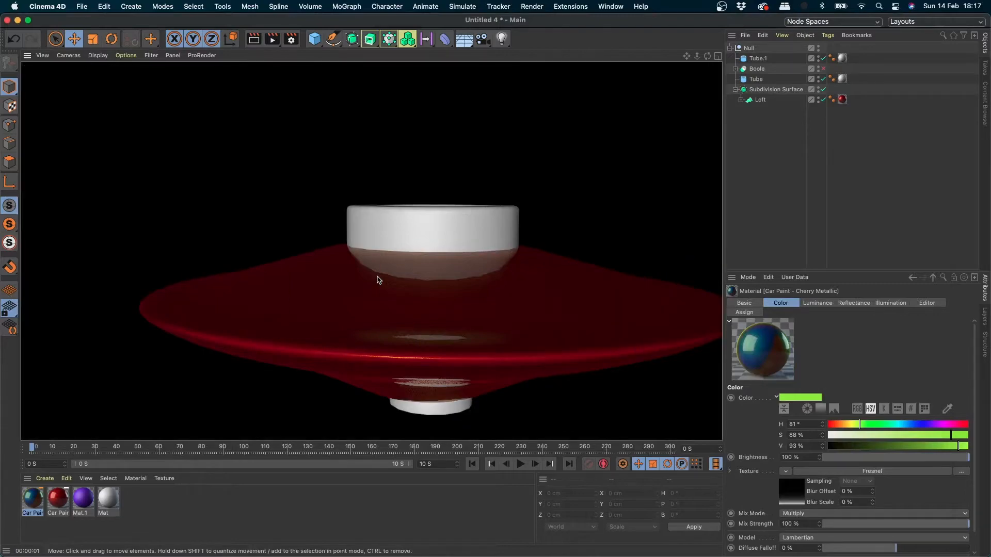
pyautogui.click(502, 39)
pyautogui.click(531, 49)
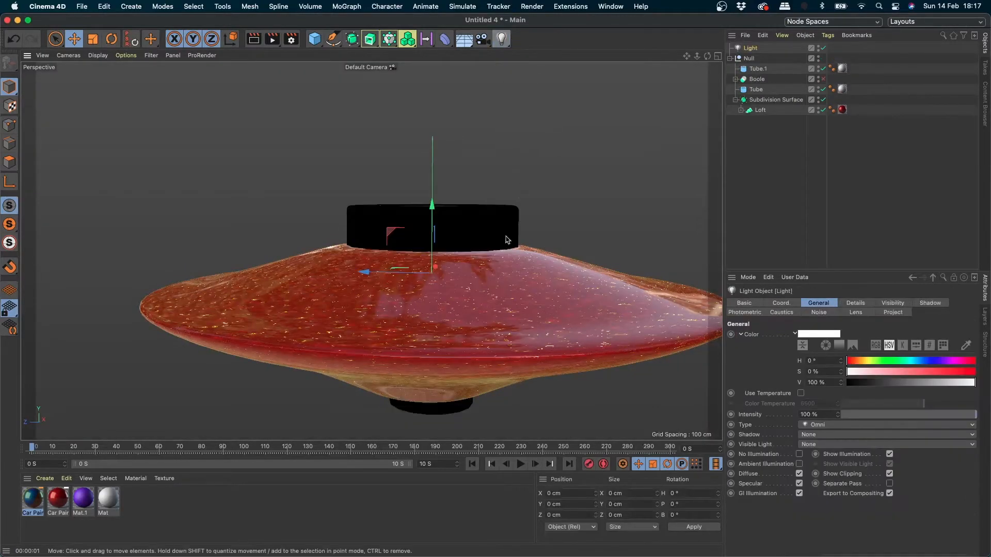
pyautogui.moveTo(432, 250); pyautogui.dragTo(113, 179)
# Replace the Loft's material with the recoloured Car Paint - Cherry Metallic and delete the original red one.
pyautogui.click(60, 500)
pyautogui.moveTo(34, 497)
pyautogui.mouseDown()
pyautogui.moveTo(387, 263)
pyautogui.moveTo(842, 110)
pyautogui.mouseUp()
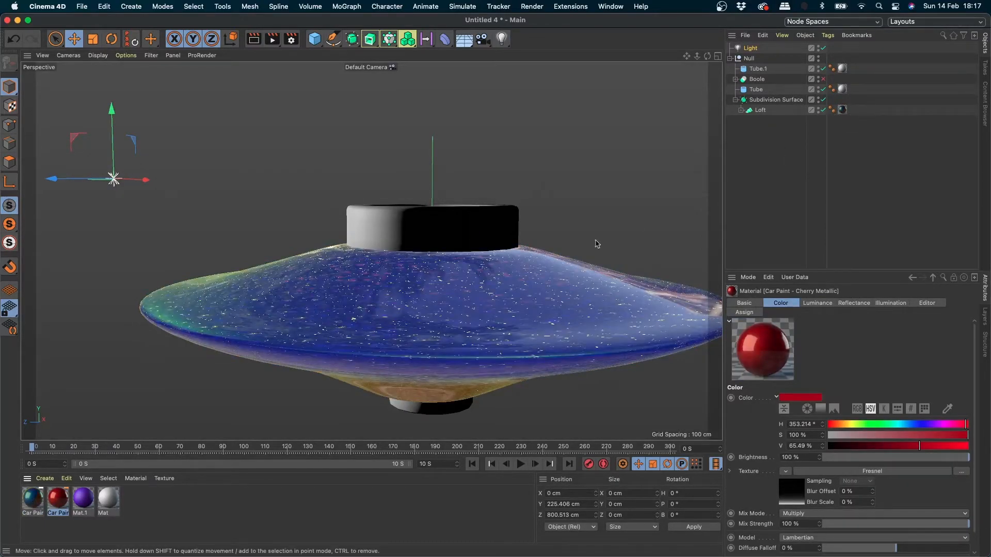
pyautogui.press('Delete')
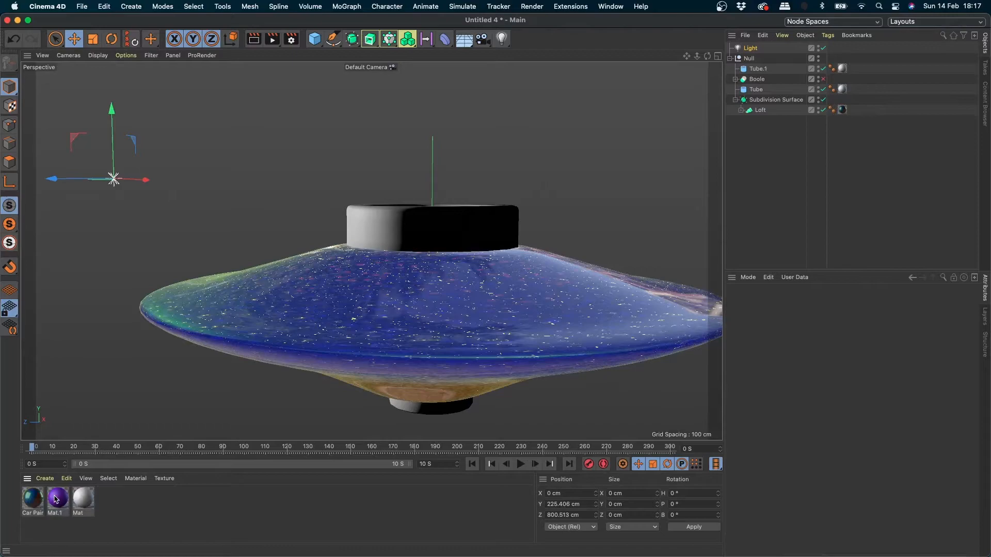
# Test-render the lit UFO in the viewport and select the recoloured Car Paint - Cherry Metallic material.
pyautogui.press('super+r')
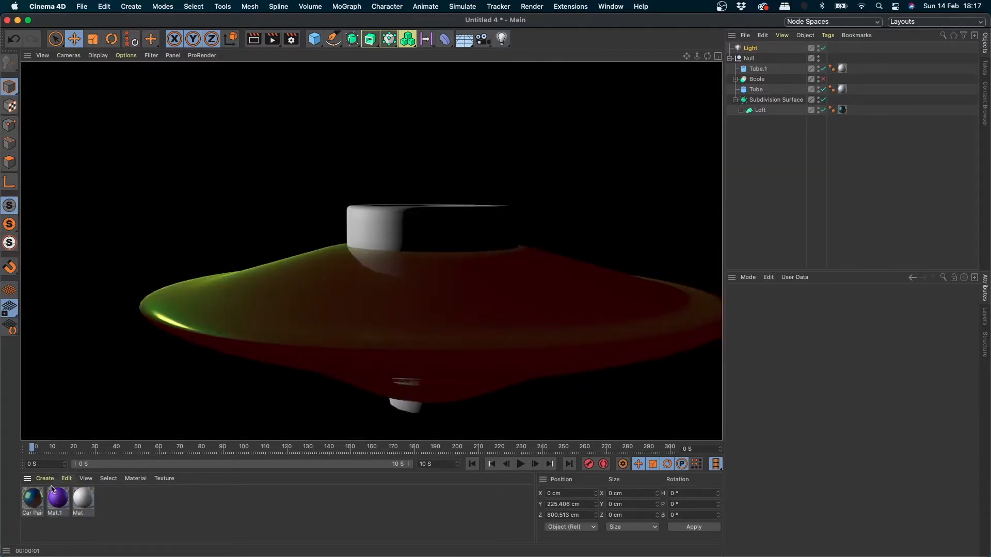
pyautogui.click(33, 498)
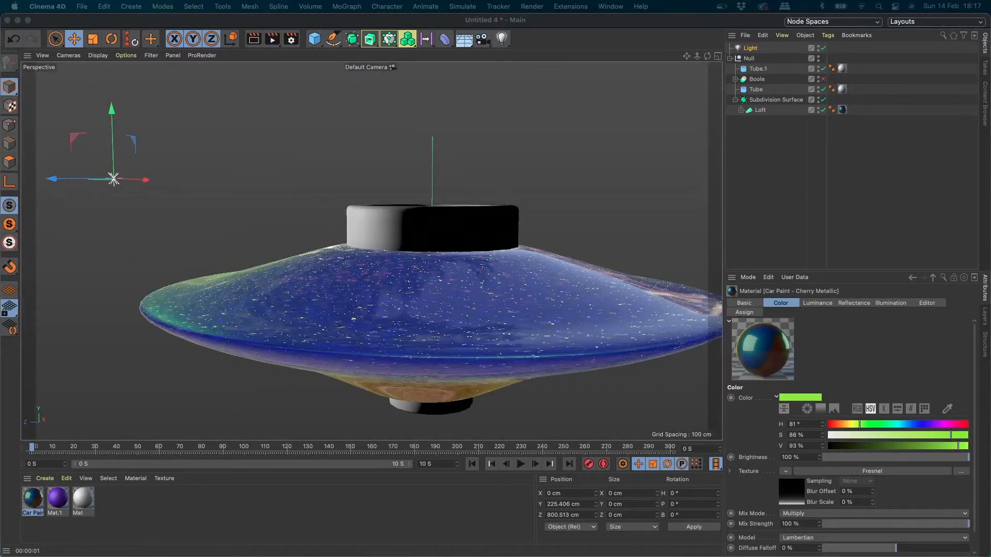
# Open the Car Paint - Cherry Metallic material and inspect the layer shader in its Luminance channel.
pyautogui.doubleClick(33, 498)
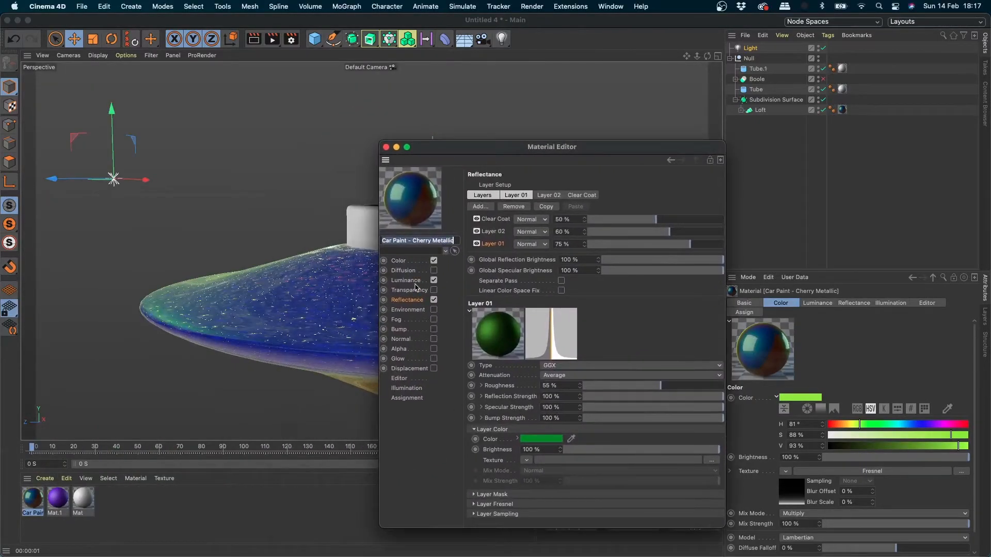
pyautogui.click(415, 282)
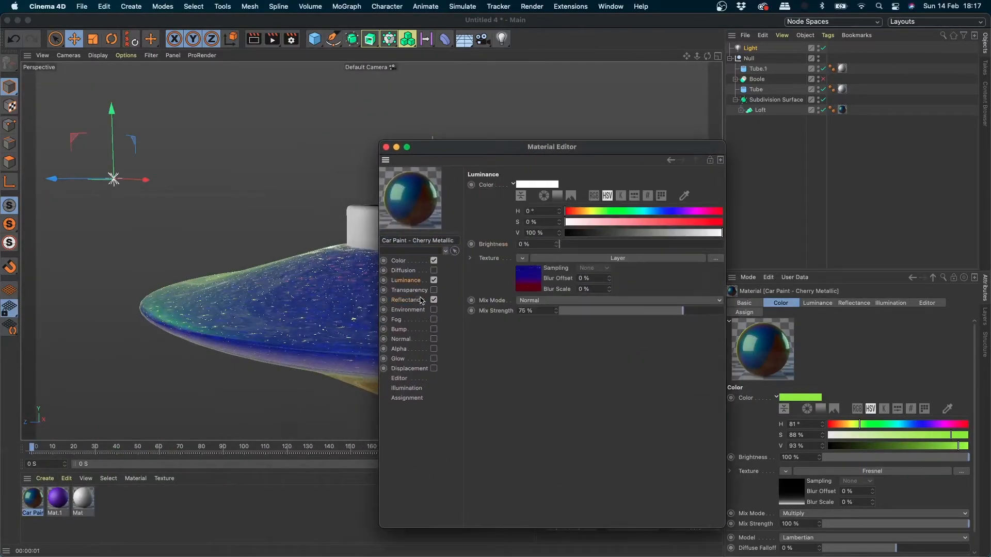
pyautogui.click(532, 284)
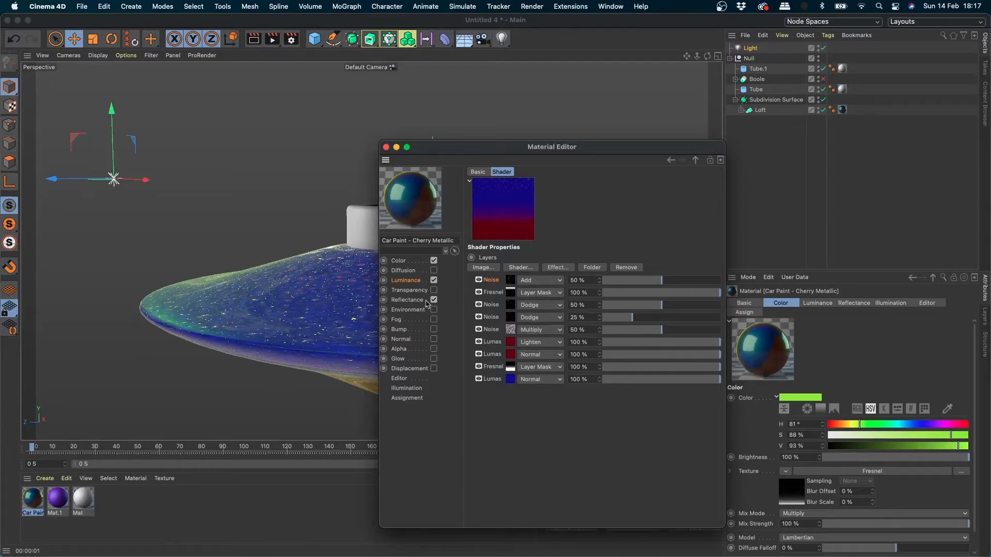
# Change the Layer 01 colour in the car paint material's Reflectance channel to a bright magenta.
pyautogui.click(406, 300)
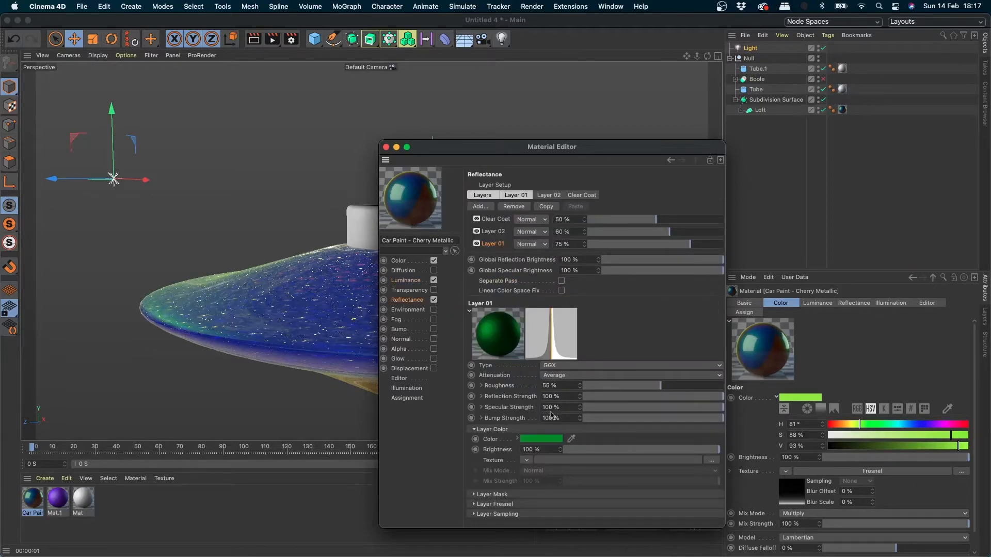
pyautogui.click(547, 440)
pyautogui.moveTo(589, 444); pyautogui.dragTo(602, 443)
pyautogui.click(627, 452)
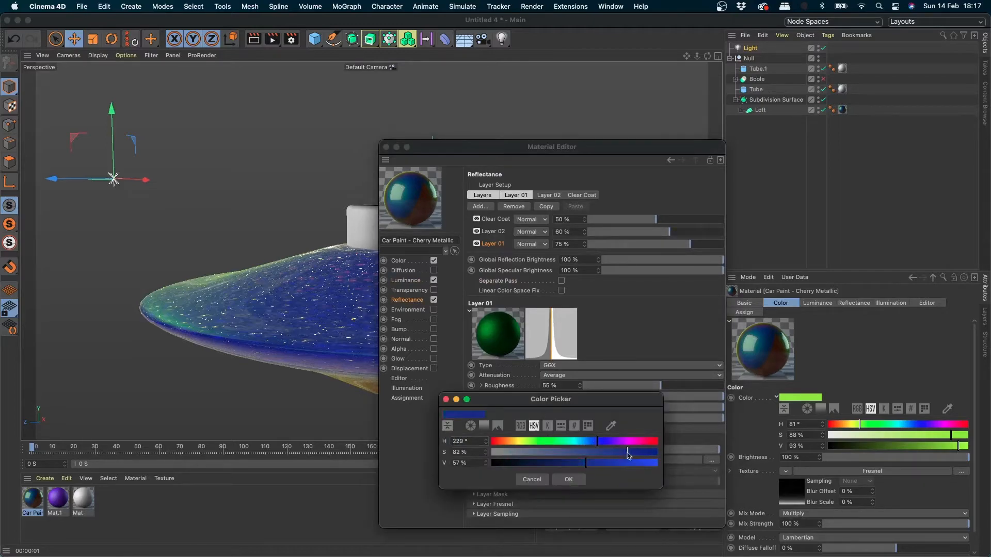
pyautogui.click(628, 462)
pyautogui.click(637, 442)
pyautogui.click(568, 480)
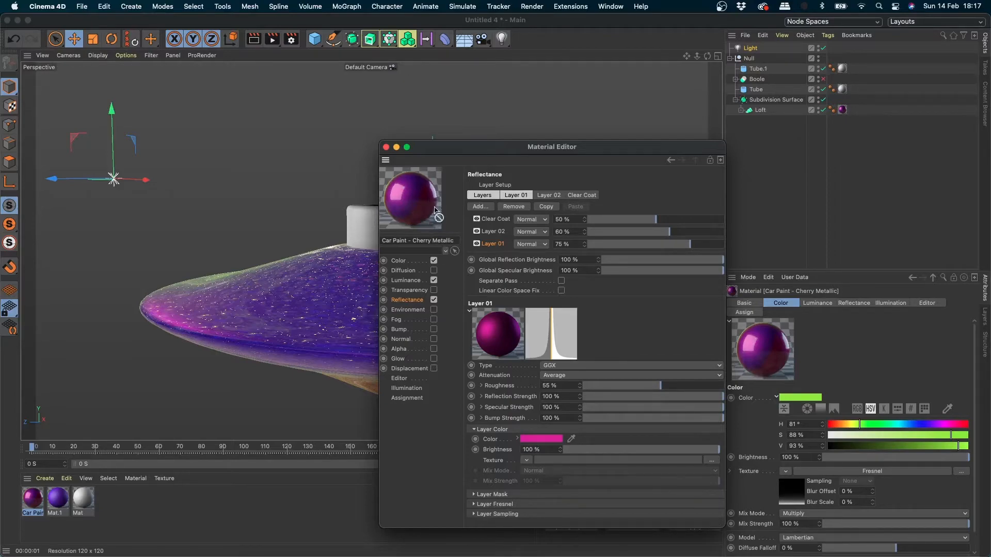
pyautogui.press('F5')
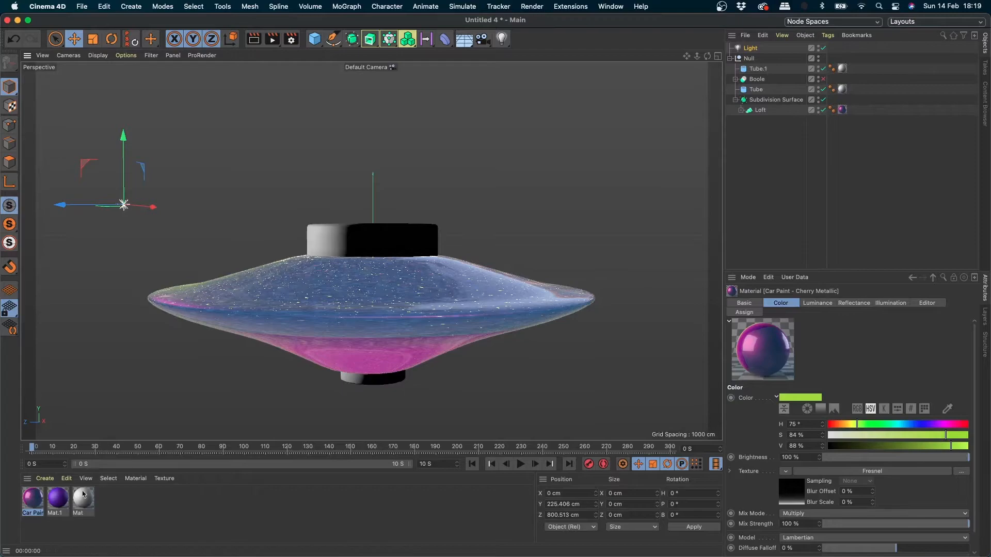
# Delete the Car Paint - Cherry Metallic material and the light from the scene.
pyautogui.press('Delete')
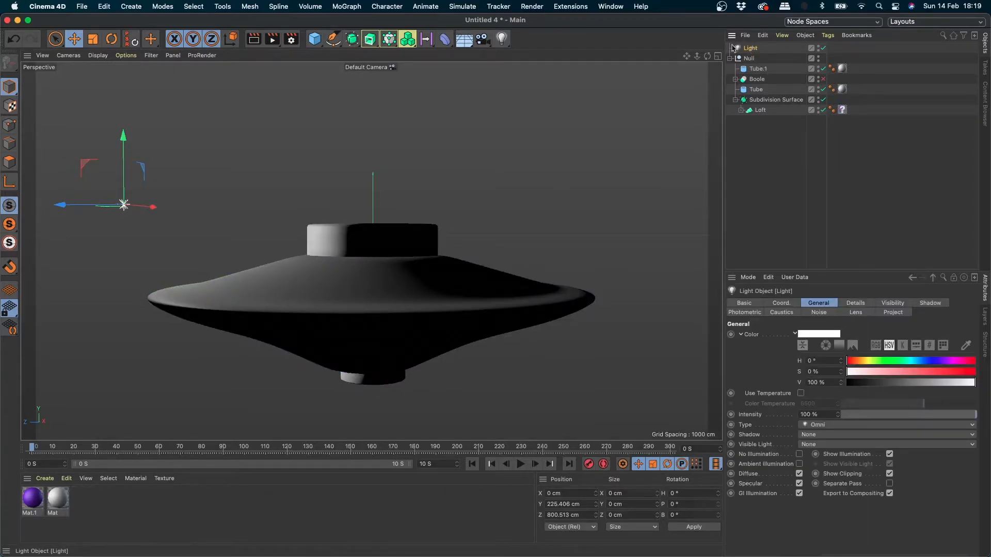
pyautogui.press('Delete')
# Remove the empty material tag from the Loft object.
pyautogui.click(378, 233)
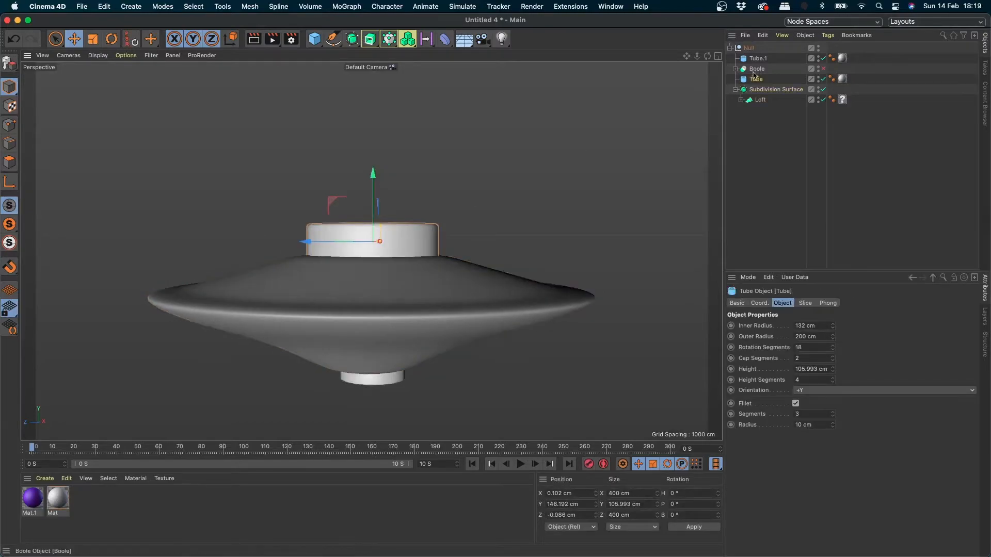
pyautogui.click(749, 48)
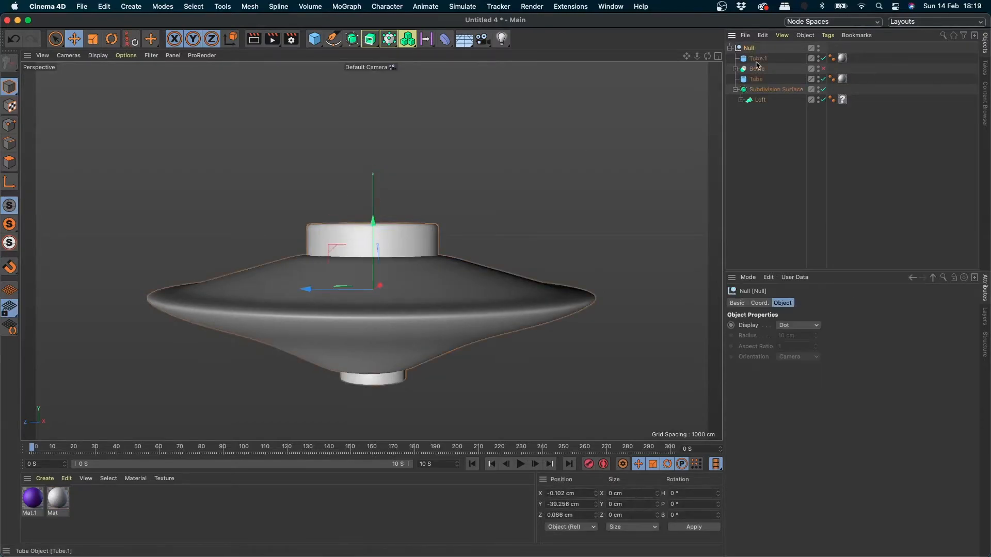
pyautogui.click(842, 99)
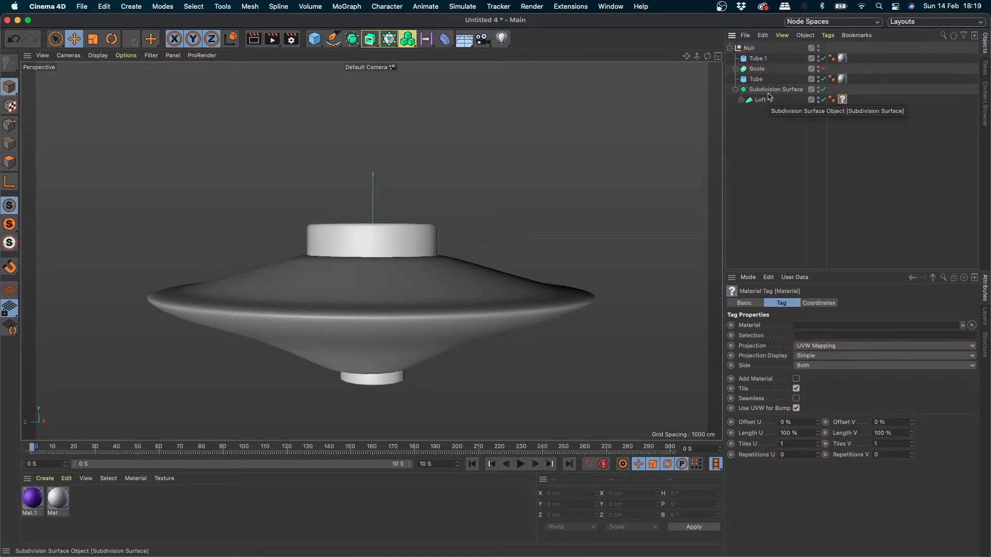
pyautogui.press('Delete')
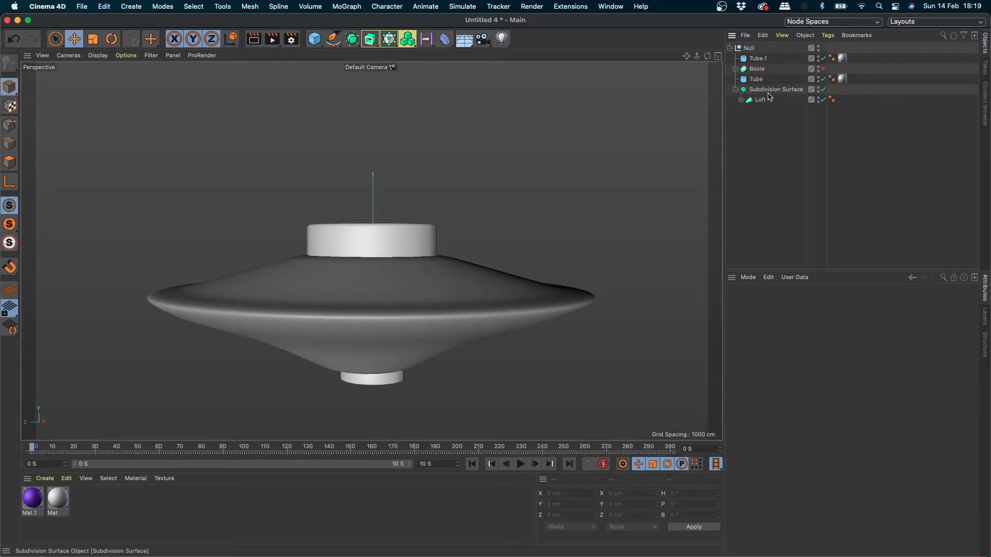
# Add a sphere of about 149 cm radius and raise it to Y about 157 cm as a dome in the upper tube.
pyautogui.click(314, 38)
pyautogui.click(509, 71)
pyautogui.moveTo(397, 230); pyautogui.dragTo(377, 209)
pyautogui.scroll(5, 398, 215)
pyautogui.scroll(-2, 390, 277)
pyautogui.keyDown('alt'); pyautogui.moveTo(376, 282); pyautogui.dragTo(374, 237); pyautogui.keyUp('alt')
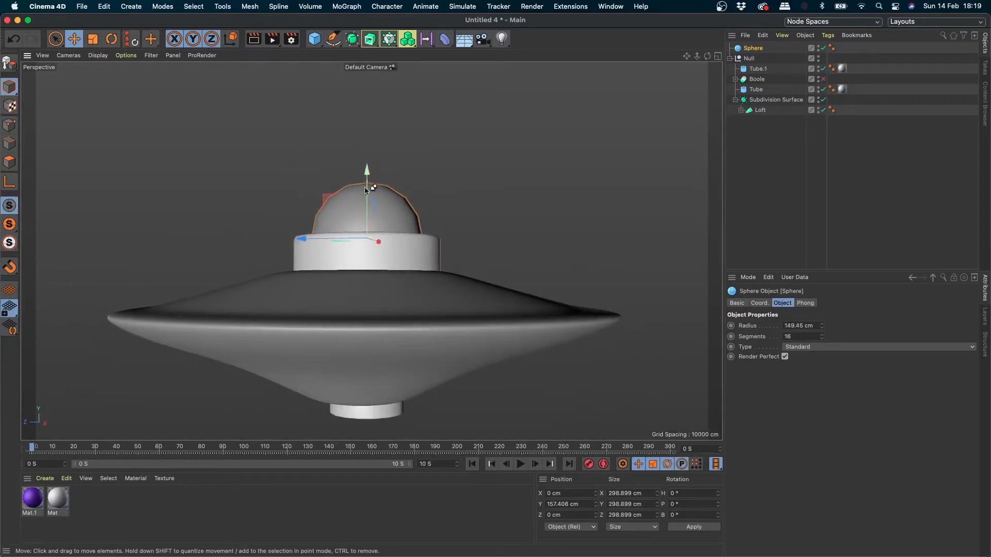
# Duplicate the dome sphere straight down beneath the saucer, to Y about -373 cm.
pyautogui.keyDown('ctrl'); pyautogui.moveTo(359, 190); pyautogui.dragTo(357, 392); pyautogui.keyUp('ctrl')
pyautogui.scroll(6, 377, 266)
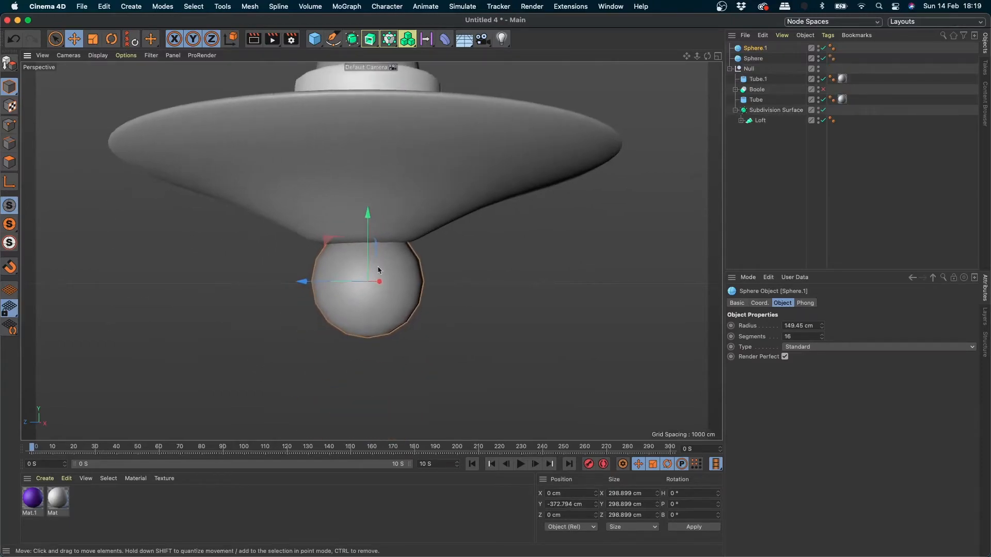
pyautogui.scroll(-4, 439, 258)
# Scale the copied sphere to about 146 cm across and raise it into the lower tube at Y about -285 cm.
pyautogui.press('t')
pyautogui.moveTo(528, 282); pyautogui.dragTo(339, 320)
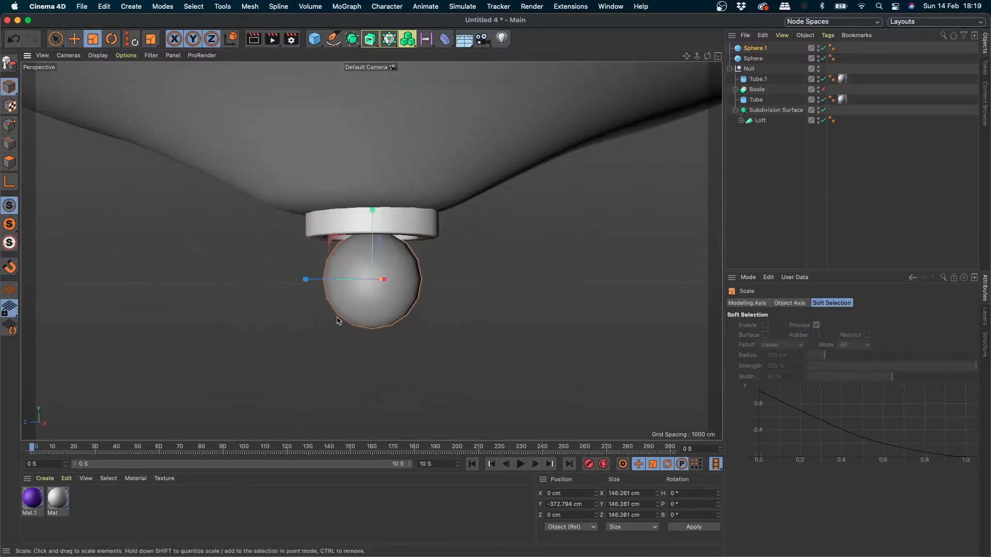
pyautogui.press('e')
pyautogui.moveTo(371, 256); pyautogui.dragTo(372, 203)
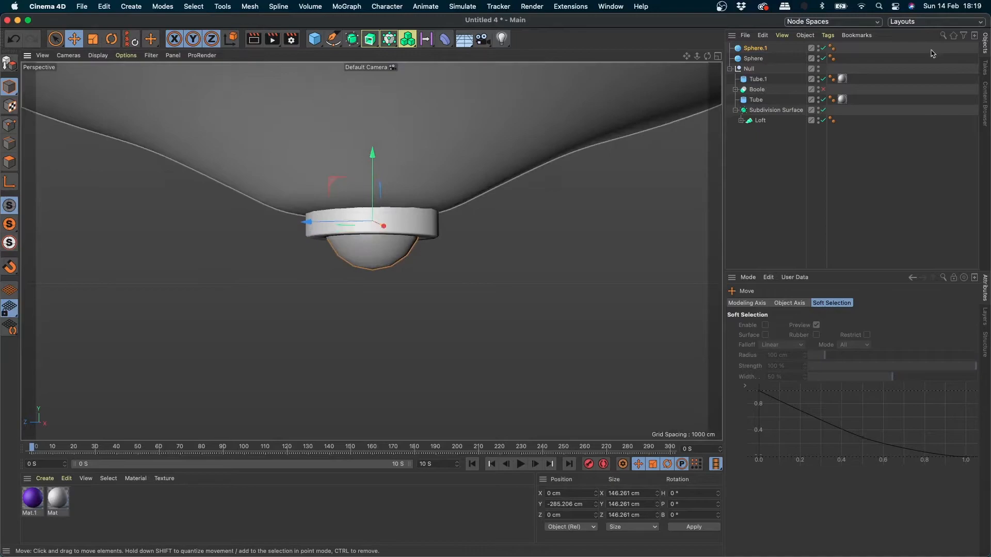
# Search the Content Browser presets for "glass".
pyautogui.click(985, 103)
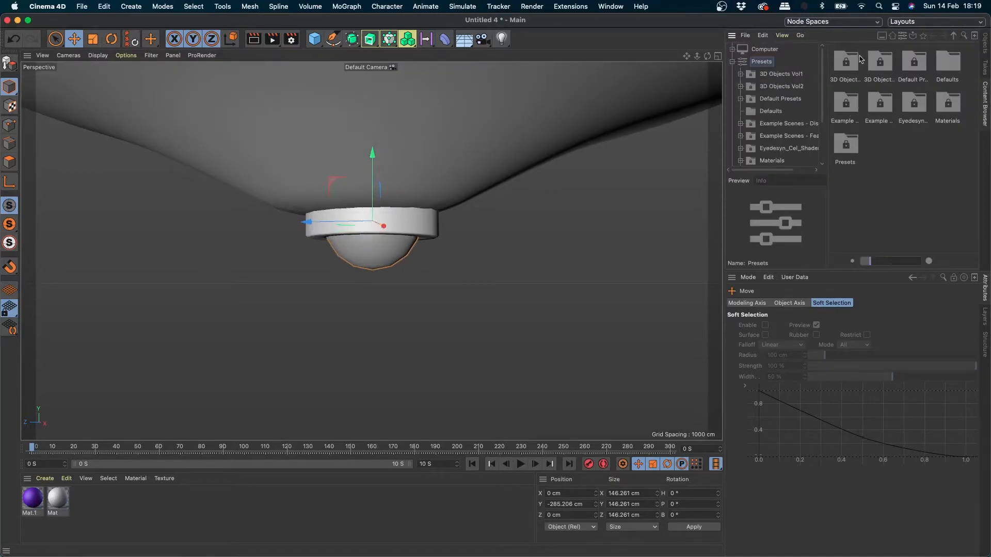
pyautogui.click(963, 35)
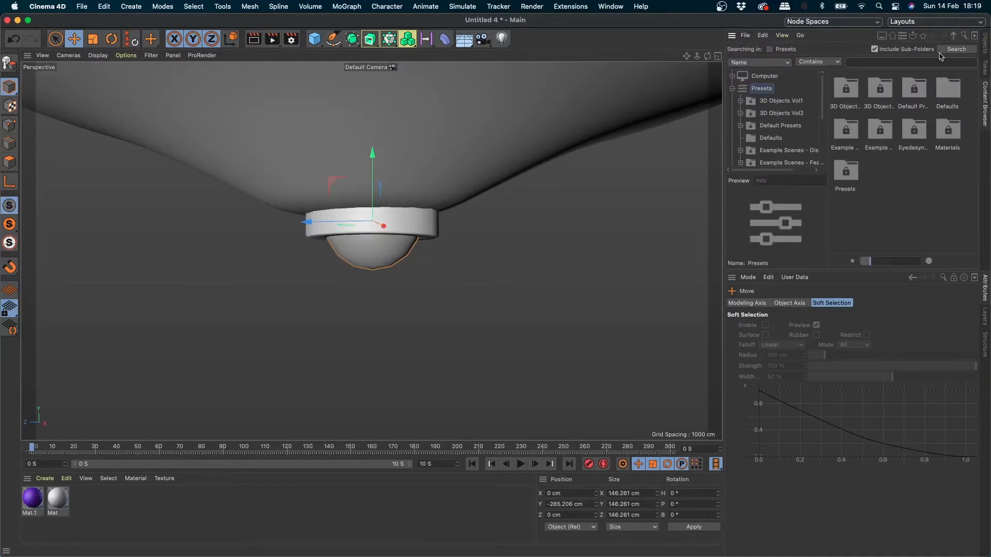
pyautogui.write('glass')
pyautogui.press('Return')
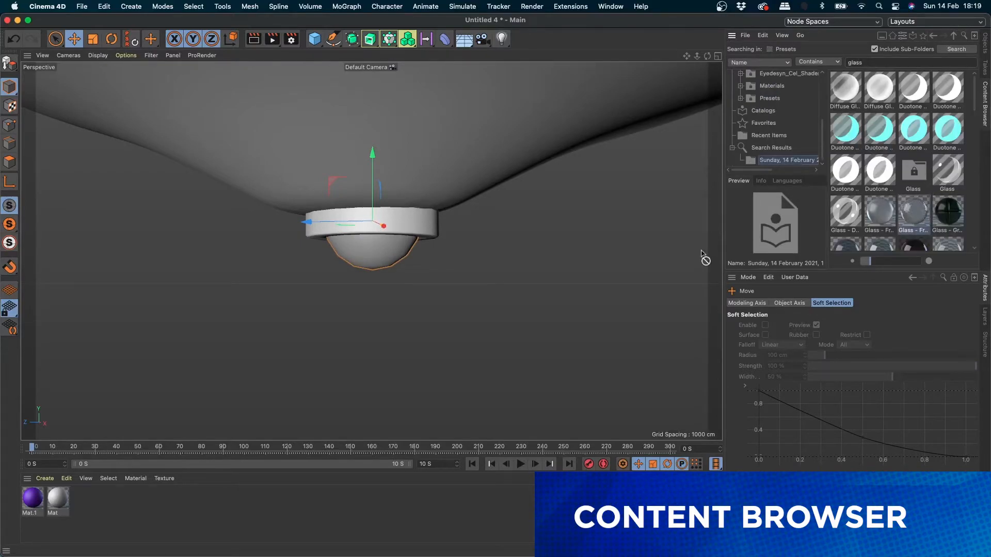
# Apply the Glass - Frosted - Texture preset to the lower sphere and to the upper dome sphere.
pyautogui.moveTo(701, 252); pyautogui.dragTo(376, 273)
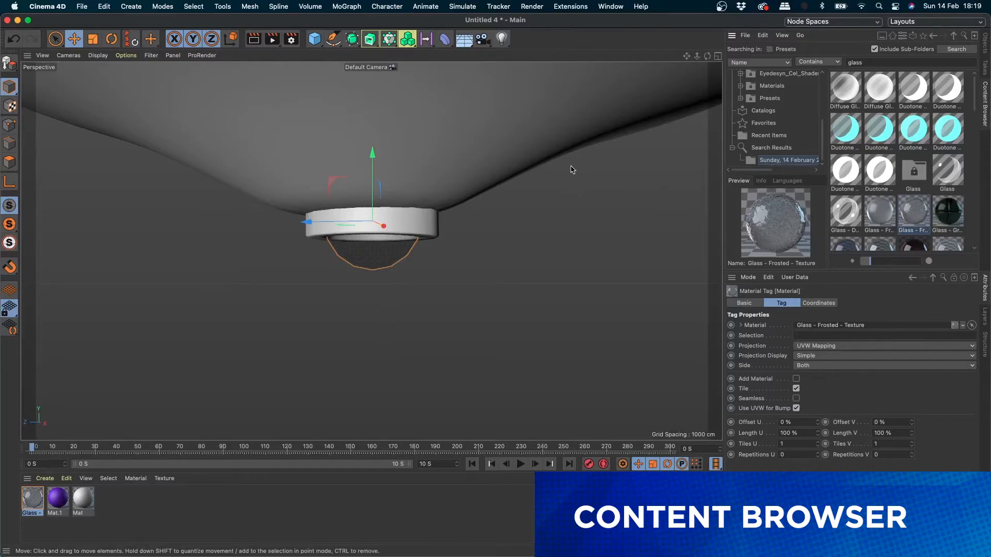
pyautogui.press('h')
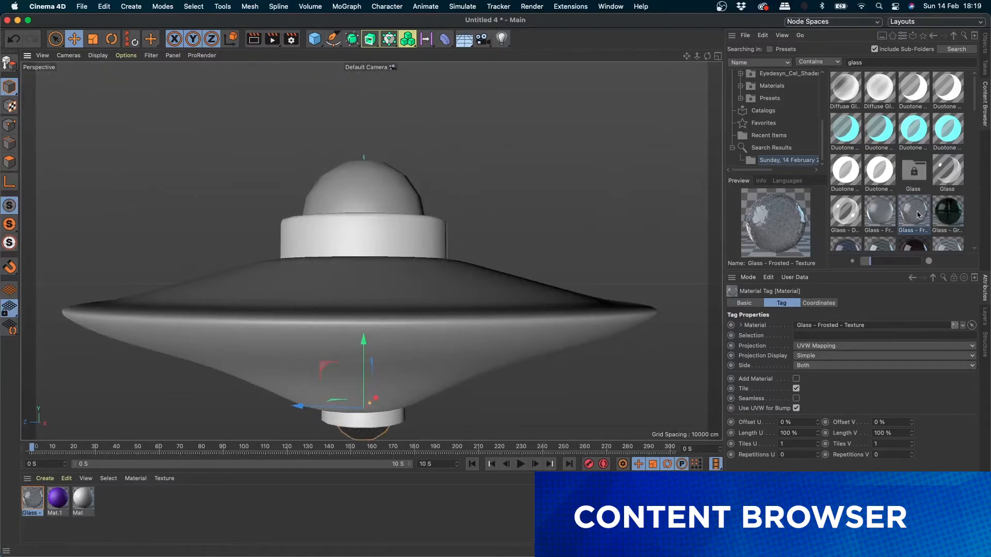
pyautogui.moveTo(918, 214); pyautogui.dragTo(388, 200)
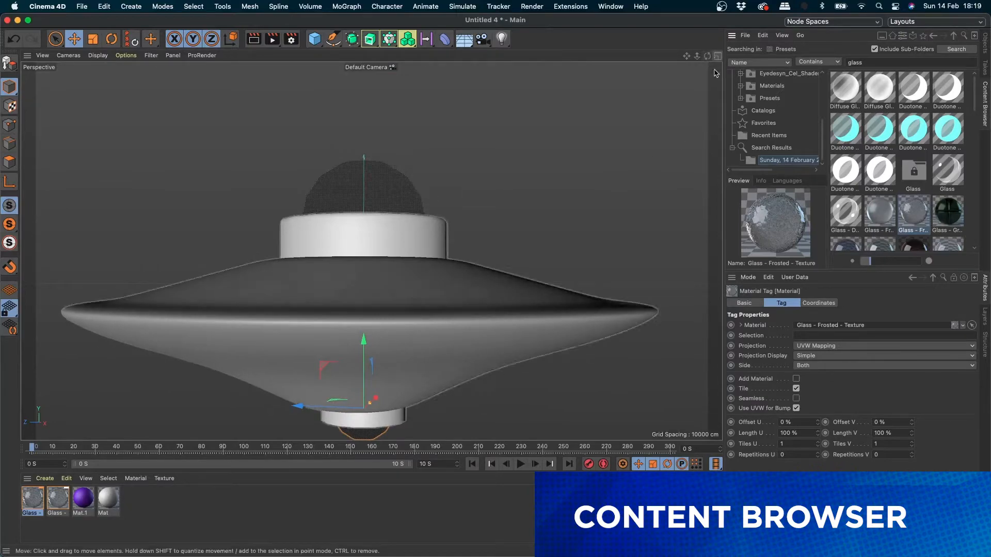
# Preview the Glass - Green Blocks preset and look through the remaining glass presets.
pyautogui.click(951, 214)
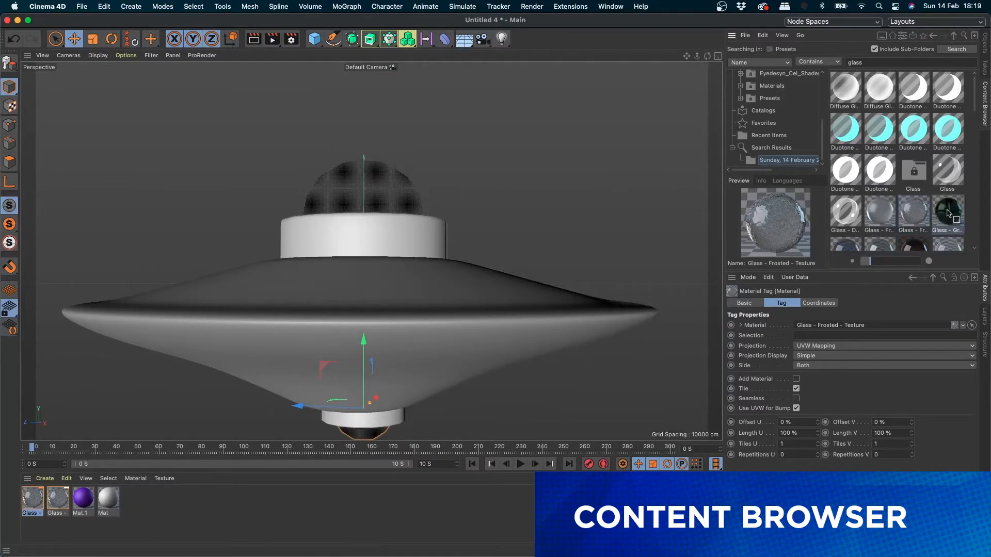
pyautogui.moveTo(972, 112); pyautogui.dragTo(972, 130)
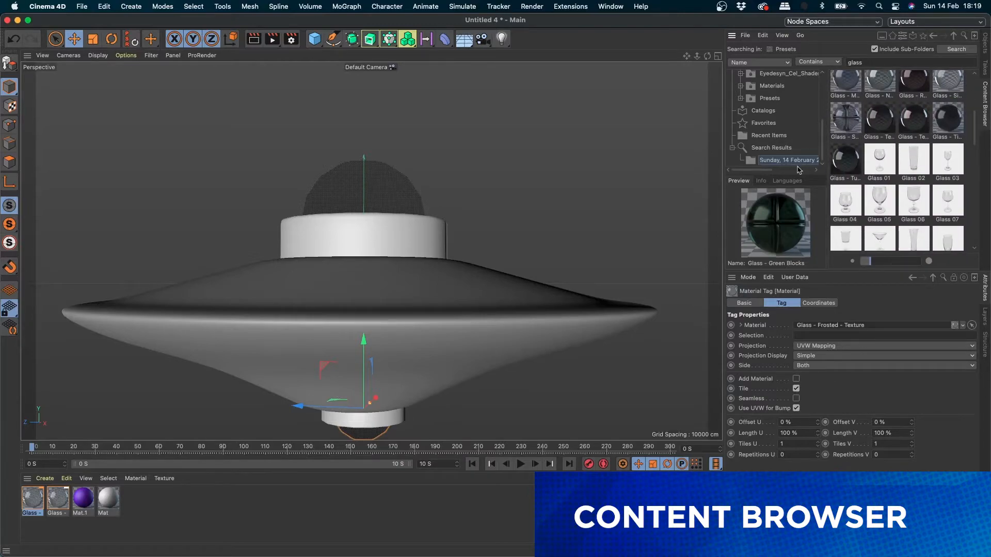
pyautogui.scroll(-3, 837, 235)
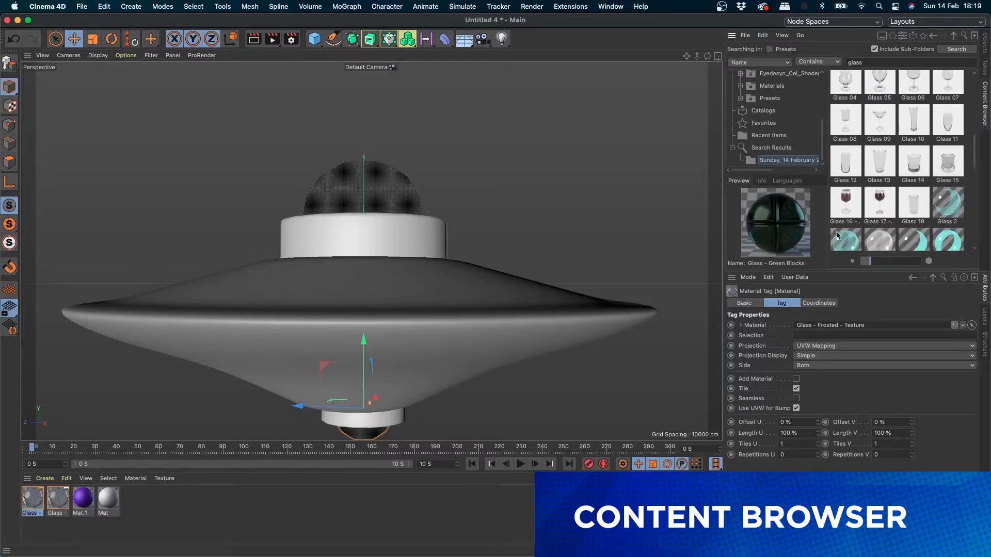
pyautogui.moveTo(975, 157); pyautogui.dragTo(943, 117)
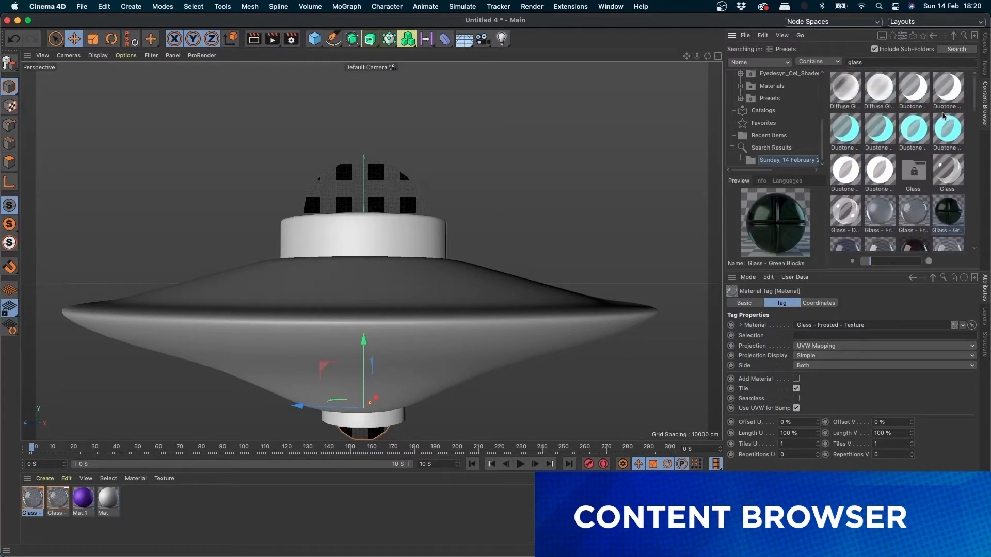
# Search the presets for "paint" and load Car Paint - Blue - Flakes and Car Paint - Chameleon into the scene's materials.
pyautogui.moveTo(911, 60); pyautogui.dragTo(794, 71)
pyautogui.write('paint')
pyautogui.press('Return')
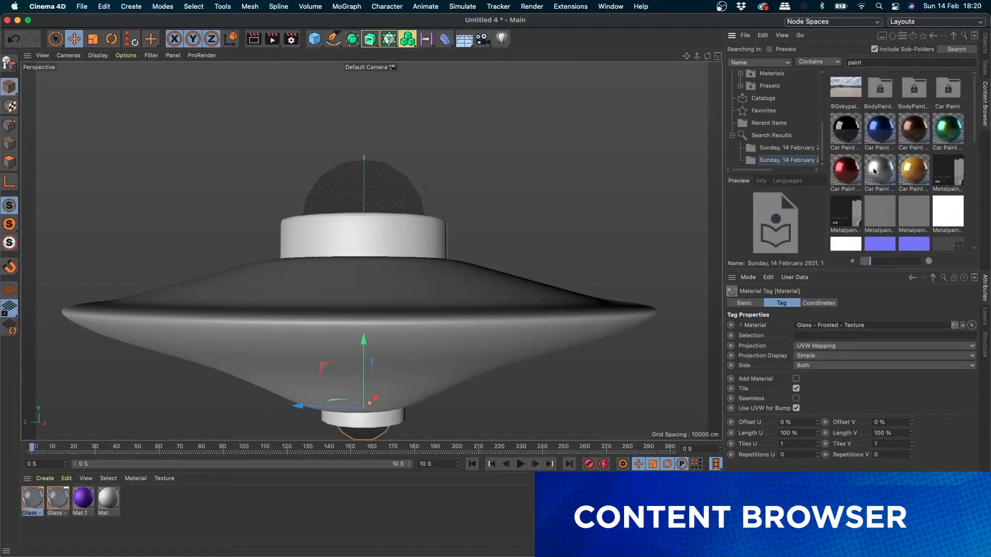
pyautogui.moveTo(880, 132)
pyautogui.mouseDown()
pyautogui.moveTo(854, 172)
pyautogui.moveTo(224, 513)
pyautogui.mouseUp()
pyautogui.doubleClick(948, 129)
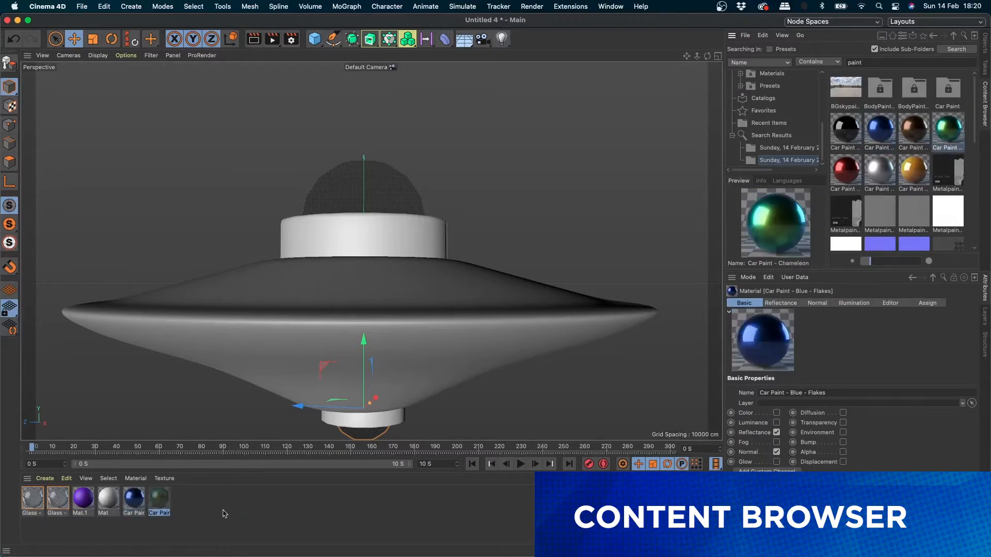
# Assign Car Paint - Chameleon to both tubes and Car Paint - Blue - Flakes to the Loft body.
pyautogui.click(984, 44)
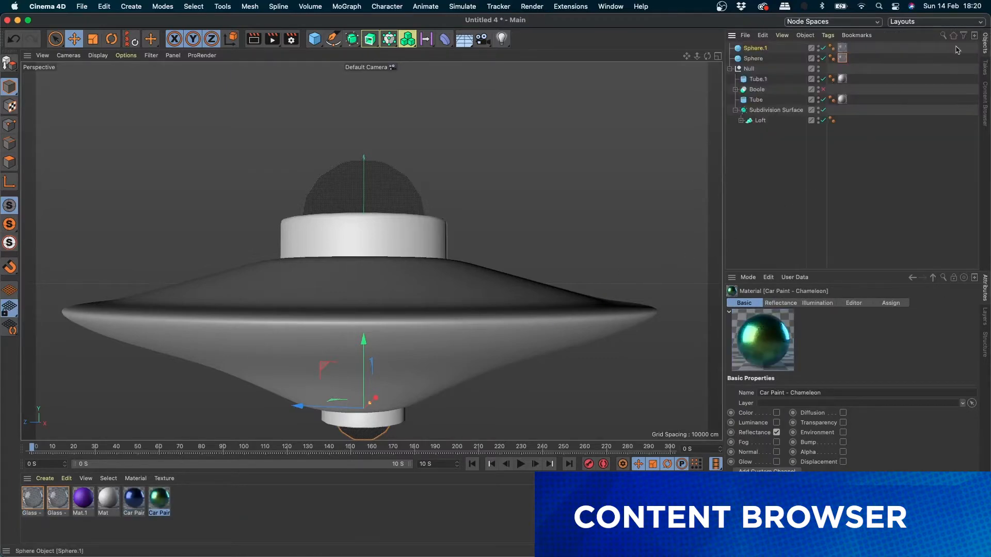
pyautogui.scroll(-5, 385, 307)
pyautogui.keyDown('alt'); pyautogui.moveTo(384, 308); pyautogui.dragTo(384, 338); pyautogui.keyUp('alt')
pyautogui.moveTo(162, 501); pyautogui.dragTo(332, 325)
pyautogui.keyDown('alt'); pyautogui.moveTo(406, 325); pyautogui.dragTo(418, 293); pyautogui.keyUp('alt')
# Render the saucer in the viewport, and add a light and a physical sky to the scene.
pyautogui.press('super+r')
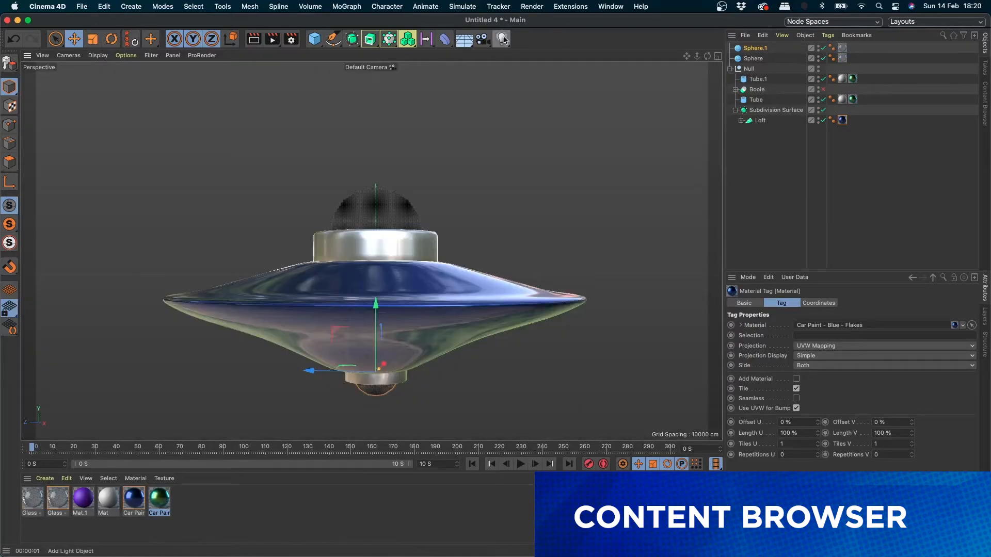
pyautogui.click(502, 39)
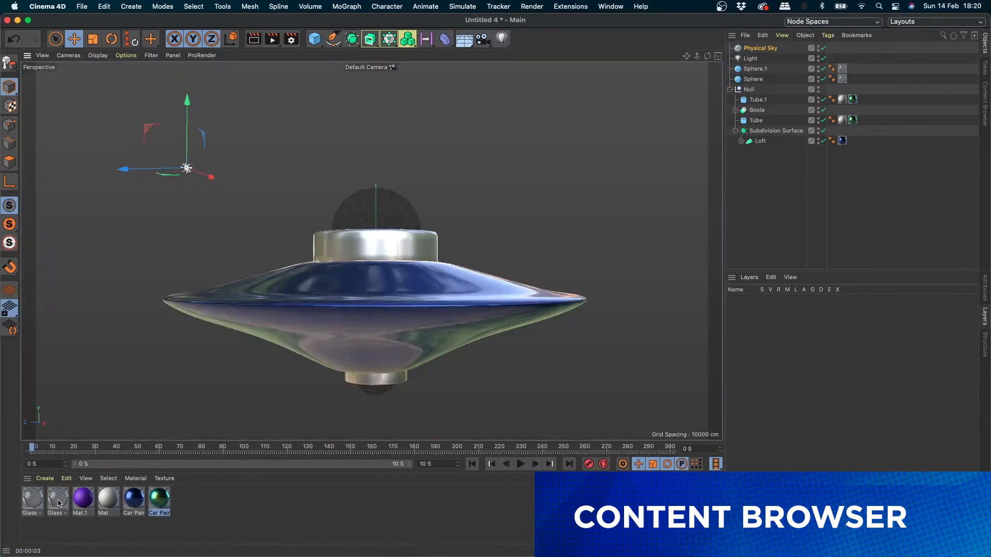
# Turn off the Normal channel in both Glass - Frosted - Texture materials.
pyautogui.click(58, 500)
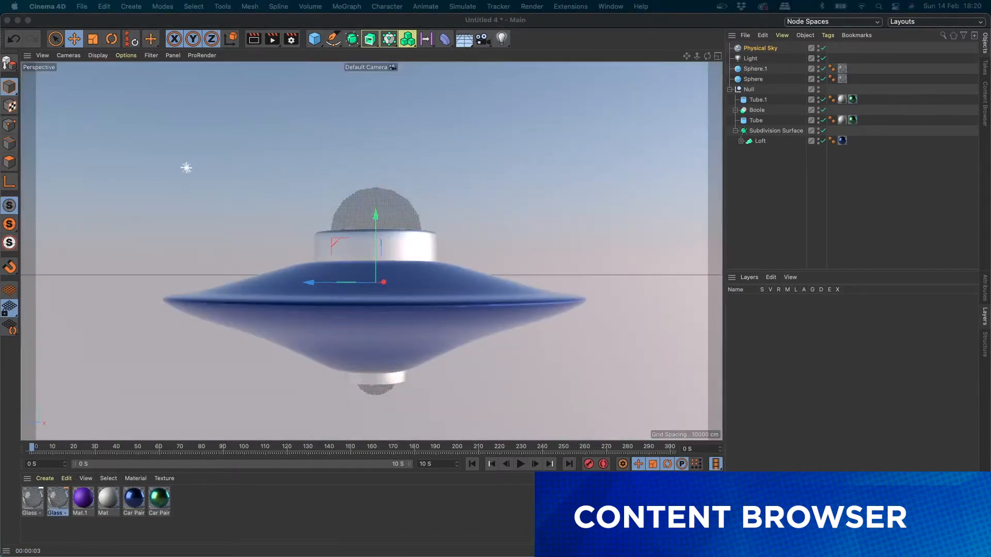
pyautogui.doubleClick(58, 500)
pyautogui.moveTo(626, 171); pyautogui.dragTo(714, 141)
pyautogui.click(563, 334)
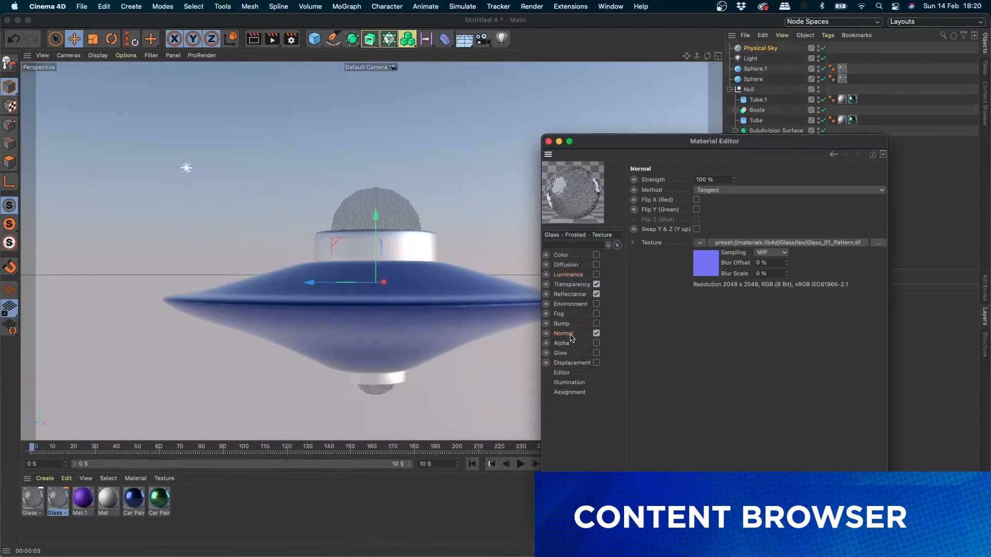
pyautogui.click(596, 333)
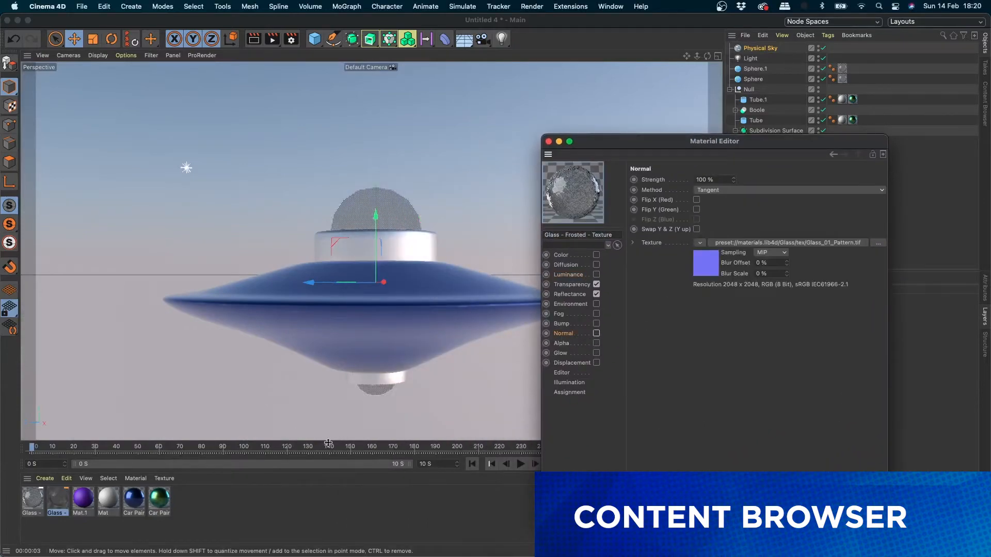
pyautogui.click(32, 497)
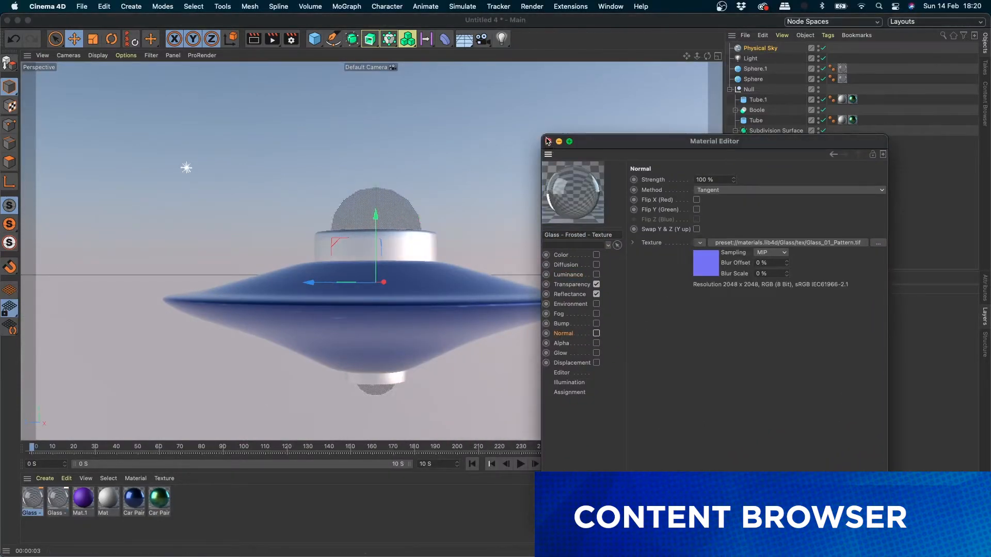
# Set the Physical Sky's time of day to 17:00:00 under Time and Location.
pyautogui.click(548, 141)
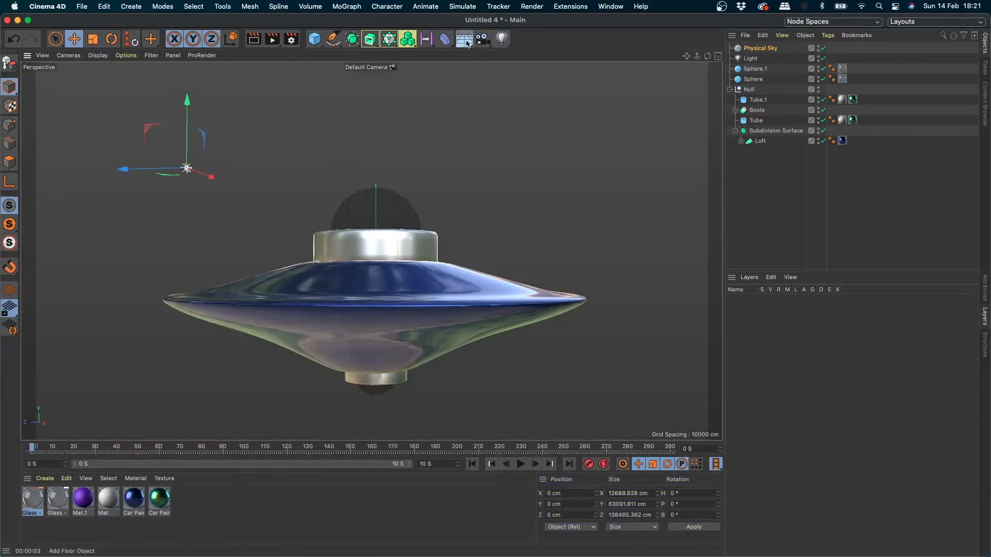
pyautogui.click(464, 39)
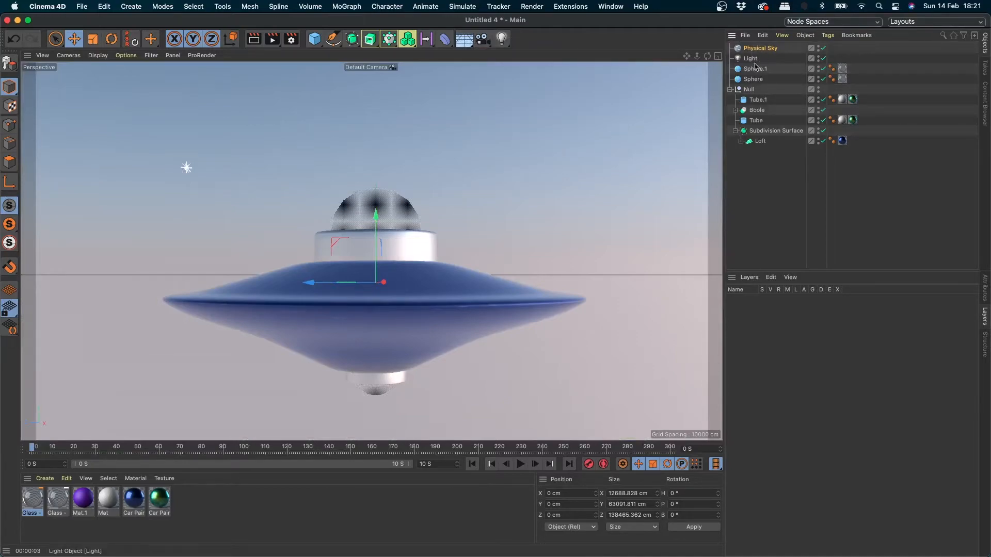
pyautogui.click(986, 289)
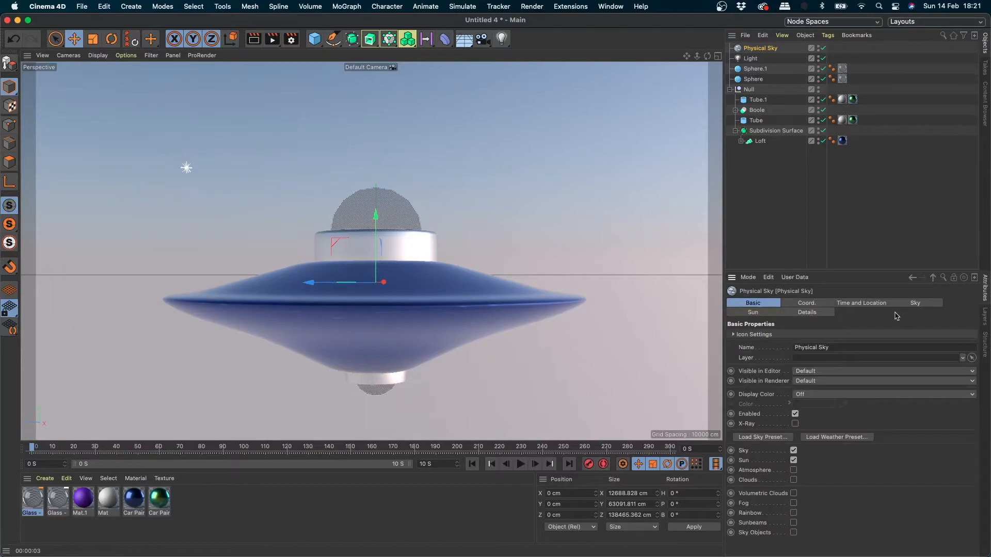
pyautogui.click(857, 303)
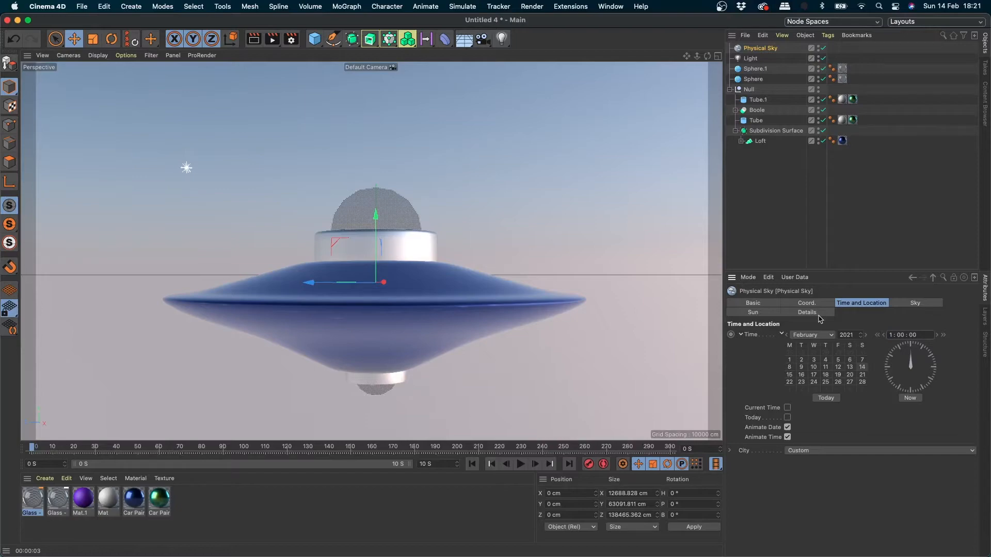
pyautogui.press('Return')
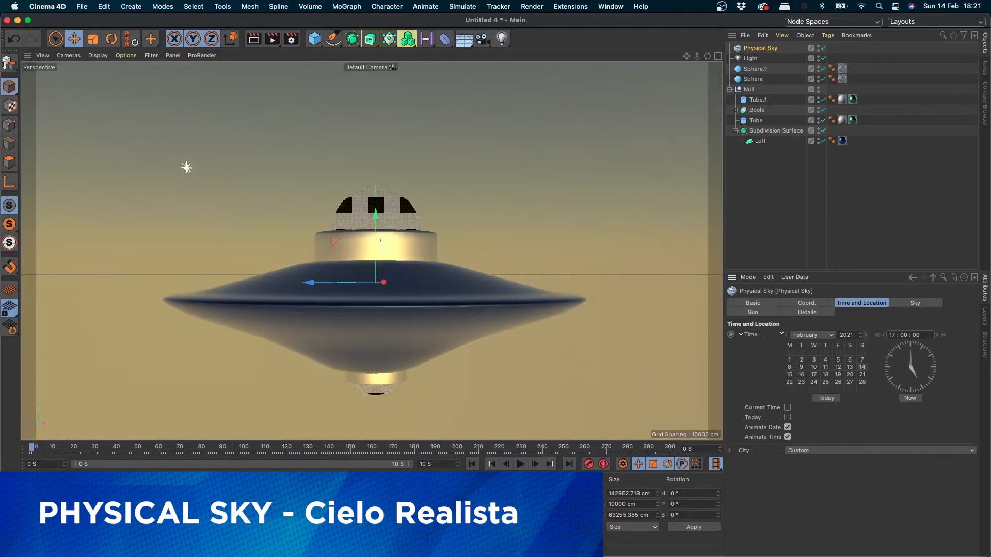
# Create a material with green luminance (H 128°, S 96%, V 91%) and assign it to the saucer's lower sphere, Sphere.1.
pyautogui.doubleClick(310, 516)
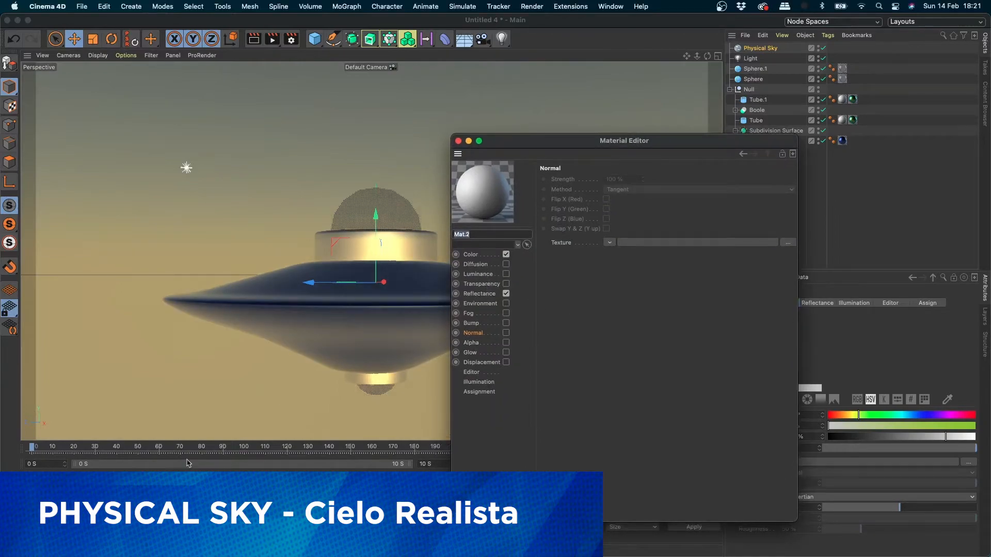
pyautogui.click(484, 275)
pyautogui.click(505, 275)
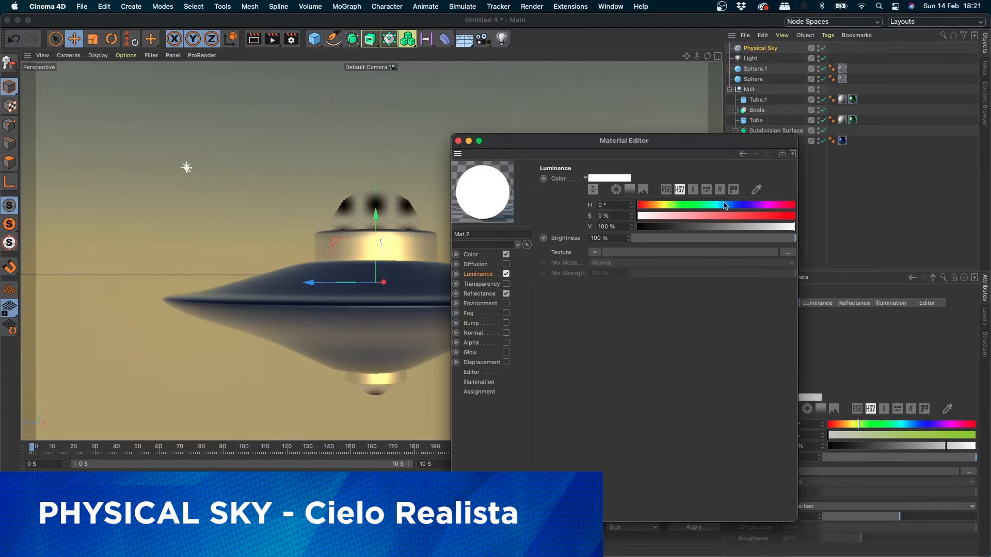
pyautogui.moveTo(723, 206); pyautogui.dragTo(788, 216)
pyautogui.click(780, 227)
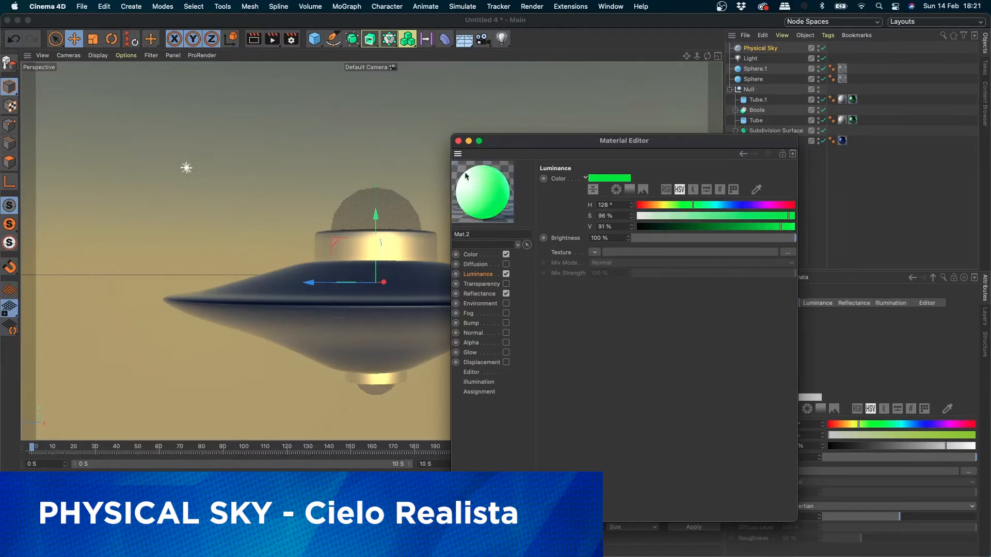
pyautogui.click(458, 141)
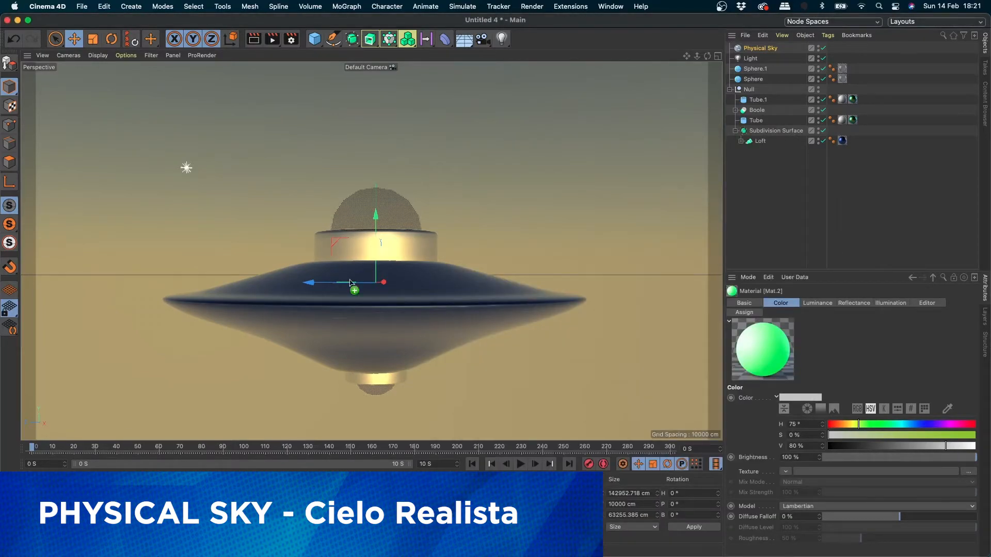
pyautogui.moveTo(350, 282); pyautogui.dragTo(376, 393)
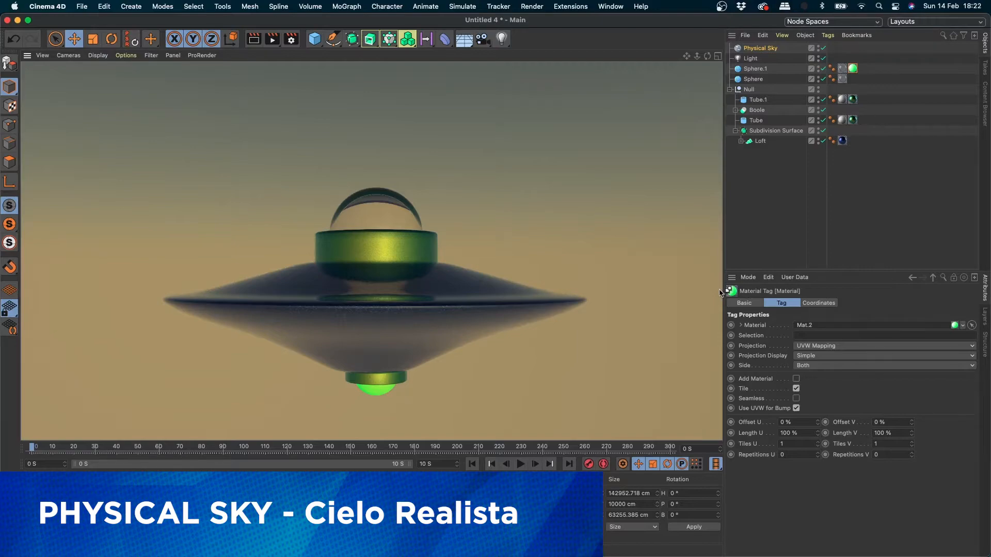
pyautogui.click(352, 277)
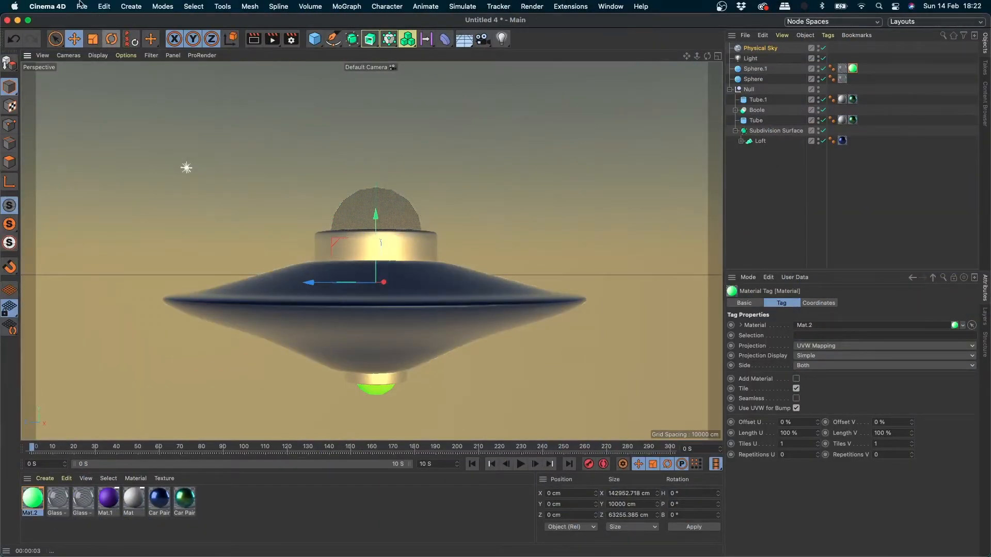
# Start a new project and add an Oil Tank, flattening it to a height of about 75.5 cm.
pyautogui.click(82, 6)
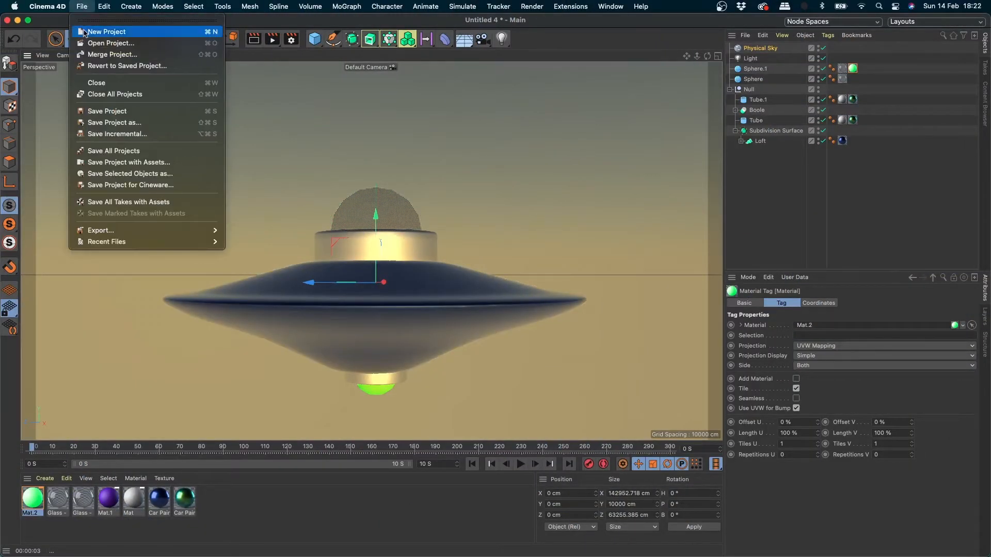
pyautogui.click(86, 32)
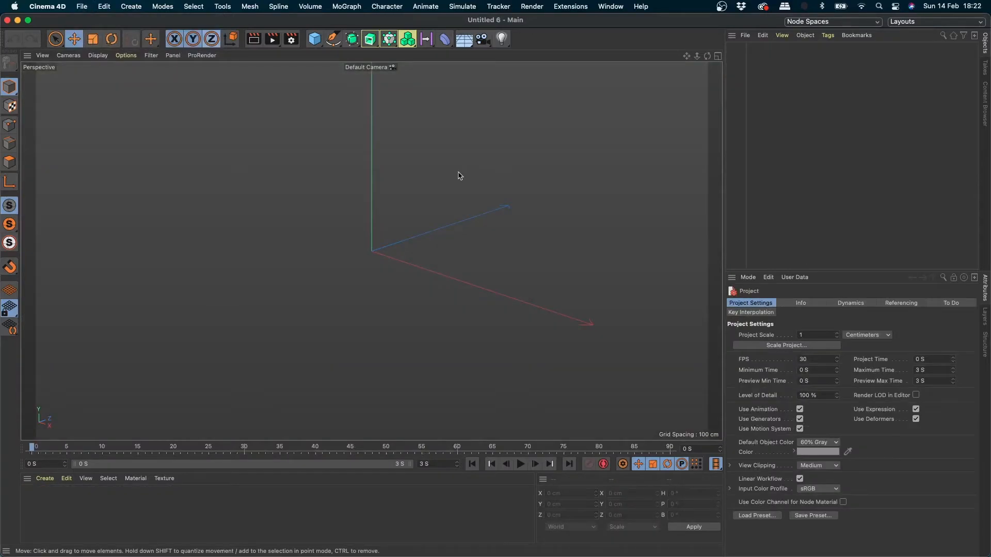
pyautogui.click(314, 39)
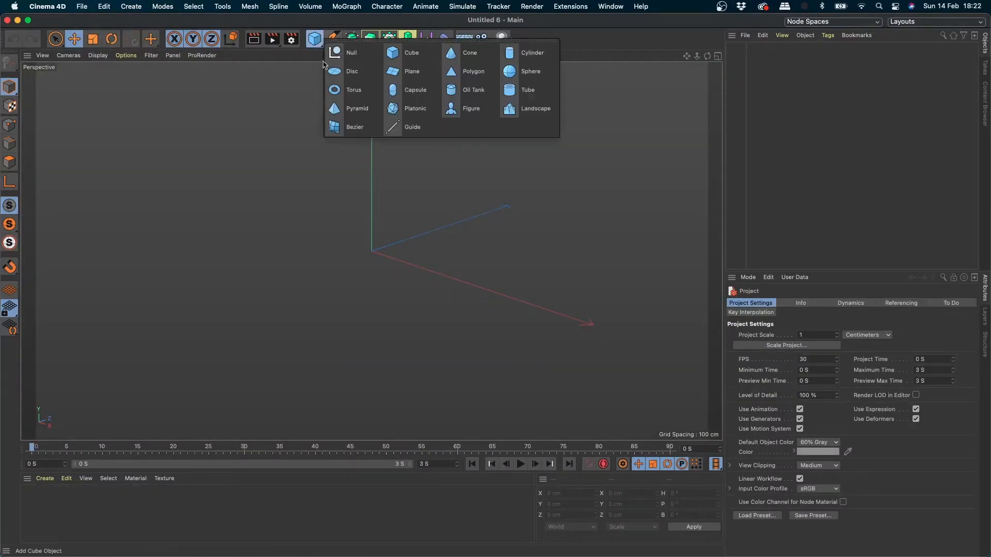
pyautogui.click(453, 96)
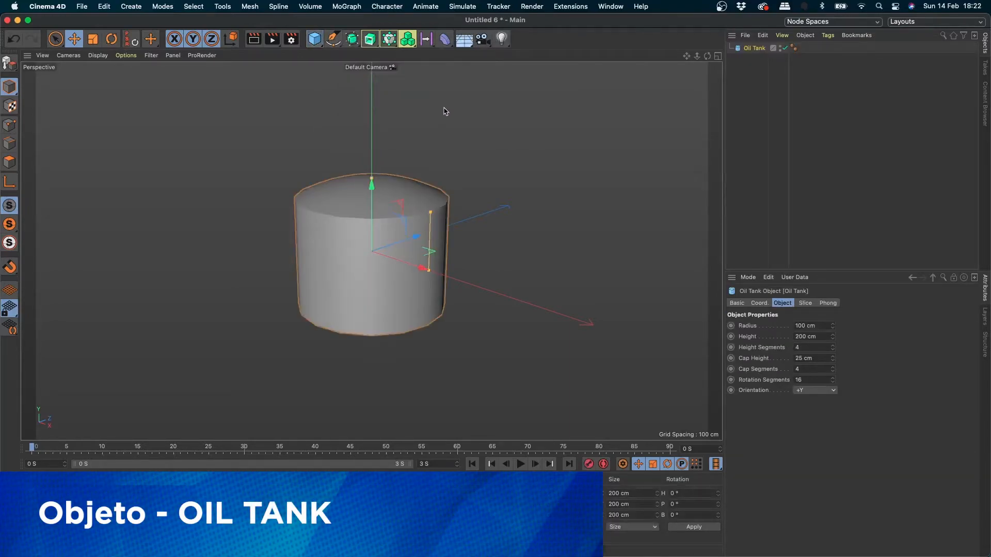
pyautogui.keyDown('alt'); pyautogui.moveTo(374, 199); pyautogui.dragTo(372, 225); pyautogui.keyUp('alt')
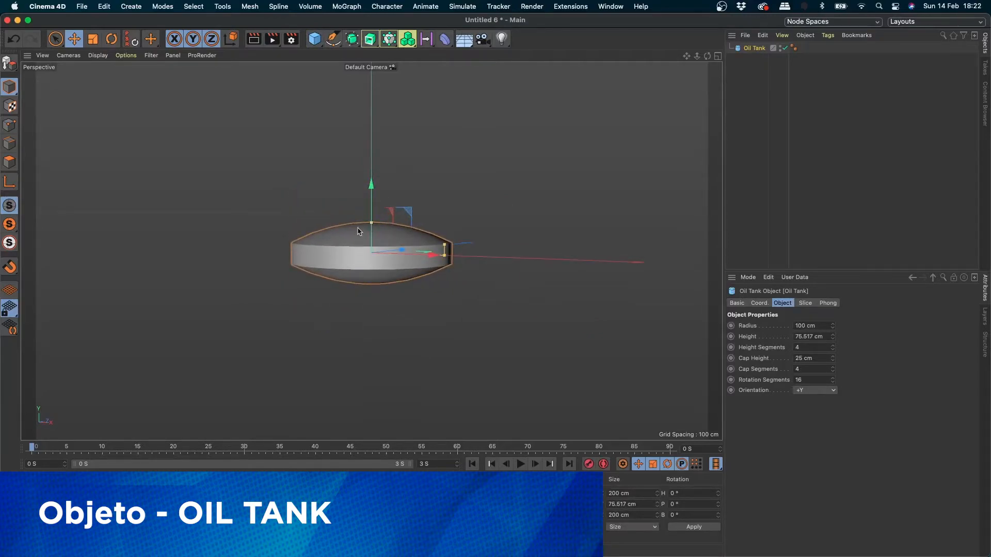
pyautogui.scroll(4, 363, 215)
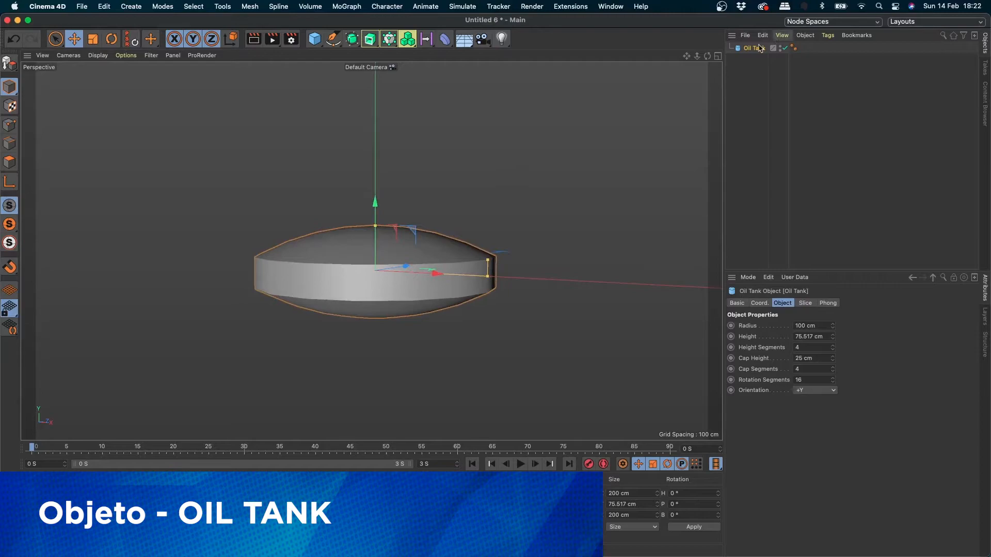
# Duplicate the oil tank about 25 cm downward and scale the copy to a radius of about 76 cm.
pyautogui.keyDown('ctrl'); pyautogui.moveTo(374, 214); pyautogui.dragTo(379, 238); pyautogui.keyUp('ctrl')
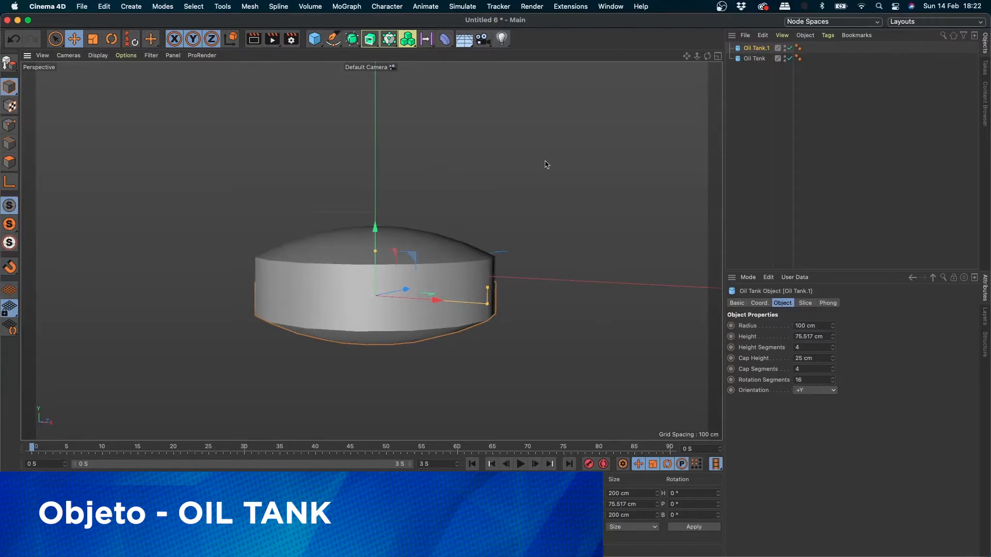
pyautogui.press('super+z')
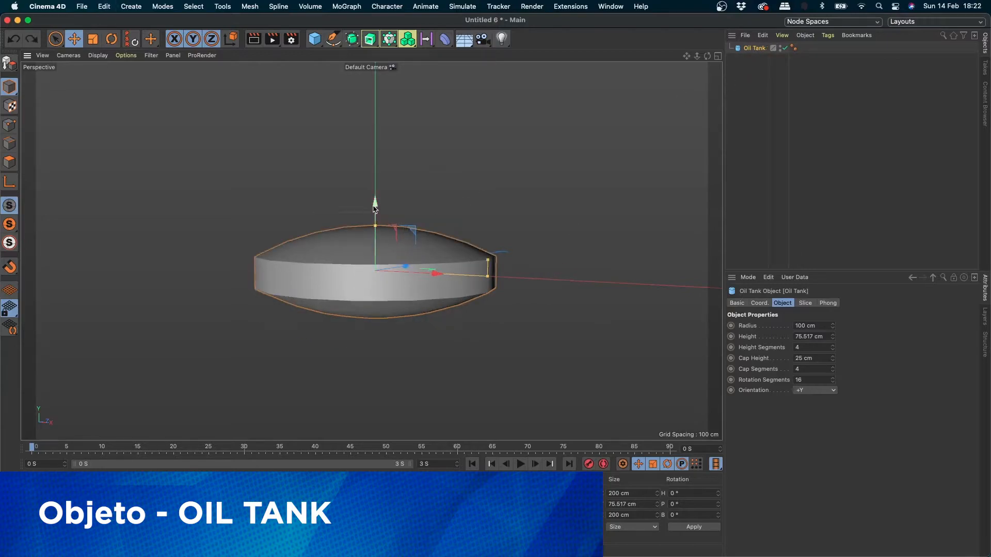
pyautogui.keyDown('ctrl'); pyautogui.moveTo(376, 203); pyautogui.dragTo(376, 232); pyautogui.keyUp('ctrl')
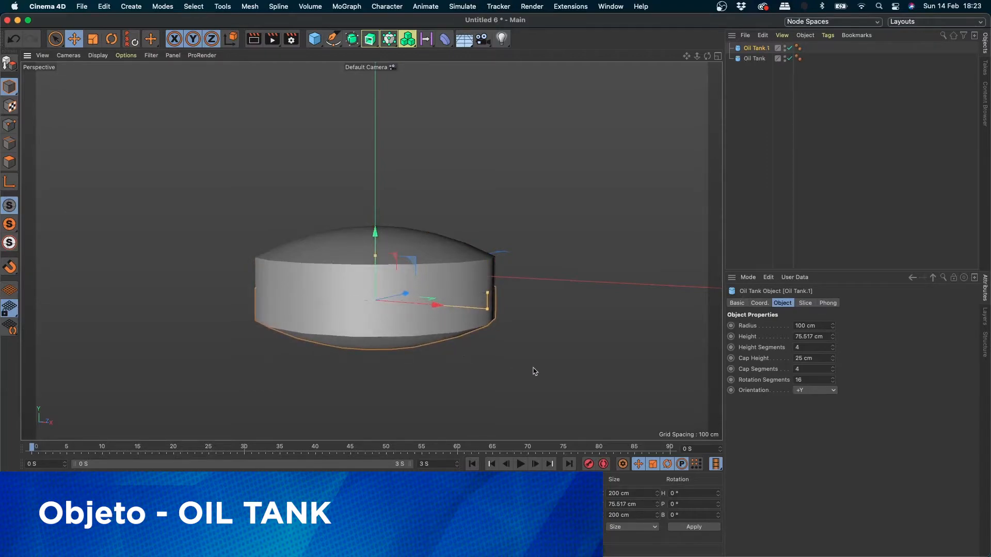
pyautogui.press('t')
pyautogui.moveTo(534, 371); pyautogui.dragTo(387, 356)
pyautogui.click(411, 363)
pyautogui.scroll(1, 412, 360)
pyautogui.click(385, 315)
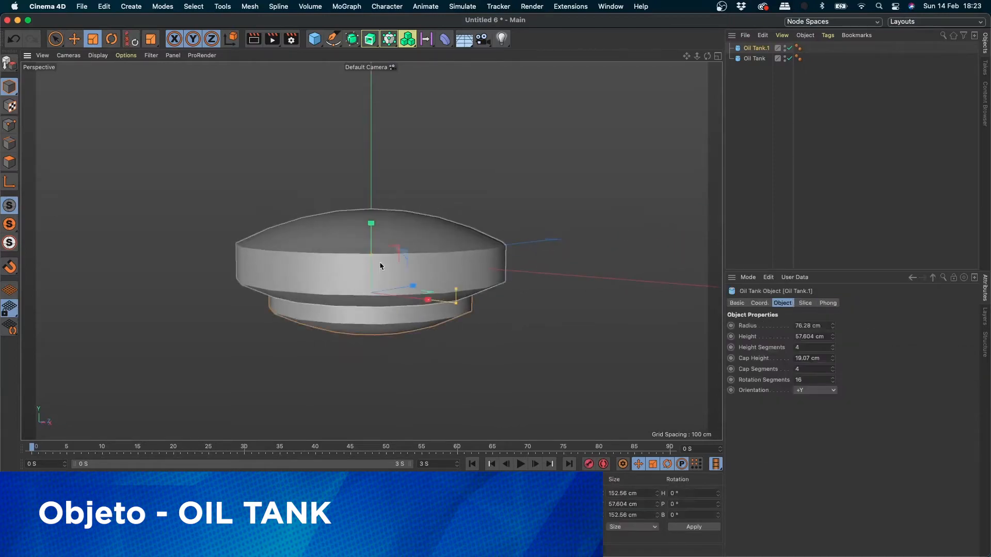
# Add a sphere, scale it to a radius of about 44 cm and raise it to about Y 35 cm as a dome.
pyautogui.click(424, 254)
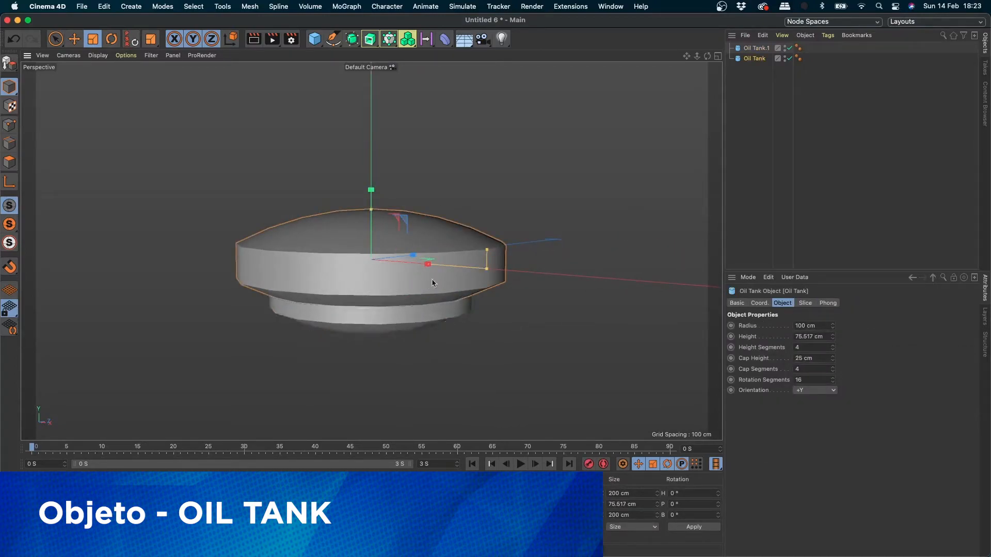
pyautogui.keyDown('alt'); pyautogui.moveTo(592, 238); pyautogui.dragTo(368, 304); pyautogui.keyUp('alt')
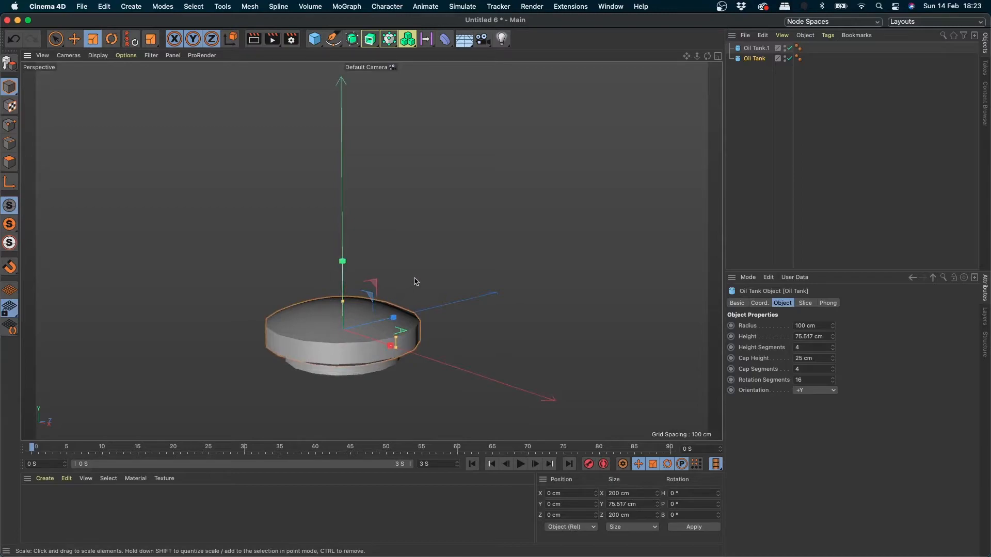
pyautogui.keyDown('alt'); pyautogui.moveTo(413, 315); pyautogui.dragTo(377, 322); pyautogui.keyUp('alt')
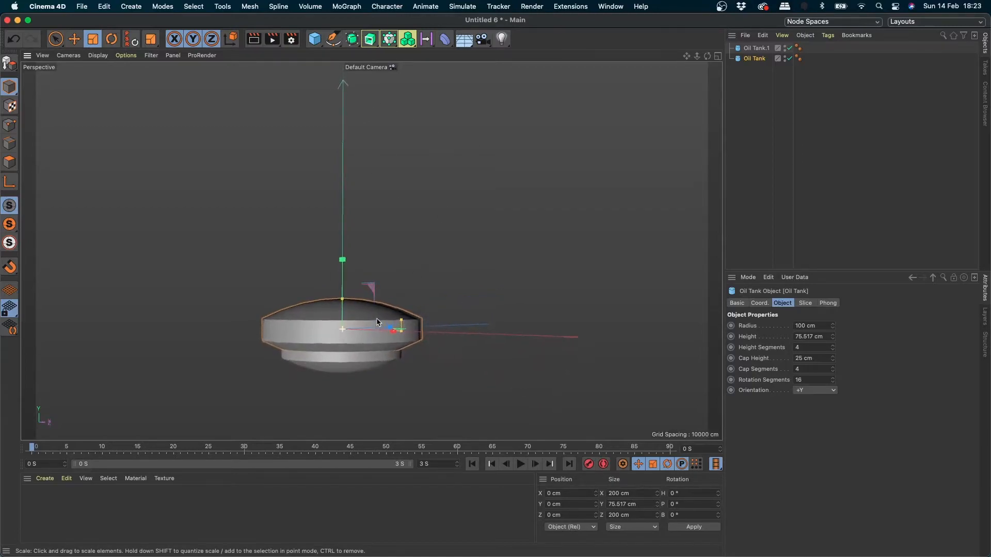
pyautogui.click(336, 363)
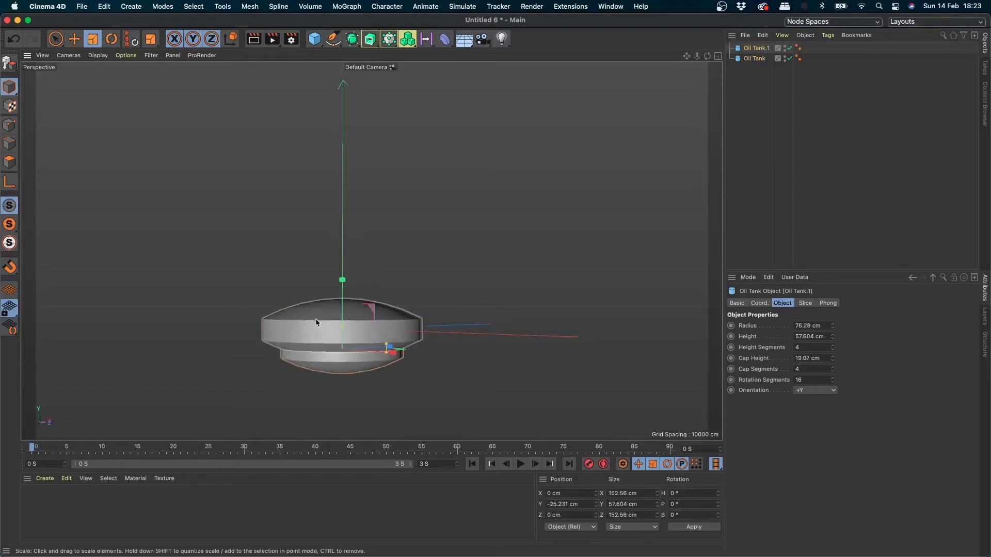
pyautogui.click(315, 39)
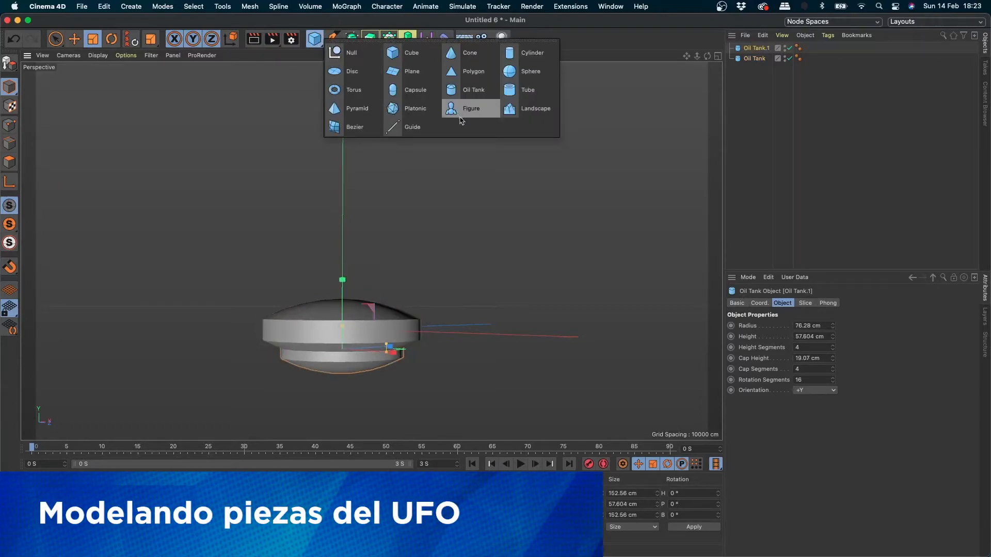
pyautogui.click(524, 77)
pyautogui.moveTo(528, 289); pyautogui.dragTo(250, 278)
pyautogui.press('e')
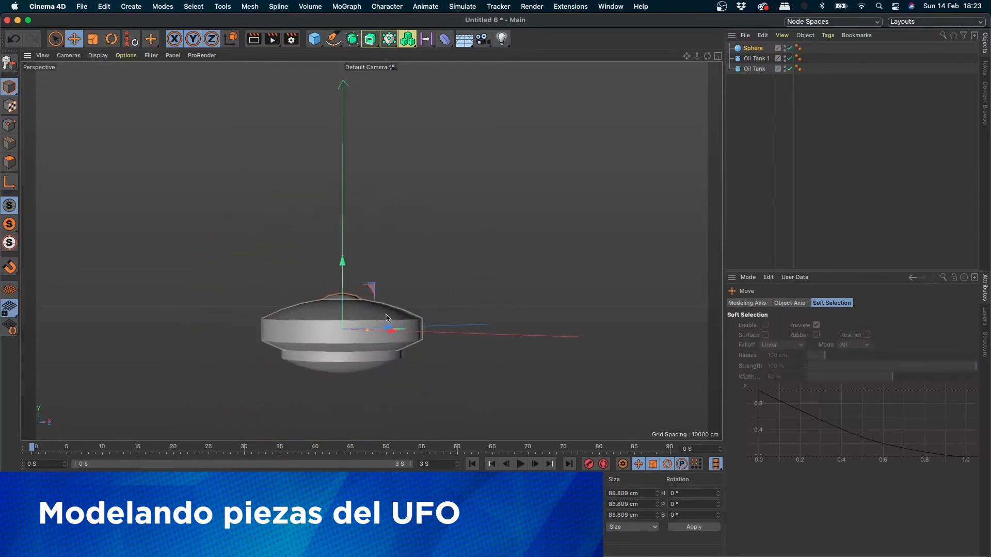
pyautogui.moveTo(344, 287); pyautogui.dragTo(384, 288)
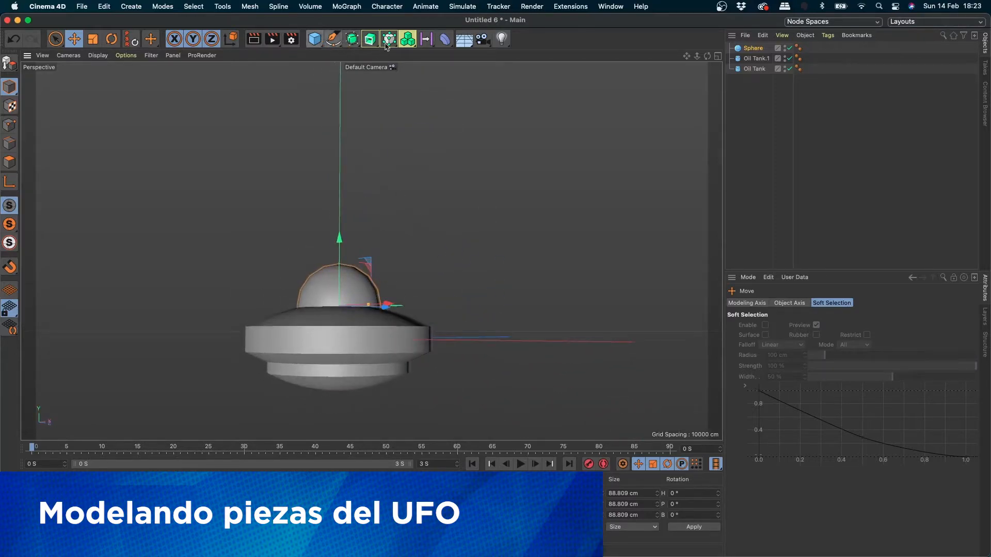
# Add a 200 cm tall cylinder, narrow its radius to about 11.5 cm and raise it above the dome to about Y 129 cm.
pyautogui.click(316, 40)
pyautogui.click(538, 55)
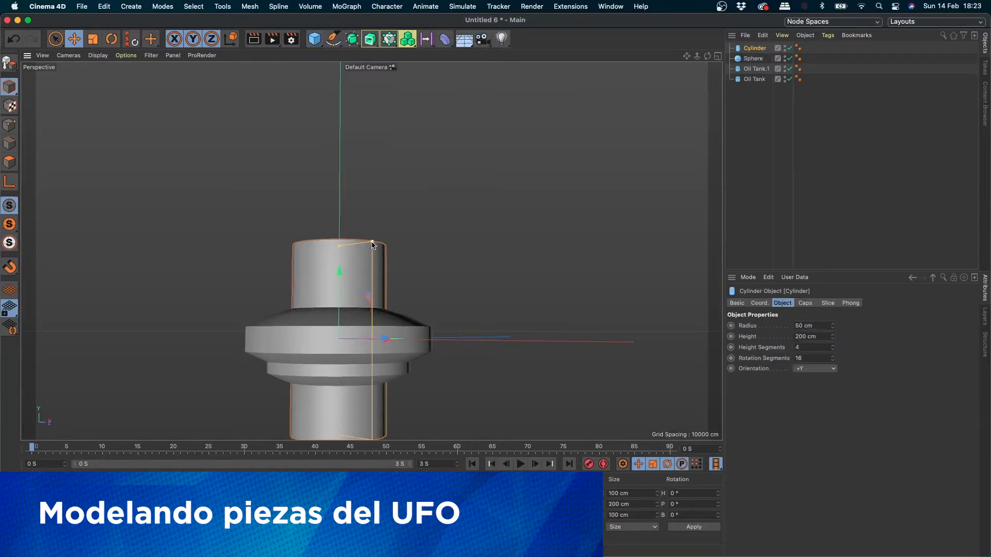
pyautogui.moveTo(372, 243); pyautogui.dragTo(350, 186)
pyautogui.scroll(-5, 480, 255)
pyautogui.keyDown('alt'); pyautogui.moveTo(429, 274); pyautogui.dragTo(347, 304, button='middle'); pyautogui.keyUp('alt')
pyautogui.keyDown('alt'); pyautogui.moveTo(347, 304); pyautogui.dragTo(384, 331); pyautogui.keyUp('alt')
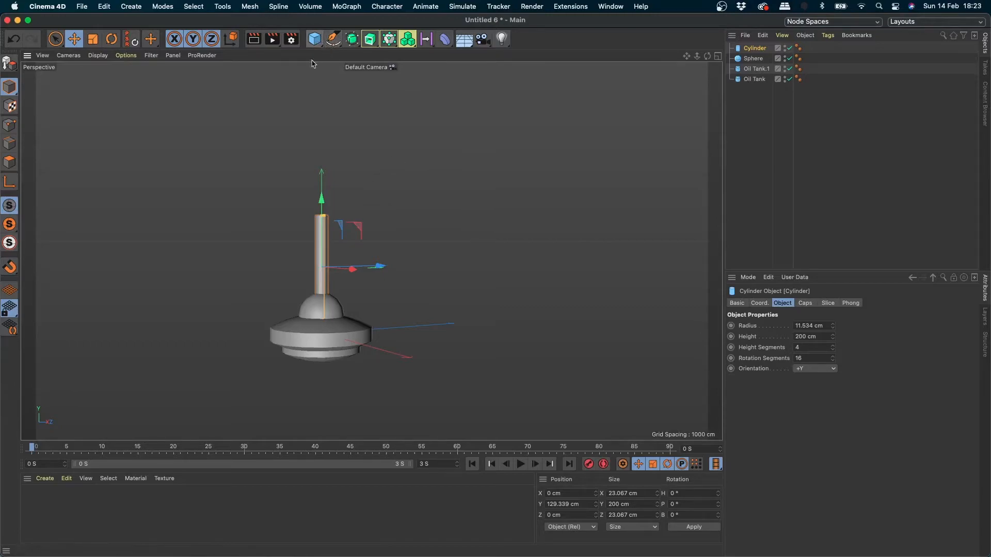
pyautogui.click(336, 342)
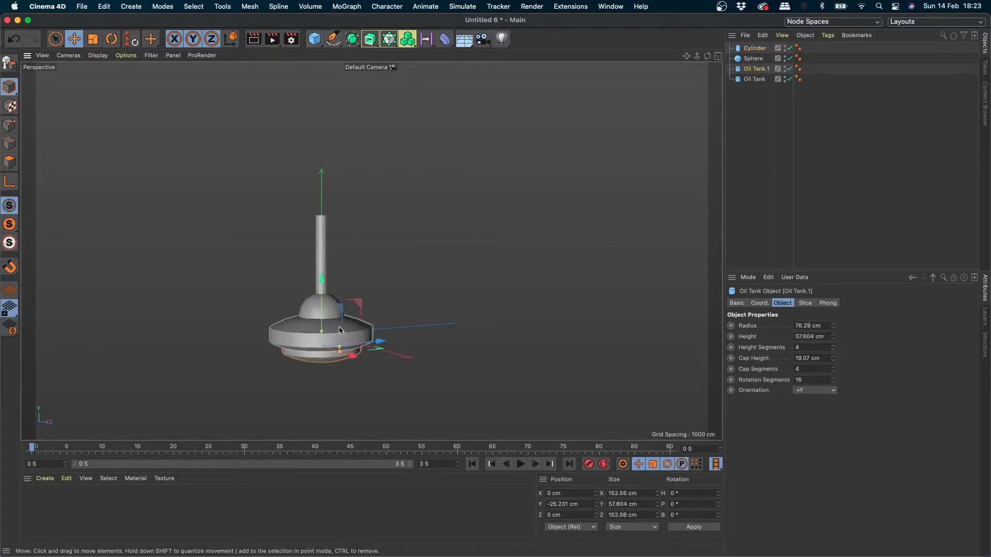
pyautogui.click(342, 338)
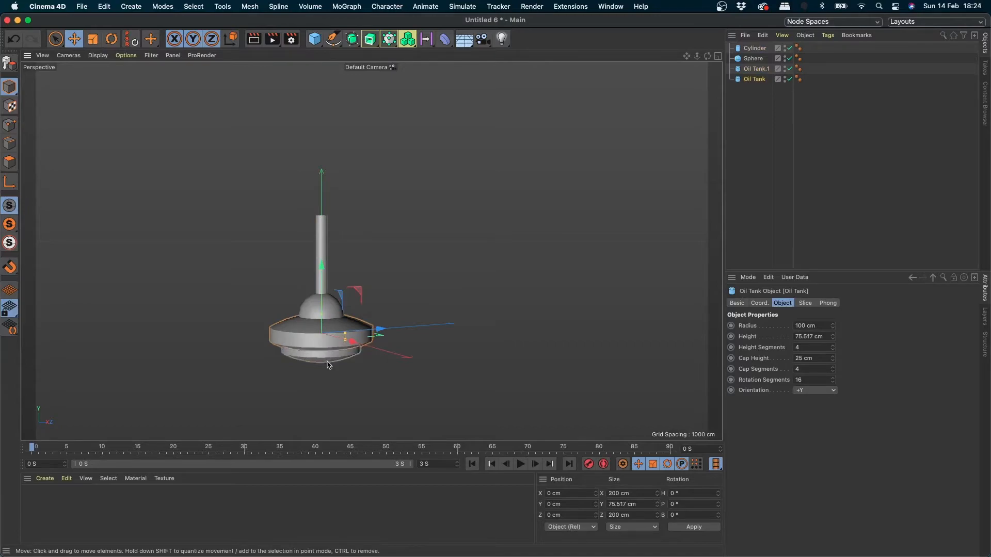
pyautogui.click(307, 344)
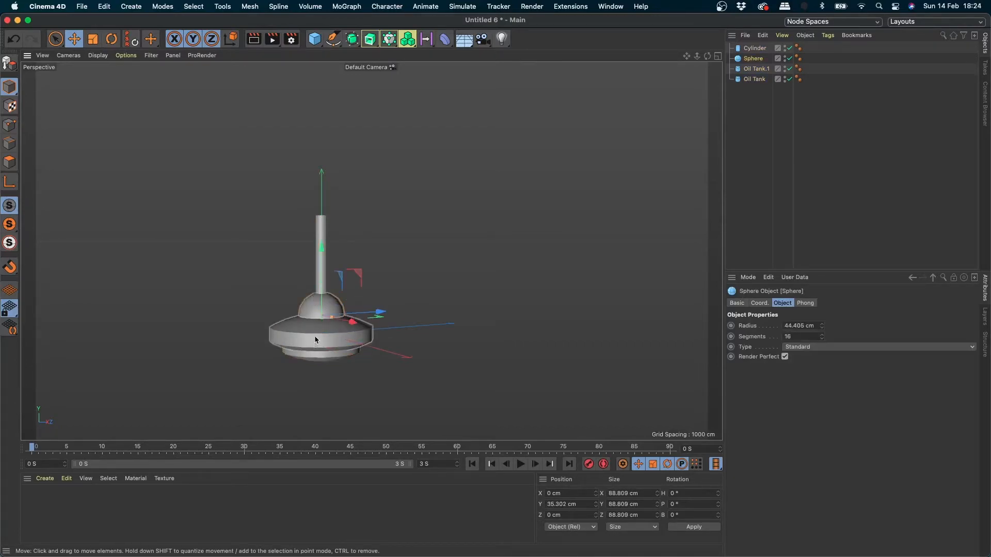
pyautogui.click(321, 252)
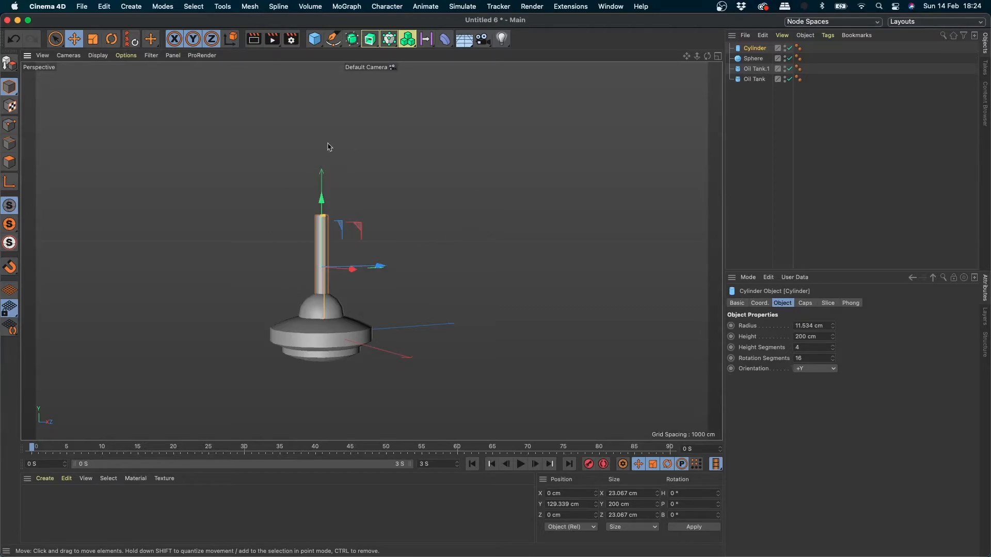
# Add a sphere, scale it to a radius of about 65 cm and position it atop the cylinder at about Y 257 cm.
pyautogui.click(315, 39)
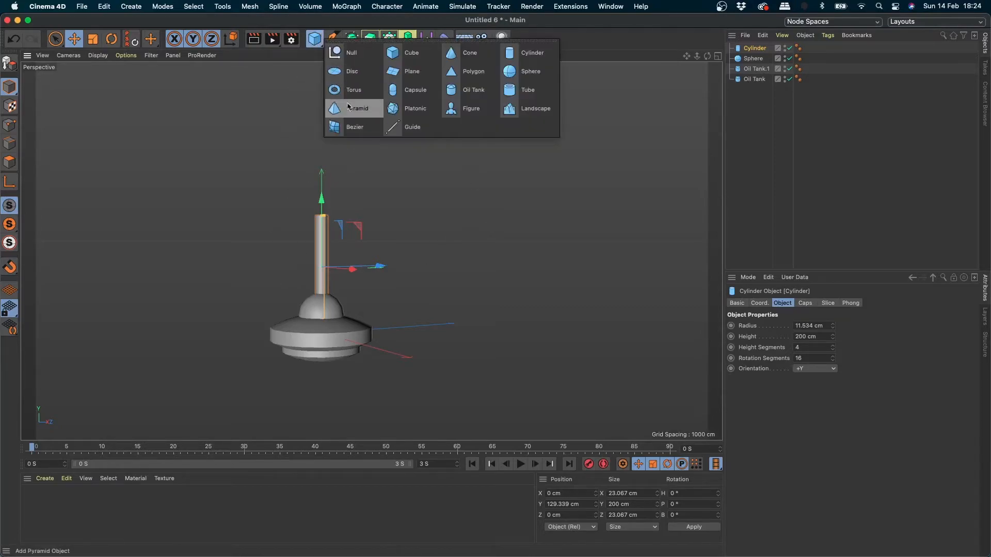
pyautogui.click(526, 73)
pyautogui.moveTo(374, 265); pyautogui.dragTo(344, 194)
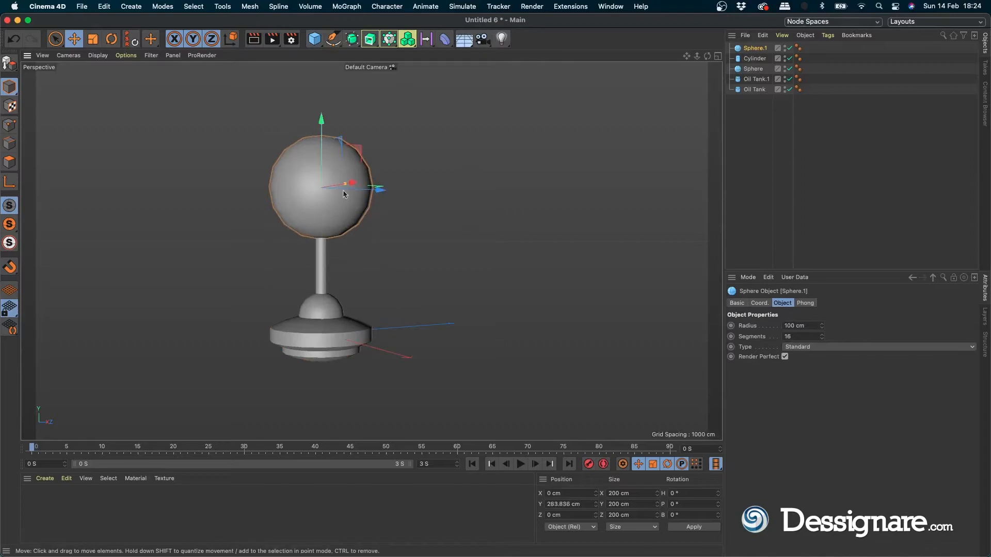
pyautogui.press('t')
pyautogui.moveTo(445, 256); pyautogui.dragTo(302, 281)
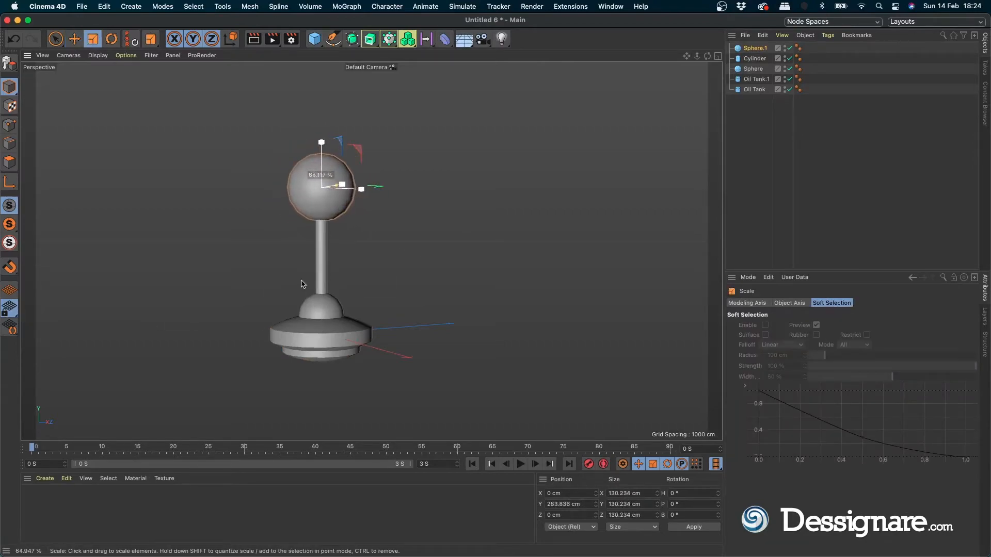
pyautogui.press('e')
pyautogui.moveTo(322, 129); pyautogui.dragTo(323, 143)
# Duplicate the thin cylinder upward so the copy stands above the new sphere at about Y 381 cm.
pyautogui.keyDown('alt'); pyautogui.moveTo(363, 292); pyautogui.dragTo(350, 321); pyautogui.keyUp('alt')
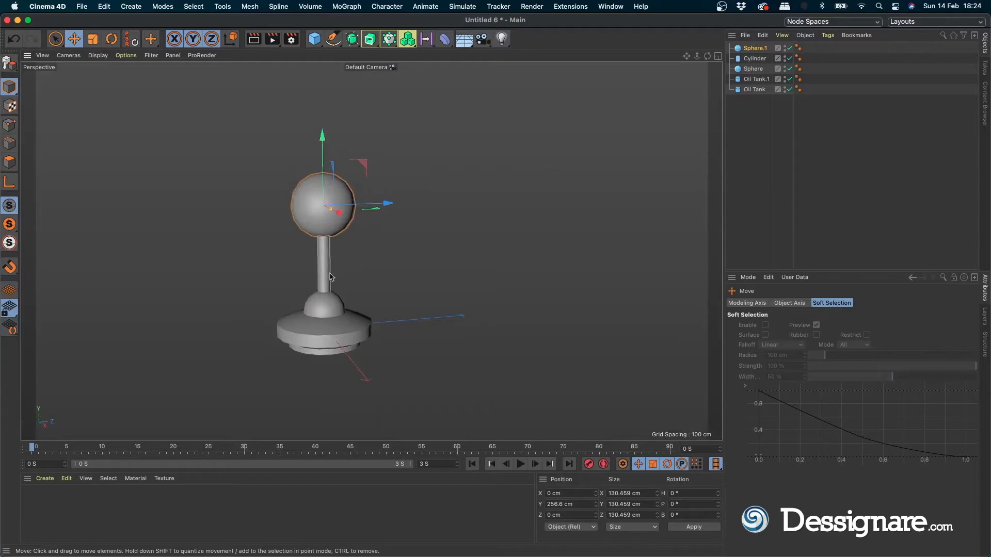
pyautogui.click(337, 347)
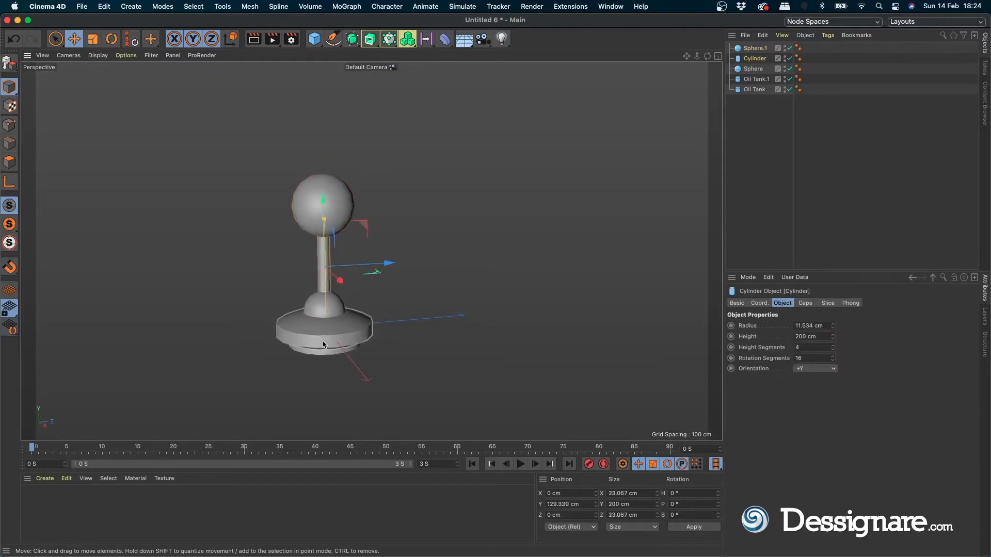
pyautogui.keyDown('ctrl'); pyautogui.moveTo(325, 251); pyautogui.dragTo(343, 111); pyautogui.keyUp('ctrl')
pyautogui.scroll(-5, 398, 267)
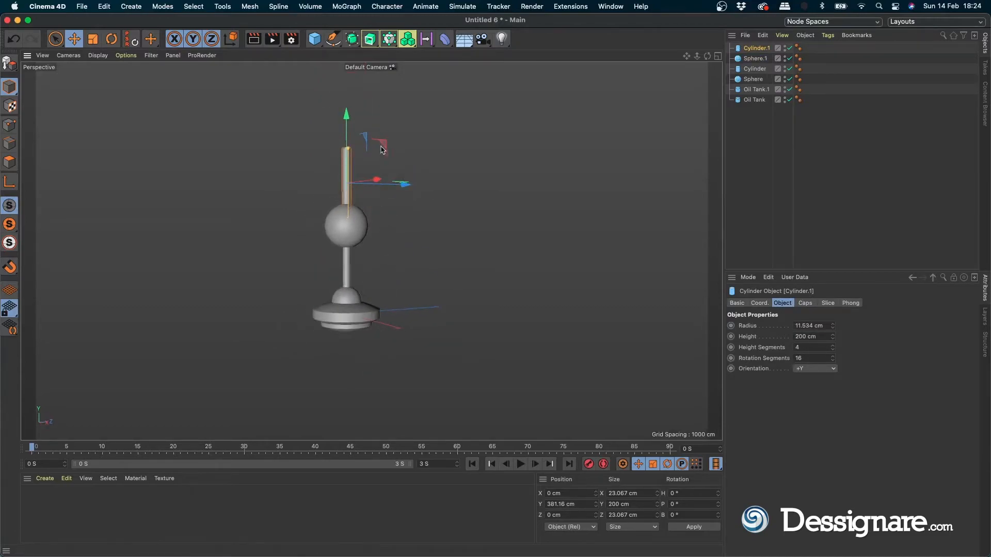
# Add a capsule, raise it to about Y 510 cm and scale it to about 64 cm wide and 128 cm tall.
pyautogui.click(314, 38)
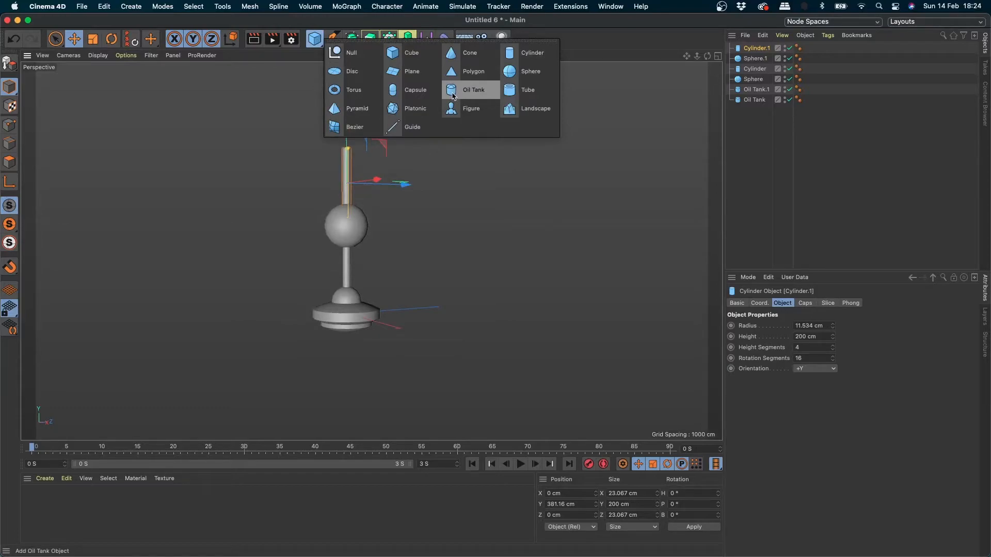
pyautogui.click(393, 89)
pyautogui.moveTo(349, 287); pyautogui.dragTo(353, 144)
pyautogui.press('t')
pyautogui.moveTo(411, 223); pyautogui.dragTo(281, 248)
pyautogui.keyDown('alt'); pyautogui.moveTo(426, 222); pyautogui.dragTo(403, 242, button='right'); pyautogui.keyUp('alt')
pyautogui.keyDown('alt'); pyautogui.moveTo(402, 244); pyautogui.dragTo(402, 199); pyautogui.keyUp('alt')
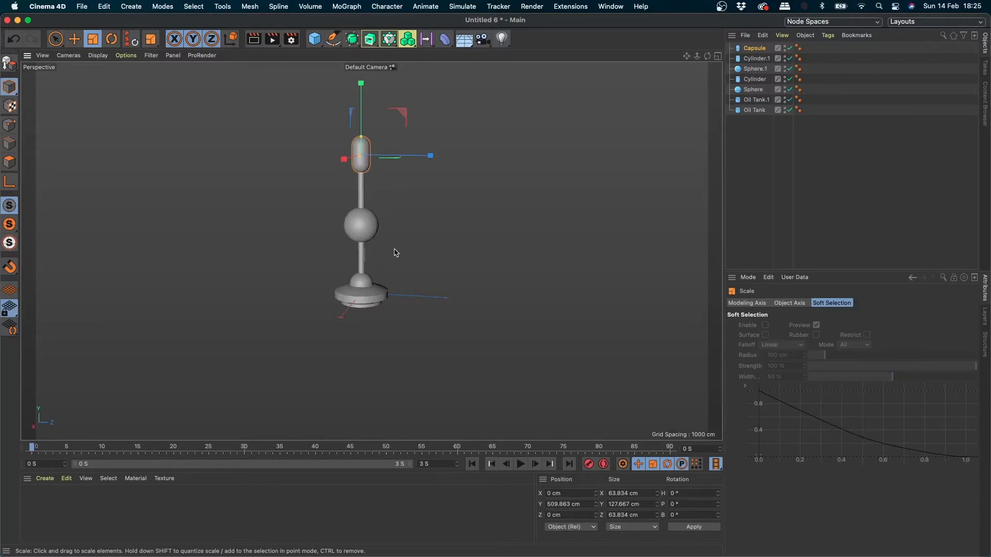
# Group the lower cylinder, dome sphere and both oil tanks under a null, and nest that null under the middle sphere.
pyautogui.moveTo(370, 297); pyautogui.dragTo(367, 297)
pyautogui.click(470, 280)
pyautogui.click(755, 111)
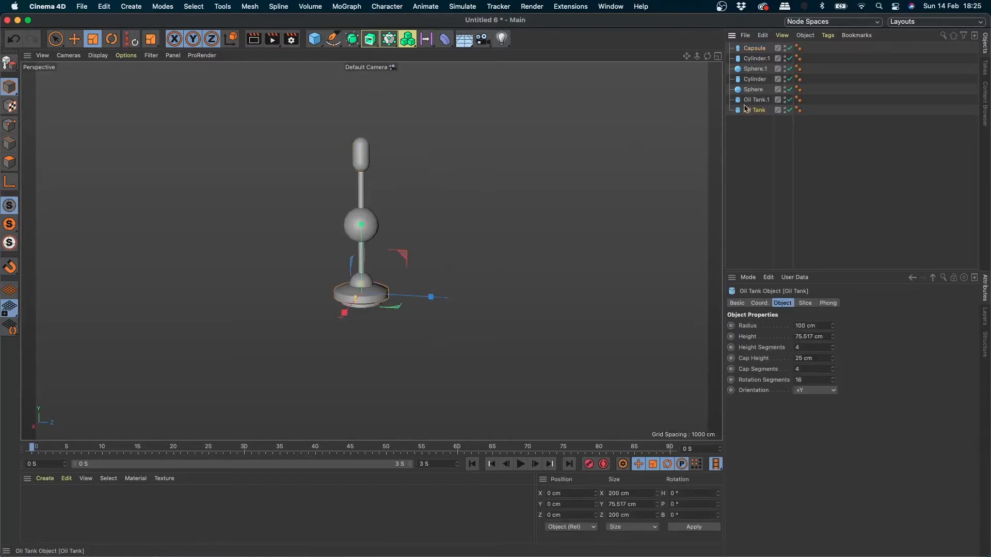
pyautogui.doubleClick(752, 102)
pyautogui.click(750, 114)
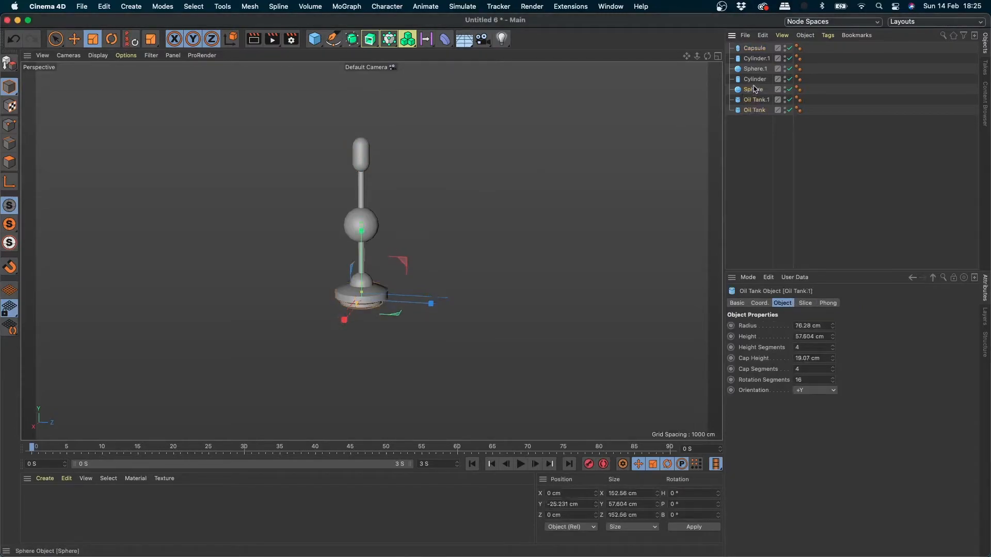
pyautogui.click(753, 91)
pyautogui.click(758, 80)
pyautogui.keyDown('shift'); pyautogui.click(755, 111); pyautogui.keyUp('shift')
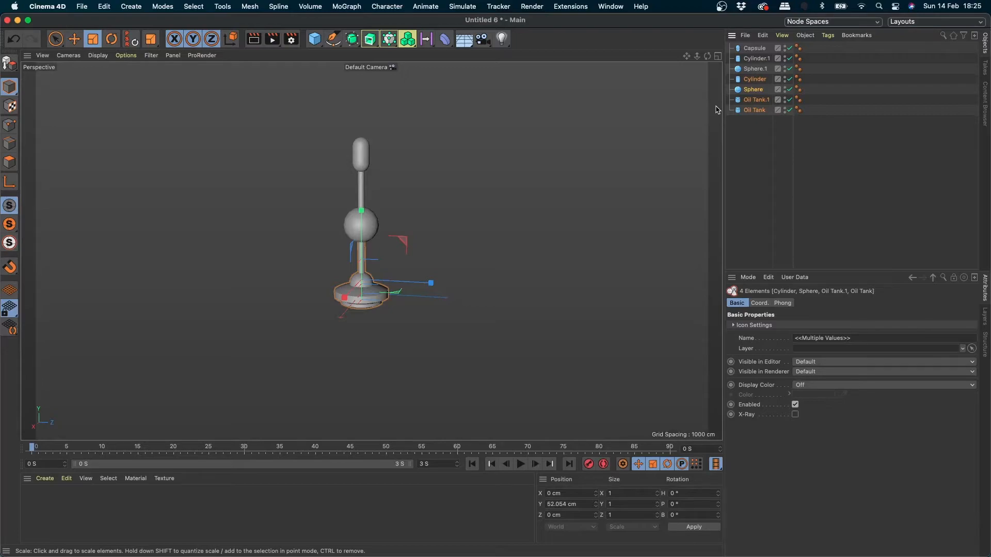
pyautogui.hotkey('alt', 'g')
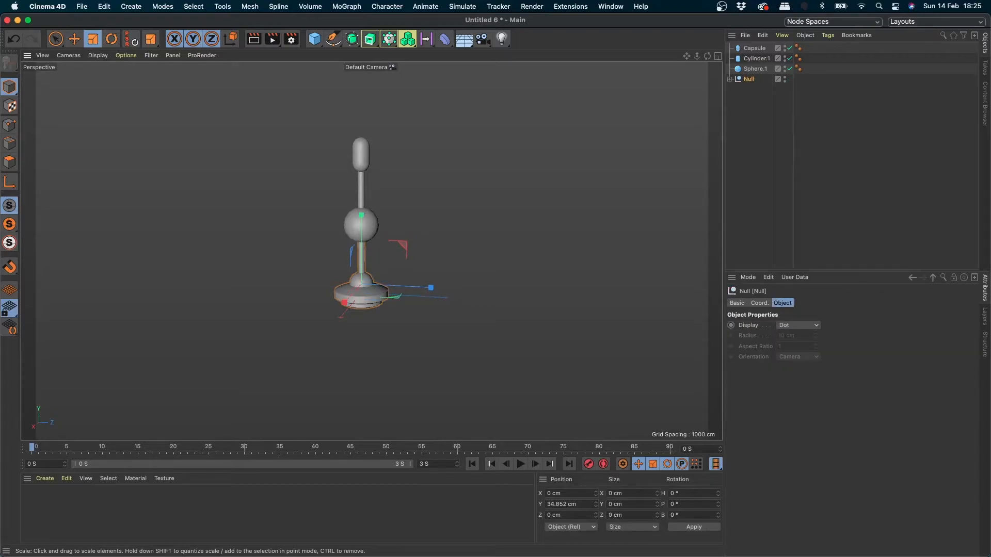
pyautogui.moveTo(753, 71); pyautogui.dragTo(753, 69)
# Test the lower leg's articulation by pitching the middle sphere to about 51°, undoing the trial rotations.
pyautogui.click(751, 70)
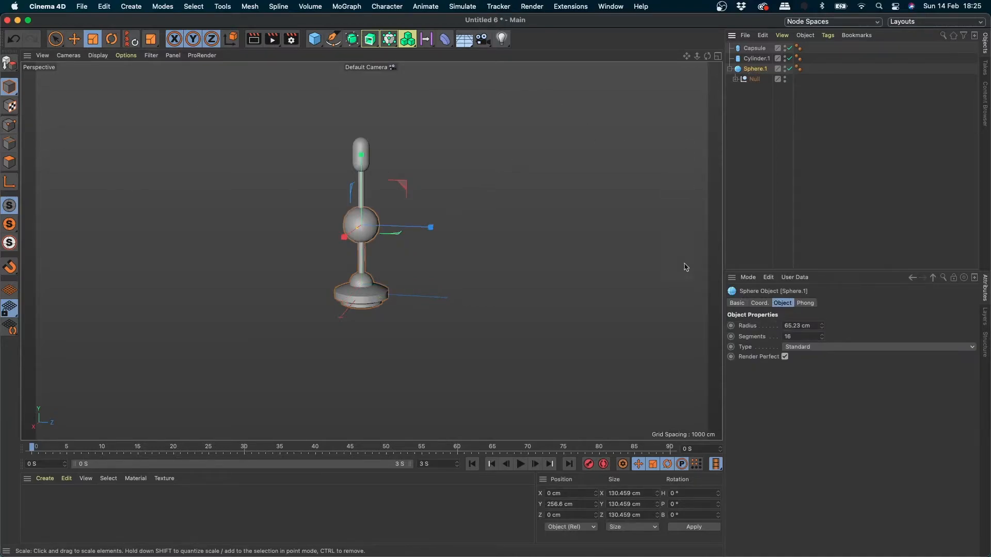
pyautogui.click(759, 303)
pyautogui.moveTo(941, 336); pyautogui.dragTo(941, 310)
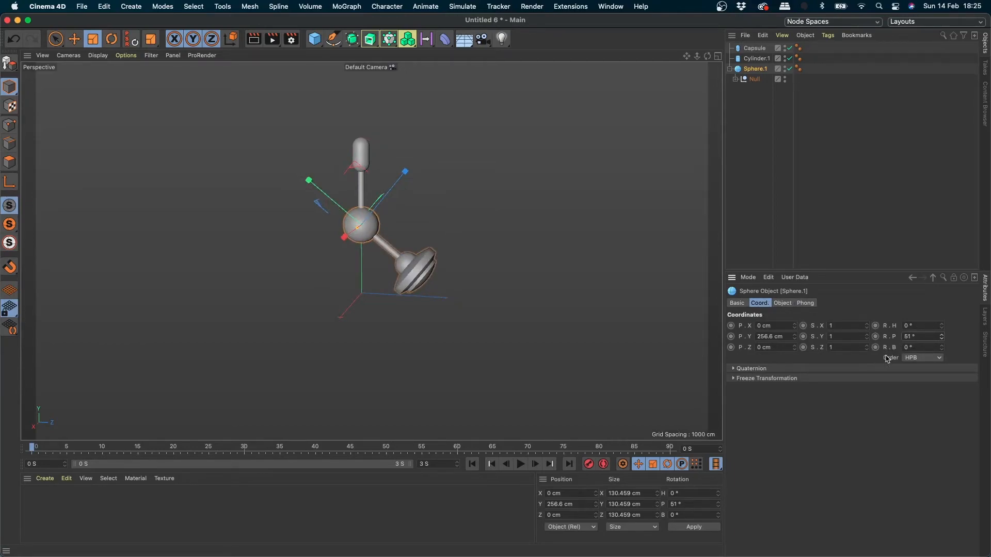
pyautogui.press('super+z')
pyautogui.moveTo(941, 336); pyautogui.dragTo(941, 314)
pyautogui.moveTo(941, 336); pyautogui.dragTo(935, 315)
pyautogui.press('super+z')
pyautogui.press('super+z')
pyautogui.keyDown('alt'); pyautogui.moveTo(442, 289); pyautogui.dragTo(375, 201); pyautogui.keyUp('alt')
pyautogui.scroll(5, 375, 201)
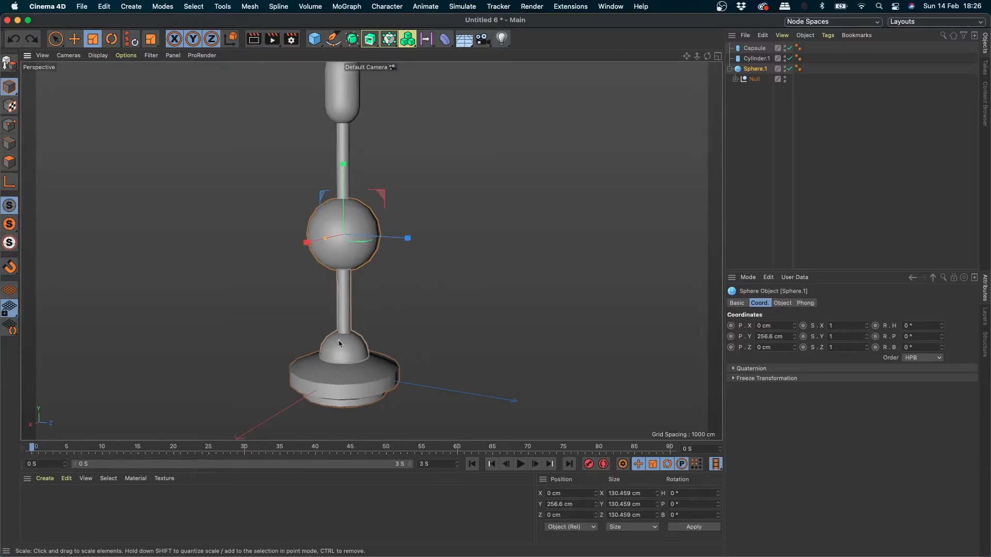
pyautogui.click(350, 388)
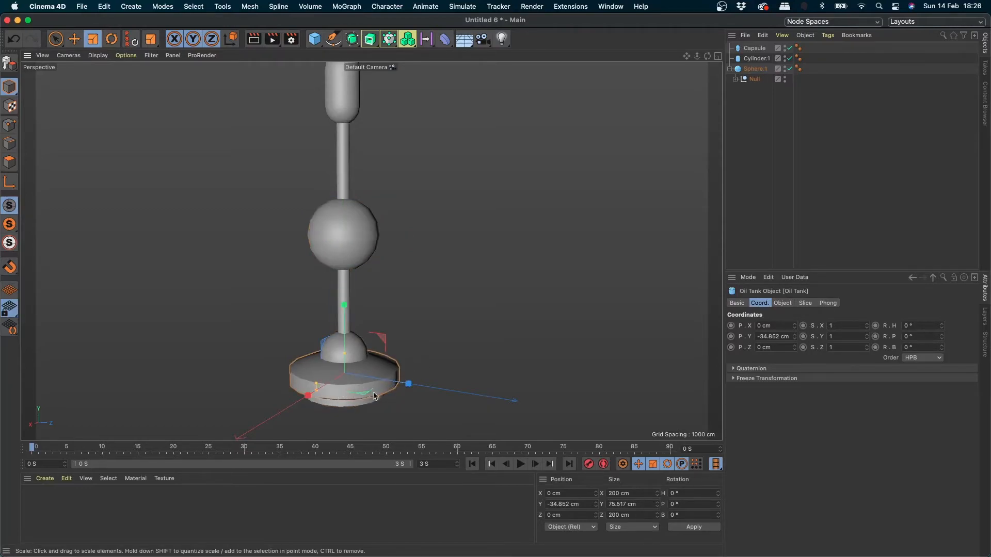
# Switch to Finder, preview the reference clip of the robot's wireframe tracks and scrub through its motion.
pyautogui.moveTo(107, 551)
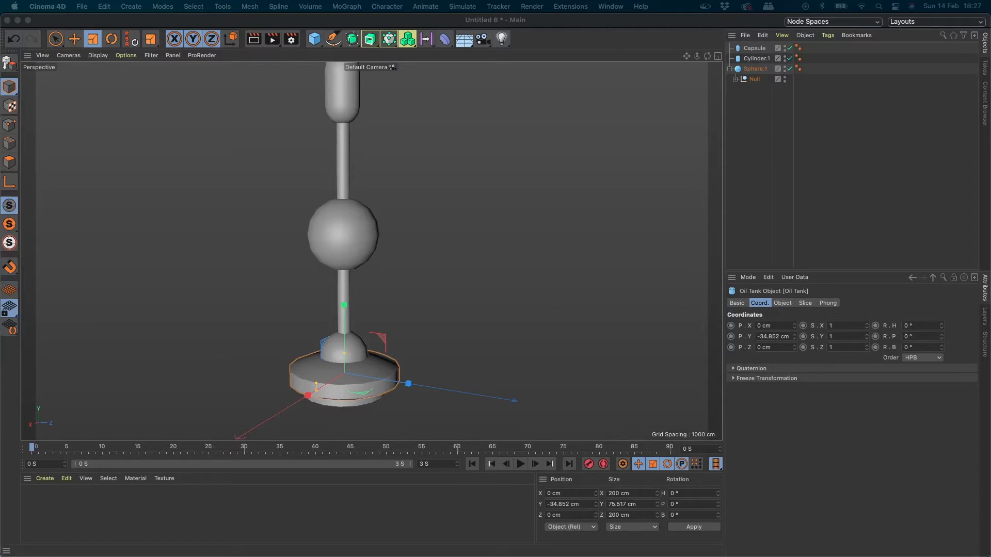
pyautogui.moveTo(383, 556); pyautogui.dragTo(481, 95)
pyautogui.moveTo(446, 498)
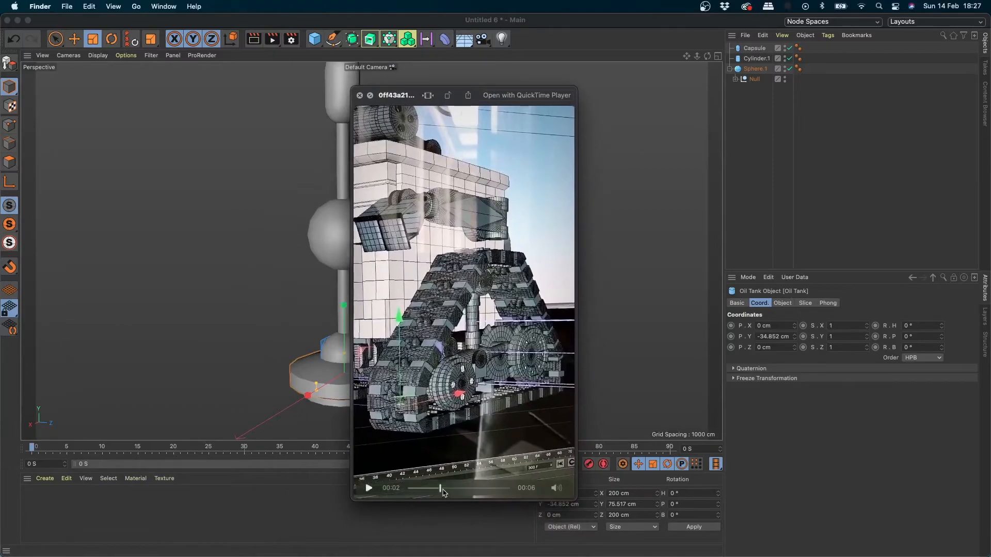
pyautogui.moveTo(442, 493); pyautogui.dragTo(486, 495)
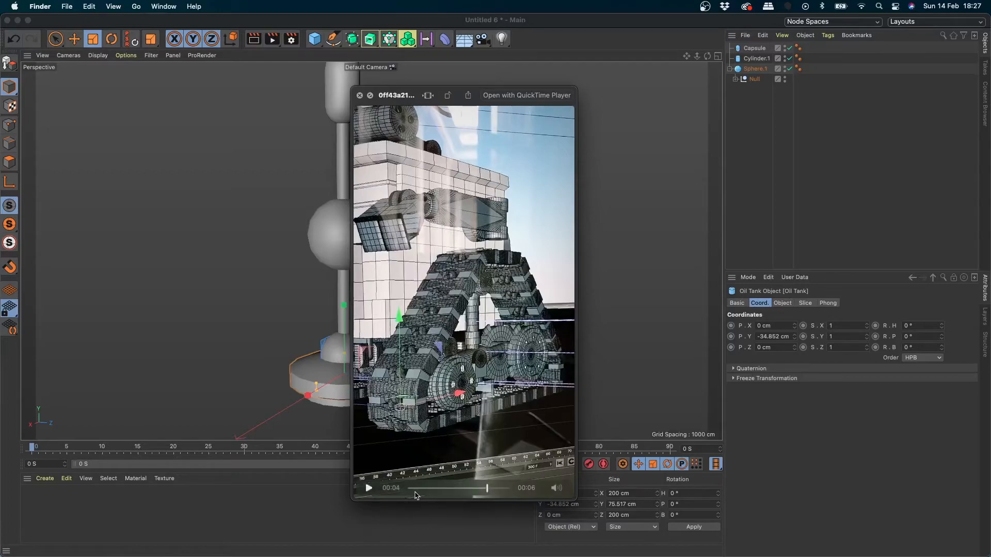
pyautogui.moveTo(415, 492); pyautogui.dragTo(509, 495)
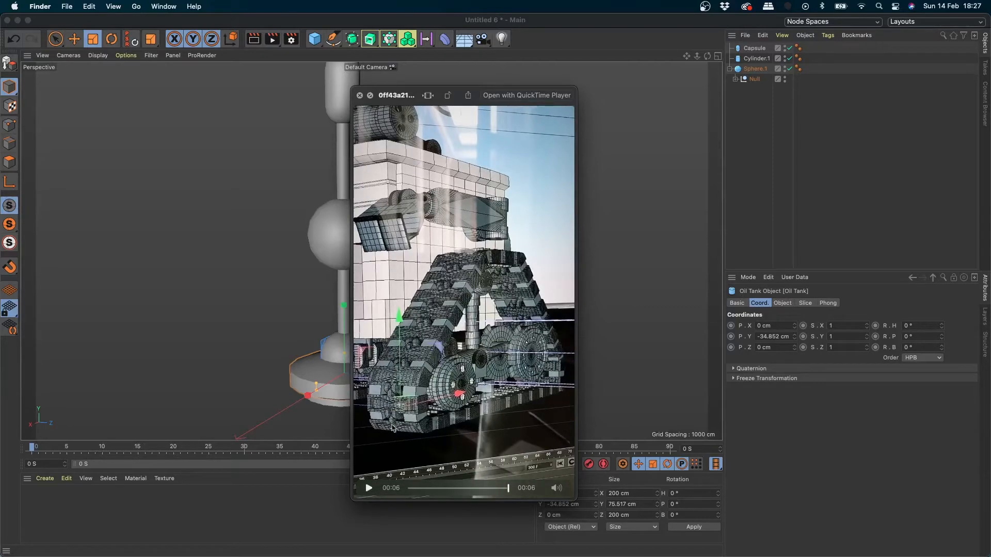
pyautogui.moveTo(446, 489); pyautogui.dragTo(492, 497)
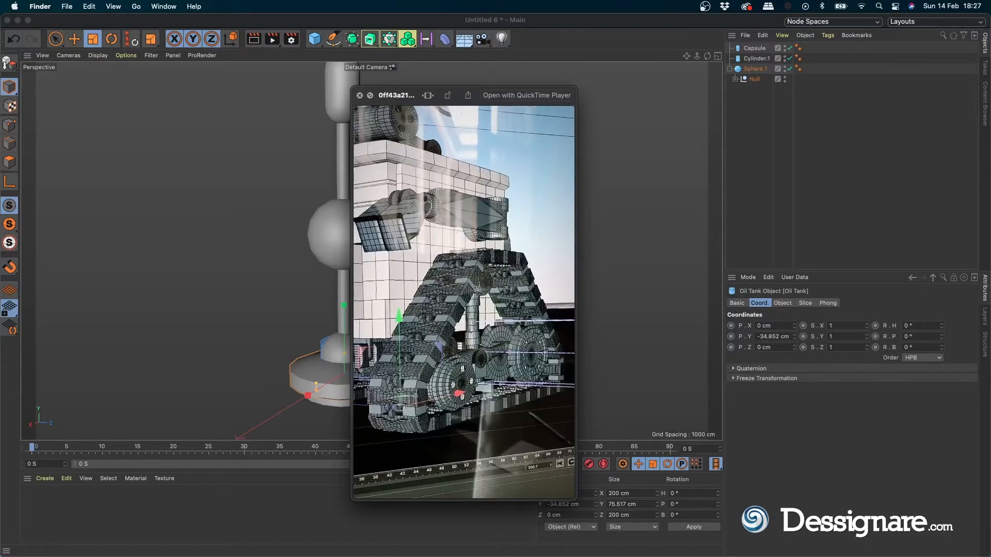
# Review the next robot reference clip in QuickTime Player and in a full-screen Finder preview, and close it.
pyautogui.press('Down')
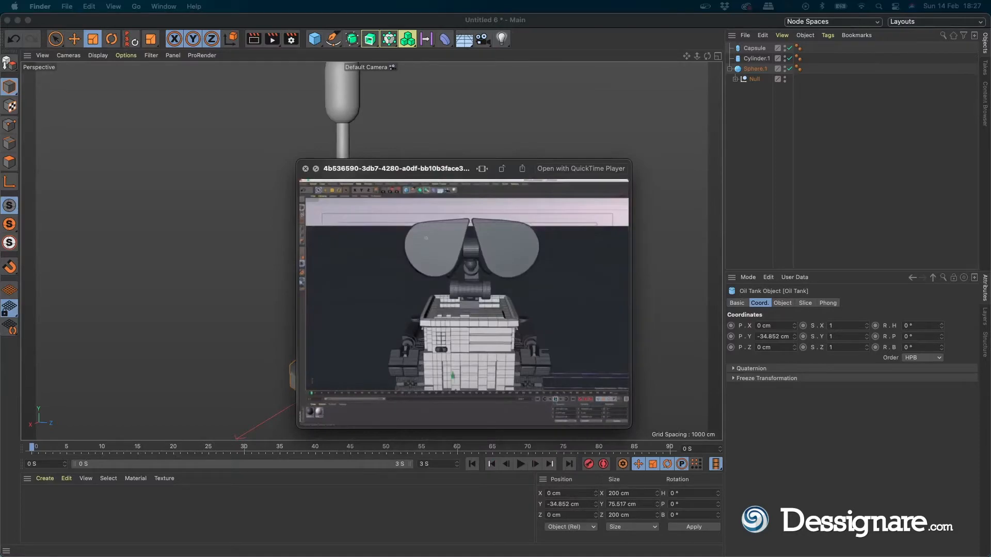
pyautogui.press('super+o')
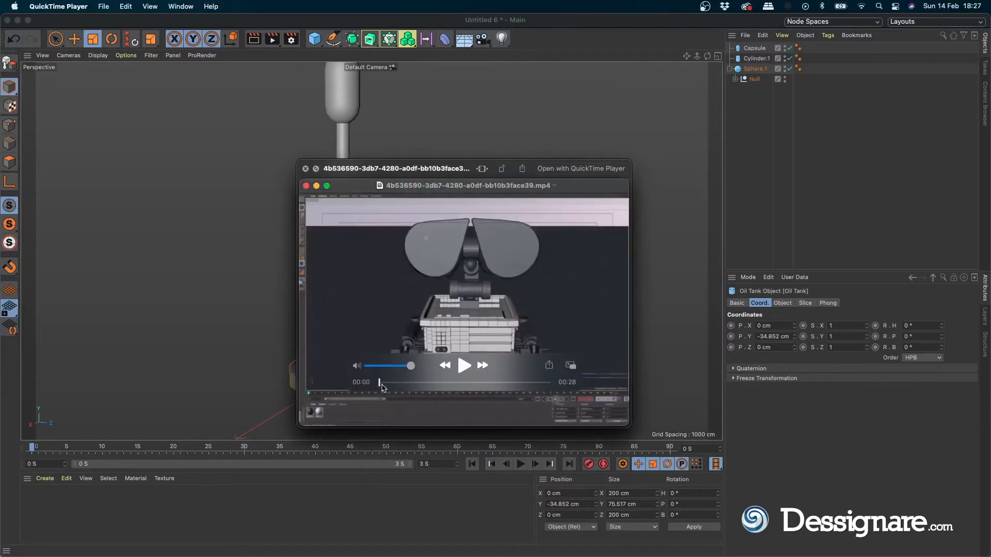
pyautogui.moveTo(381, 386); pyautogui.dragTo(483, 382)
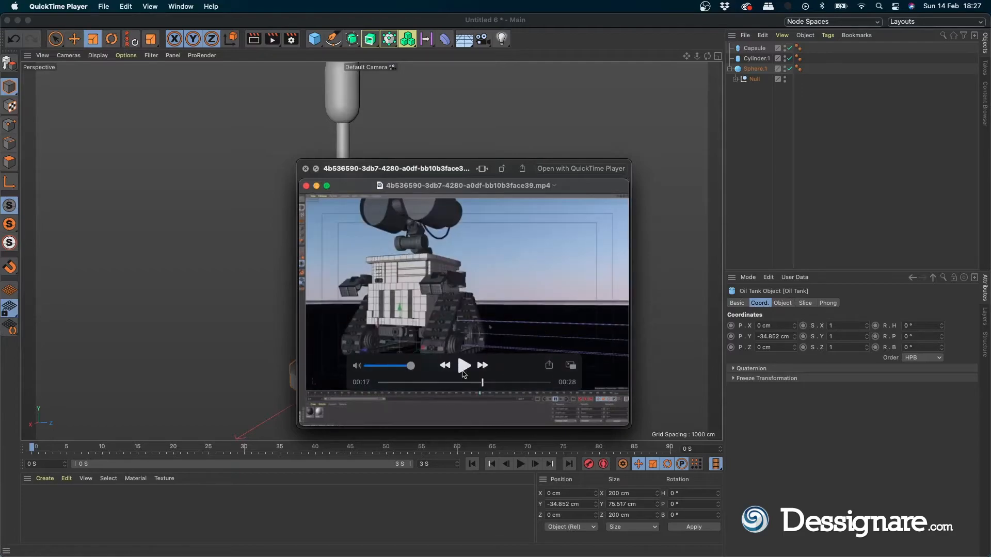
pyautogui.click(464, 366)
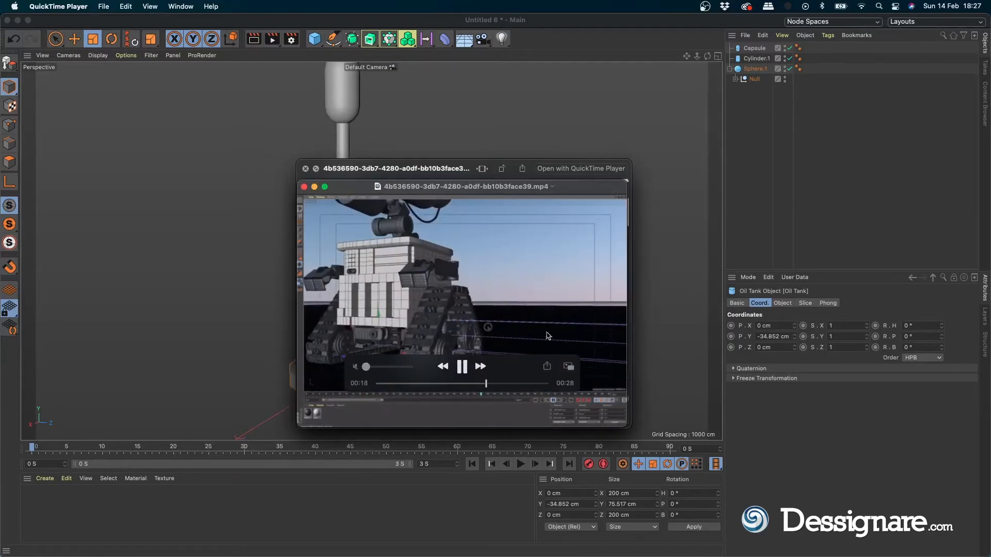
pyautogui.click(317, 169)
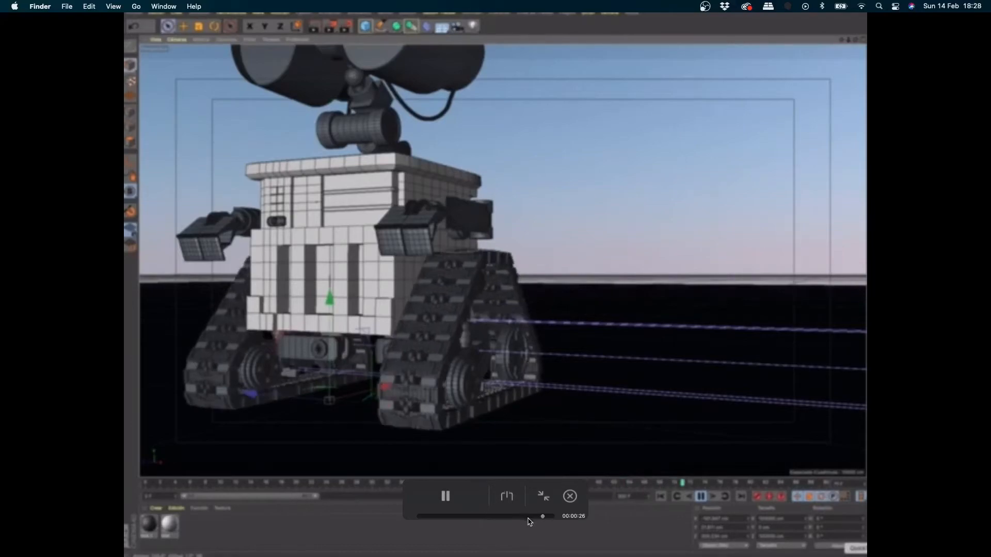
pyautogui.moveTo(541, 517); pyautogui.dragTo(494, 531)
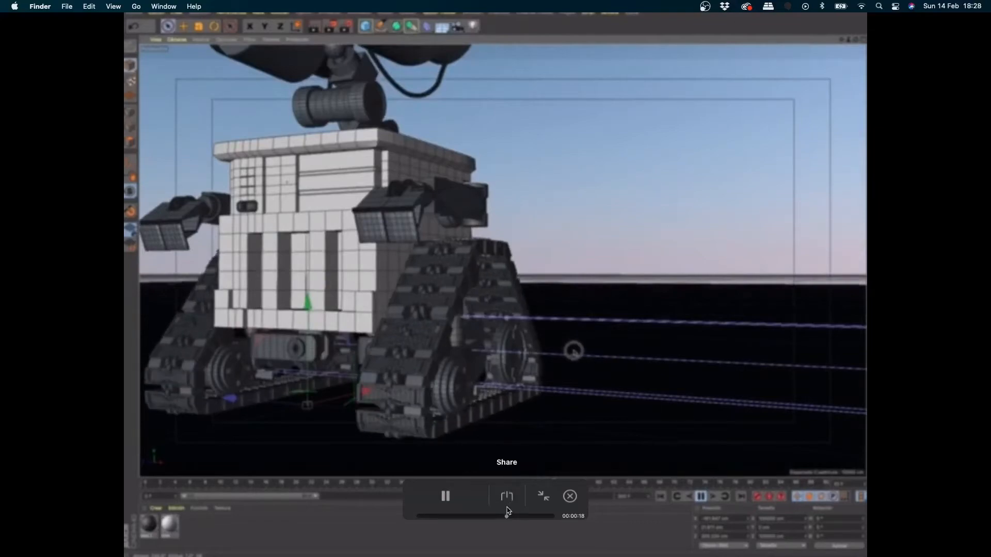
pyautogui.moveTo(507, 515); pyautogui.dragTo(488, 522)
pyautogui.press('Escape')
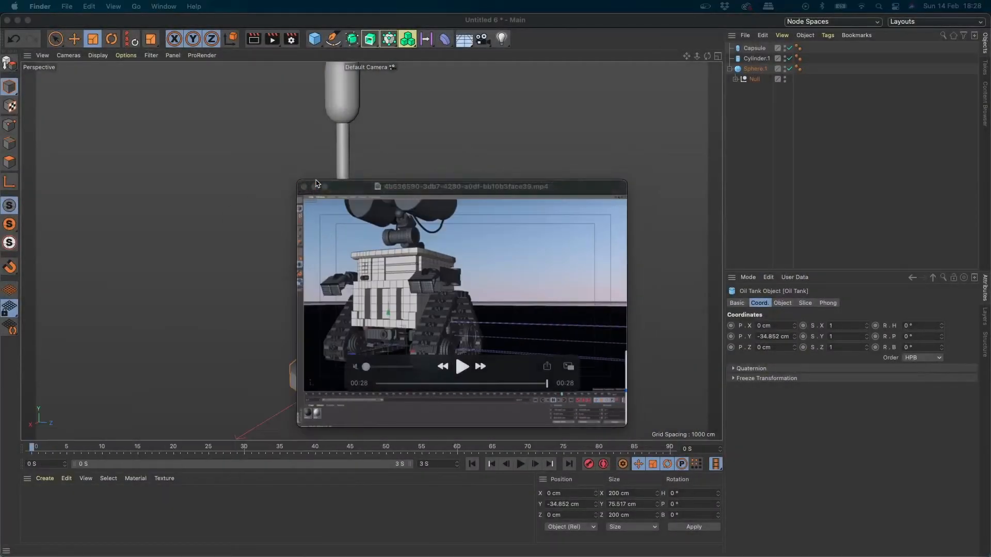
pyautogui.click(303, 187)
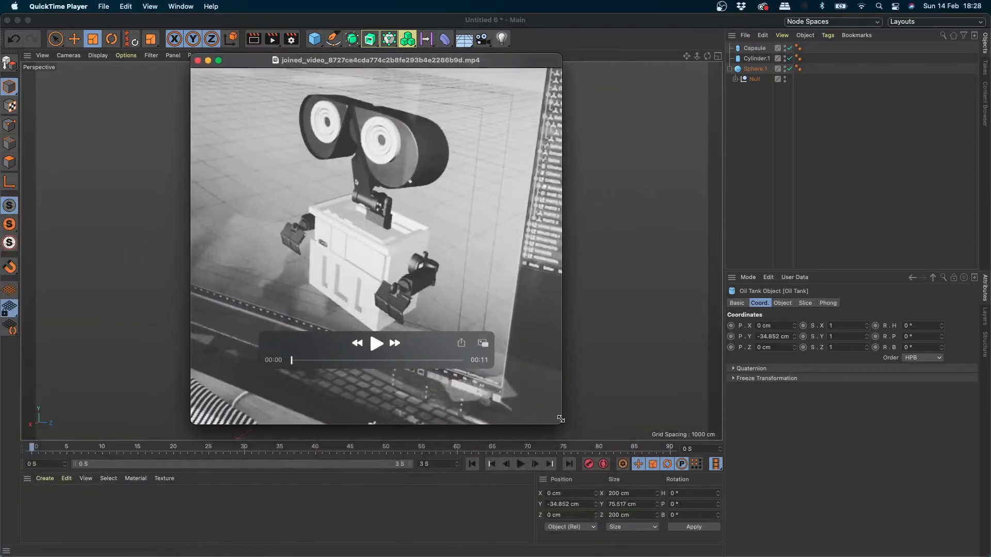
# Enlarge the joined_video robot clip in QuickTime Player and scrub through it to study the neck and arm joints.
pyautogui.moveTo(560, 419); pyautogui.dragTo(595, 457)
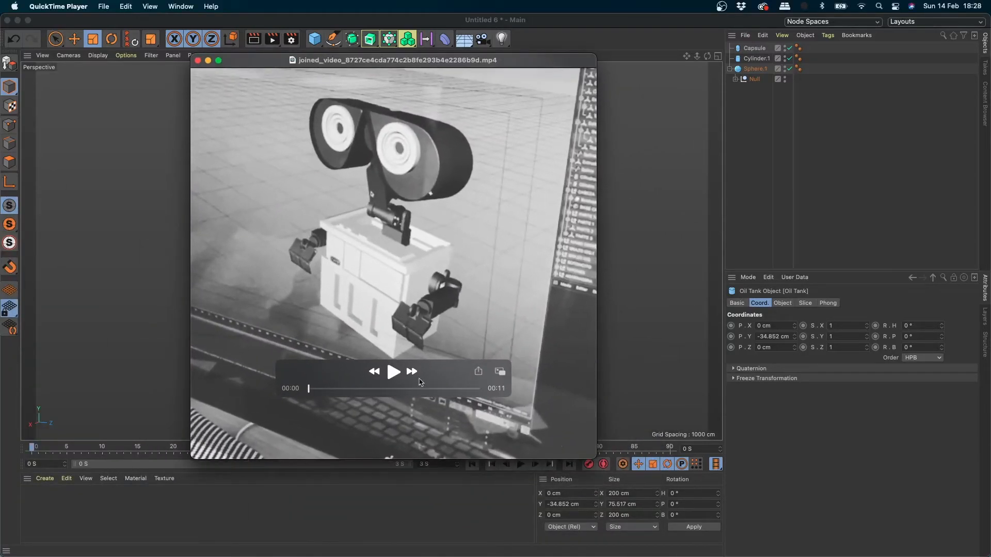
pyautogui.moveTo(391, 450); pyautogui.dragTo(541, 469)
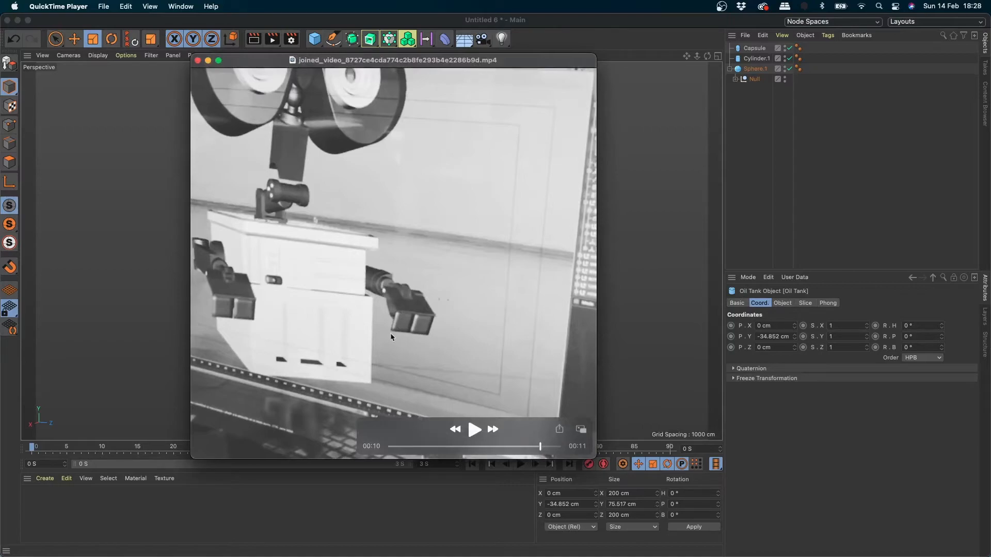
pyautogui.moveTo(523, 452); pyautogui.dragTo(547, 447)
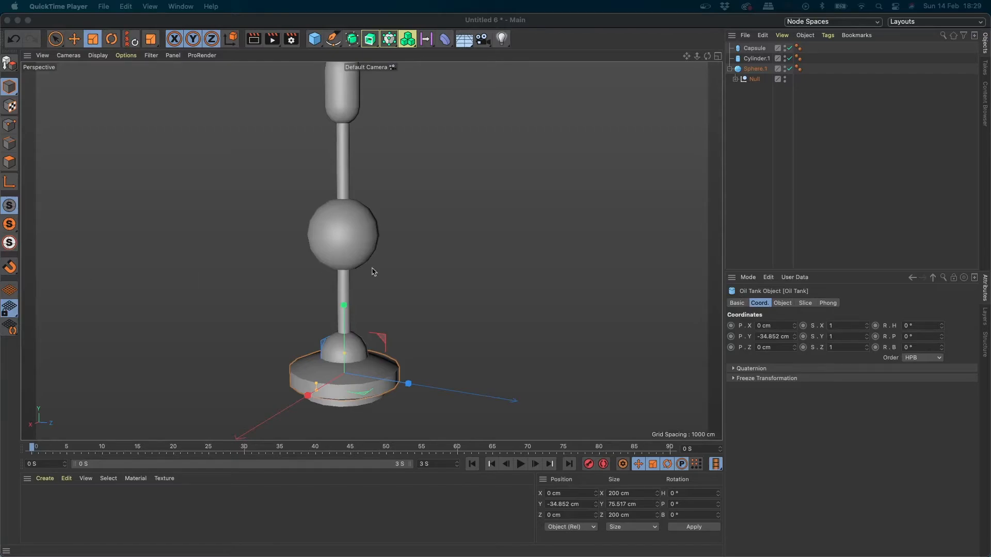
# Return to Cinema 4D and group the capsule, upper cylinder, middle sphere and its nested null under one parent null.
pyautogui.click(487, 256)
pyautogui.scroll(-3, 482, 241)
pyautogui.keyDown('alt'); pyautogui.moveTo(466, 254); pyautogui.dragTo(405, 283, button='middle'); pyautogui.keyUp('alt')
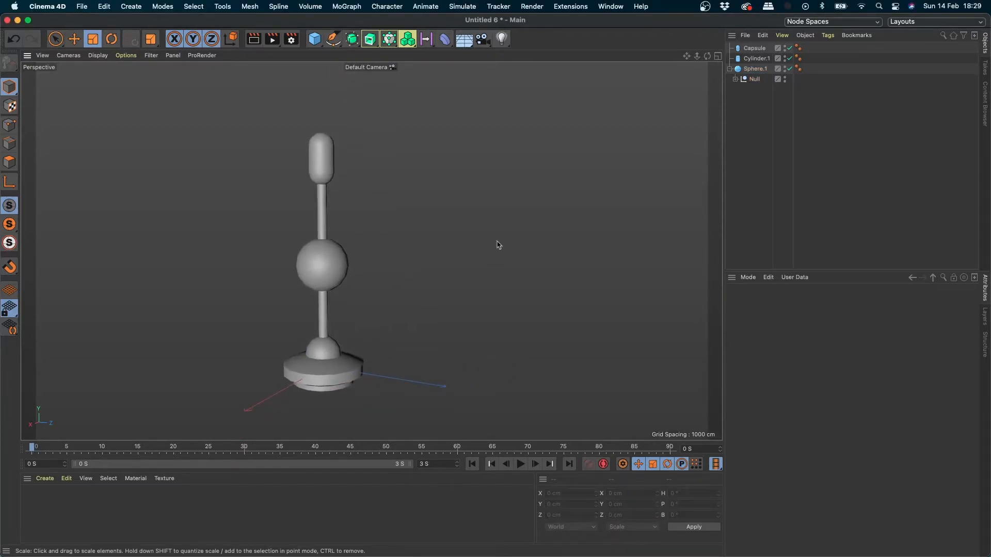
pyautogui.moveTo(747, 106); pyautogui.dragTo(736, 6)
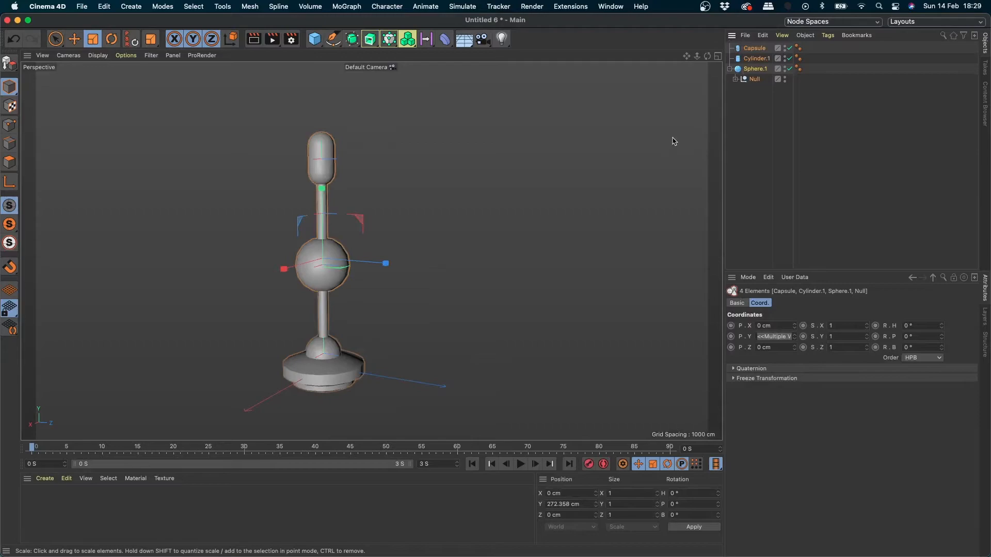
pyautogui.hotkey('alt', 'g')
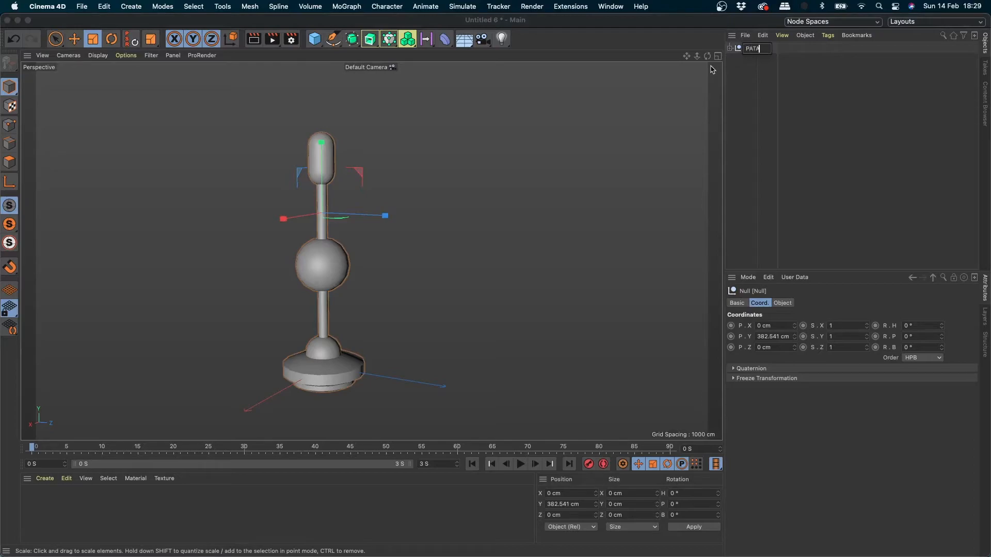
# Name the leg's parent null PATA and copy it into the Untitled 4 saucer project.
pyautogui.click(767, 100)
pyautogui.click(741, 49)
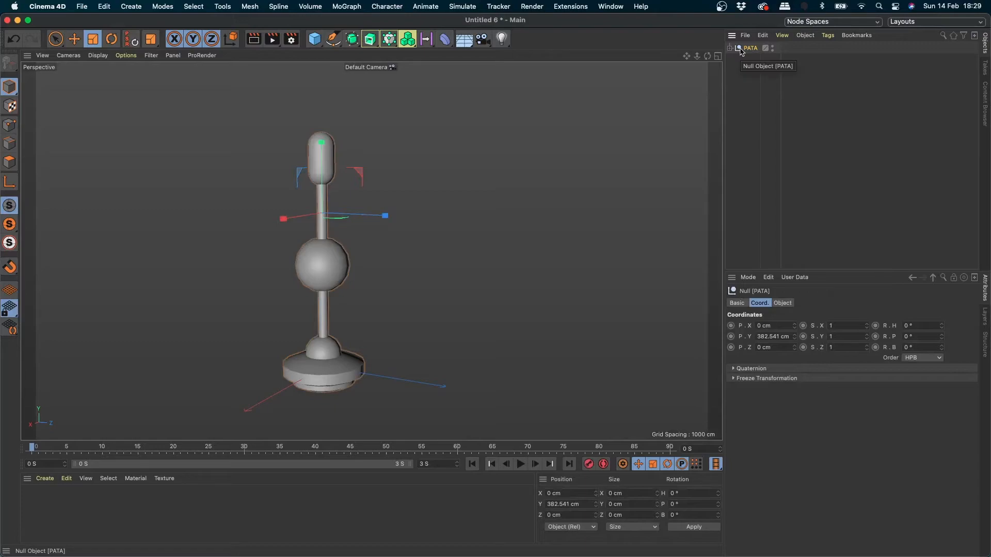
pyautogui.click(605, 7)
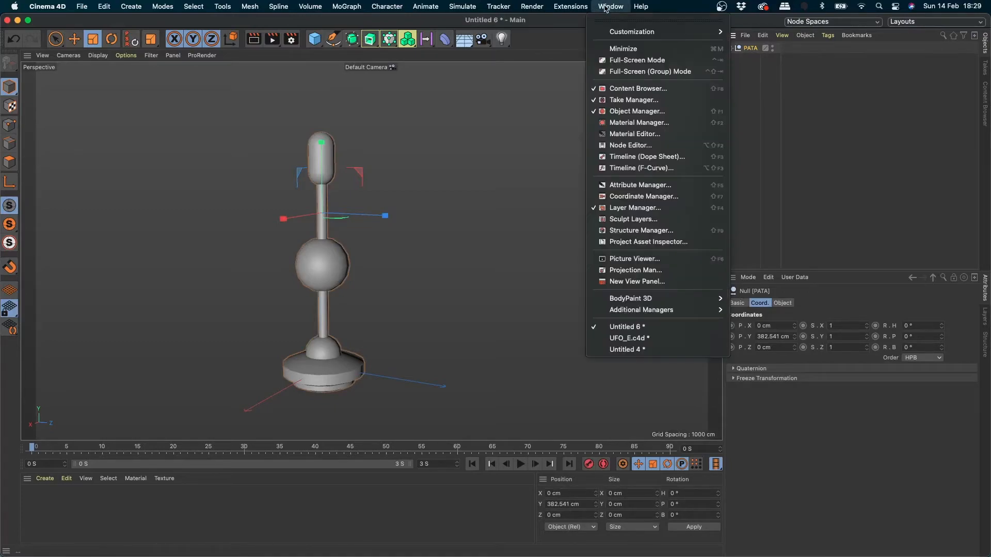
pyautogui.click(622, 351)
pyautogui.click(771, 178)
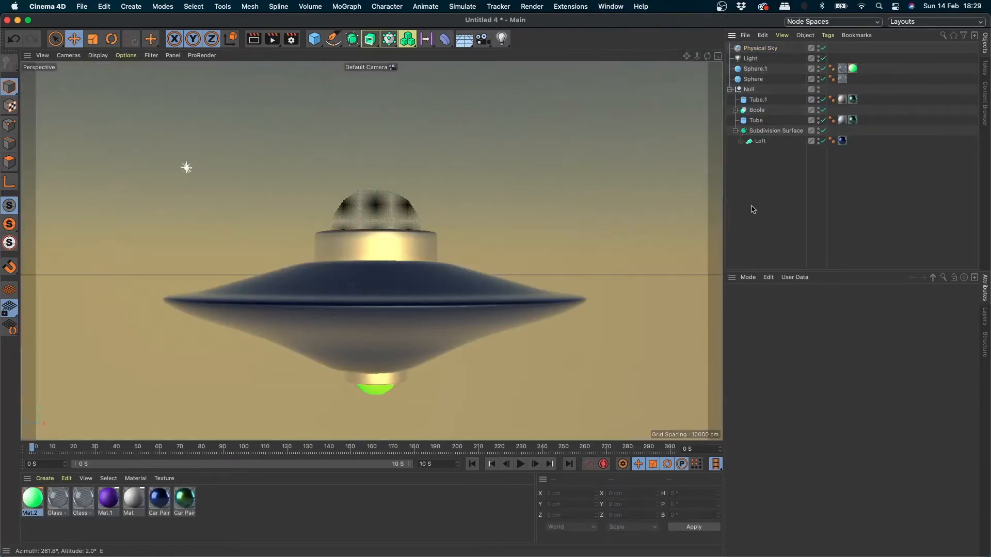
pyautogui.hotkey('ctrl', 'v')
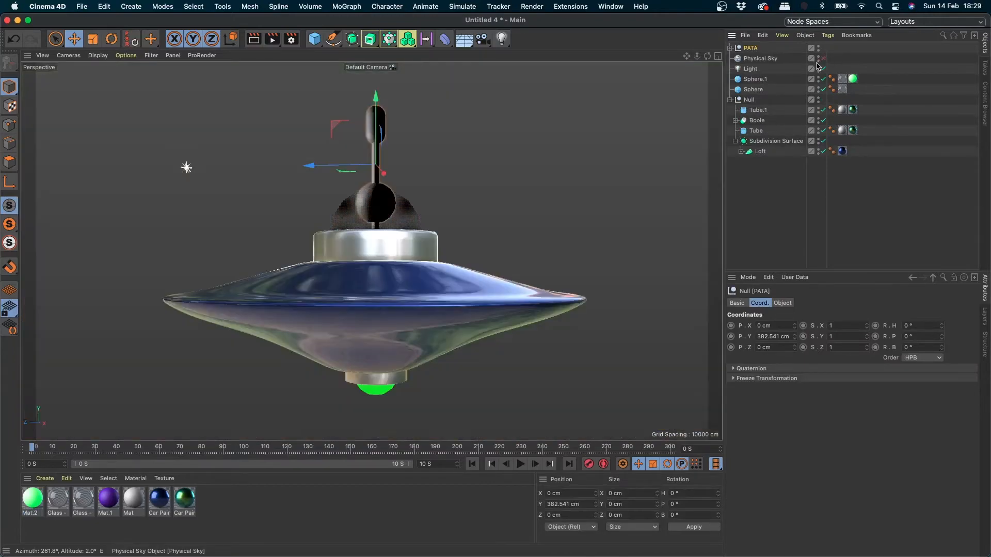
# Move the PATA leg sideways out of the saucer to about -1484 cm on Z.
pyautogui.moveTo(387, 105)
pyautogui.mouseDown()
pyautogui.moveTo(384, 330)
pyautogui.moveTo(382, 78)
pyautogui.moveTo(385, 87)
pyautogui.mouseUp()
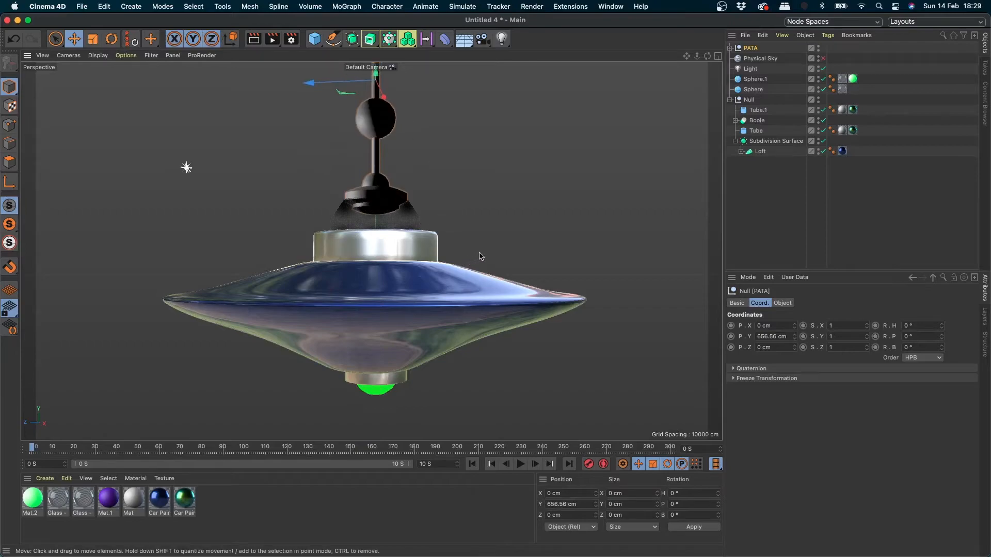
pyautogui.scroll(-5, 502, 248)
pyautogui.keyDown('alt'); pyautogui.moveTo(502, 248); pyautogui.dragTo(418, 281, button='middle'); pyautogui.keyUp('alt')
pyautogui.press('super+z')
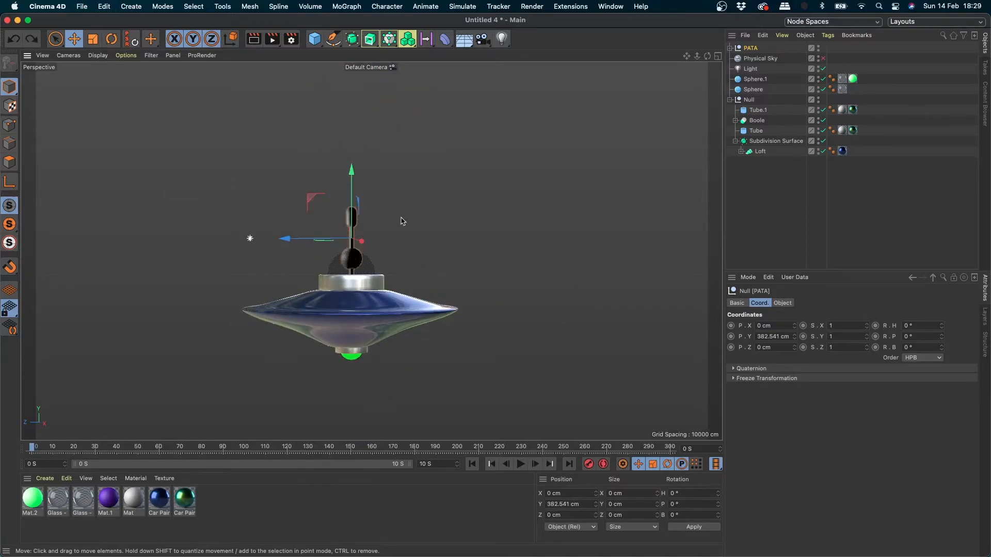
pyautogui.moveTo(304, 239); pyautogui.dragTo(496, 219)
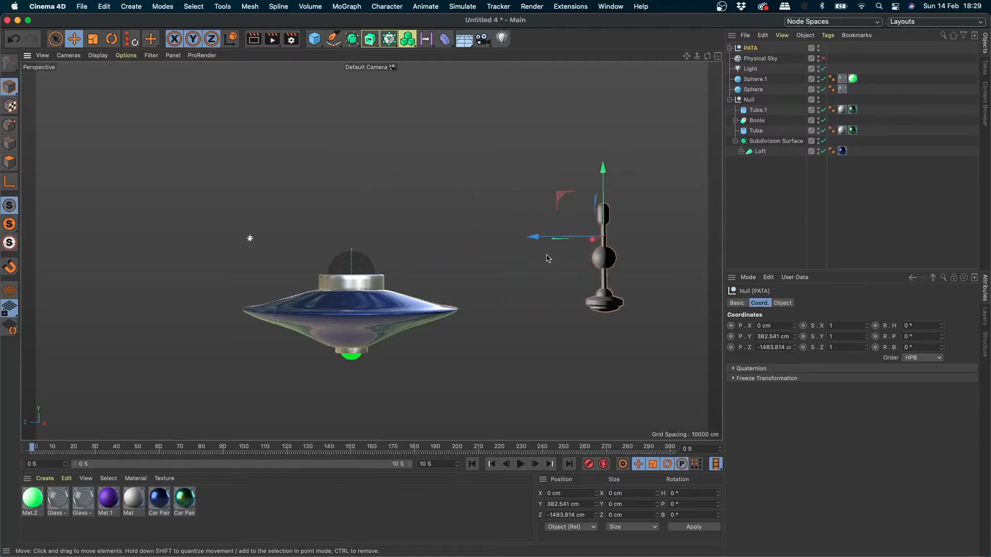
# Add a MoGraph Cloner and make the collapsed PATA group its child.
pyautogui.moveTo(389, 39); pyautogui.dragTo(431, 53)
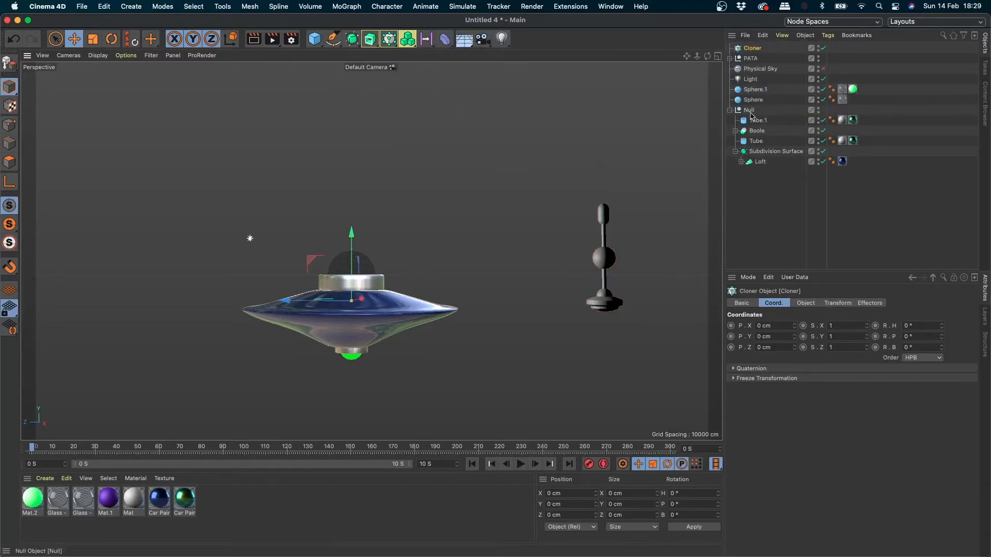
pyautogui.click(749, 59)
pyautogui.click(729, 58)
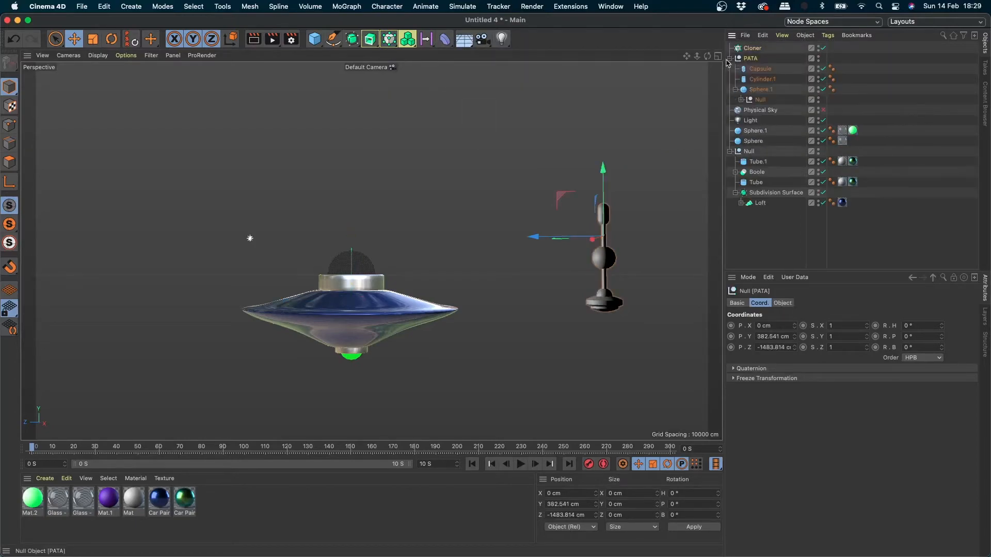
pyautogui.click(729, 59)
pyautogui.moveTo(748, 60); pyautogui.dragTo(753, 49)
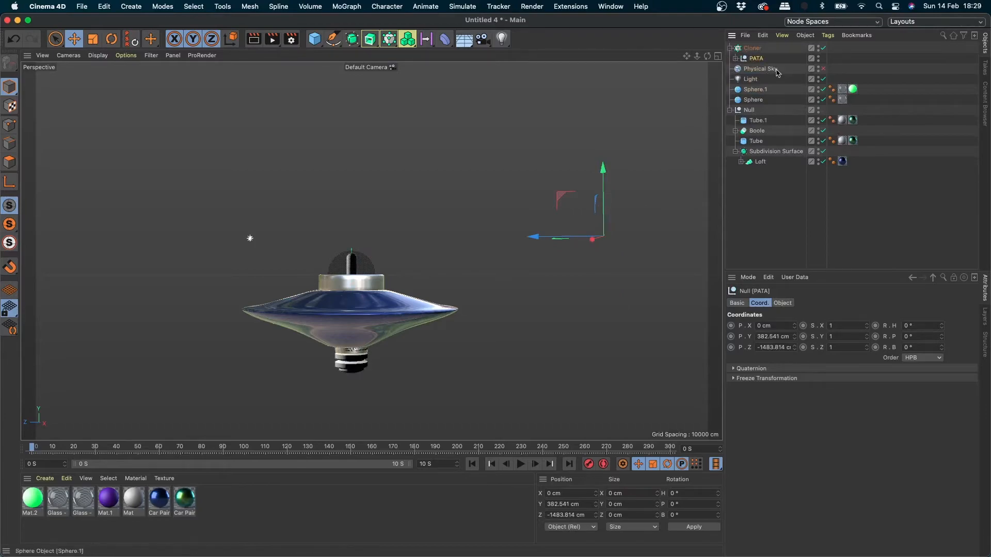
# Lower the PATA leg to about 144 cm on Y and bring it closer to the saucer, about -1029 cm on Z.
pyautogui.click(823, 48)
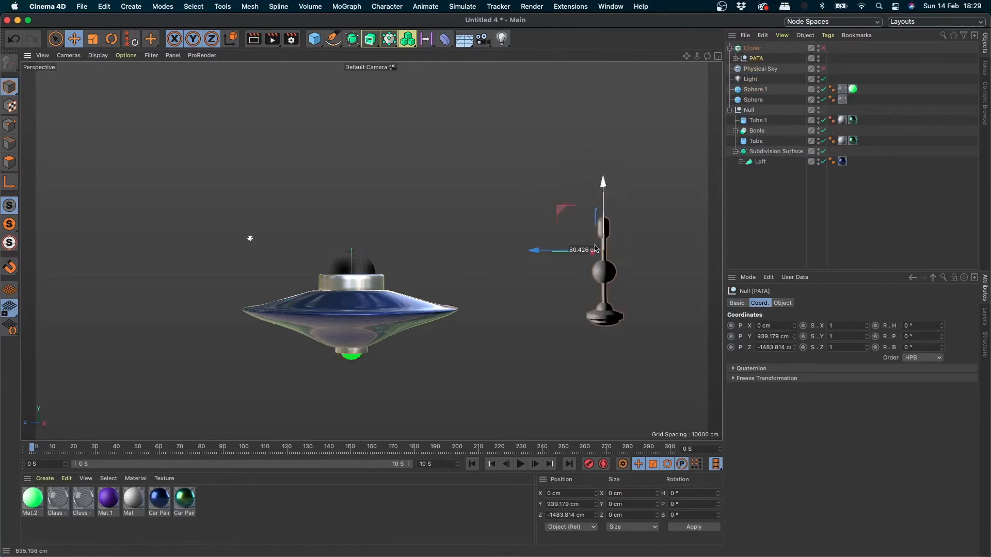
pyautogui.moveTo(603, 216); pyautogui.dragTo(604, 247)
pyautogui.click(823, 48)
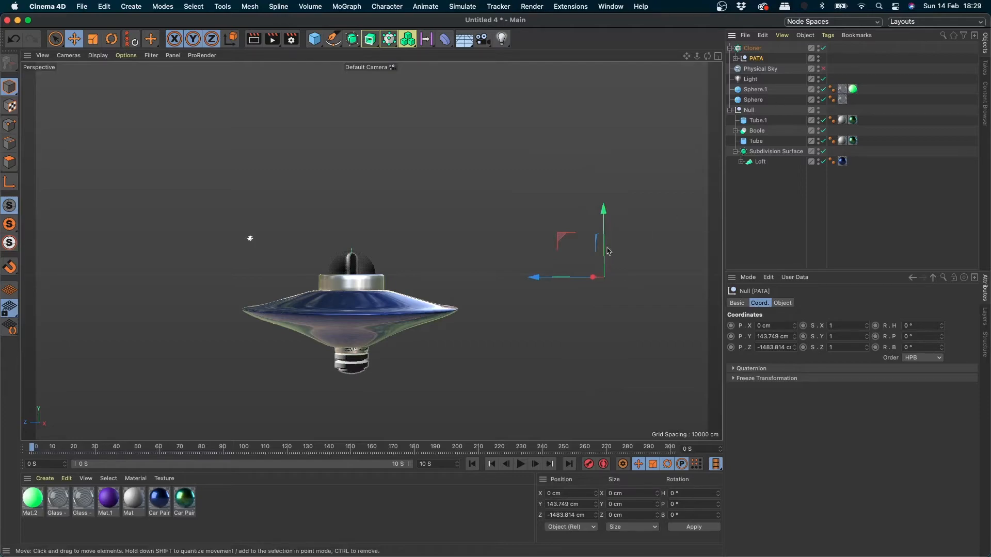
pyautogui.moveTo(534, 283); pyautogui.dragTo(477, 268)
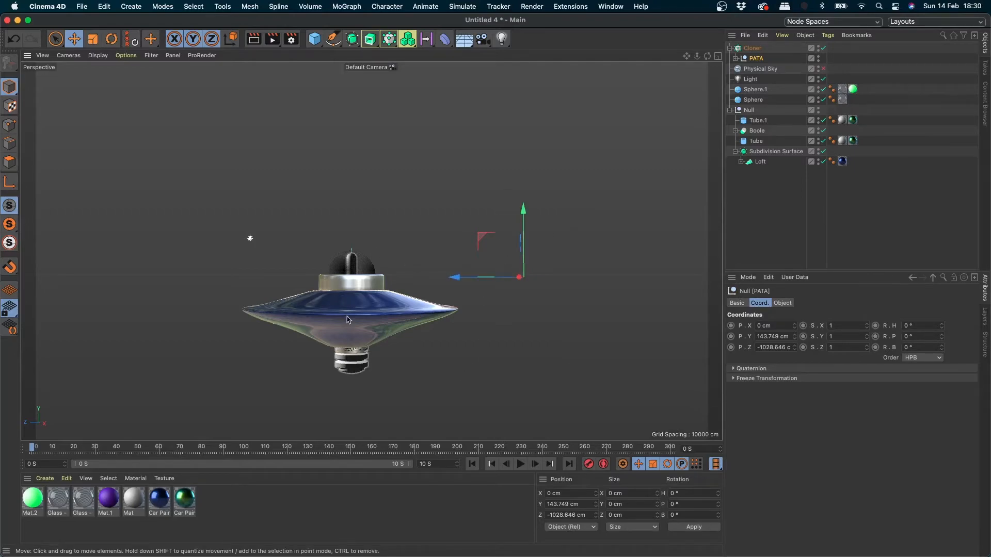
pyautogui.click(752, 49)
pyautogui.moveTo(352, 260); pyautogui.dragTo(379, 109)
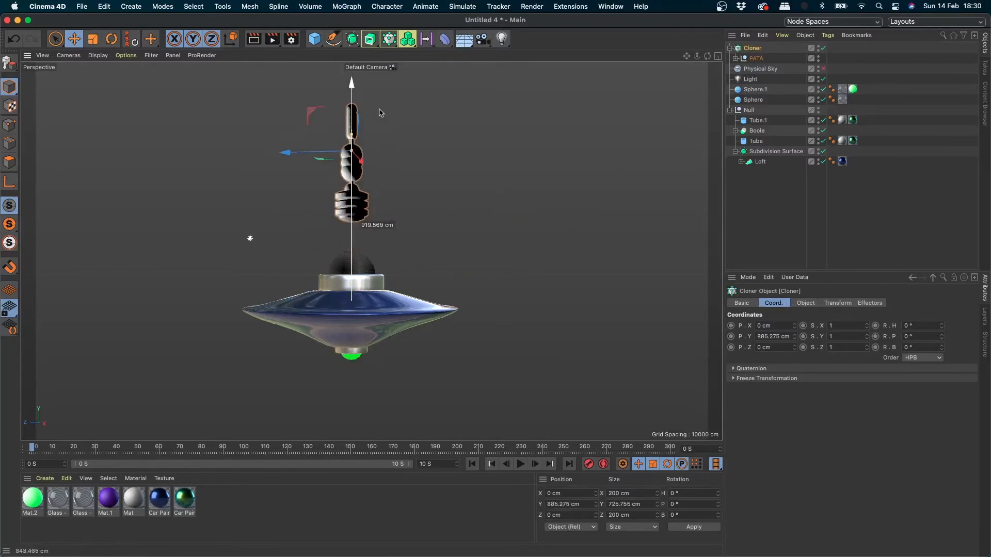
pyautogui.moveTo(289, 137); pyautogui.dragTo(95, 130)
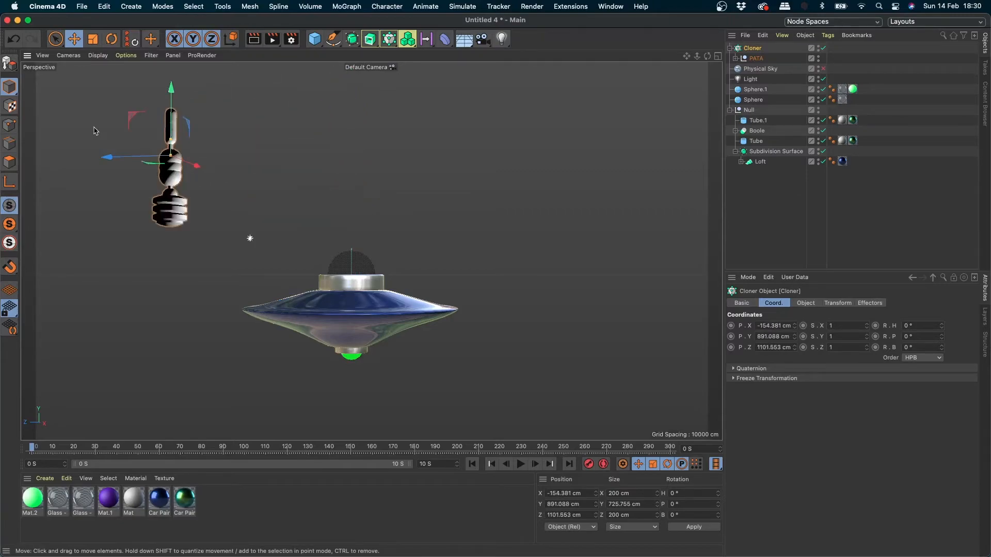
pyautogui.press('super+z')
pyautogui.press('super+z')
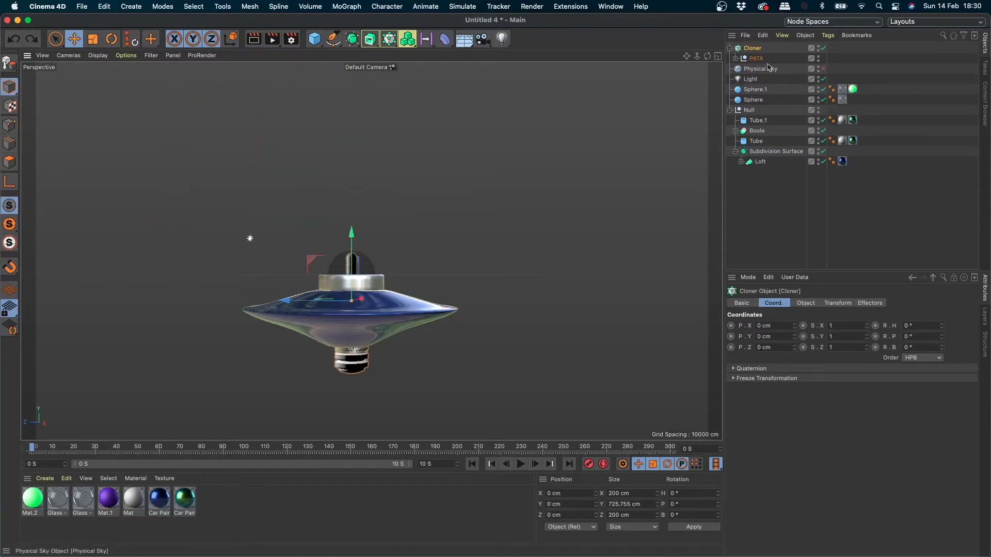
# Disable the Cloner temporarily and select the original leg's capsule and foot to examine its upper and lower ends.
pyautogui.click(742, 49)
pyautogui.click(822, 49)
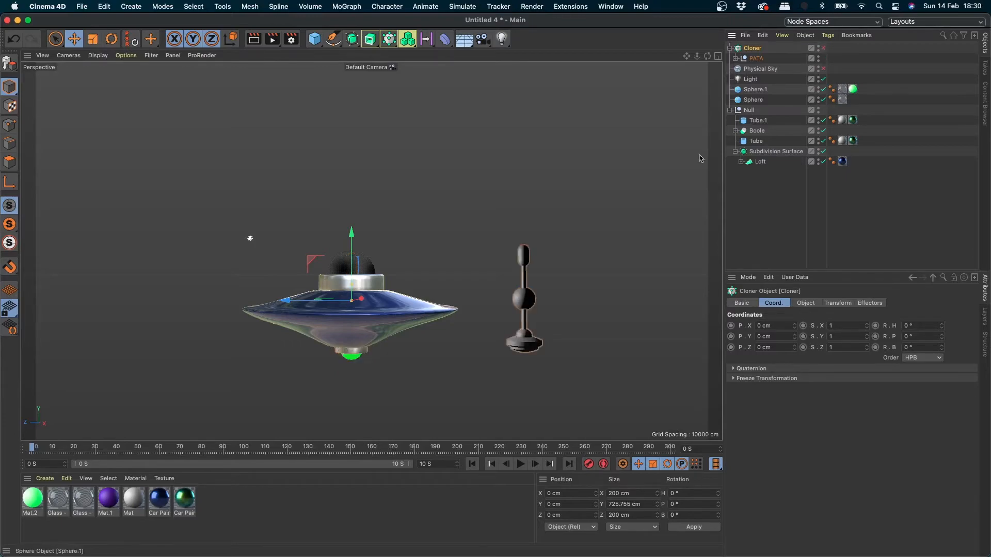
pyautogui.click(523, 254)
pyautogui.click(528, 351)
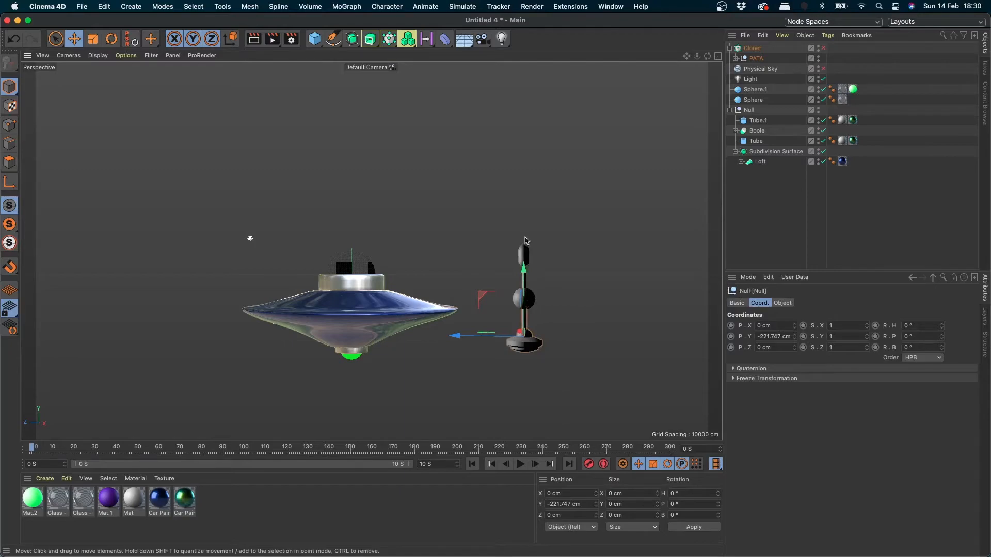
pyautogui.click(524, 255)
pyautogui.click(528, 344)
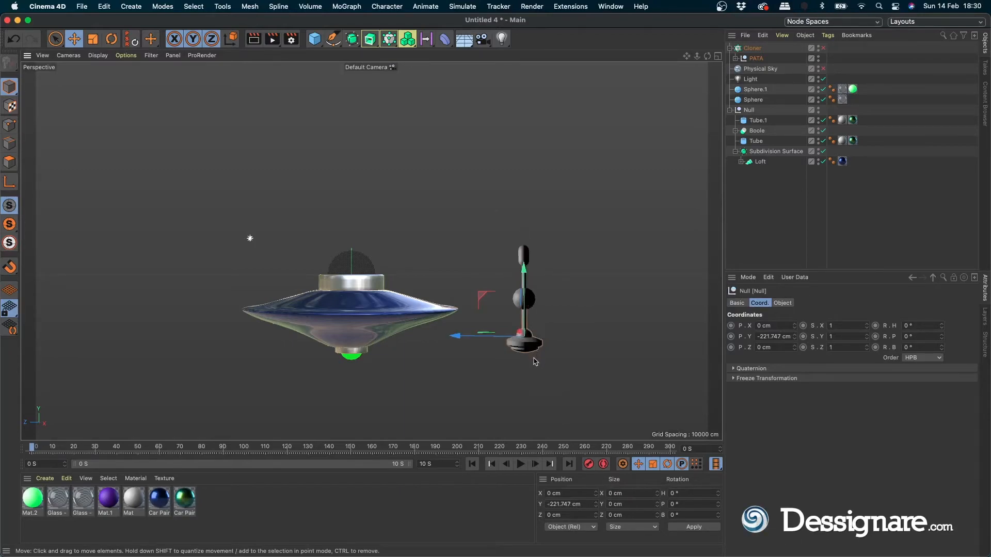
pyautogui.click(525, 345)
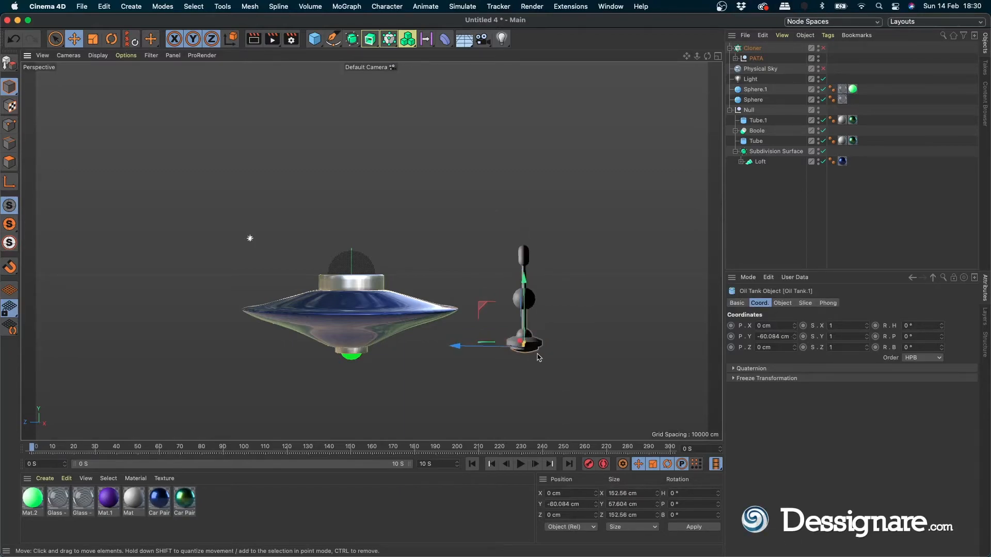
pyautogui.click(823, 49)
pyautogui.click(756, 59)
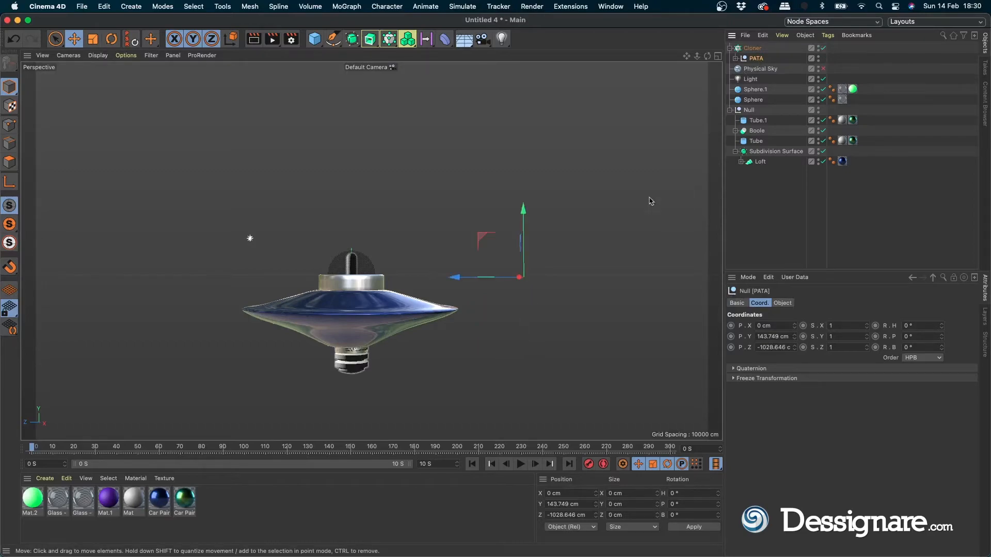
pyautogui.moveTo(562, 249); pyautogui.dragTo(526, 249)
pyautogui.click(823, 48)
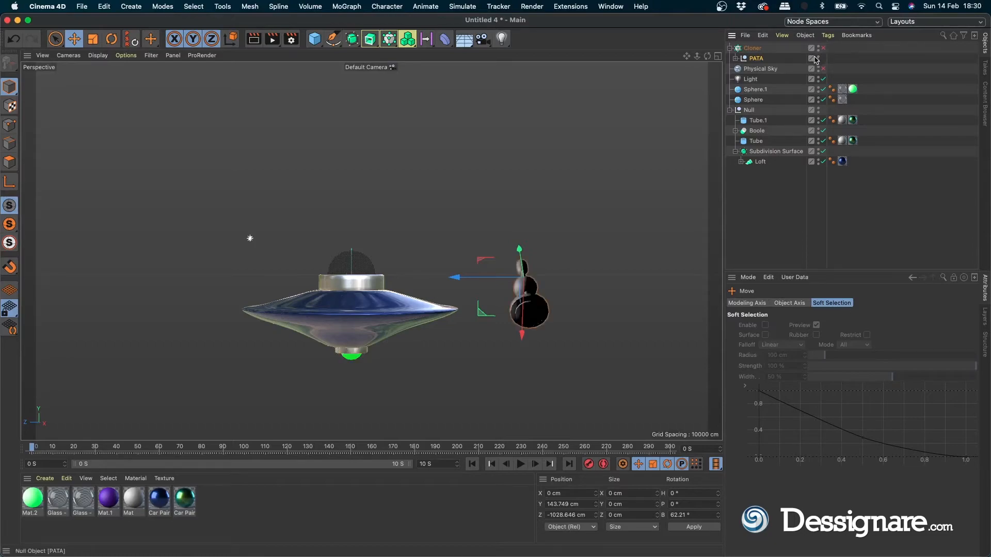
pyautogui.moveTo(575, 287); pyautogui.dragTo(571, 267)
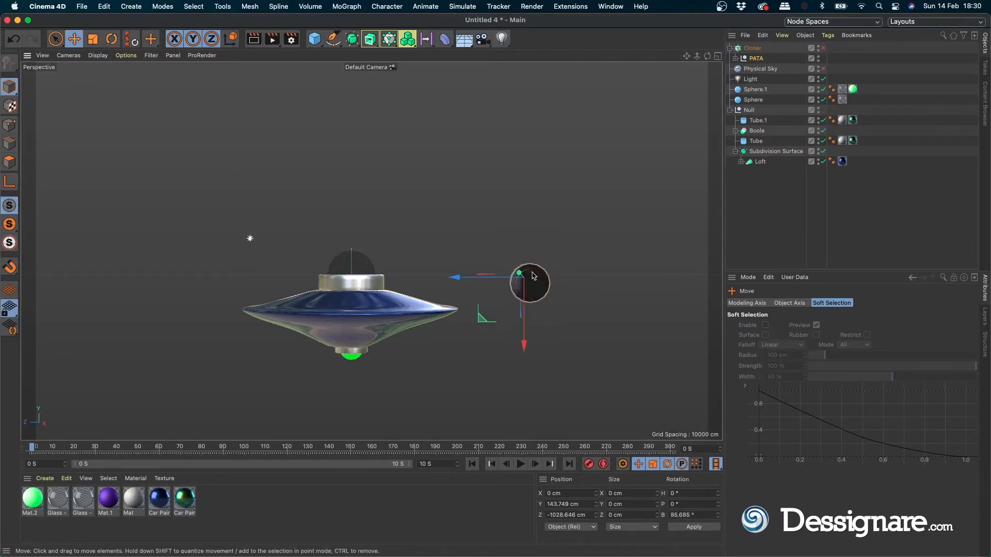
pyautogui.click(823, 48)
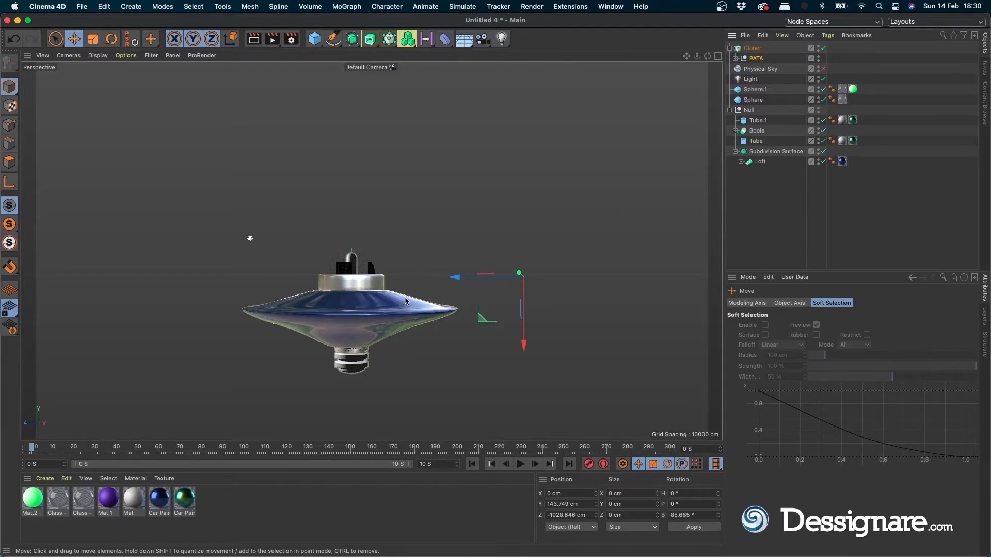
pyautogui.press('super+z')
pyautogui.press('super+z')
pyautogui.press('super+z')
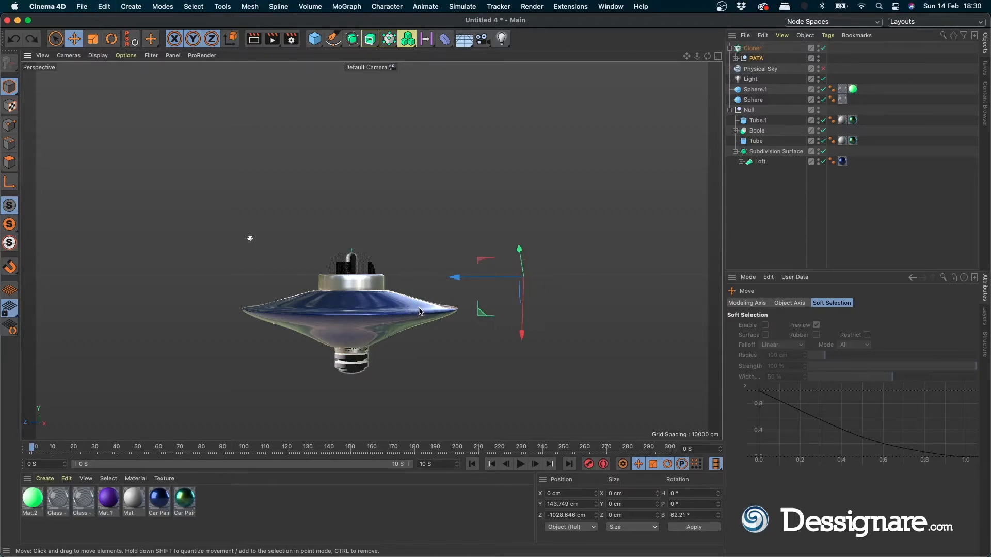
pyautogui.press('super+z')
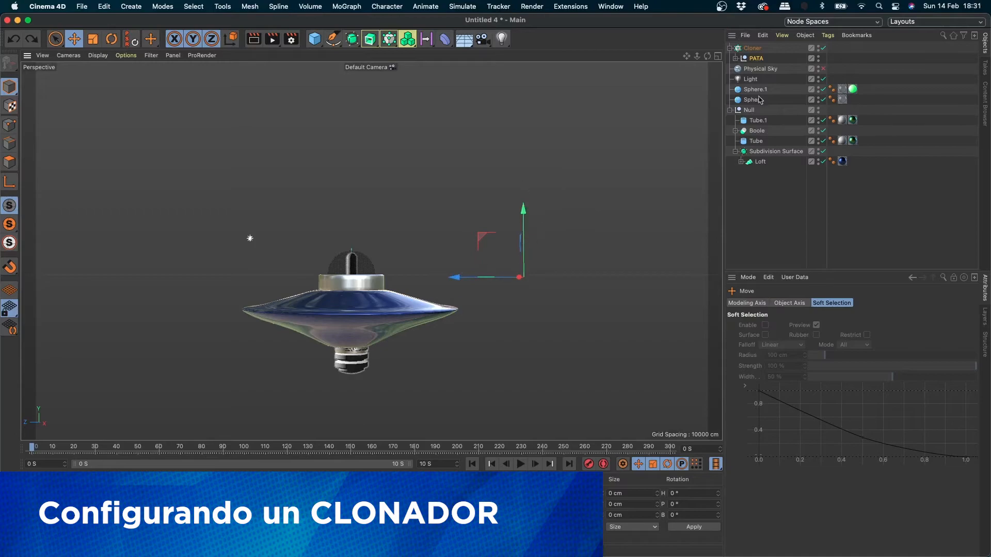
# Disable the Cloner and transfer the green Mat.2 material from Oil Tank to Oil Tank.1 on the leg's foot.
pyautogui.click(823, 48)
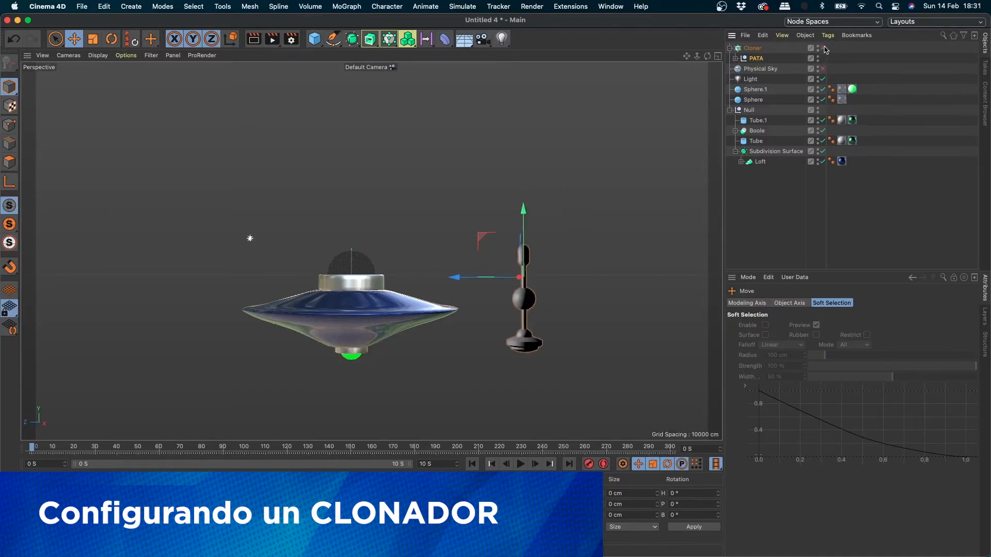
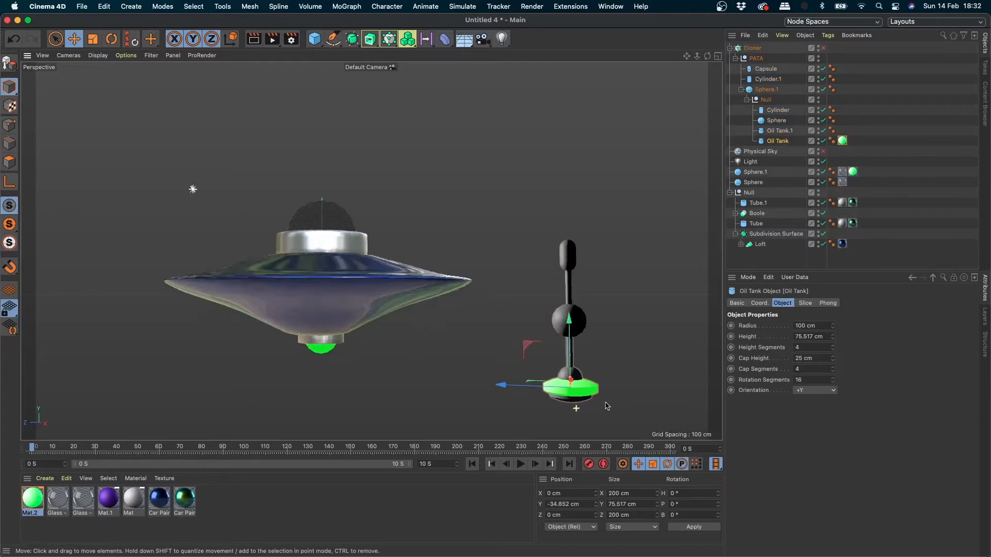
pyautogui.moveTo(610, 362)
pyautogui.keyDown('alt'); pyautogui.mouseDown(button='middle')
pyautogui.moveTo(530, 310)
pyautogui.moveTo(491, 300)
pyautogui.mouseUp(button='middle'); pyautogui.keyUp('alt')
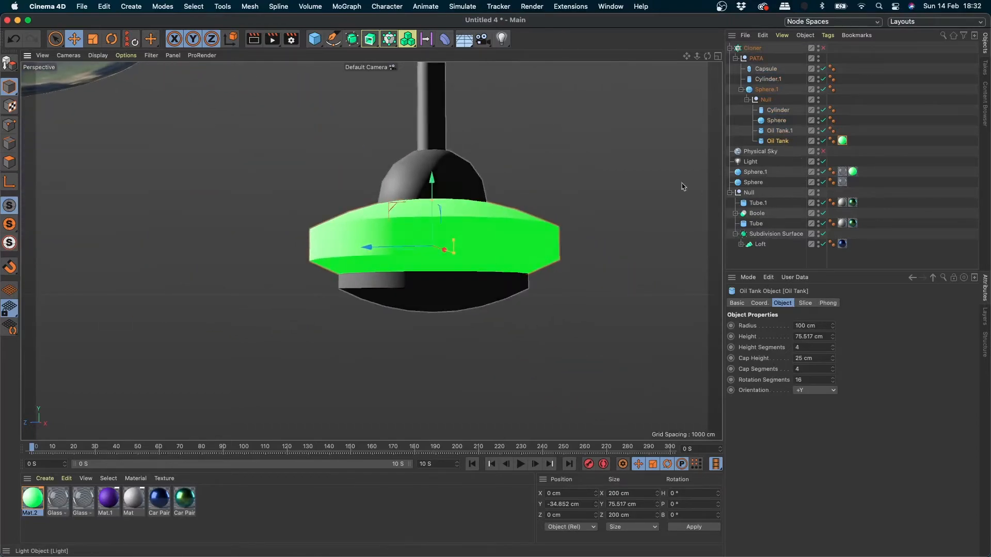
pyautogui.moveTo(842, 142); pyautogui.dragTo(842, 131)
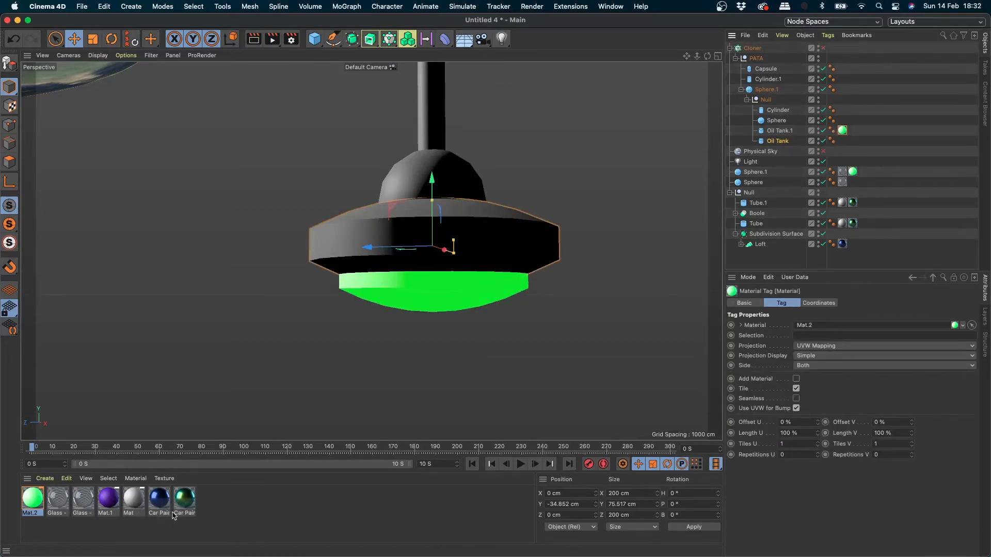
# Apply Car Paint - Chameleon to every leg part except Oil Tank.1, and delete the duplicate material tag on Sphere.1.
pyautogui.moveTo(174, 513)
pyautogui.mouseDown()
pyautogui.moveTo(783, 133)
pyautogui.moveTo(793, 140)
pyautogui.mouseUp()
pyautogui.keyDown('ctrl'); pyautogui.moveTo(845, 122); pyautogui.dragTo(832, 101); pyautogui.keyUp('ctrl')
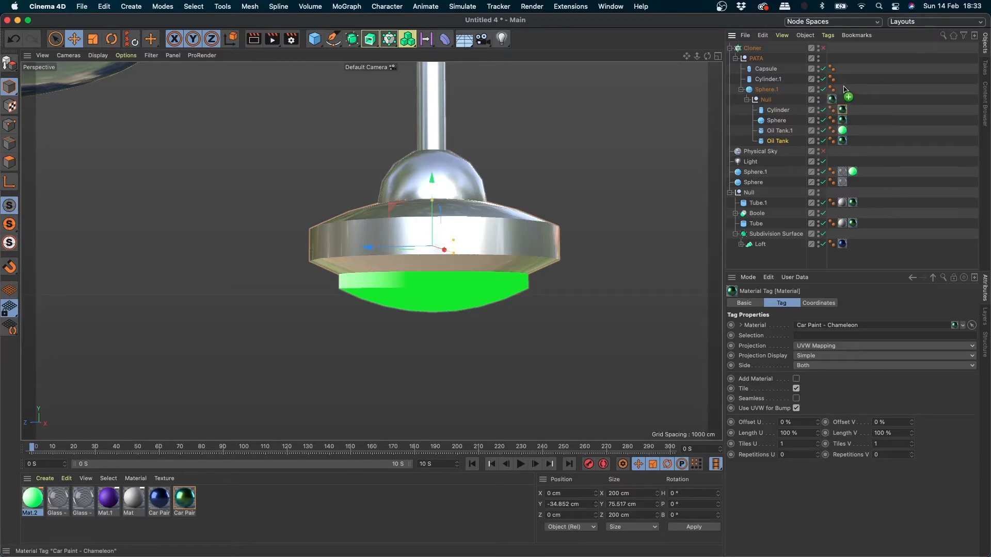
pyautogui.moveTo(844, 89)
pyautogui.mouseDown()
pyautogui.moveTo(843, 70)
pyautogui.moveTo(844, 90)
pyautogui.mouseUp()
pyautogui.press('Delete')
pyautogui.click(832, 99)
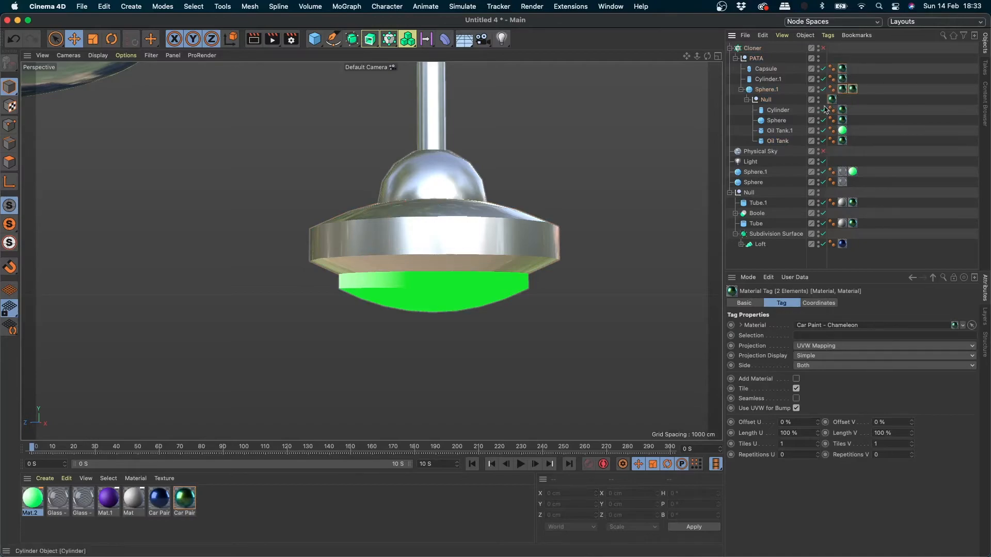
pyautogui.click(859, 90)
pyautogui.click(853, 90)
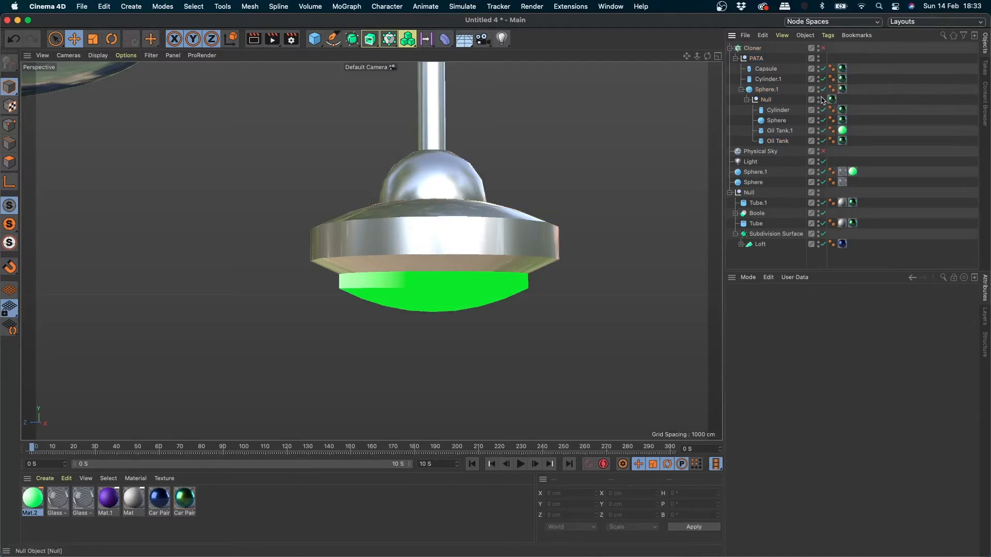
pyautogui.press('Delete')
# Enable the Cloner again and inspect the saucer with its ring of cloned legs.
pyautogui.scroll(-5, 372, 250)
pyautogui.keyDown('alt'); pyautogui.moveTo(417, 263); pyautogui.dragTo(422, 289); pyautogui.keyUp('alt')
pyautogui.scroll(2, 342, 304)
pyautogui.keyDown('alt'); pyautogui.moveTo(361, 310); pyautogui.dragTo(405, 326); pyautogui.keyUp('alt')
pyautogui.click(822, 48)
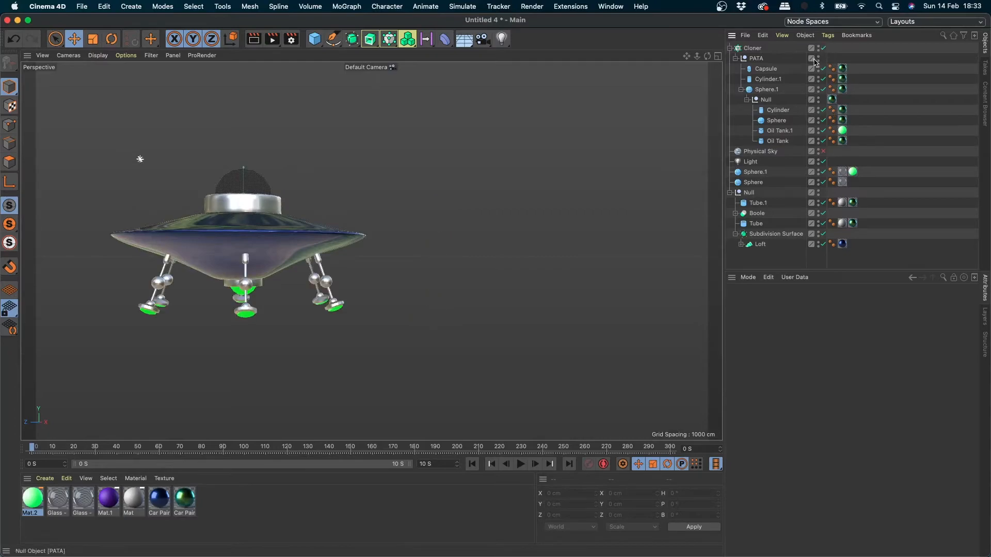
pyautogui.scroll(3, 232, 358)
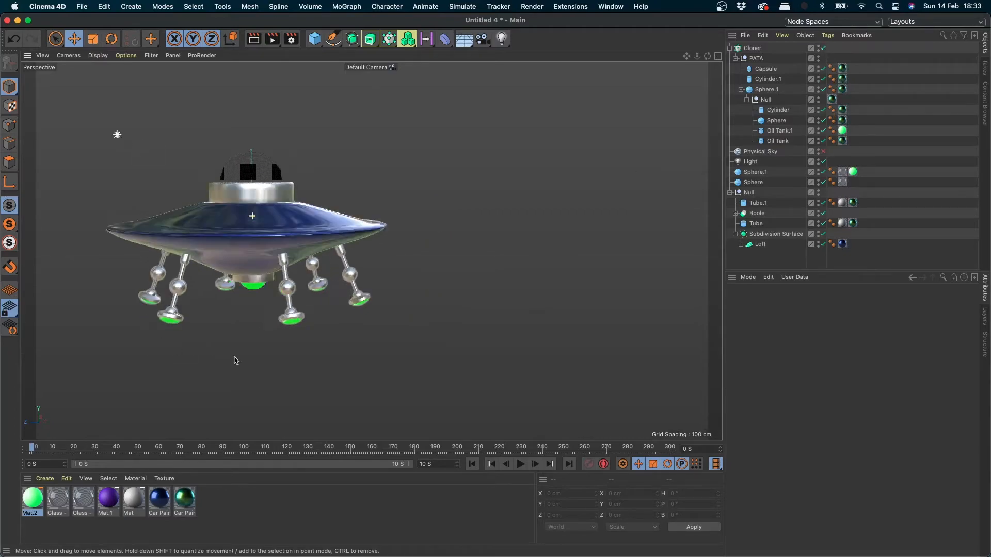
# Select PATA, Sphere.1 and its child Null in turn to examine how the leg's hierarchy and pivots are arranged.
pyautogui.click(736, 59)
pyautogui.click(736, 58)
pyautogui.click(756, 58)
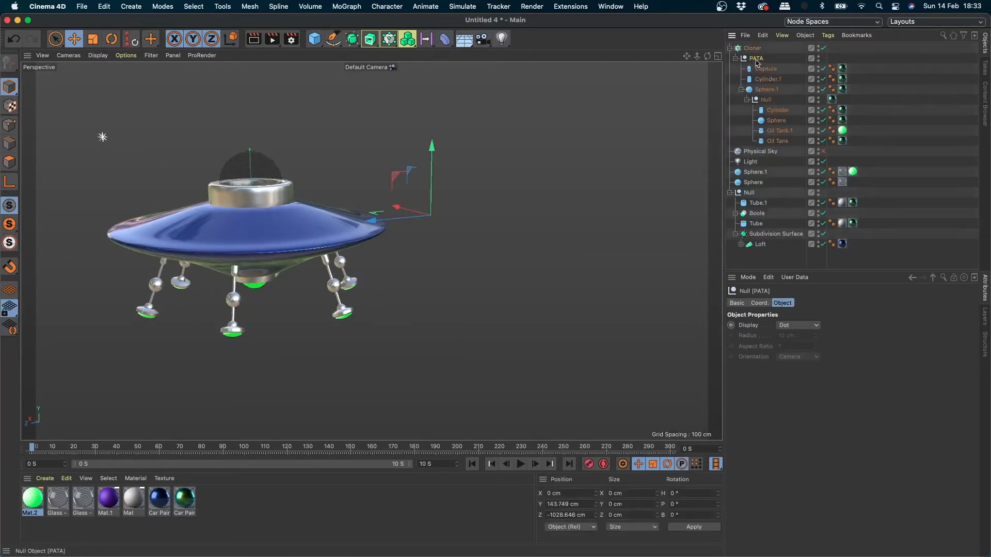
pyautogui.click(768, 90)
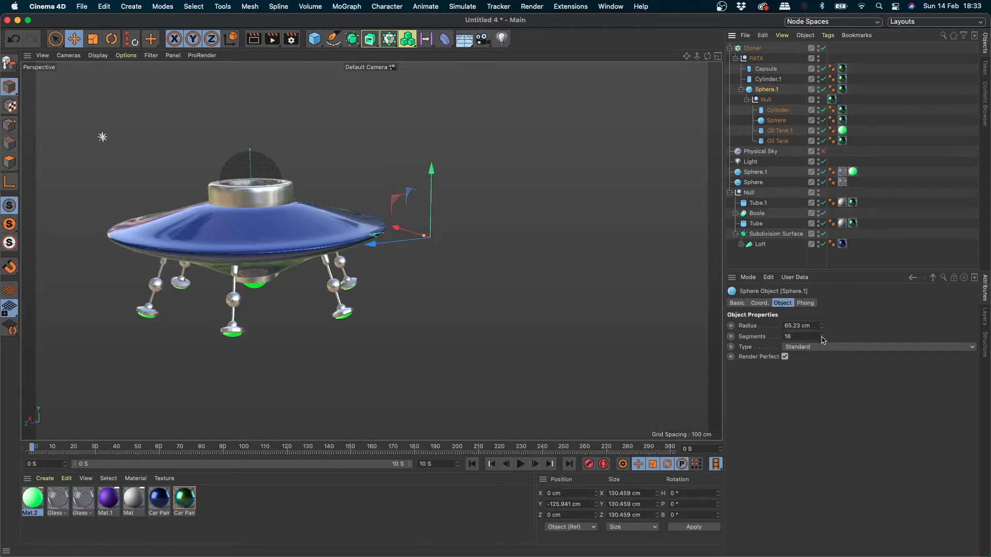
pyautogui.click(762, 304)
pyautogui.click(785, 303)
pyautogui.click(766, 99)
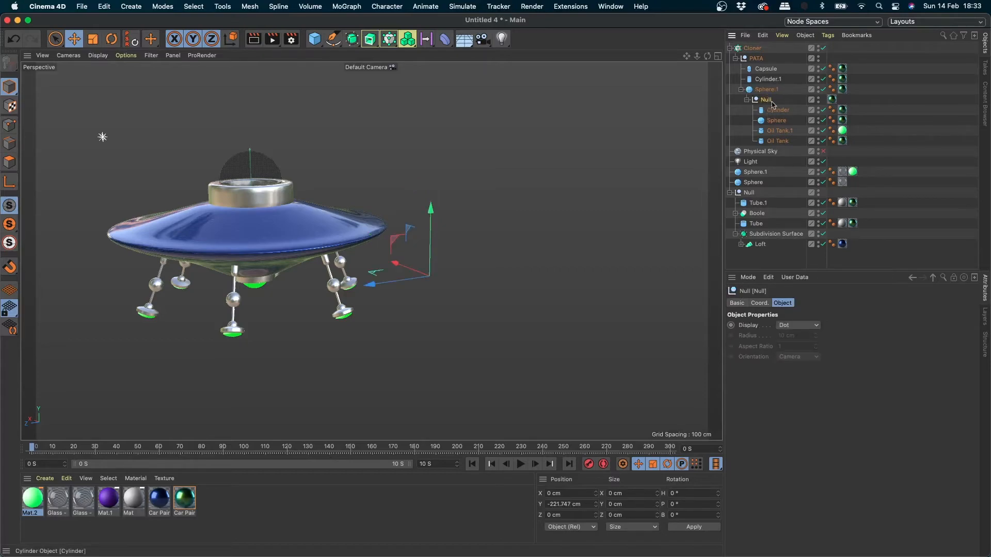
pyautogui.click(767, 90)
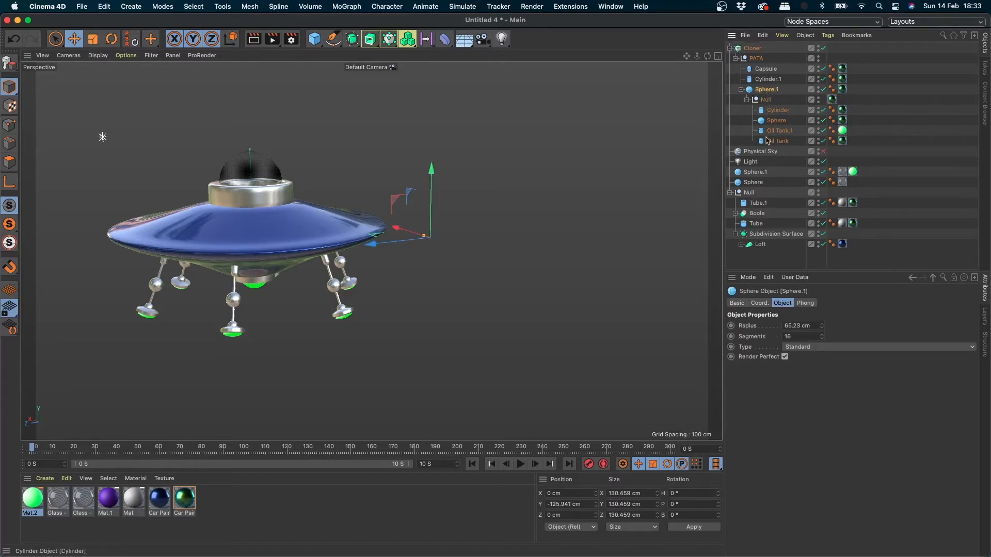
# Bend the cloned legs at the knee by setting the pitch rotation of Sphere.1 inside PATA to about -57°.
pyautogui.click(754, 60)
pyautogui.click(765, 89)
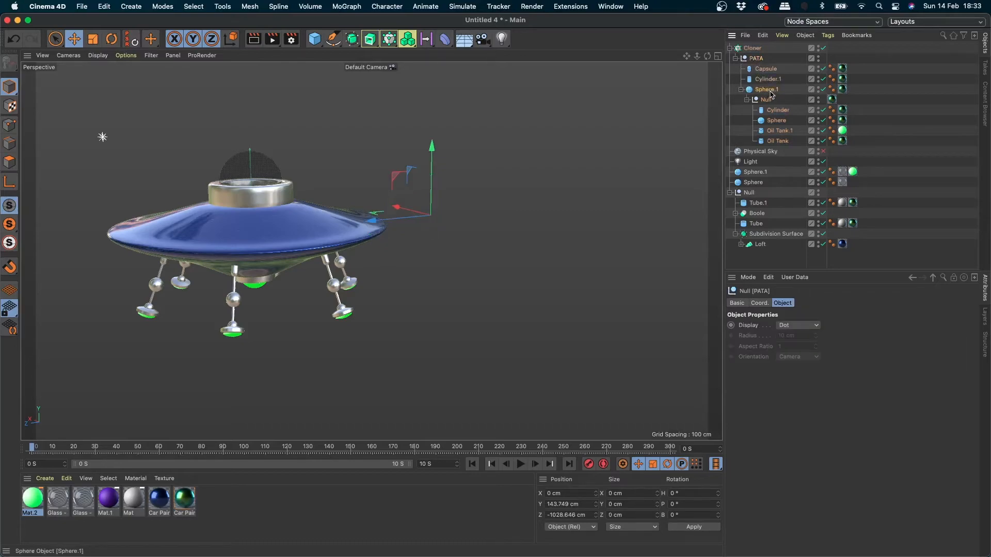
pyautogui.click(759, 303)
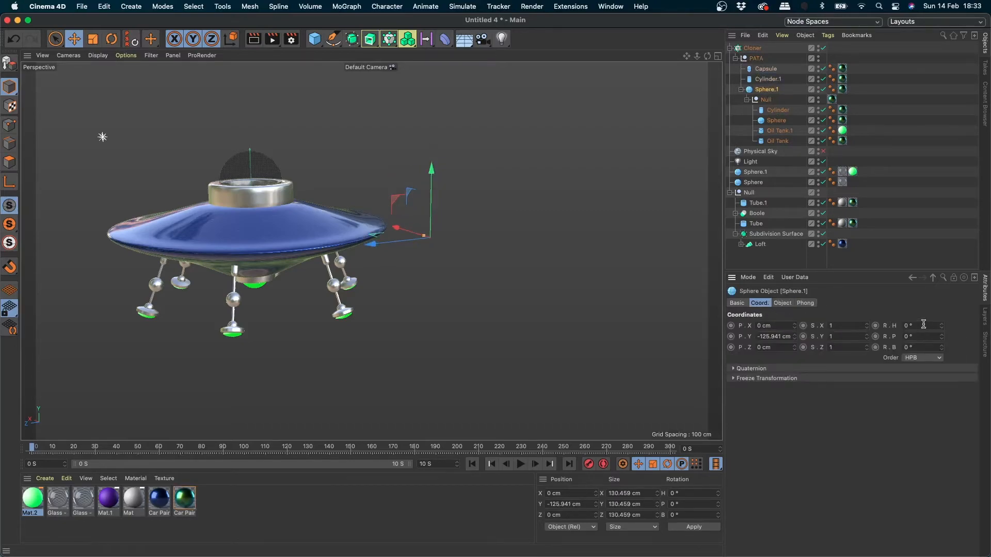
pyautogui.moveTo(941, 336); pyautogui.dragTo(941, 366)
pyautogui.keyDown('alt'); pyautogui.moveTo(283, 320); pyautogui.dragTo(301, 330); pyautogui.keyUp('alt')
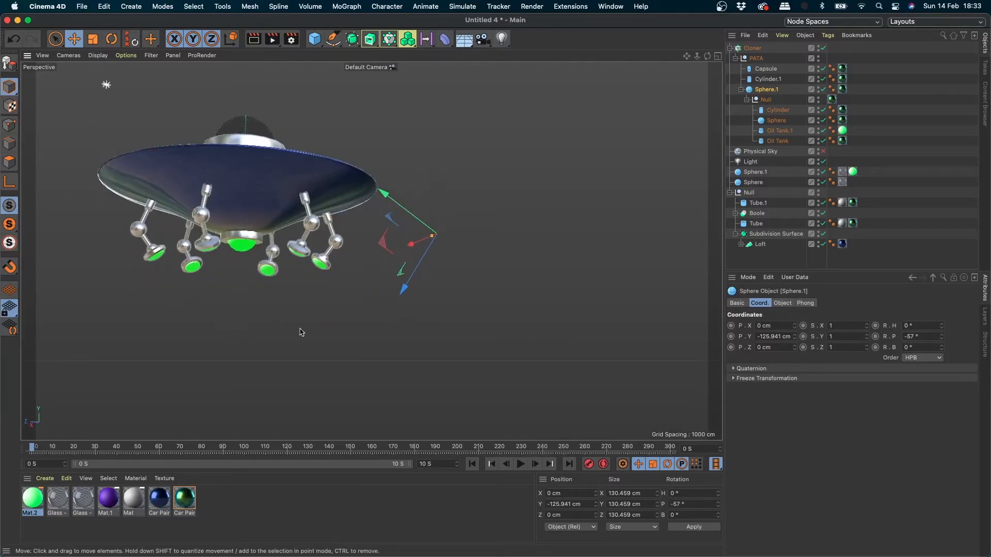
pyautogui.click(298, 252)
pyautogui.keyDown('alt'); pyautogui.moveTo(294, 284); pyautogui.dragTo(292, 386); pyautogui.keyUp('alt')
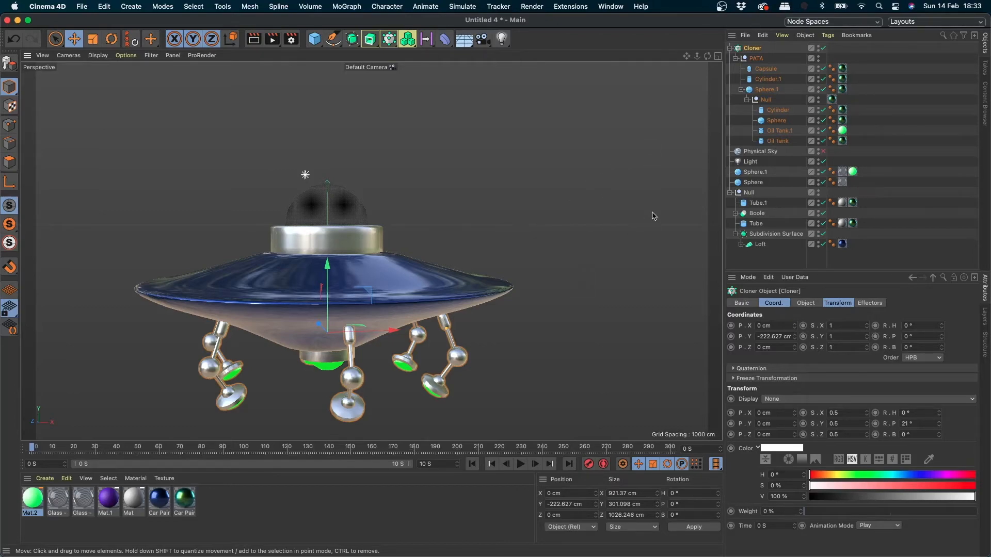
# Collapse the leg Cloner, add a Torus above the dome at about Y 400 cm, and apply Car Paint - Chameleon to it.
pyautogui.click(729, 48)
pyautogui.click(743, 209)
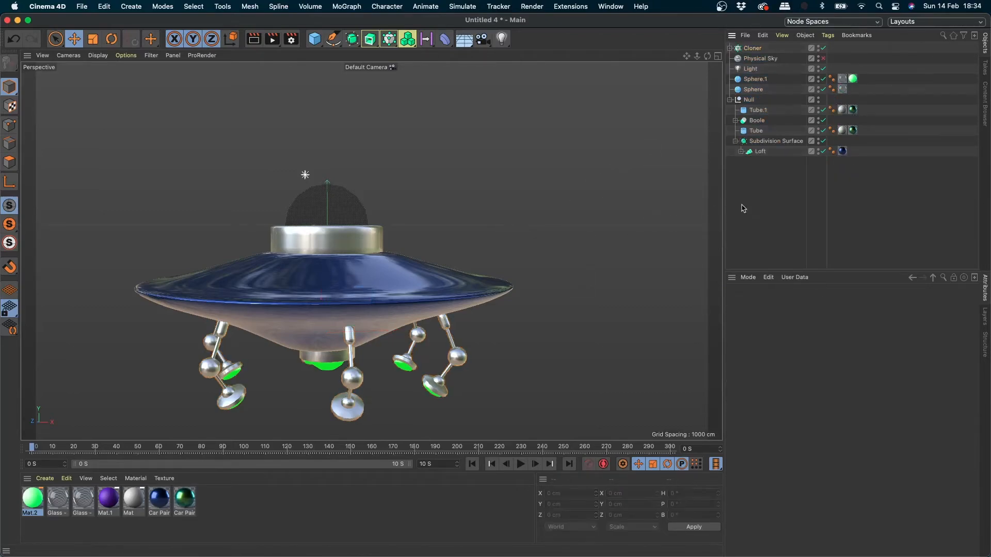
pyautogui.moveTo(315, 39); pyautogui.dragTo(371, 155)
pyautogui.scroll(5, 408, 132)
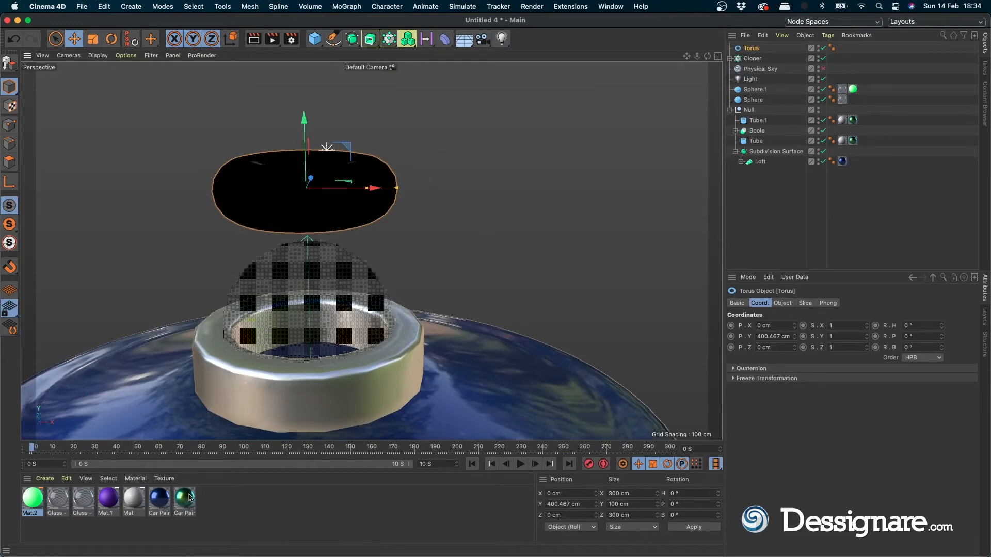
pyautogui.moveTo(190, 497)
pyautogui.mouseDown()
pyautogui.moveTo(289, 209)
pyautogui.moveTo(292, 232)
pyautogui.mouseUp()
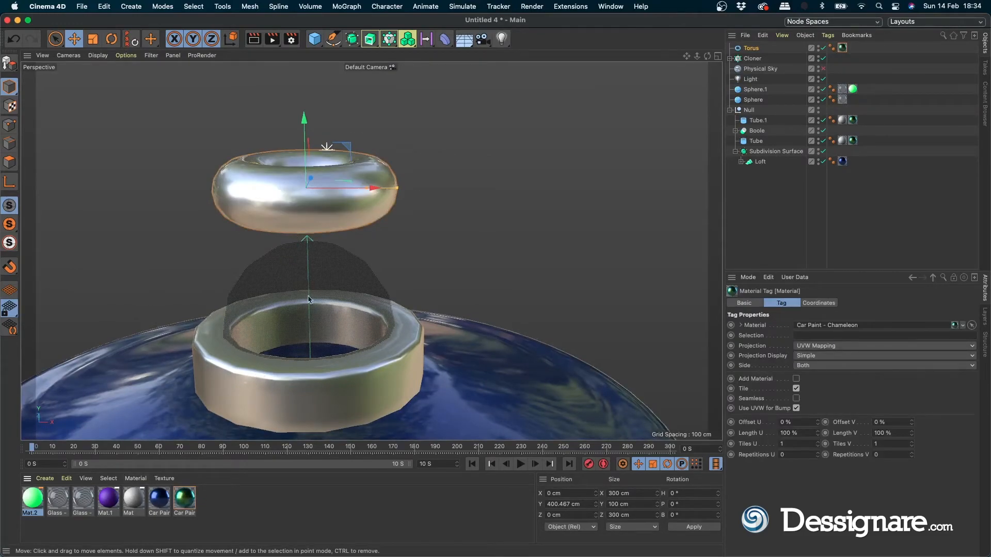
pyautogui.scroll(5, 359, 191)
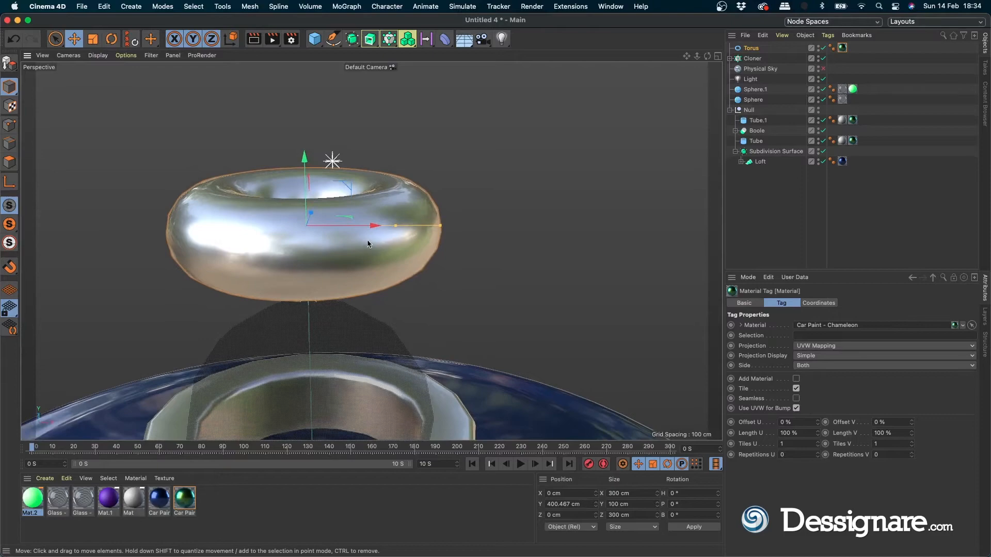
# Add a Sphere and raise it to about Y 439 cm so it protrudes from the torus.
pyautogui.click(316, 39)
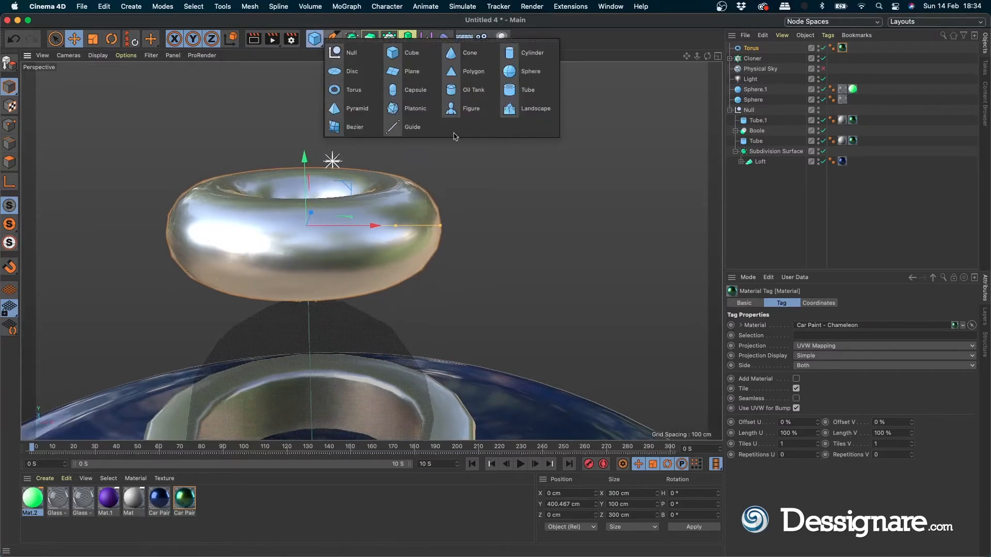
pyautogui.click(518, 70)
pyautogui.scroll(-3, 416, 340)
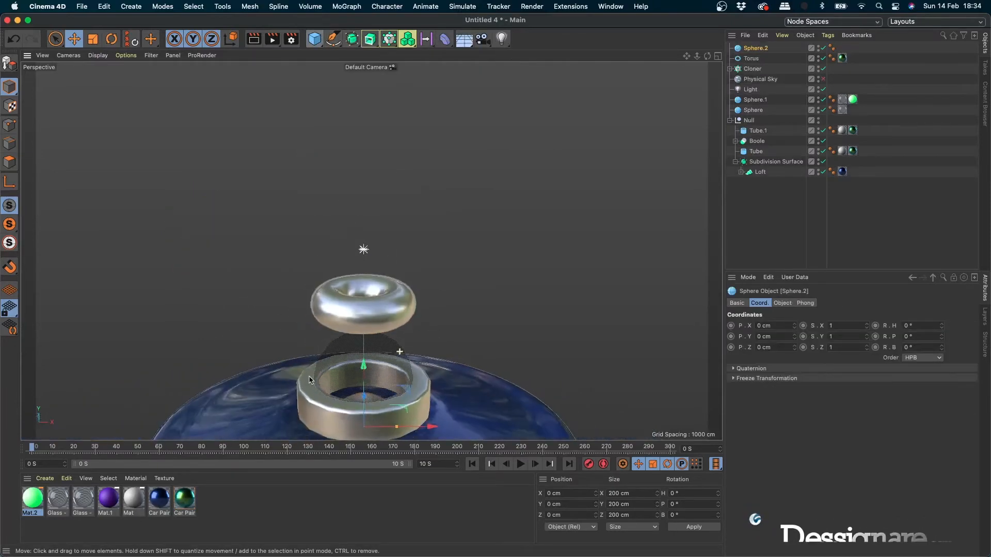
pyautogui.moveTo(378, 401); pyautogui.dragTo(378, 247)
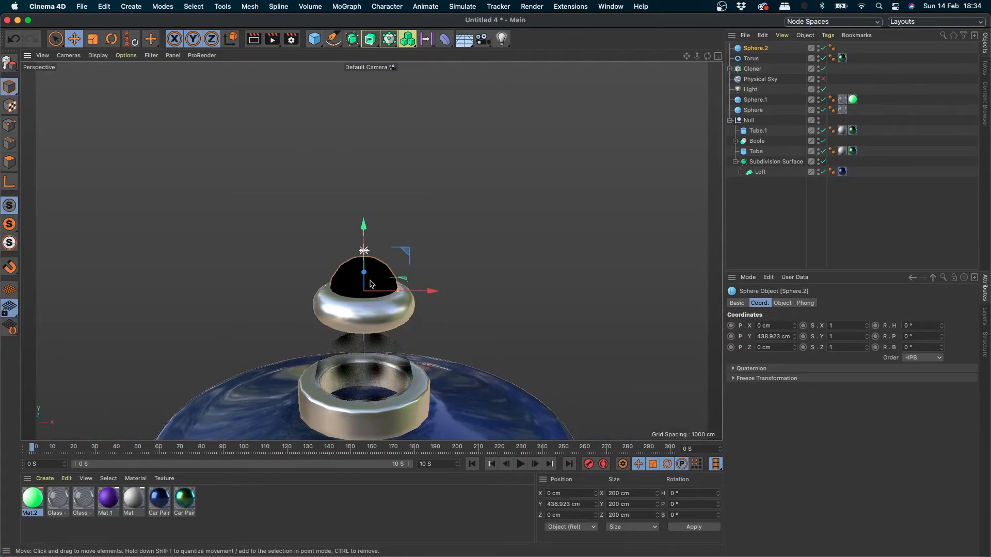
# Apply the green Mat.2 material to the new sphere in the torus and inspect it above the saucer.
pyautogui.scroll(5, 460, 248)
pyautogui.moveTo(40, 500); pyautogui.dragTo(287, 270)
pyautogui.scroll(-6, 393, 323)
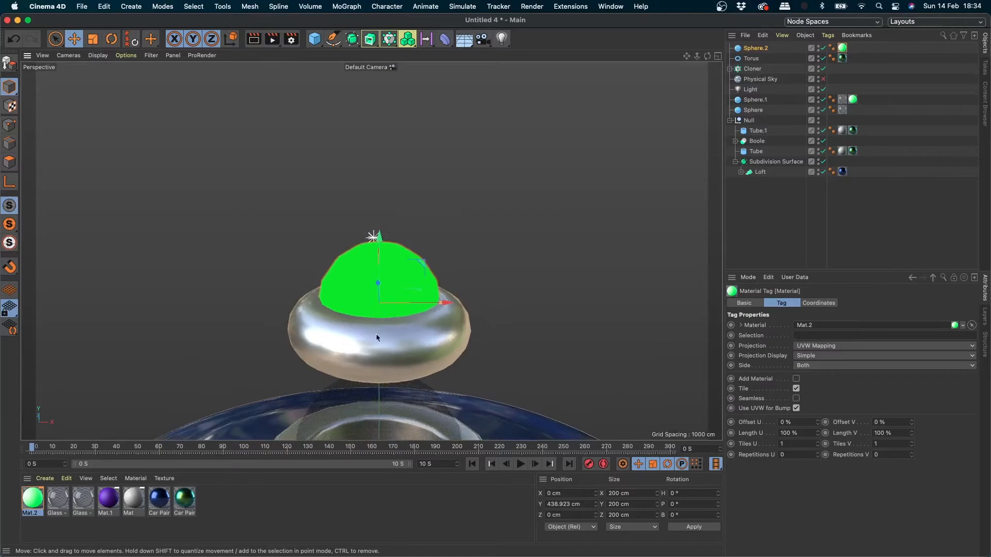
pyautogui.scroll(-4, 393, 323)
pyautogui.keyDown('alt'); pyautogui.moveTo(393, 324); pyautogui.dragTo(289, 206, button='middle'); pyautogui.keyUp('alt')
pyautogui.scroll(-3, 317, 232)
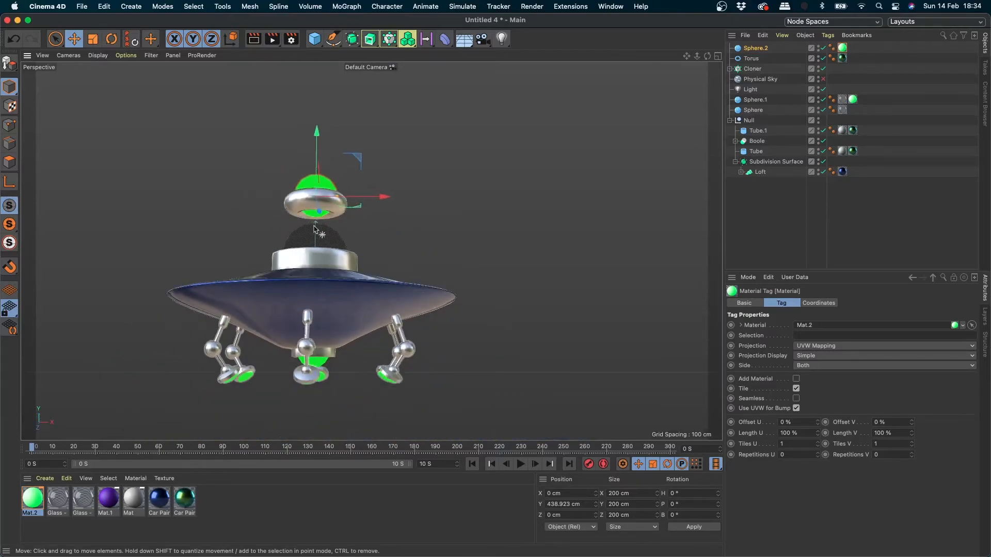
pyautogui.keyDown('alt'); pyautogui.moveTo(316, 232); pyautogui.dragTo(338, 292); pyautogui.keyUp('alt')
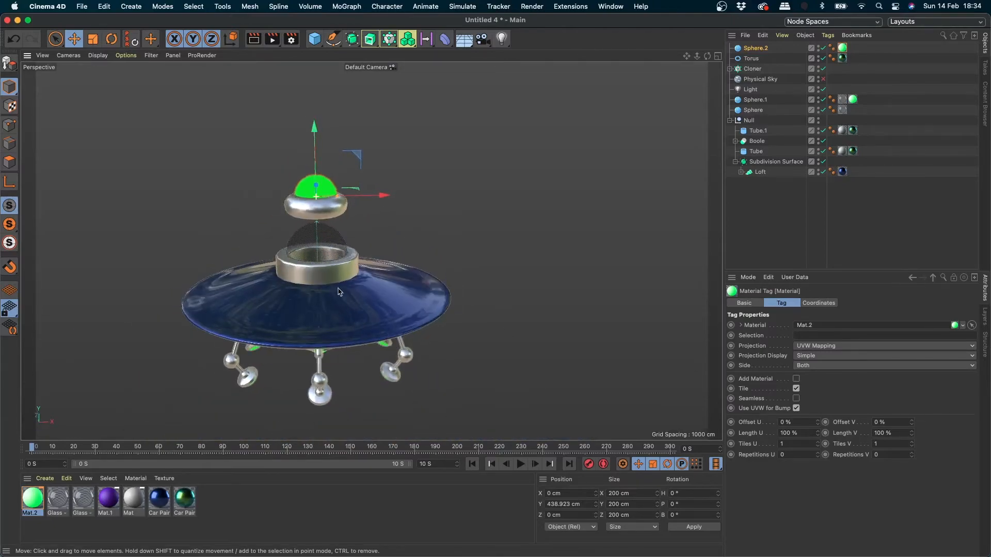
# Group Sphere.2 and Torus under a null and rename it LUZ.
pyautogui.keyDown('shift'); pyautogui.click(751, 58); pyautogui.keyUp('shift')
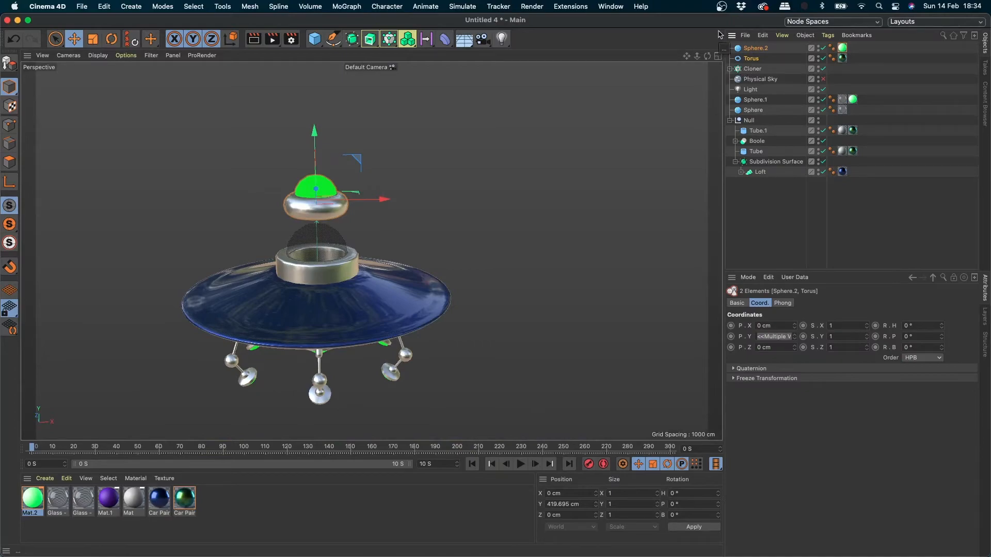
pyautogui.hotkey('alt', 'g')
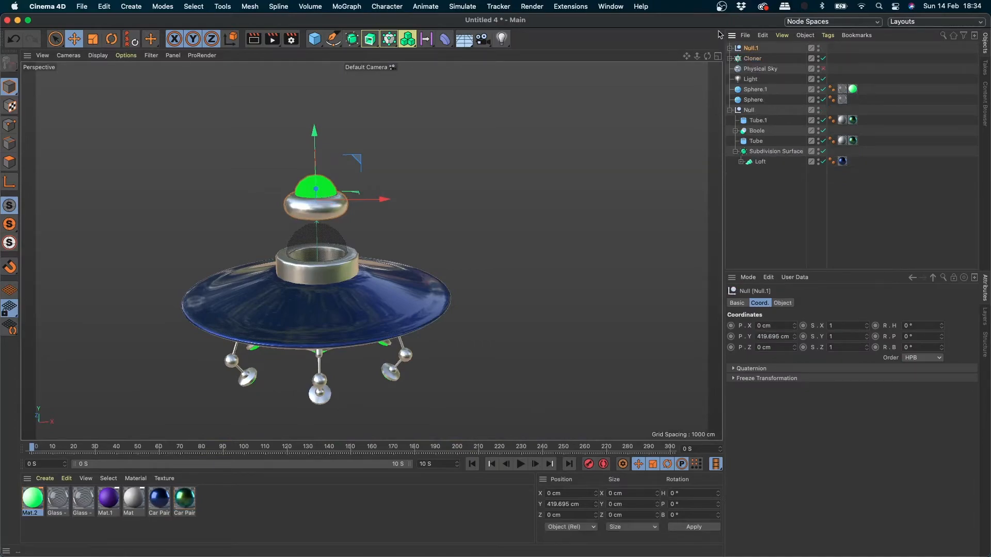
pyautogui.doubleClick(747, 48)
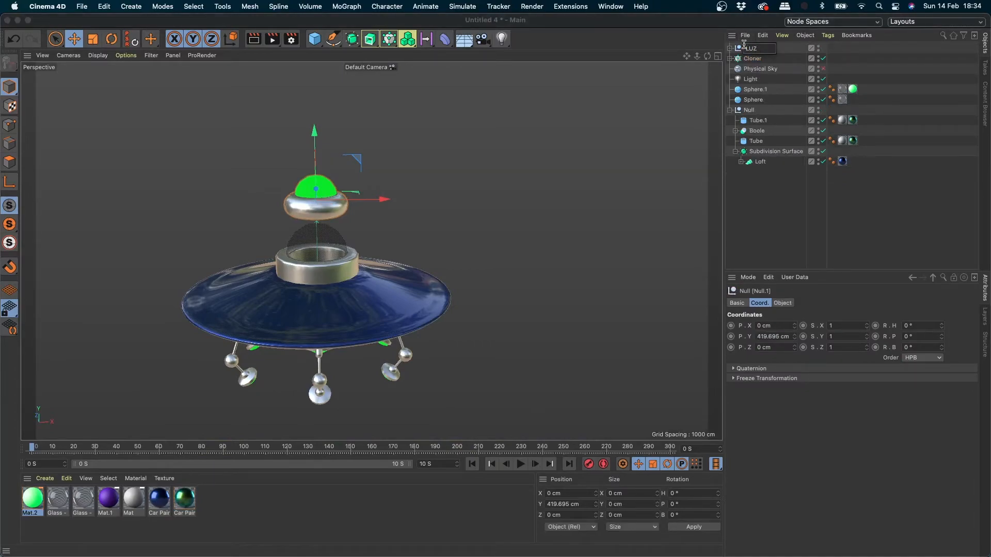
pyautogui.press('Return')
# Scale the LUZ group down to a small lamp about 74 cm wide and deselect it.
pyautogui.press('t')
pyautogui.moveTo(469, 255); pyautogui.dragTo(450, 242)
pyautogui.press('e')
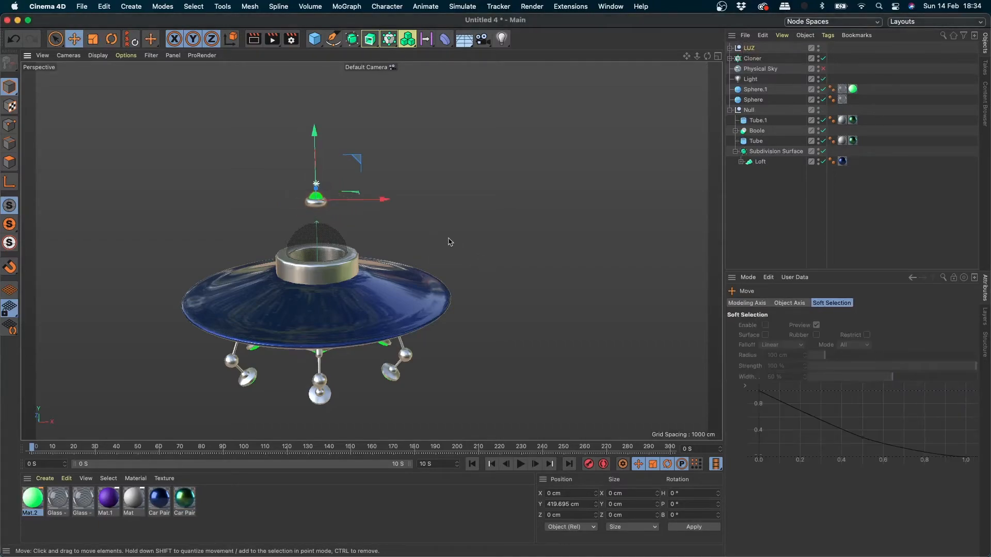
pyautogui.click(495, 229)
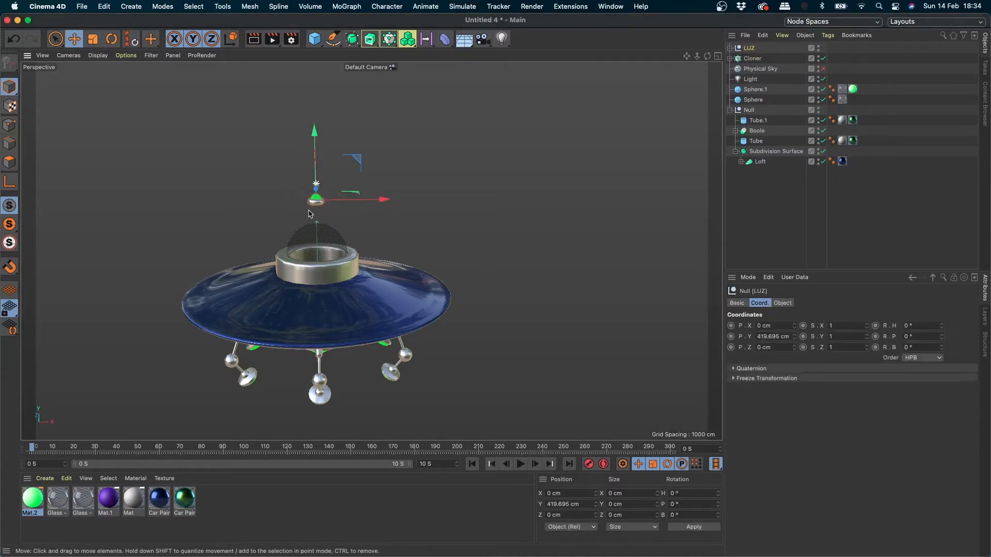
pyautogui.click(768, 190)
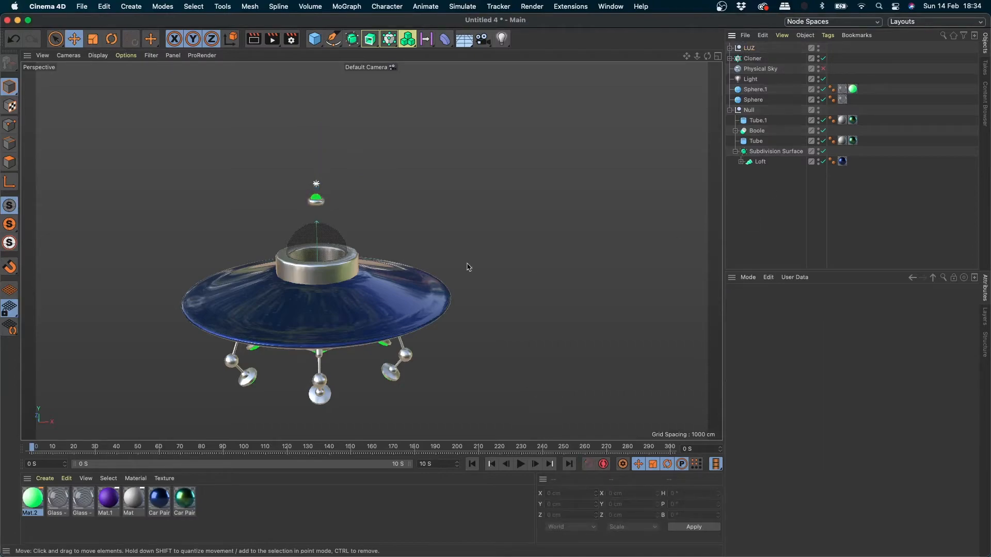
# Add a second Cloner object and place the LUZ group inside it as a child.
pyautogui.scroll(5, 332, 173)
pyautogui.keyDown('alt'); pyautogui.moveTo(398, 160); pyautogui.dragTo(363, 194); pyautogui.keyUp('alt')
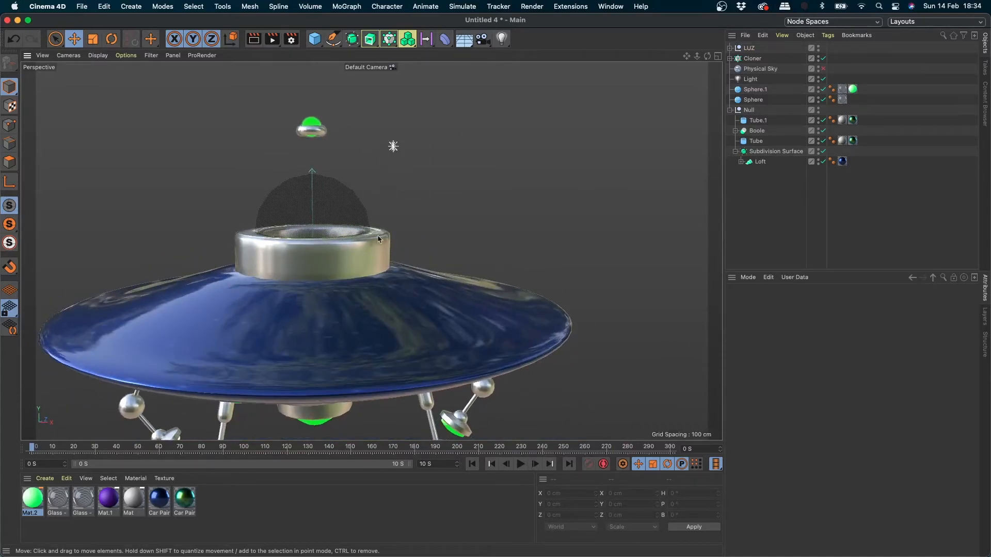
pyautogui.click(353, 336)
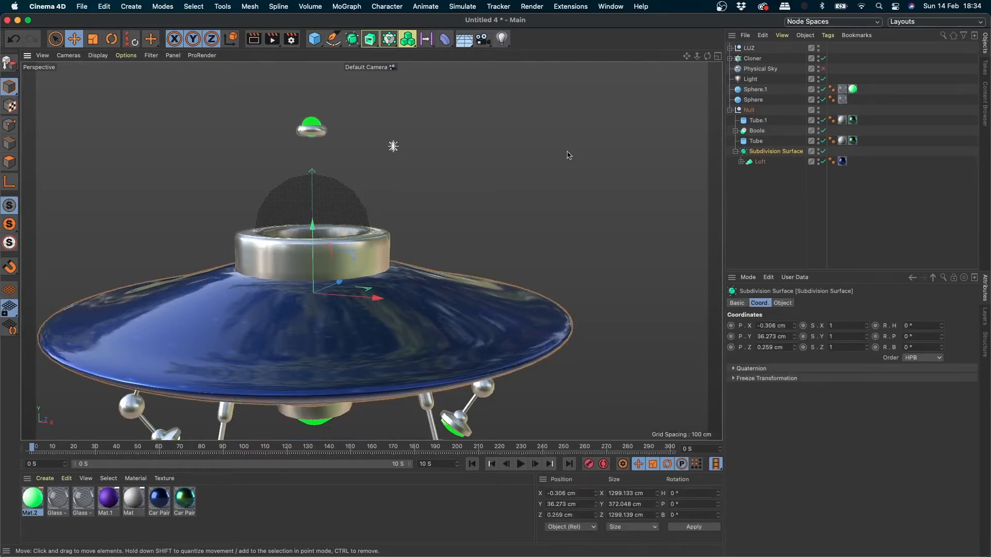
pyautogui.click(748, 47)
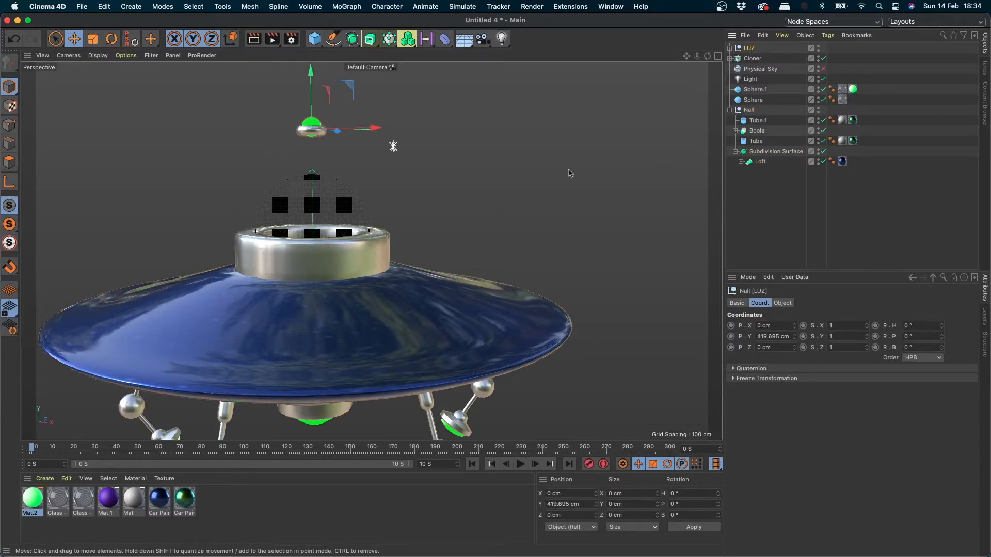
pyautogui.click(318, 46)
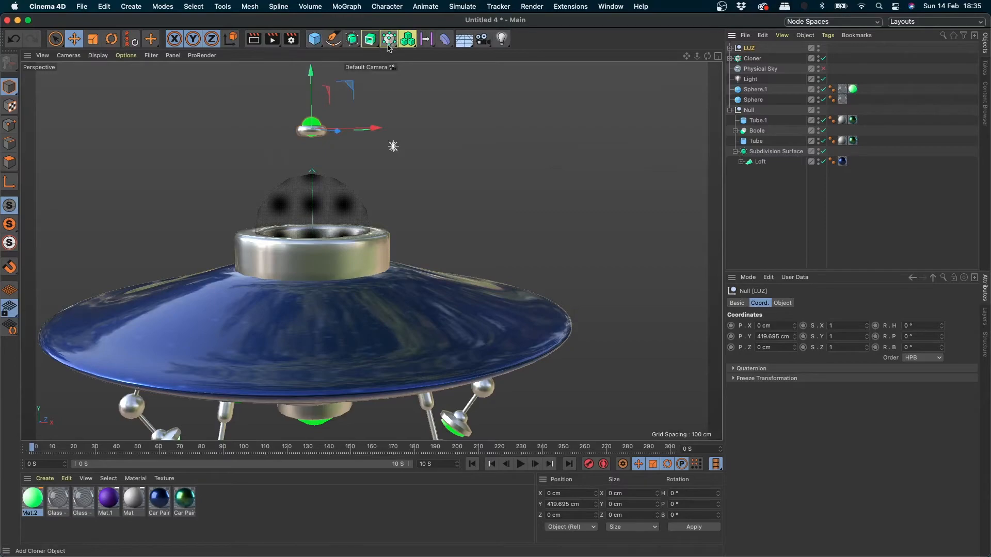
pyautogui.click(390, 41)
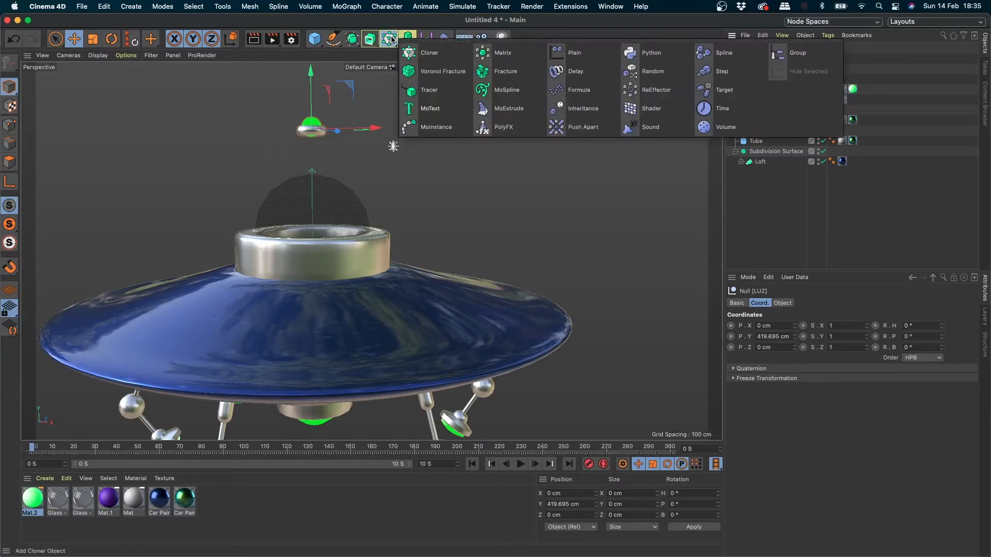
pyautogui.click(438, 57)
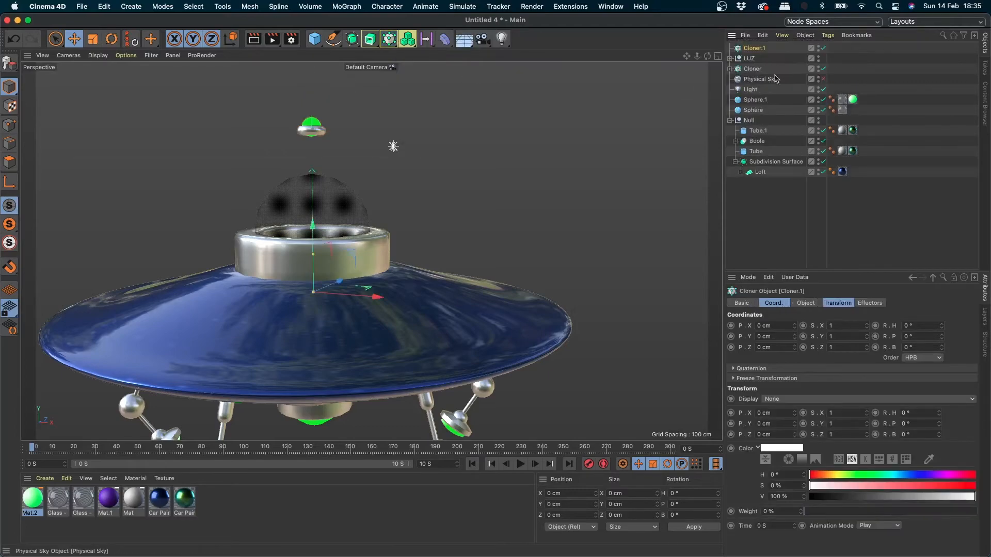
pyautogui.click(755, 58)
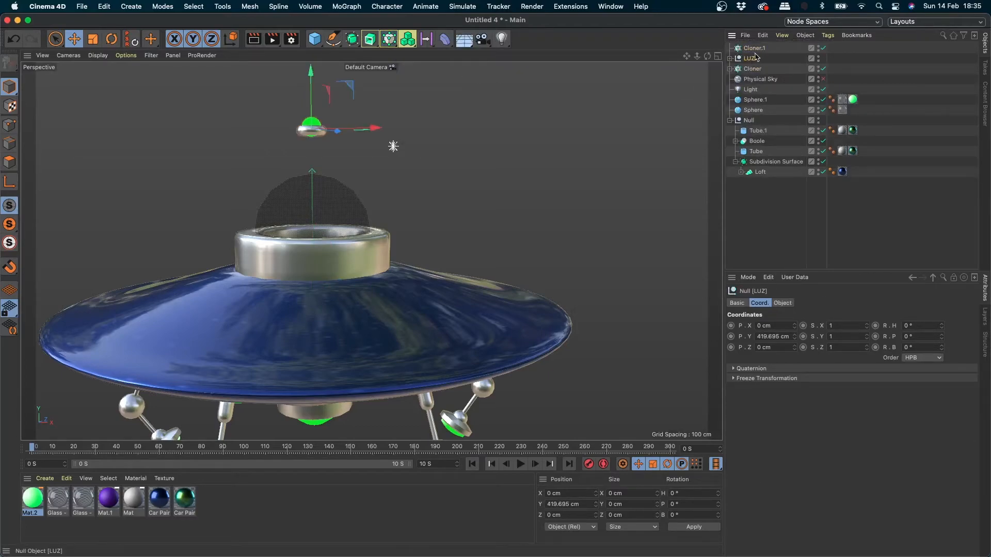
pyautogui.moveTo(757, 57); pyautogui.dragTo(755, 49)
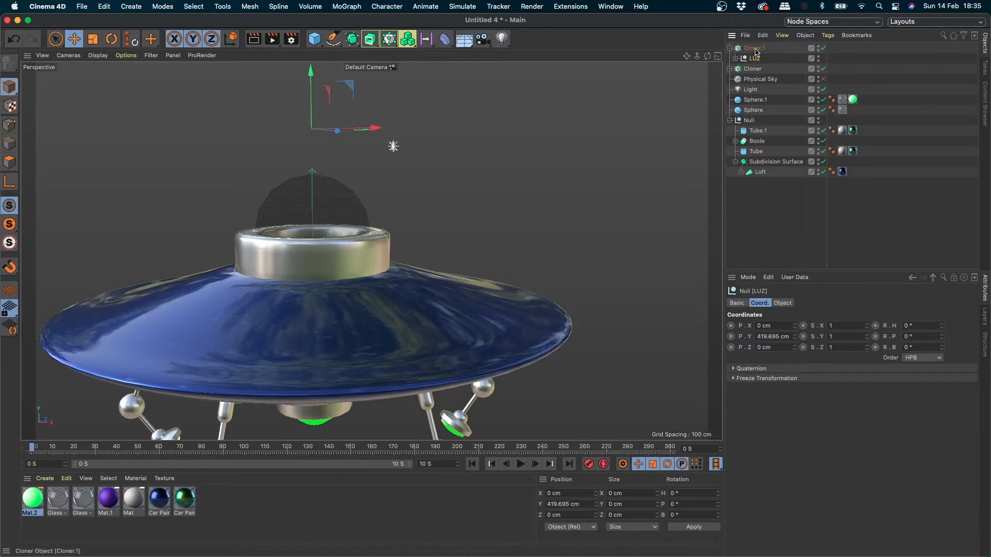
# Try raising Cloner.1 with the lamps to about Y 254 cm, and undo the move.
pyautogui.click(754, 48)
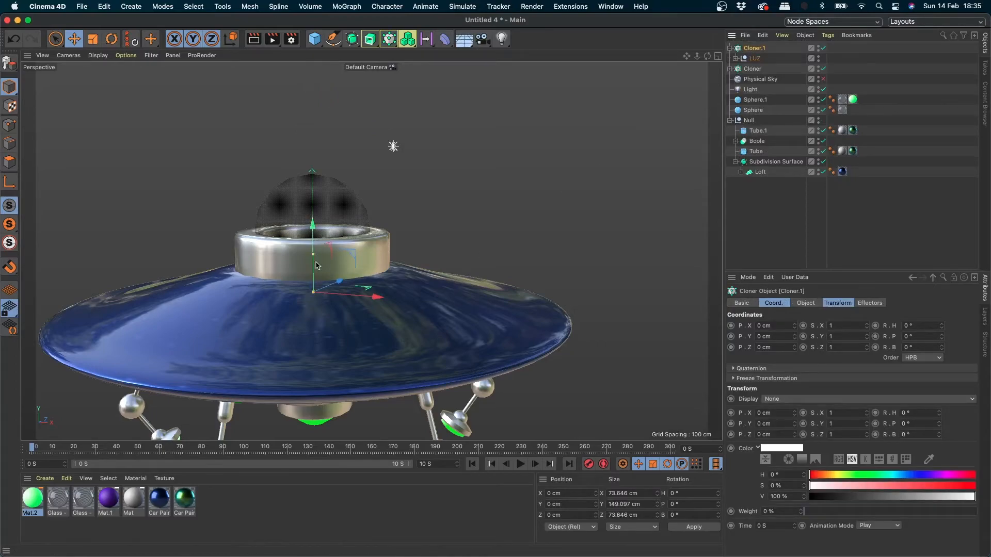
pyautogui.moveTo(316, 266); pyautogui.dragTo(314, 186)
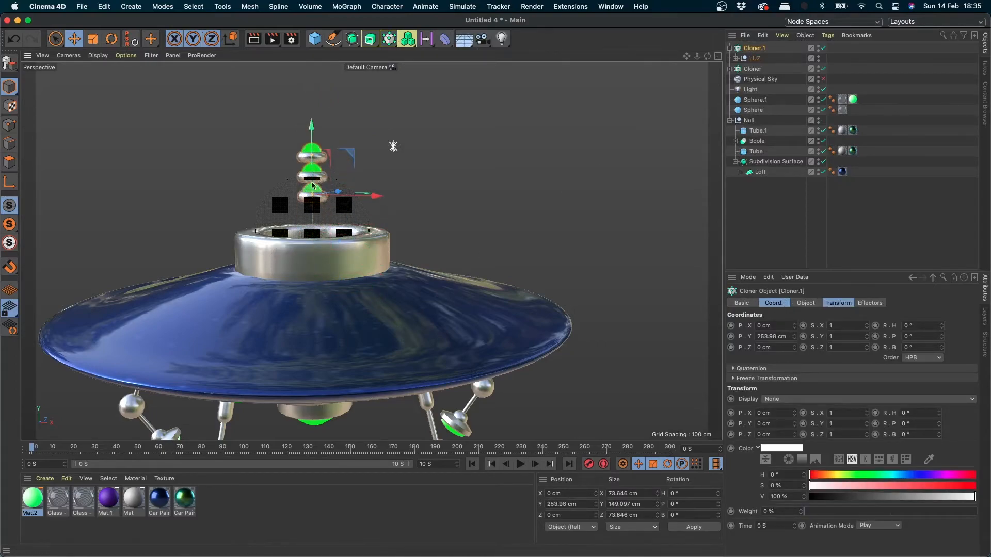
pyautogui.press('super+z')
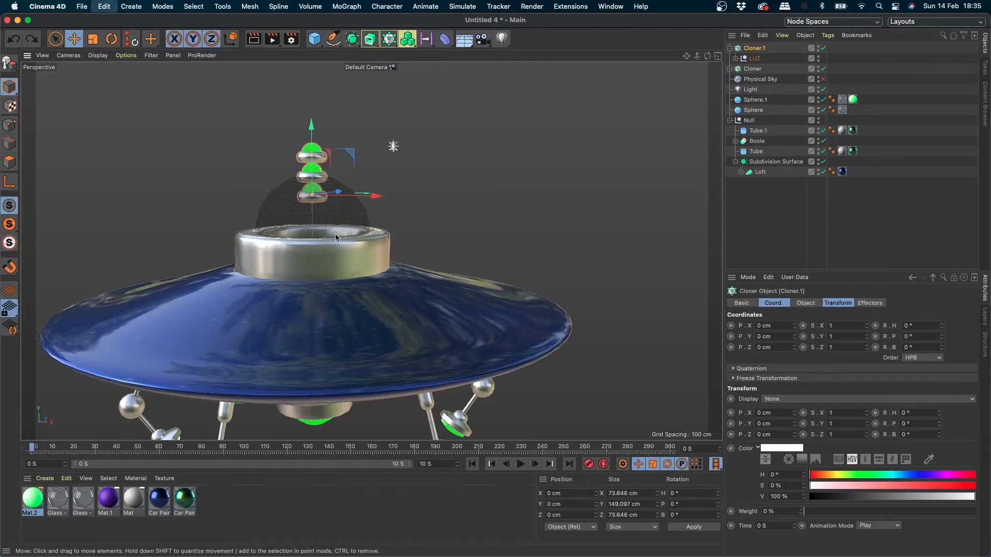
# Try moving Cloner.1 vertically once more and undo the move.
pyautogui.moveTo(314, 272); pyautogui.dragTo(313, 222)
pyautogui.press('super+z')
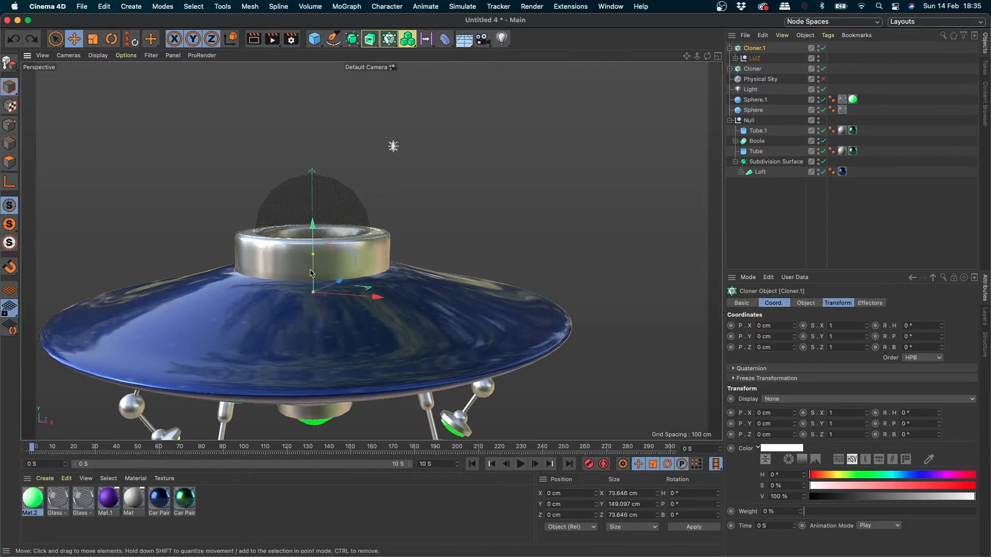
pyautogui.scroll(-2, 346, 282)
pyautogui.moveTo(344, 286)
pyautogui.keyDown('alt'); pyautogui.mouseDown()
pyautogui.moveTo(361, 261)
pyautogui.moveTo(348, 279)
pyautogui.mouseUp(); pyautogui.keyUp('alt')
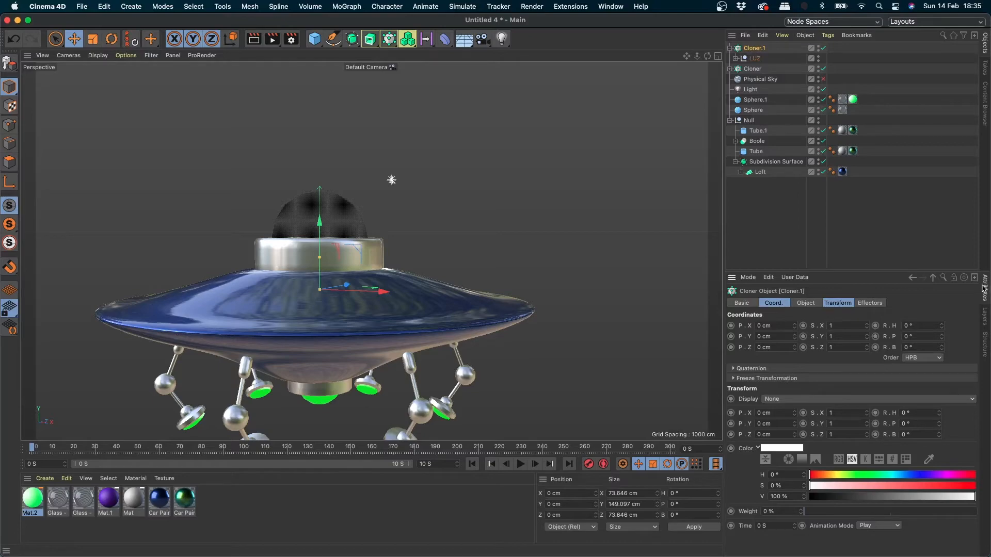
# Switch Cloner.1 to Radial mode and set its radius to 380 cm.
pyautogui.click(805, 302)
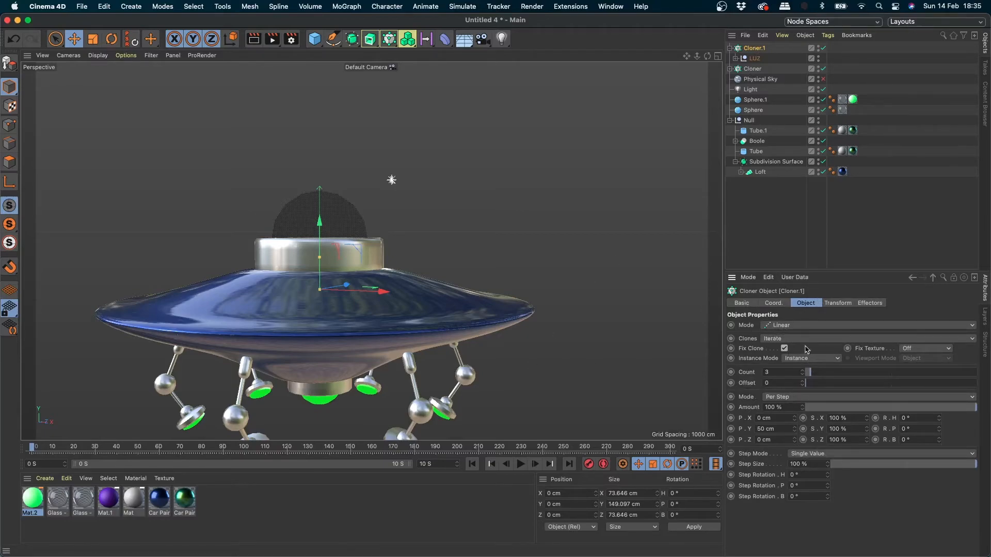
pyautogui.moveTo(816, 372)
pyautogui.mouseDown()
pyautogui.moveTo(896, 374)
pyautogui.moveTo(822, 387)
pyautogui.mouseUp()
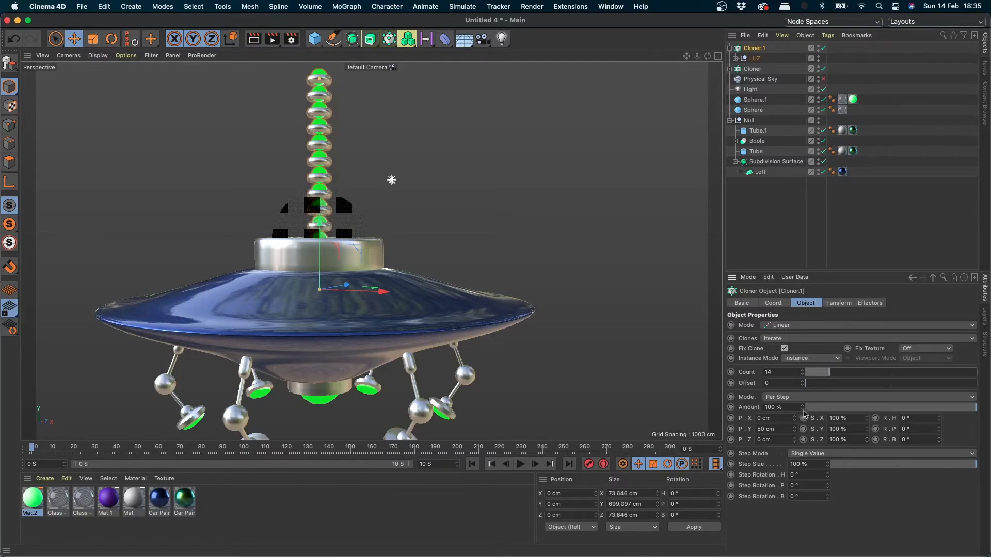
pyautogui.click(800, 326)
pyautogui.click(784, 356)
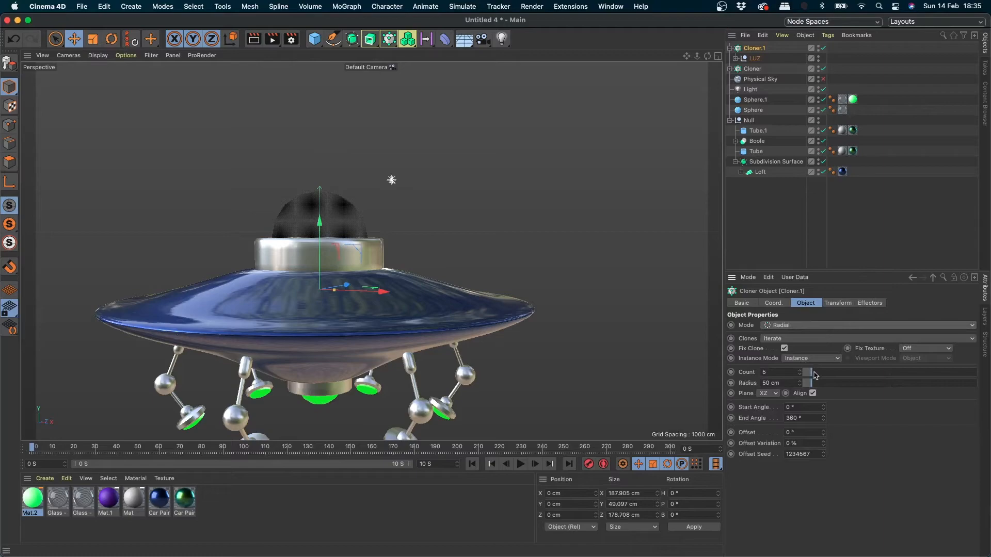
pyautogui.moveTo(814, 375)
pyautogui.mouseDown()
pyautogui.moveTo(885, 370)
pyautogui.moveTo(828, 383)
pyautogui.mouseUp()
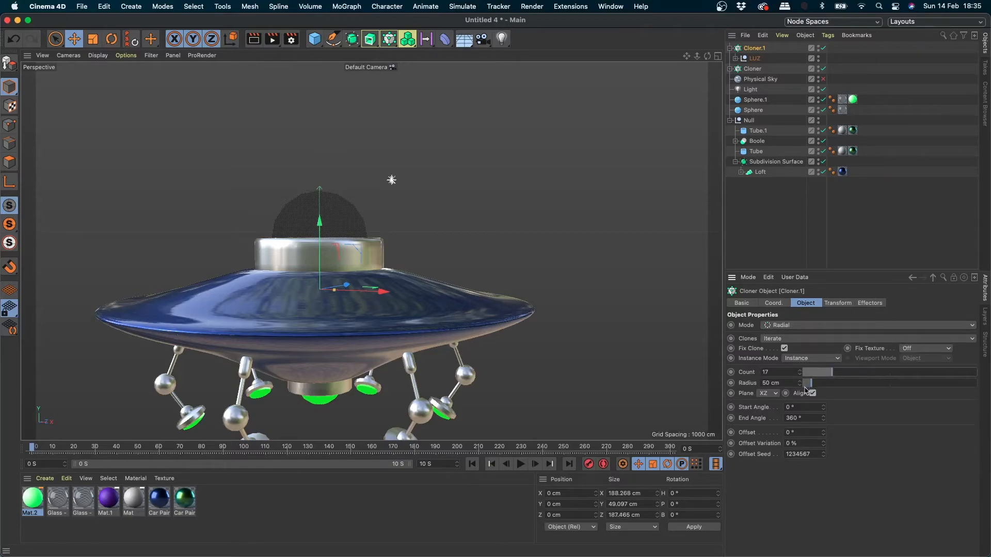
pyautogui.press('super+z')
pyautogui.moveTo(813, 386); pyautogui.dragTo(882, 383)
pyautogui.moveTo(872, 384); pyautogui.dragTo(868, 385)
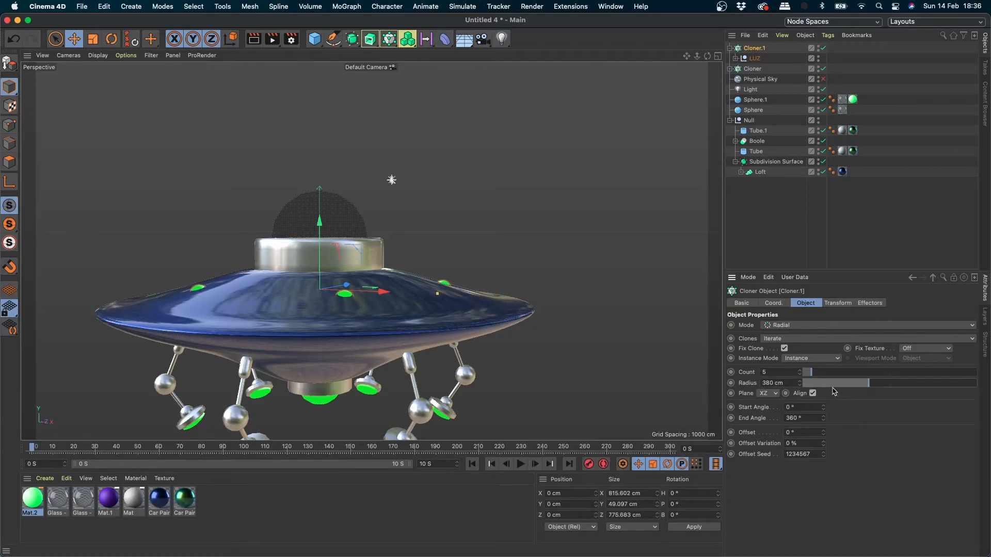
# Raise Cloner.1 to about Y 34 cm so the lamps sit on the saucer's upper surface.
pyautogui.moveTo(318, 294); pyautogui.dragTo(316, 281)
pyautogui.moveTo(265, 306)
pyautogui.keyDown('alt'); pyautogui.mouseDown()
pyautogui.moveTo(326, 287)
pyautogui.moveTo(301, 300)
pyautogui.mouseUp(); pyautogui.keyUp('alt')
pyautogui.moveTo(372, 301)
pyautogui.keyDown('alt'); pyautogui.mouseDown(button='right')
pyautogui.moveTo(398, 294)
pyautogui.moveTo(326, 369)
pyautogui.mouseUp(button='right'); pyautogui.keyUp('alt')
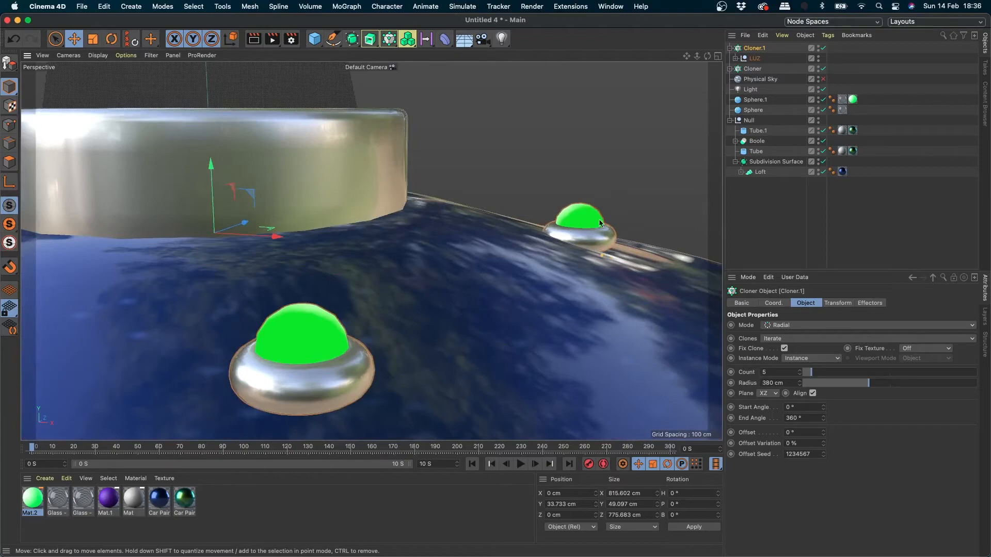
pyautogui.click(735, 58)
pyautogui.click(735, 58)
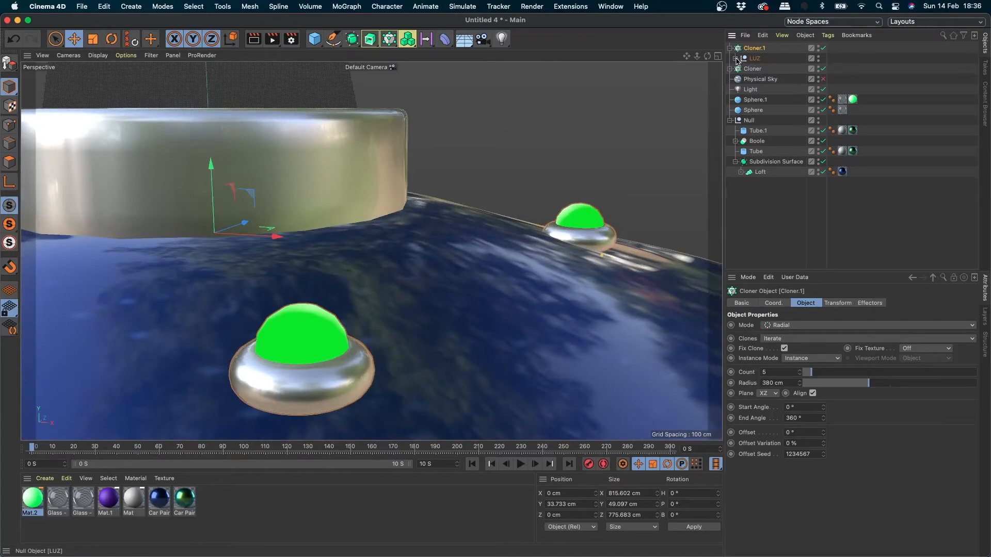
pyautogui.press('h')
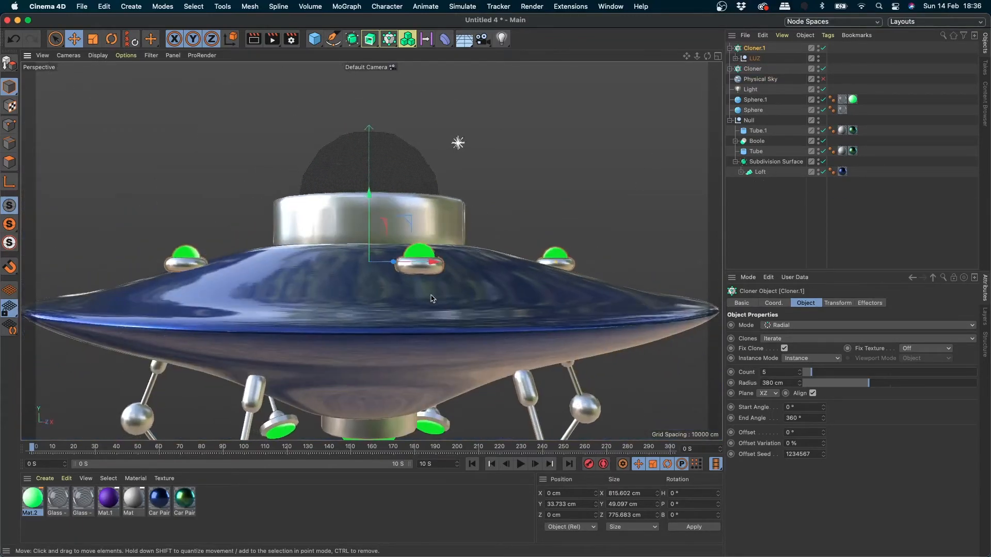
pyautogui.scroll(3, 402, 267)
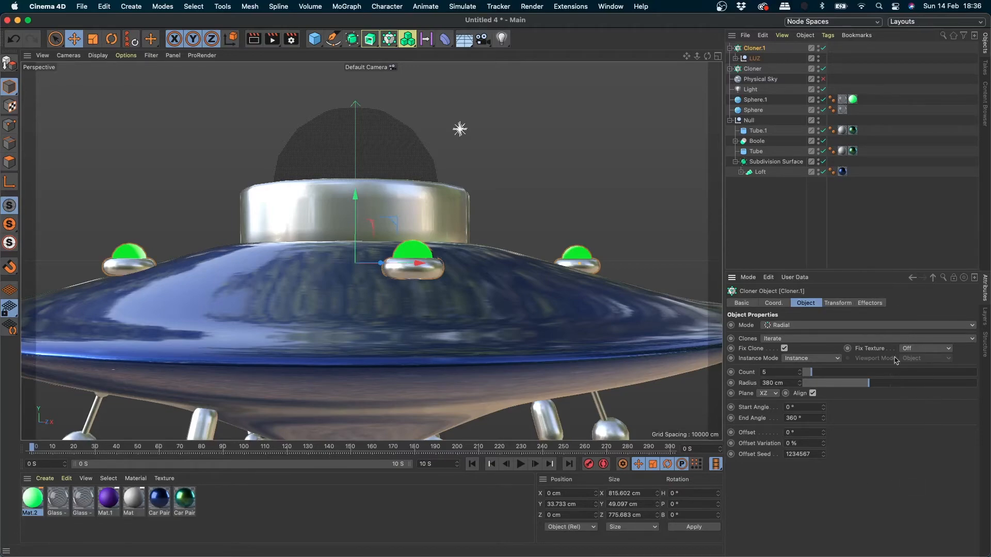
# Tilt the cloned lamps along the saucer's slope by setting Cloner.1's transform pitch (R.P) to -15°.
pyautogui.click(842, 304)
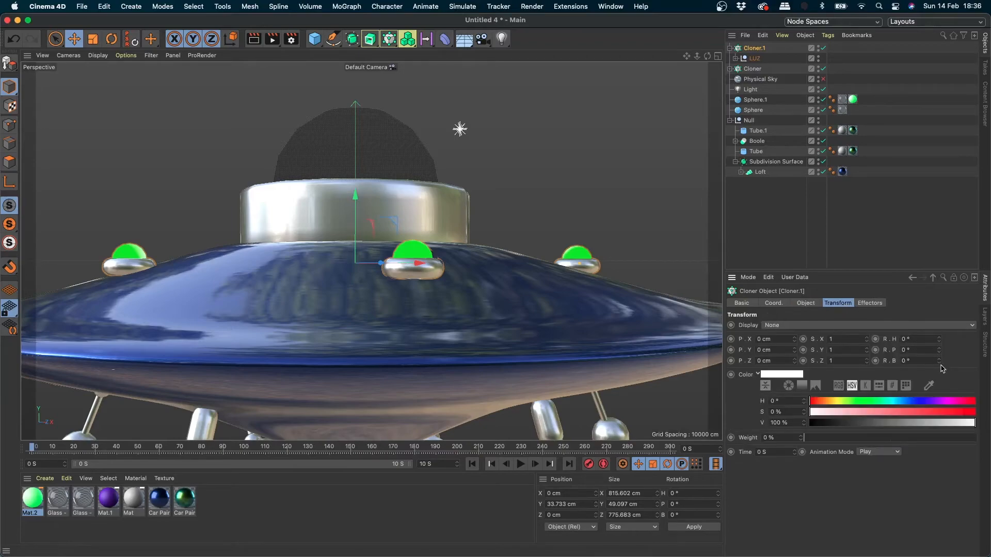
pyautogui.moveTo(938, 355)
pyautogui.mouseDown()
pyautogui.moveTo(918, 357)
pyautogui.moveTo(932, 363)
pyautogui.mouseUp()
pyautogui.click(918, 353)
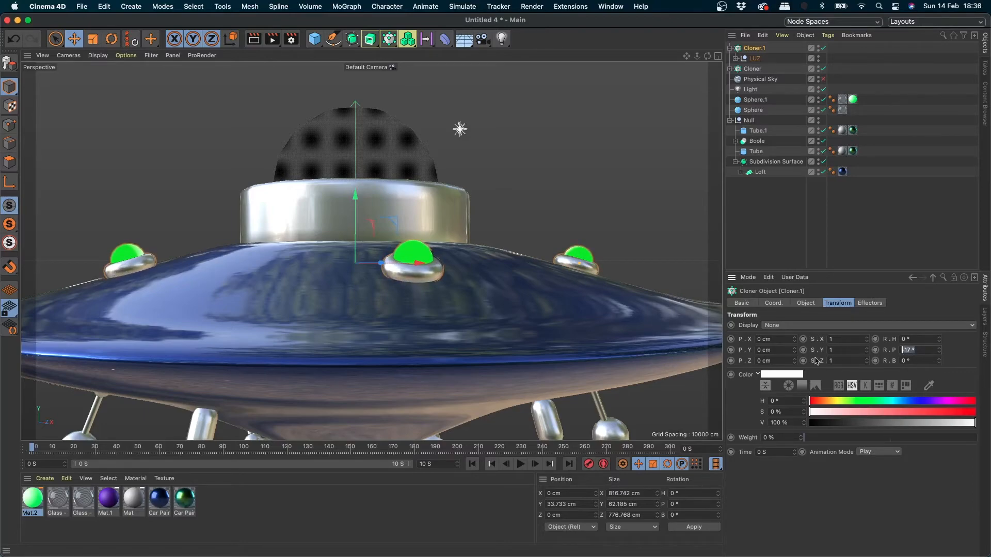
pyautogui.write('-')
pyautogui.press('Return')
# Increase Cloner.1's count to 11 lamps around the saucer.
pyautogui.scroll(-5, 489, 221)
pyautogui.keyDown('alt'); pyautogui.moveTo(488, 221); pyautogui.dragTo(440, 306); pyautogui.keyUp('alt')
pyautogui.scroll(-4, 470, 272)
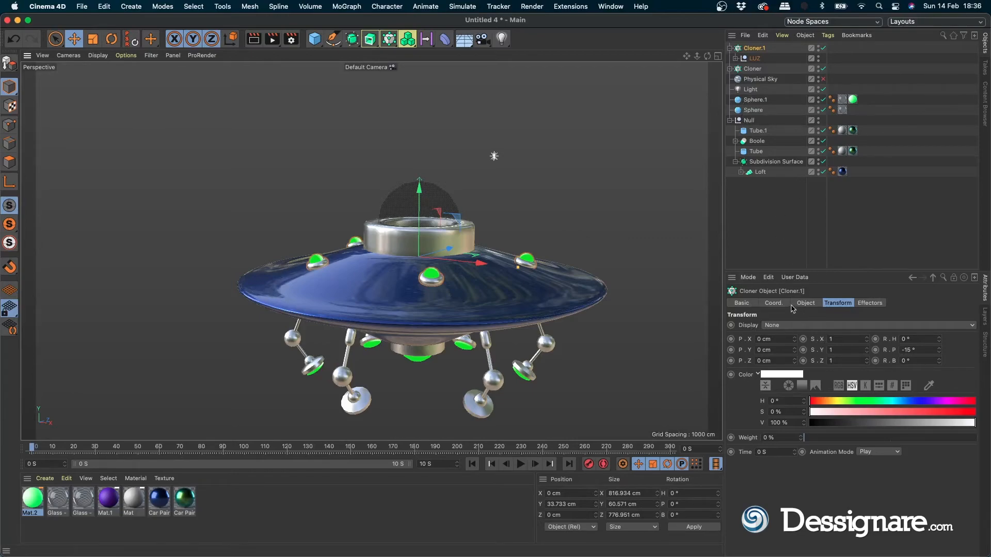
pyautogui.click(810, 303)
pyautogui.moveTo(828, 374); pyautogui.dragTo(821, 382)
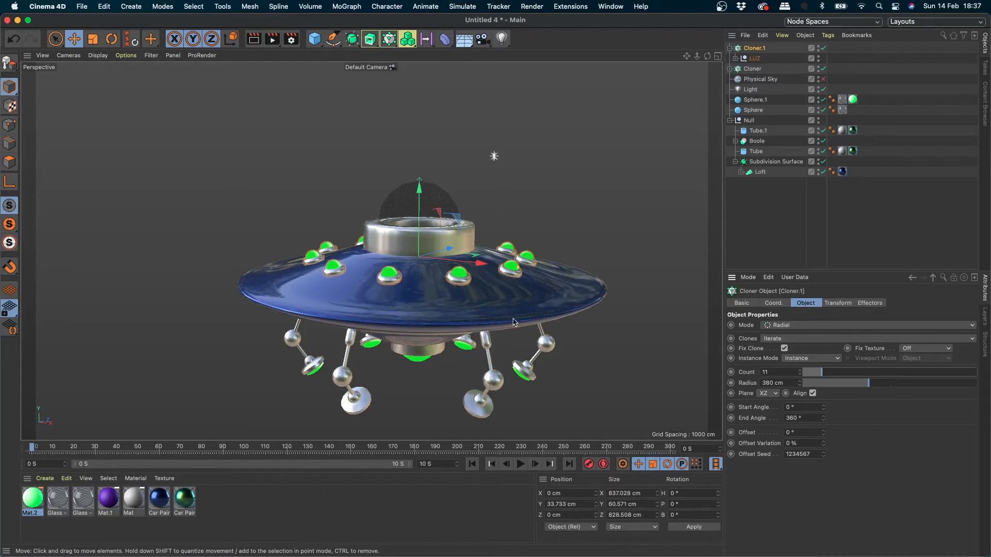
# Render the perspective view twice from a lower angle to check the glow of the green lights.
pyautogui.keyDown('alt'); pyautogui.moveTo(515, 248); pyautogui.dragTo(508, 281); pyautogui.keyUp('alt')
pyautogui.press('super+r')
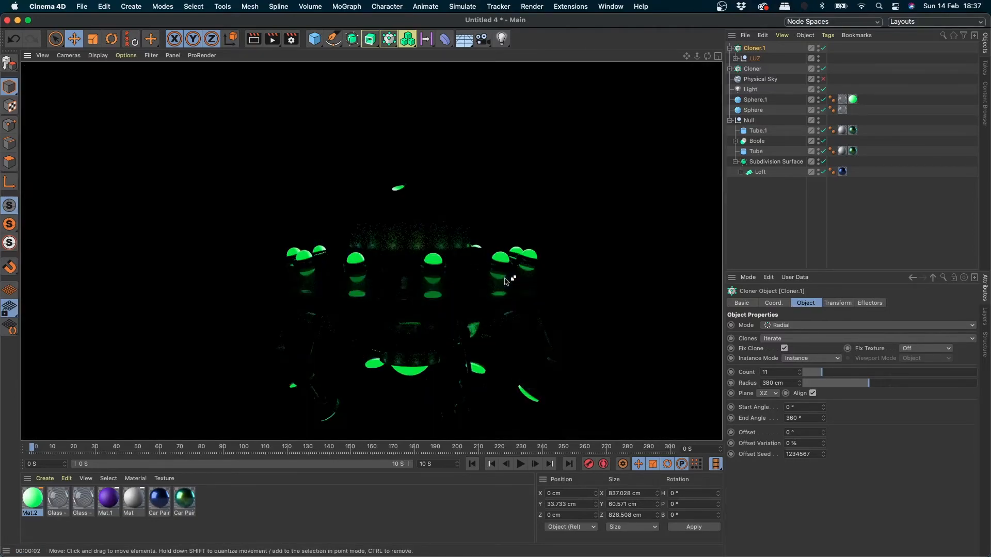
pyautogui.click(388, 314)
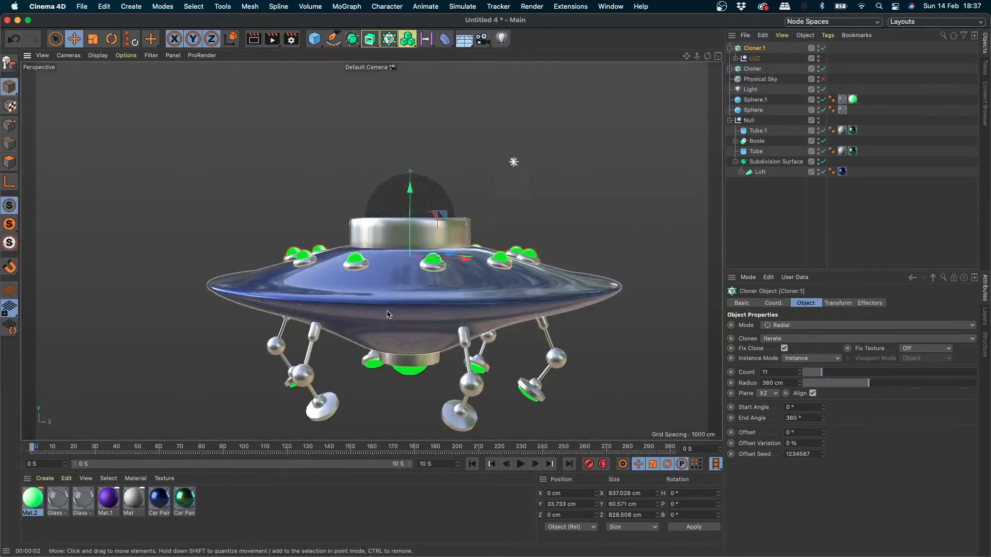
pyautogui.keyDown('alt'); pyautogui.moveTo(431, 327); pyautogui.dragTo(388, 309, button='middle'); pyautogui.keyUp('alt')
pyautogui.press('super+r')
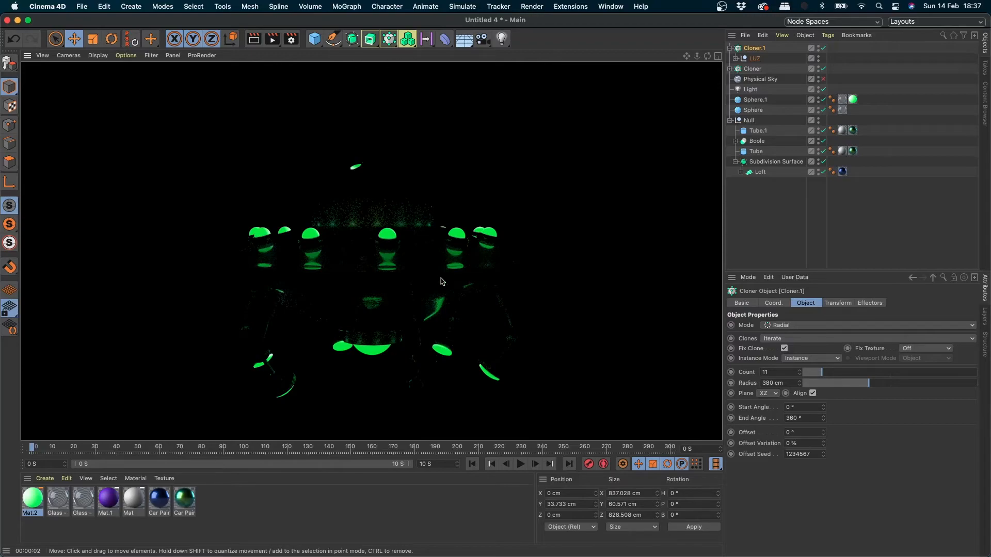
pyautogui.click(565, 212)
# Lower the Tube ring under the dome to about Y 132 cm and make it about 122 cm high.
pyautogui.click(377, 204)
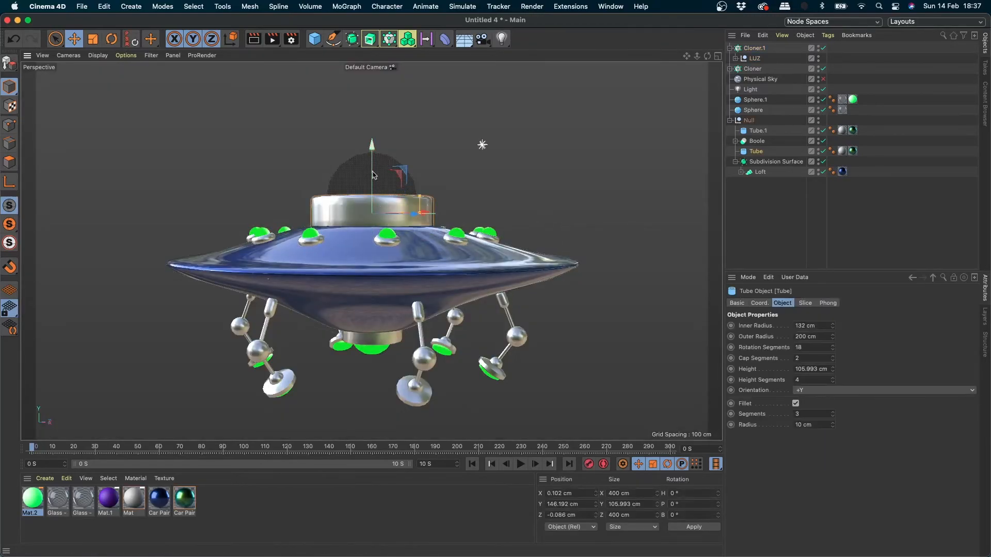
pyautogui.moveTo(373, 170); pyautogui.dragTo(373, 181)
pyautogui.moveTo(419, 209); pyautogui.dragTo(419, 207)
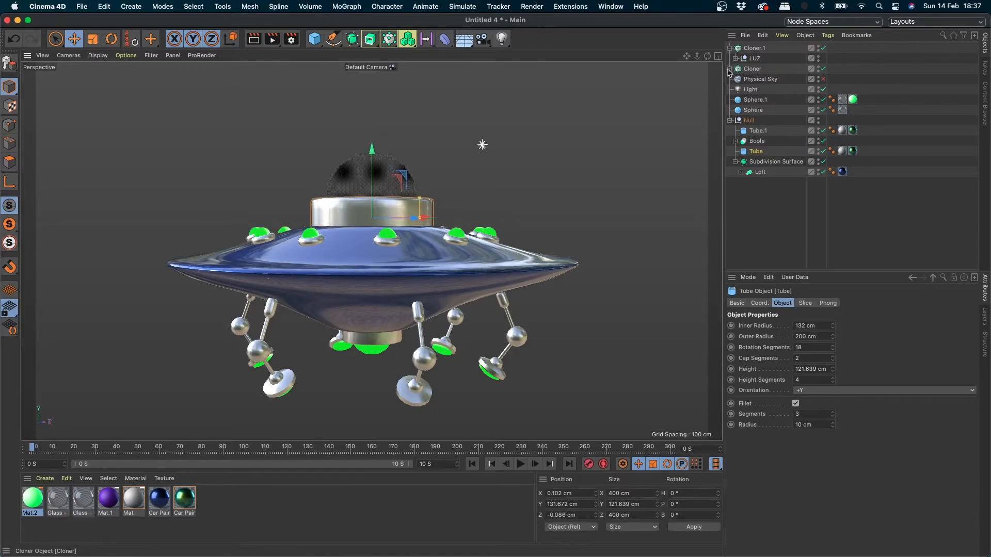
# Collapse the Cloner.1, Cloner and Null hierarchies in the object list.
pyautogui.click(730, 120)
pyautogui.click(729, 120)
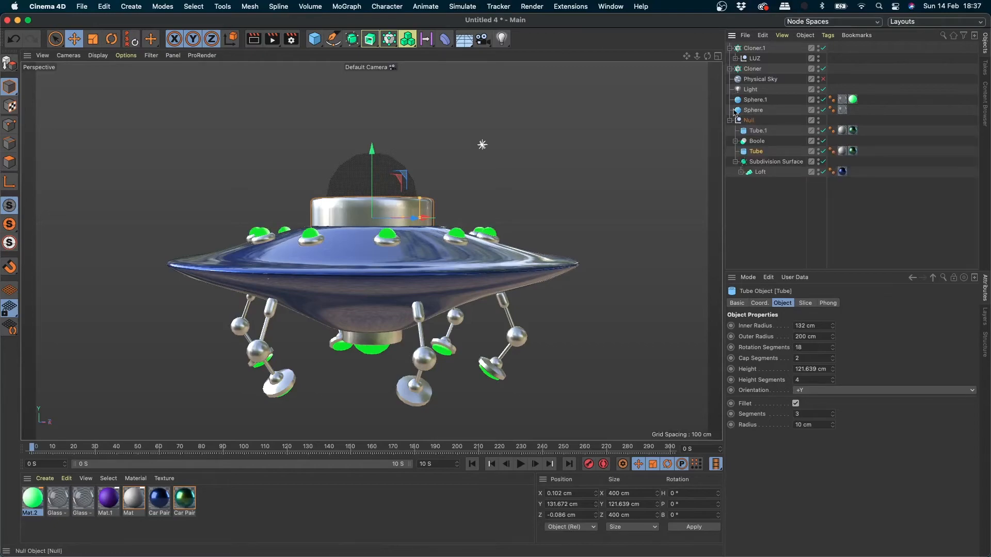
pyautogui.click(729, 48)
pyautogui.click(729, 59)
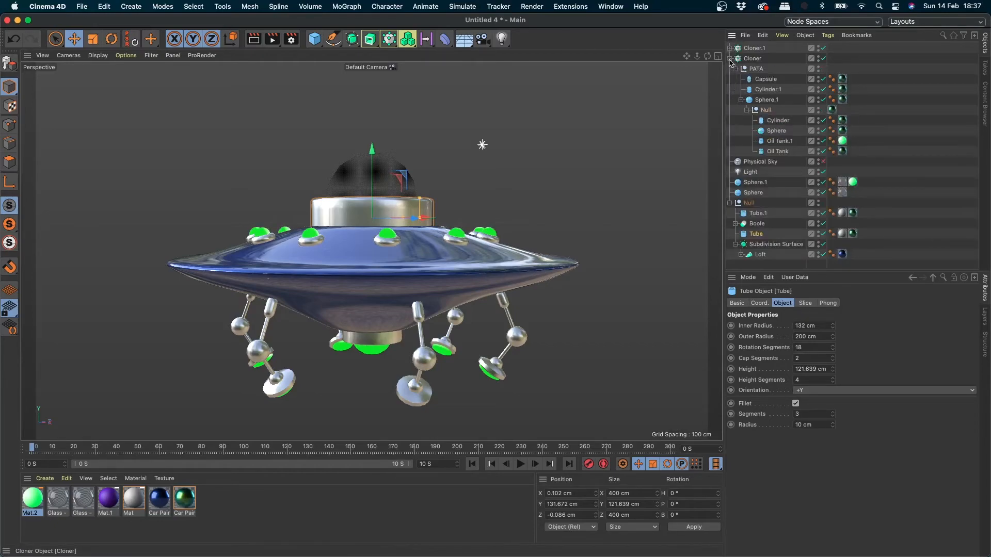
pyautogui.click(729, 59)
pyautogui.click(729, 110)
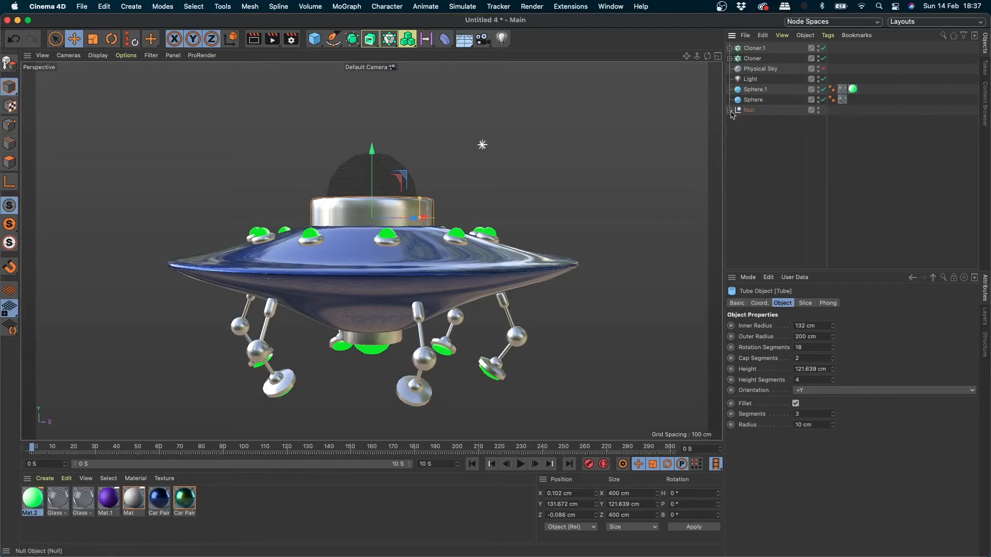
# Move Physical Sky and Light below the Null at the end of the object list.
pyautogui.press('super+a')
pyautogui.click(729, 123)
pyautogui.moveTo(758, 69); pyautogui.dragTo(762, 169)
pyautogui.click(748, 89)
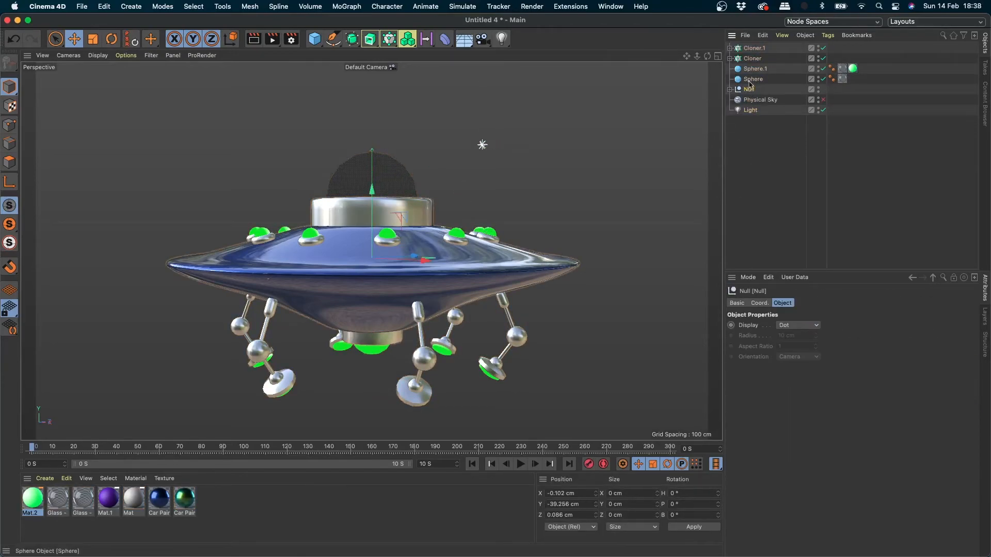
# Rename the dome's Sphere object as CABINA.
pyautogui.click(749, 81)
pyautogui.click(757, 61)
pyautogui.click(755, 81)
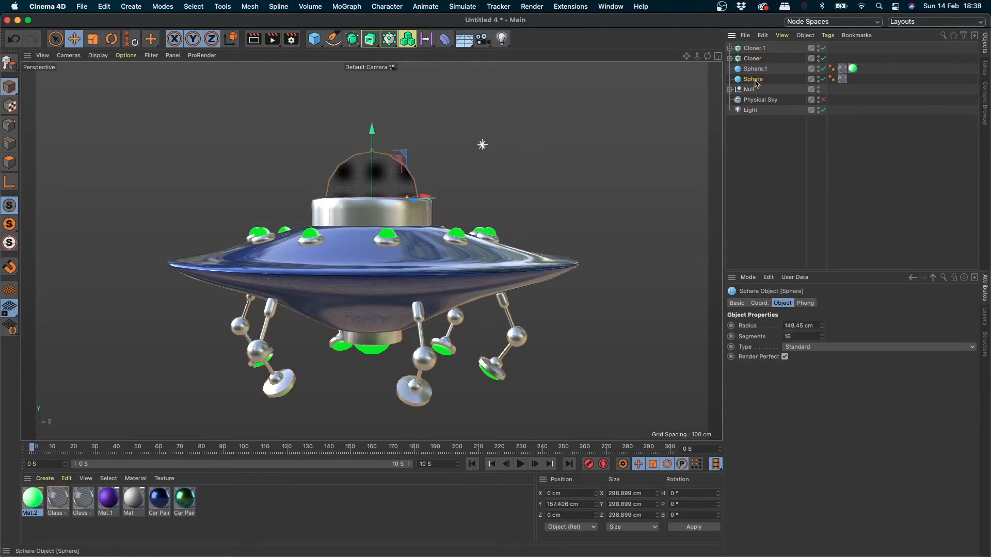
pyautogui.doubleClick(755, 81)
pyautogui.write('C')
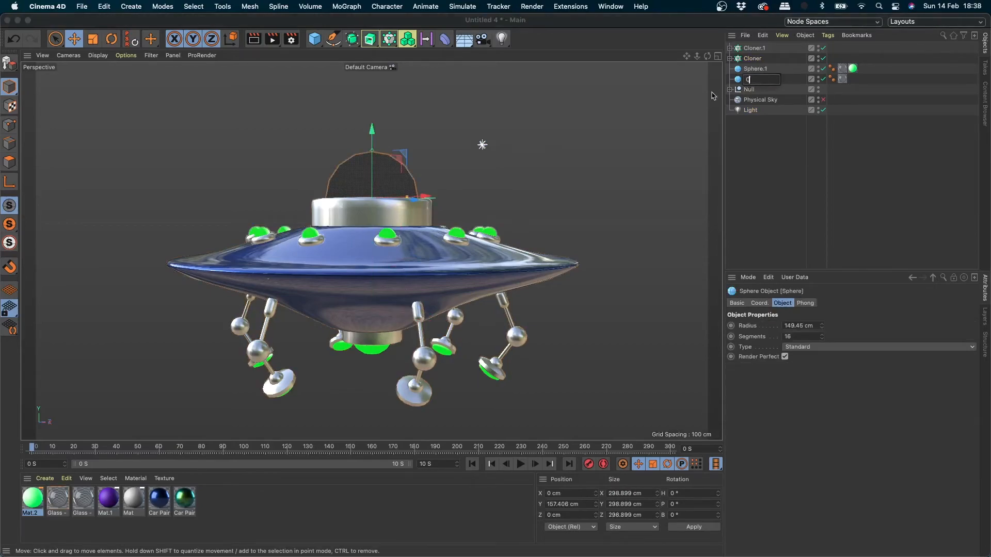
pyautogui.write('ABINA')
pyautogui.press('Return')
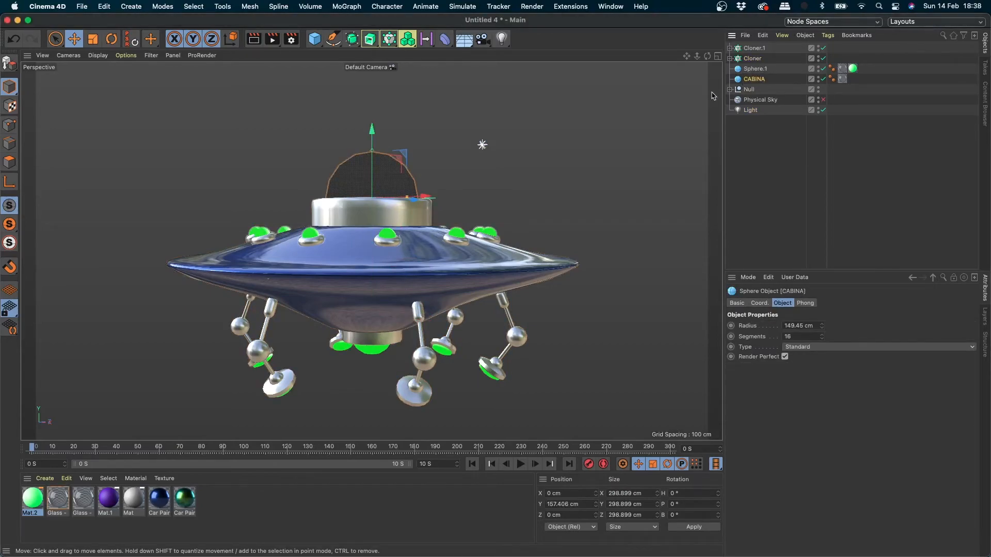
# Rename Sphere.1, the green light under the saucer, as LUZ INFERIOR.
pyautogui.doubleClick(751, 69)
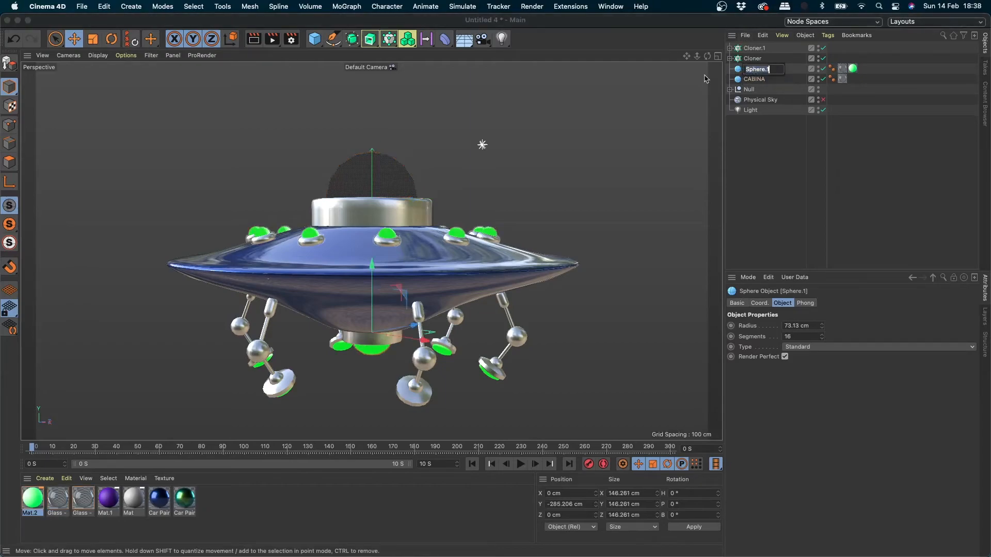
pyautogui.write('LIUZNFERIOR')
pyautogui.press('Return')
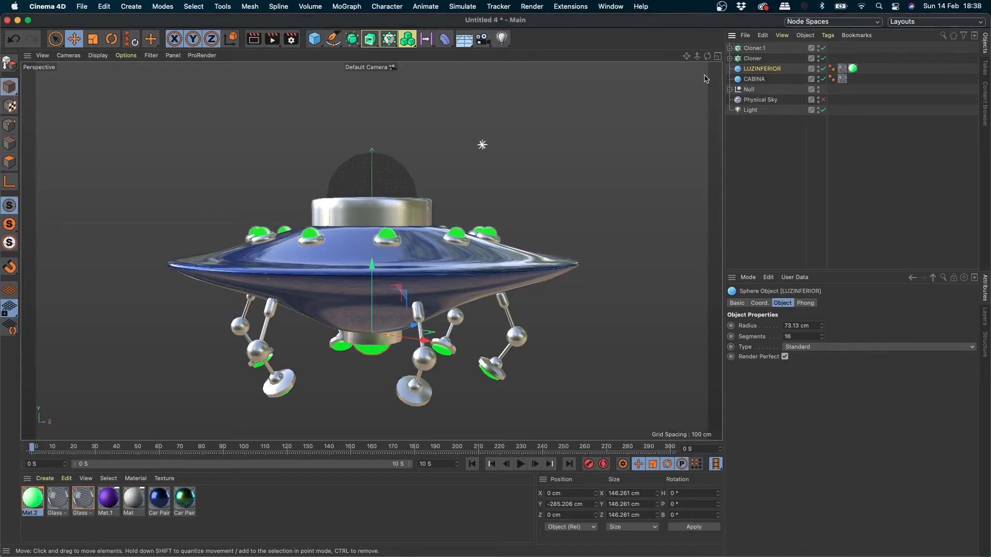
pyautogui.doubleClick(755, 71)
pyautogui.click(757, 70)
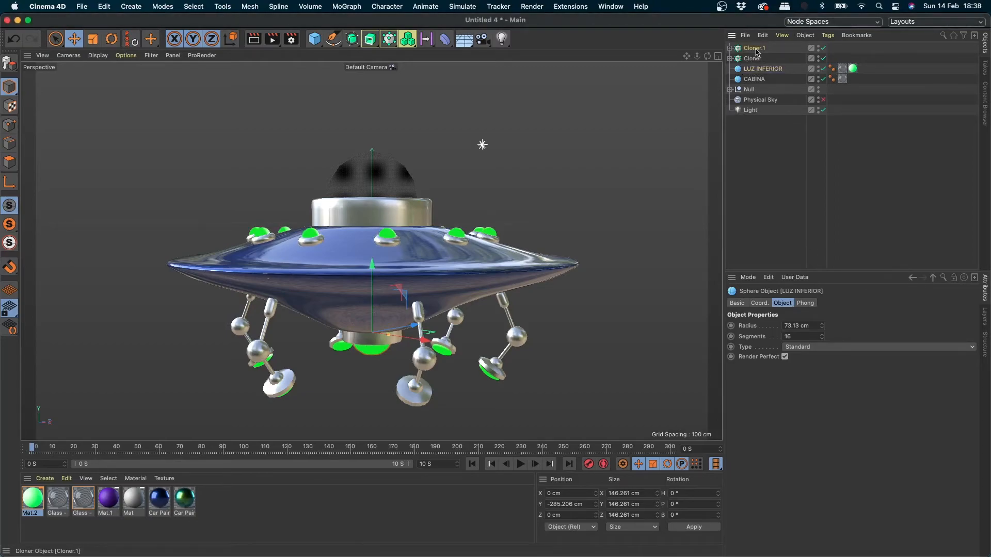
# Rename Cloner.1, which holds the small lamps, as LUCES.
pyautogui.click(737, 49)
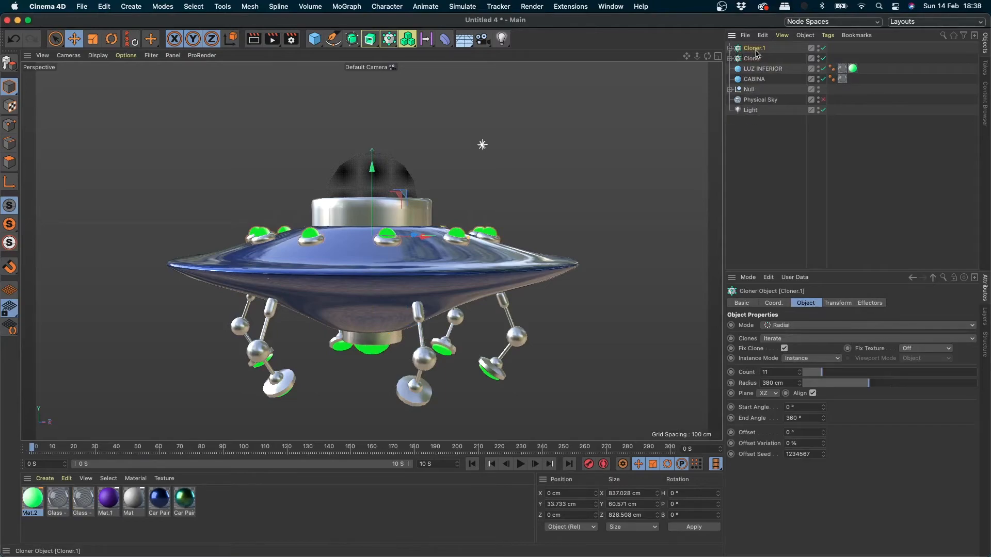
pyautogui.doubleClick(760, 50)
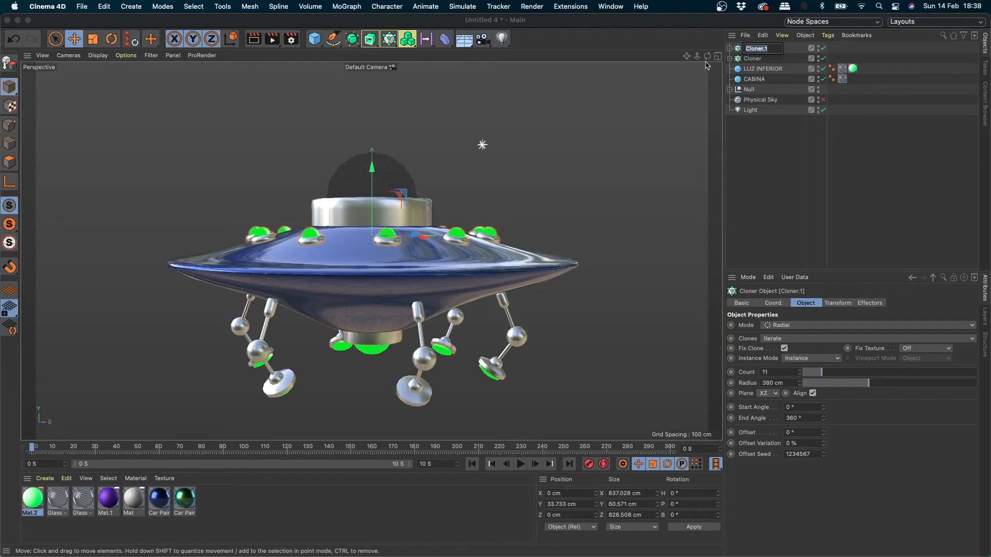
pyautogui.write('LUCES')
pyautogui.press('Return')
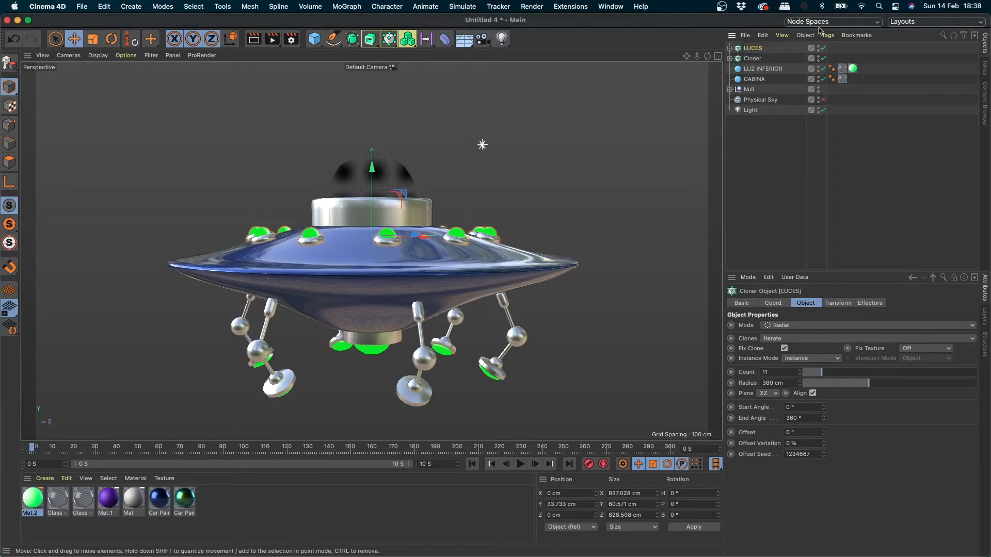
# Rename the Cloner that holds the legs as PATAS.
pyautogui.doubleClick(755, 58)
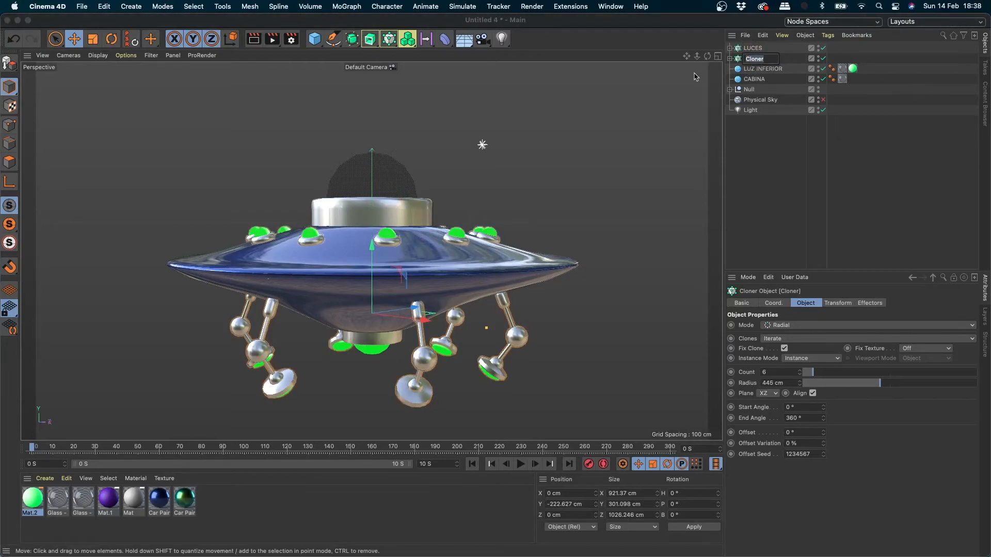
pyautogui.write('PATAS')
pyautogui.press('Return')
pyautogui.click(758, 69)
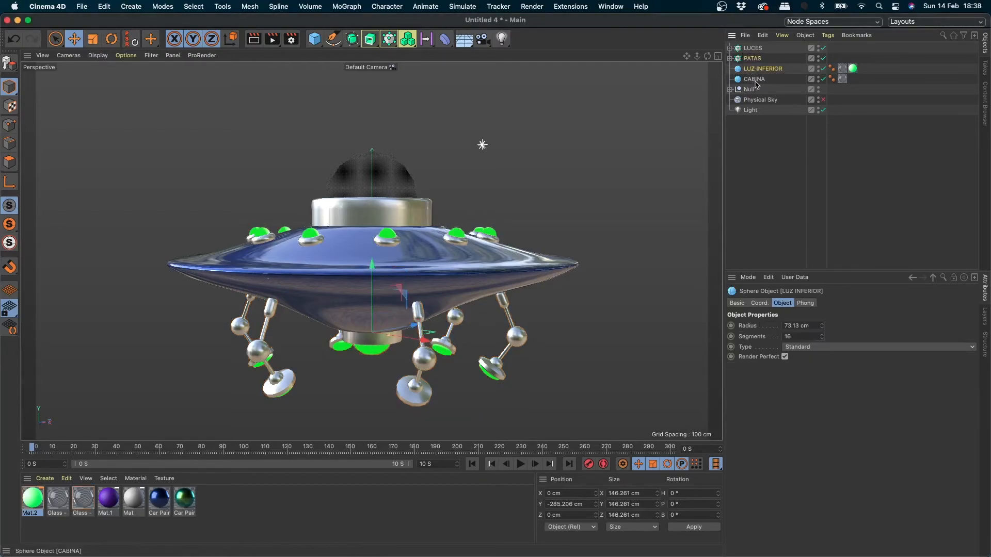
# Rename the Null that holds the saucer body as CUERPO.
pyautogui.click(748, 89)
pyautogui.doubleClick(748, 90)
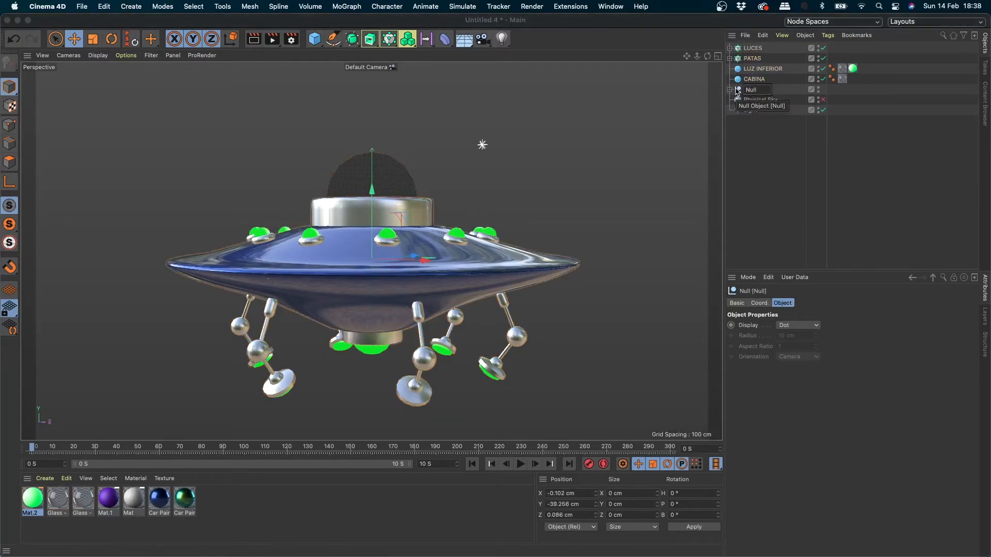
pyautogui.write('CUERPO')
pyautogui.press('Return')
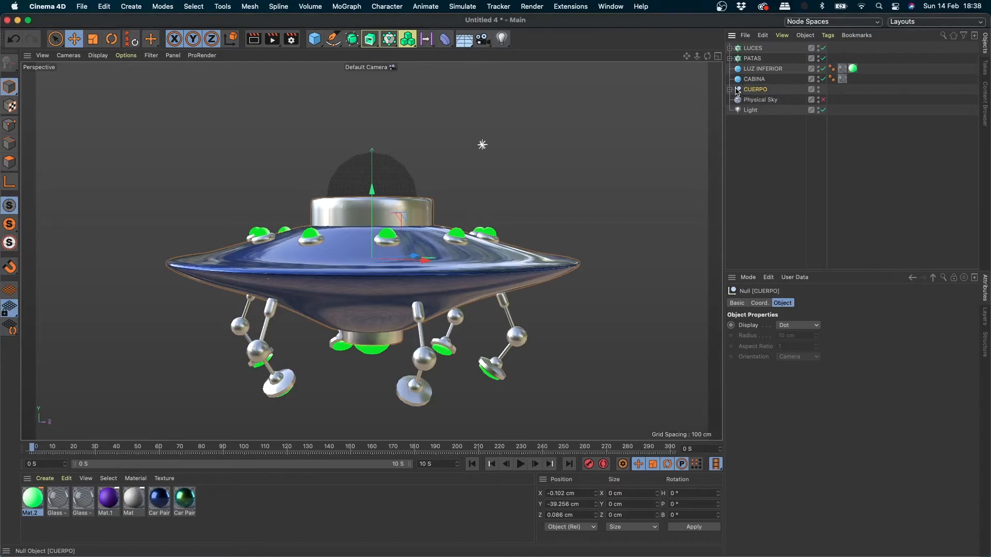
# Group LUCES, PATAS, LUZ INFERIOR, CABINA and CUERPO under one null and name it UFO.
pyautogui.keyDown('shift'); pyautogui.click(760, 48); pyautogui.keyUp('shift')
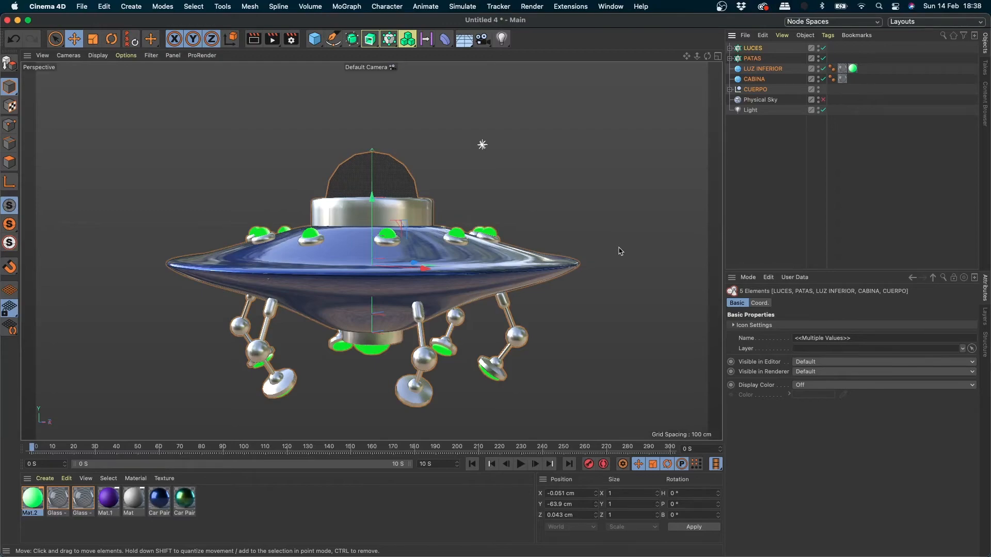
pyautogui.hotkey('alt', 'g')
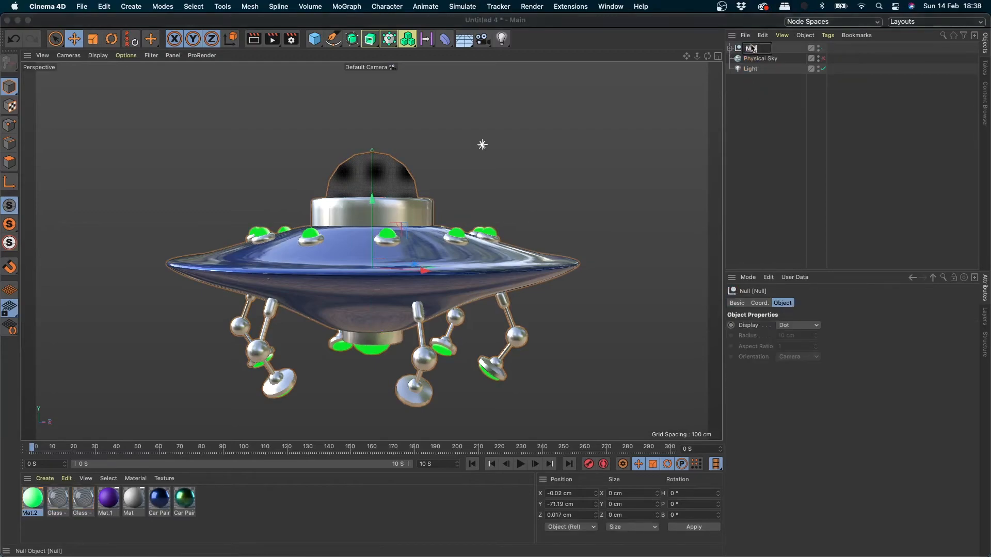
pyautogui.write('UFO')
pyautogui.press('Return')
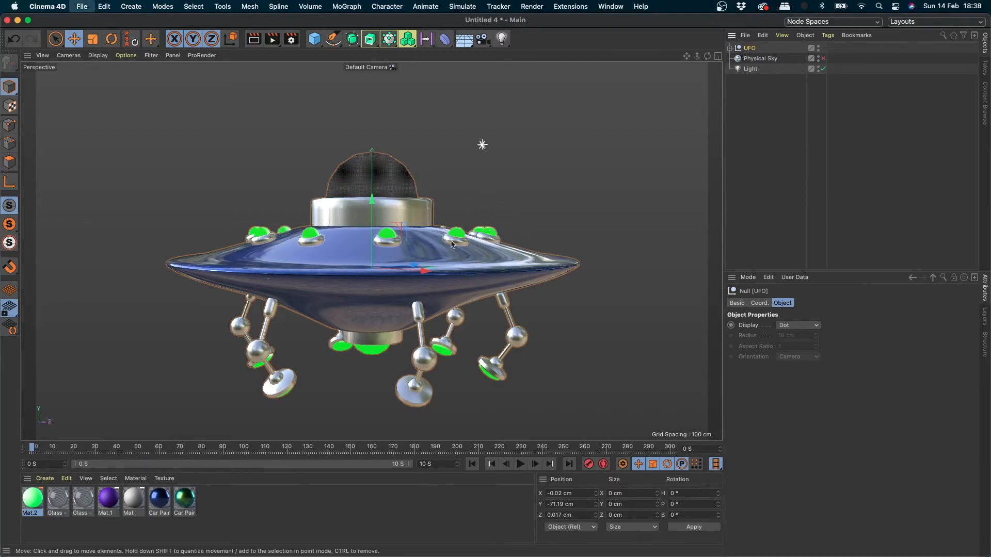
# Save the scene as UFO_F.c4d in the UFO folder under 03 - Modelado > C4D.
pyautogui.press('super+s')
pyautogui.click(440, 192)
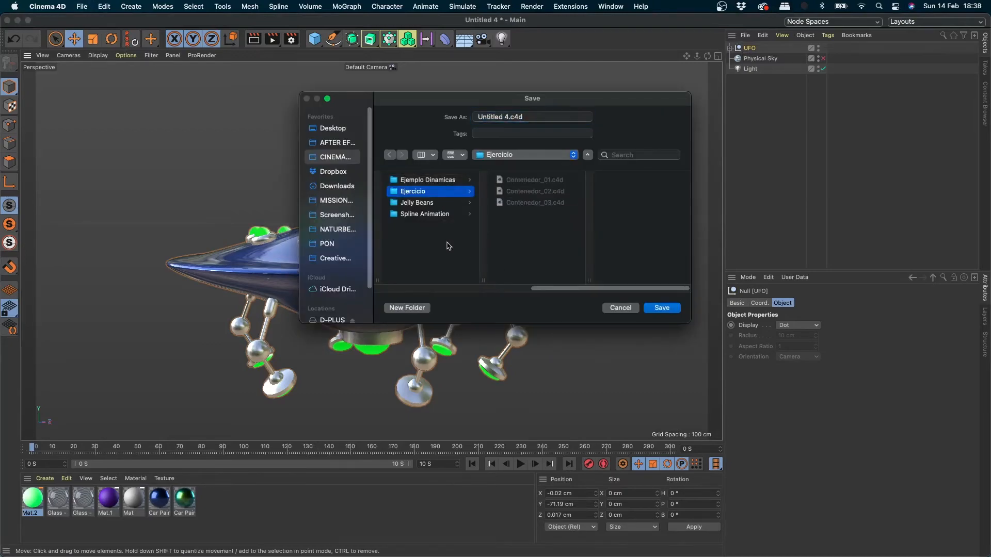
pyautogui.hscroll(-5, 449, 246)
pyautogui.click(460, 205)
pyautogui.click(444, 215)
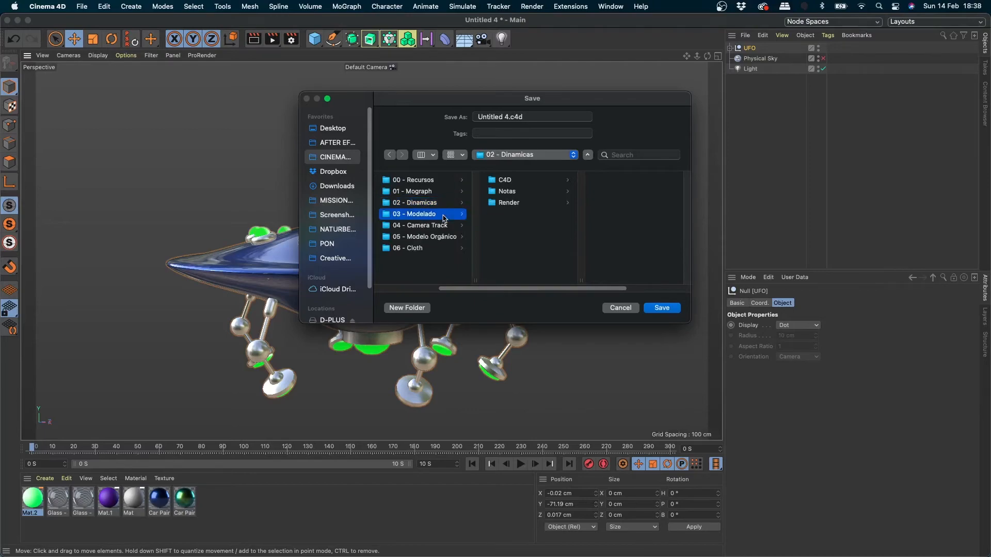
pyautogui.click(534, 192)
pyautogui.click(612, 190)
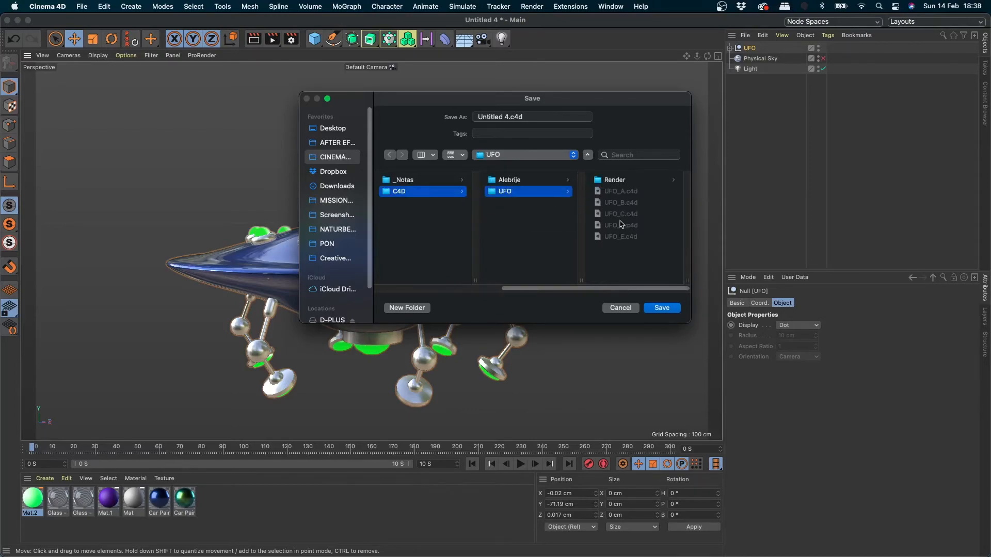
pyautogui.click(621, 236)
pyautogui.click(493, 117)
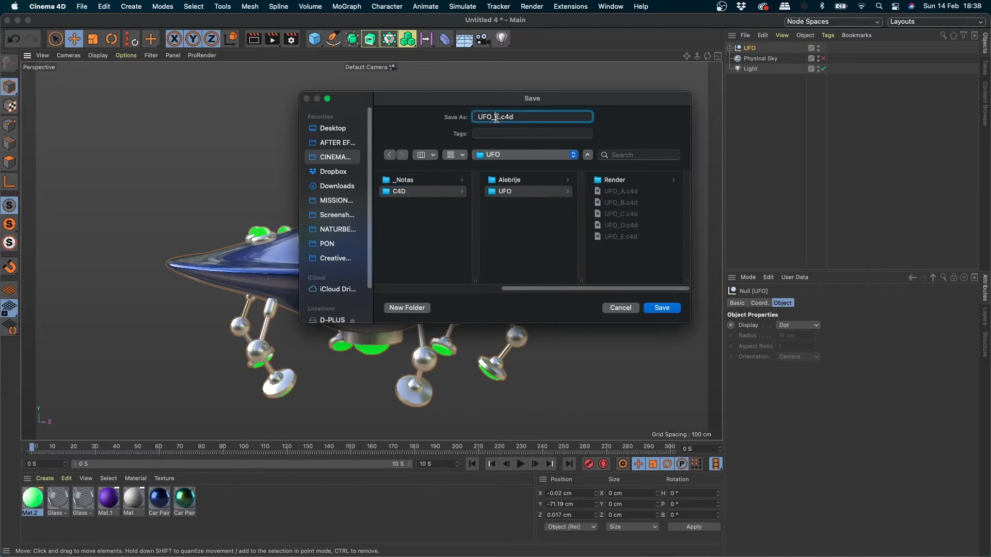
pyautogui.press('BackSpace')
pyautogui.write('F')
pyautogui.press('Return')
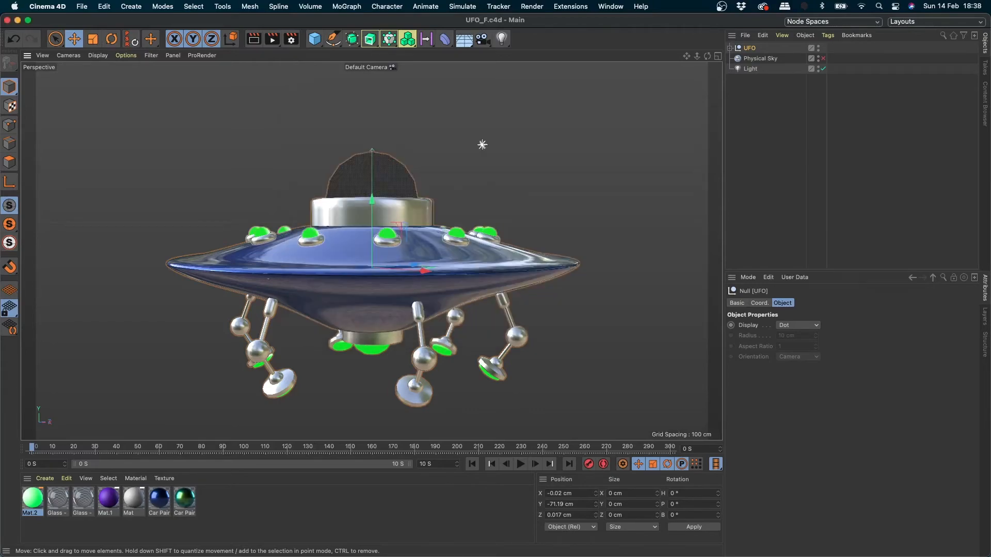
# Add a Taper deformer and move it up around the dome, to about 206 cm in Y.
pyautogui.click(444, 39)
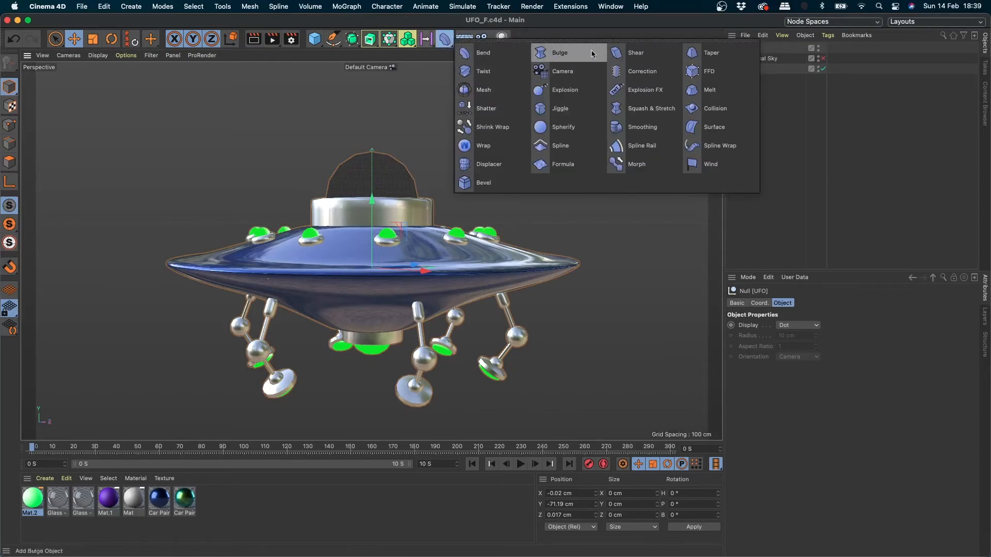
pyautogui.click(716, 60)
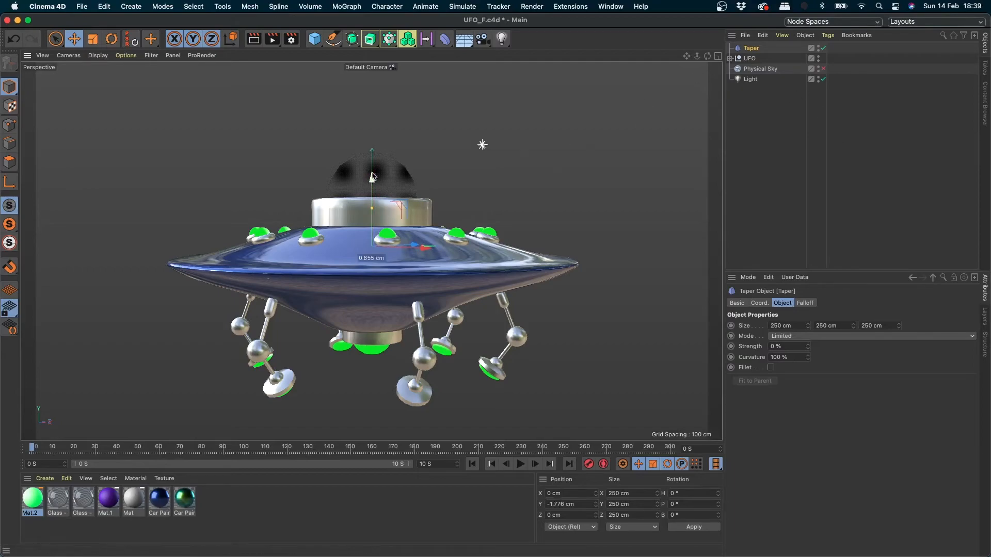
pyautogui.moveTo(371, 179); pyautogui.dragTo(386, 61)
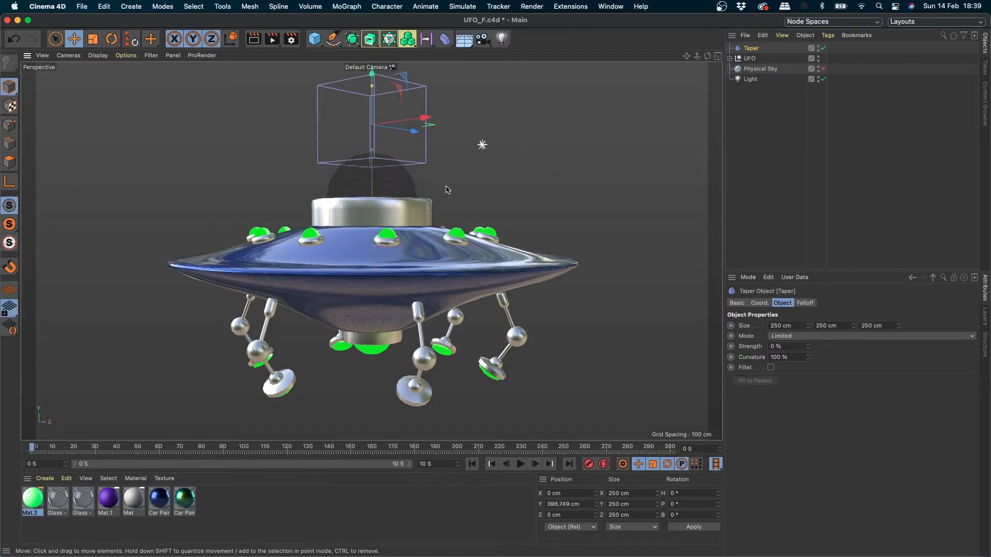
pyautogui.scroll(-2, 428, 201)
pyautogui.keyDown('alt'); pyautogui.moveTo(428, 201); pyautogui.dragTo(388, 232, button='middle'); pyautogui.keyUp('alt')
pyautogui.scroll(1, 388, 232)
pyautogui.keyDown('alt'); pyautogui.moveTo(388, 231); pyautogui.dragTo(354, 242); pyautogui.keyUp('alt')
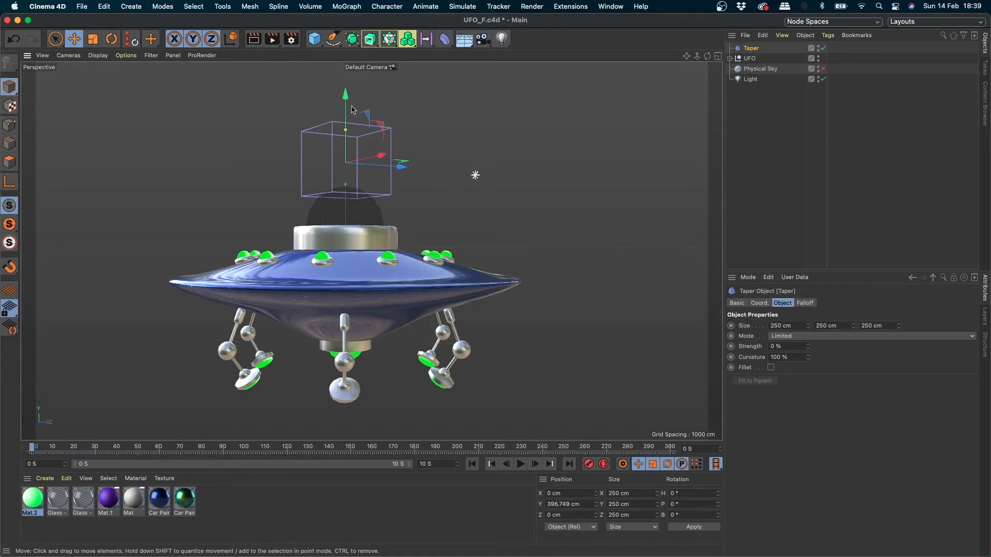
pyautogui.moveTo(355, 96); pyautogui.dragTo(355, 145)
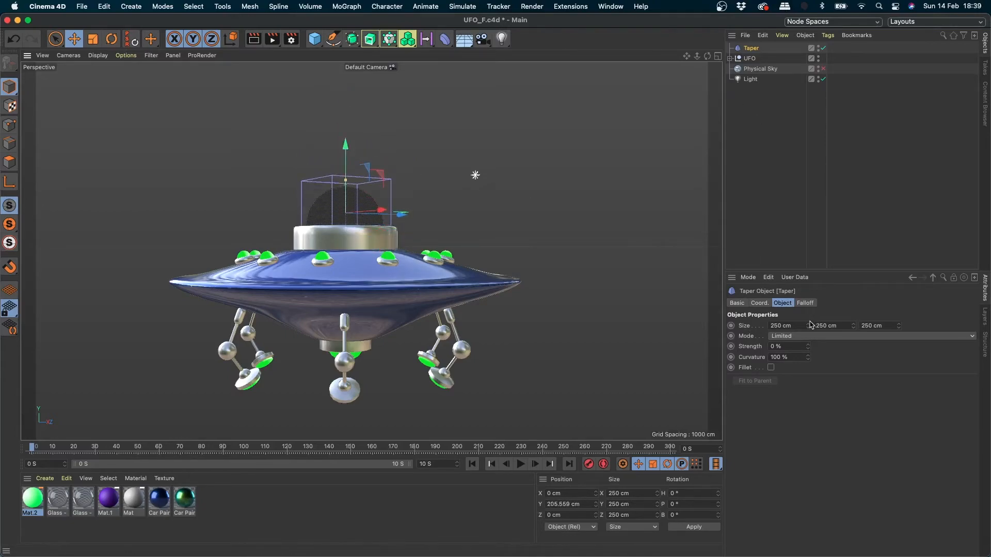
# Resize the Taper cage to 787 × 695 × 780 cm and lower it to about 29 cm in Y.
pyautogui.moveTo(808, 325); pyautogui.dragTo(843, 144)
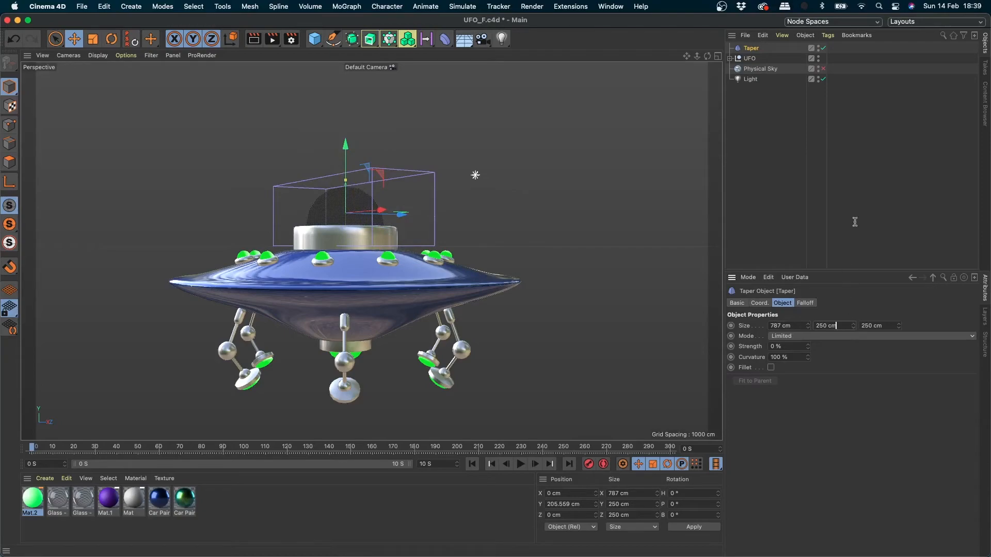
pyautogui.moveTo(854, 327); pyautogui.dragTo(860, 131)
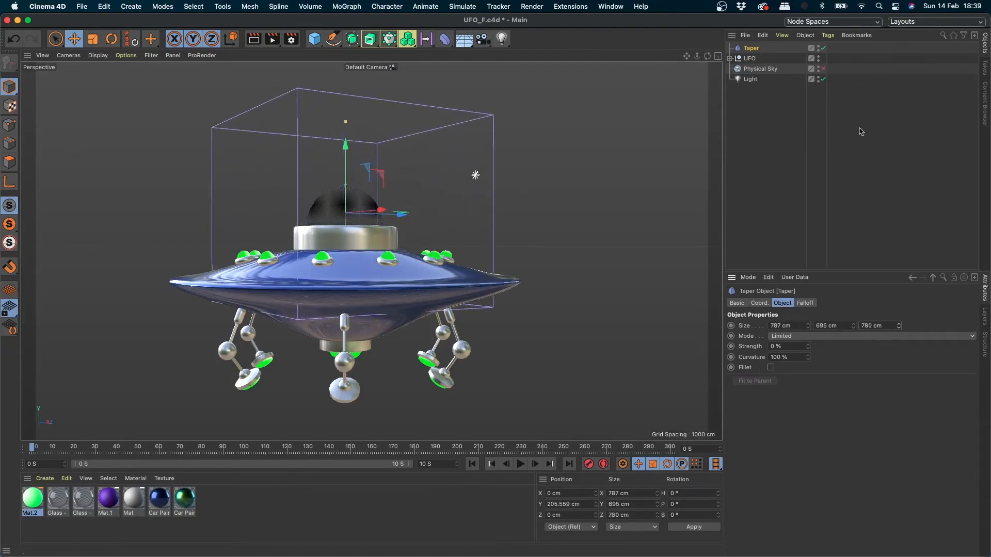
pyautogui.moveTo(348, 179); pyautogui.dragTo(347, 200)
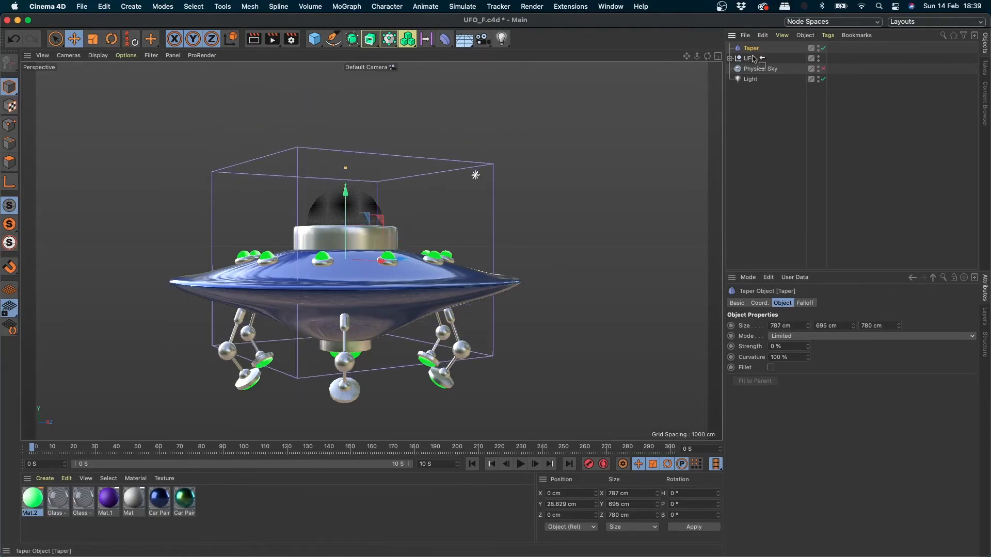
# Fit the Taper inside the UFO null as its child, and set Strength to 38 % and Curvature to 57 %.
pyautogui.moveTo(752, 60); pyautogui.dragTo(751, 61)
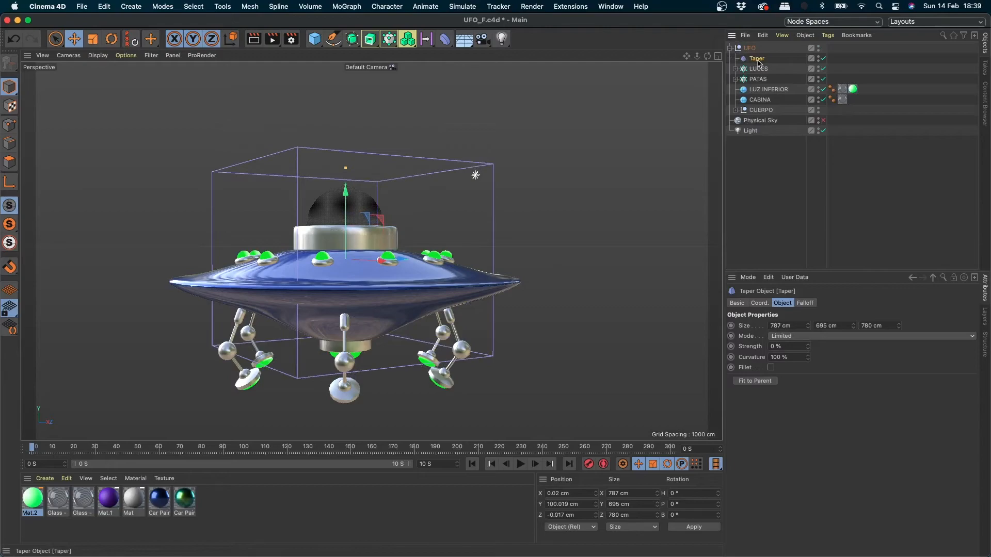
pyautogui.click(760, 382)
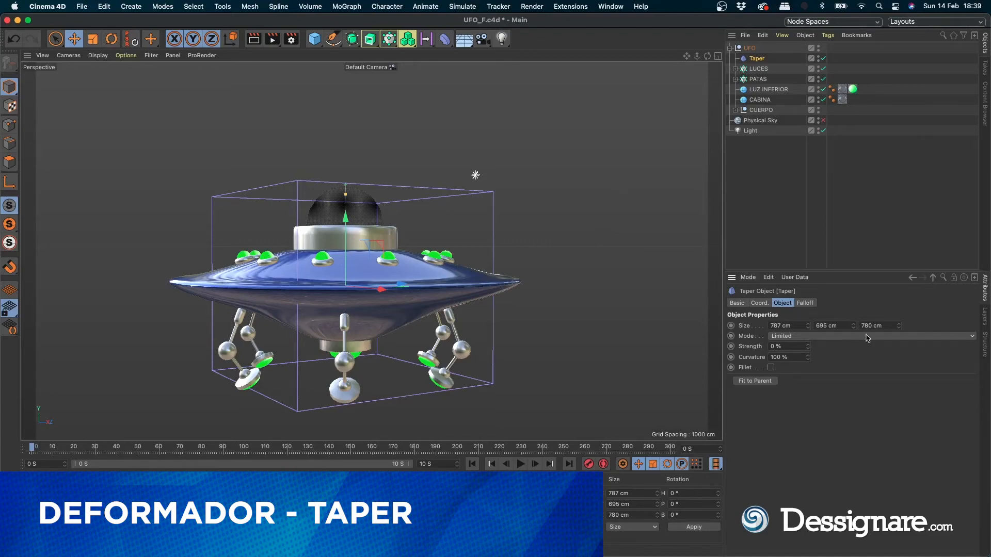
pyautogui.moveTo(808, 349)
pyautogui.mouseDown()
pyautogui.moveTo(791, 340)
pyautogui.moveTo(807, 352)
pyautogui.moveTo(807, 338)
pyautogui.moveTo(808, 357)
pyautogui.mouseUp()
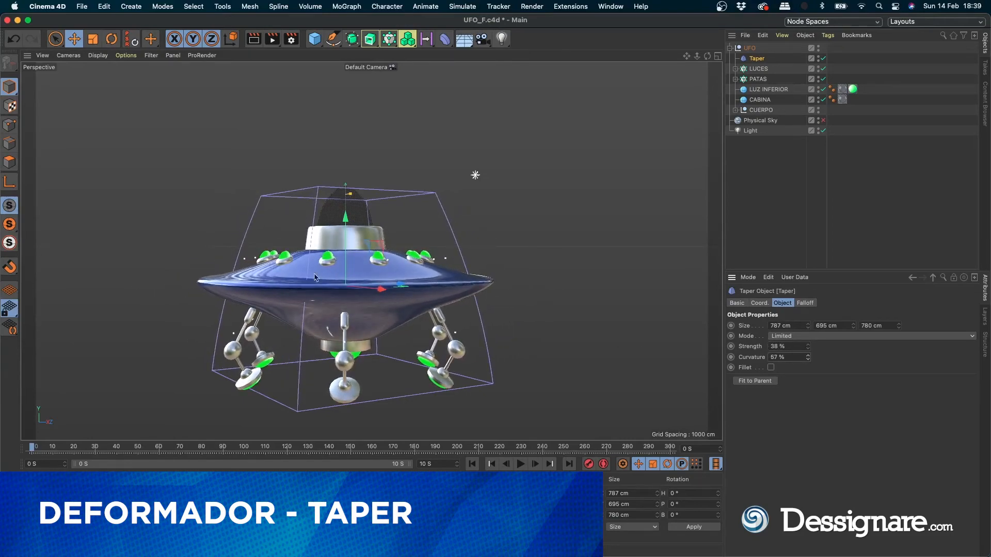
# Raise the Taper cage along Y and toggle the deformer off and on to compare the saucer's shape.
pyautogui.moveTo(347, 249); pyautogui.dragTo(385, 256)
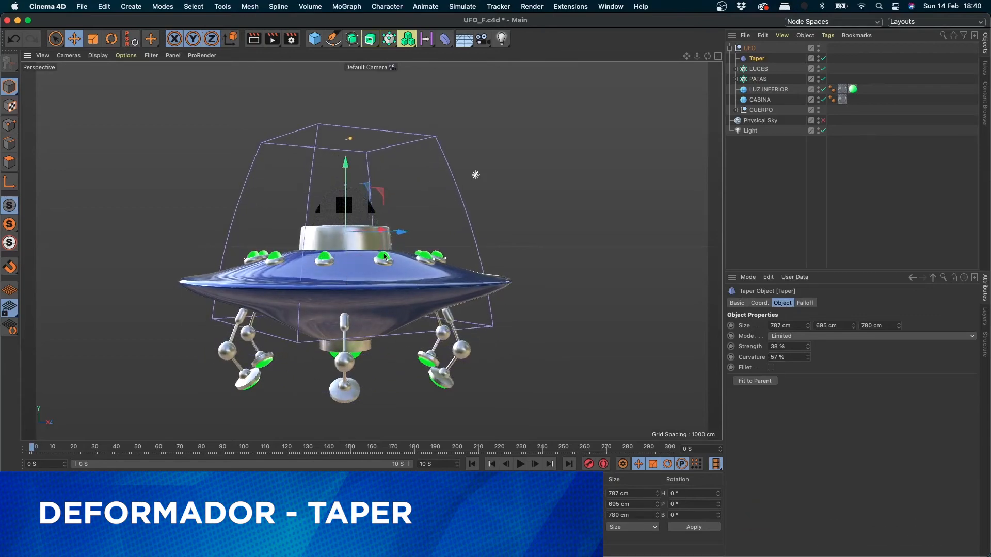
pyautogui.click(824, 58)
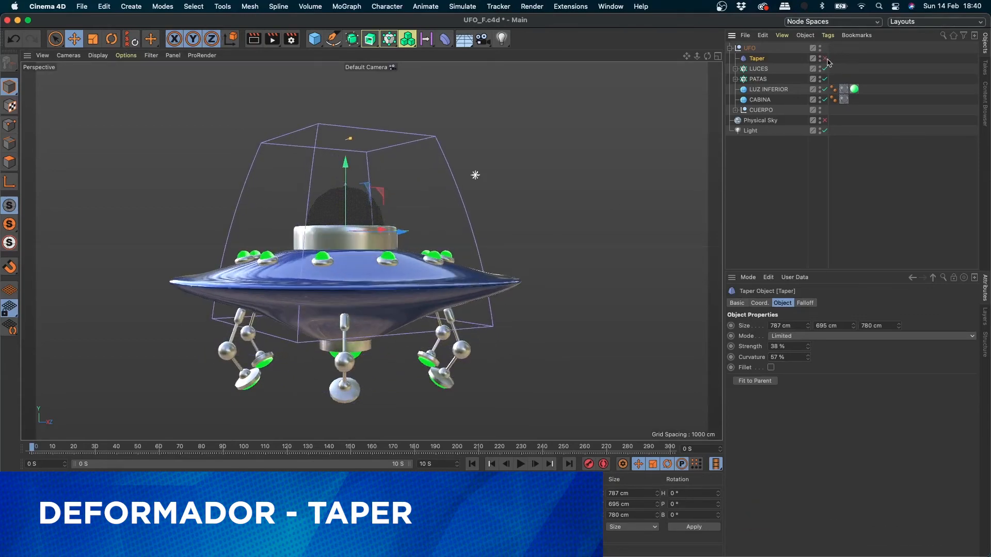
pyautogui.click(825, 58)
pyautogui.click(824, 58)
pyautogui.click(825, 59)
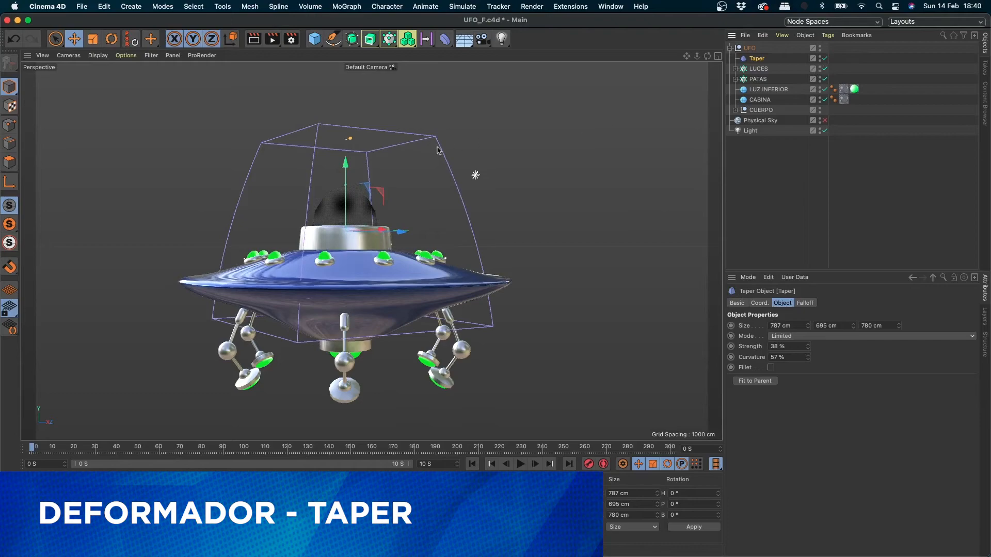
# Set the Taper's Strength to 59 % with its cage slightly lower, and render a preview of the view.
pyautogui.moveTo(808, 348); pyautogui.dragTo(807, 338)
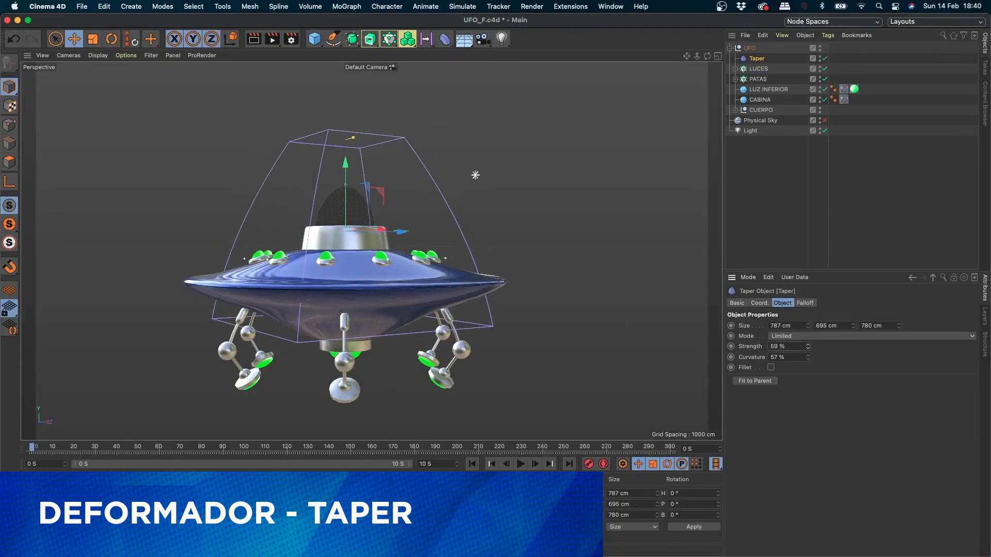
pyautogui.moveTo(347, 180); pyautogui.dragTo(346, 195)
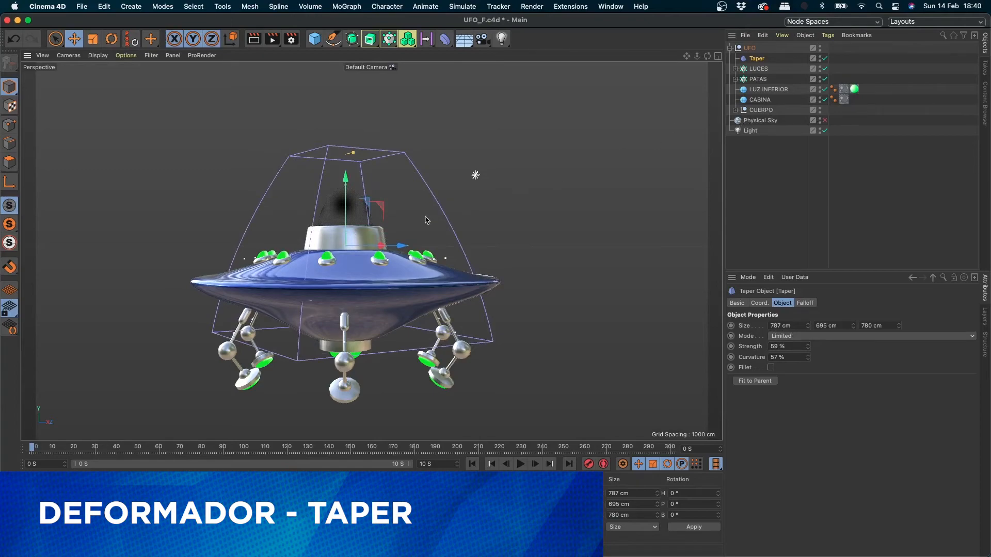
pyautogui.press('super+r')
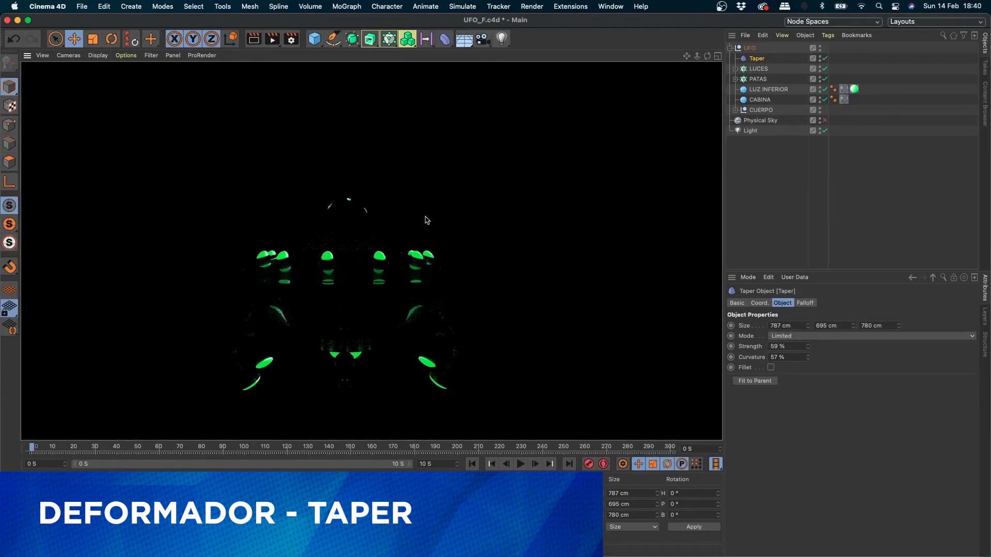
pyautogui.click(426, 220)
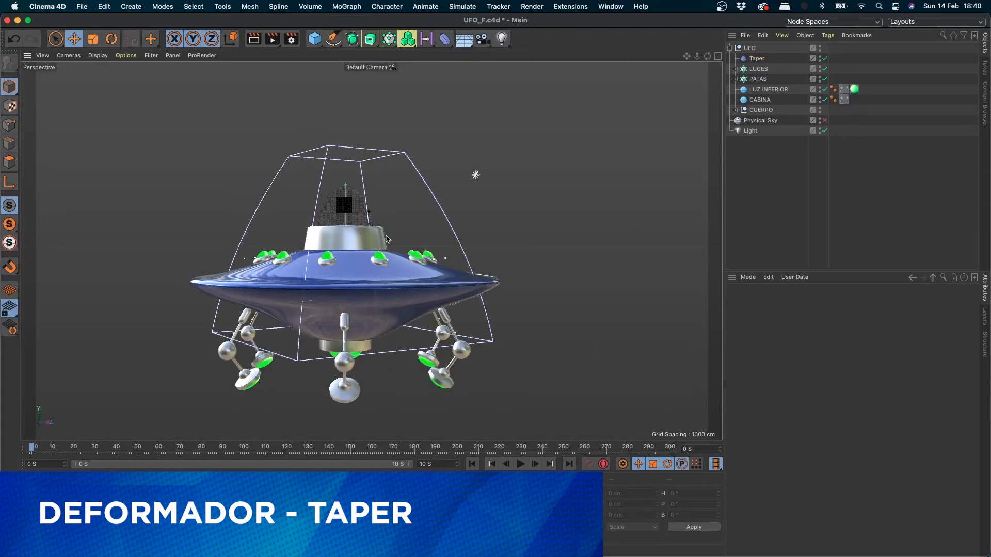
# Delete the Taper deformer from the UFO group.
pyautogui.click(757, 59)
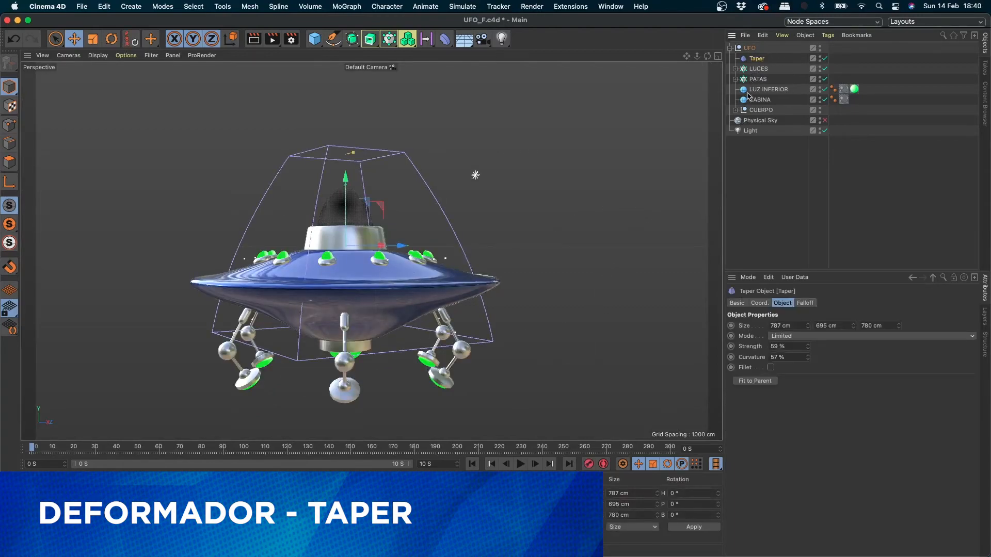
pyautogui.press('Delete')
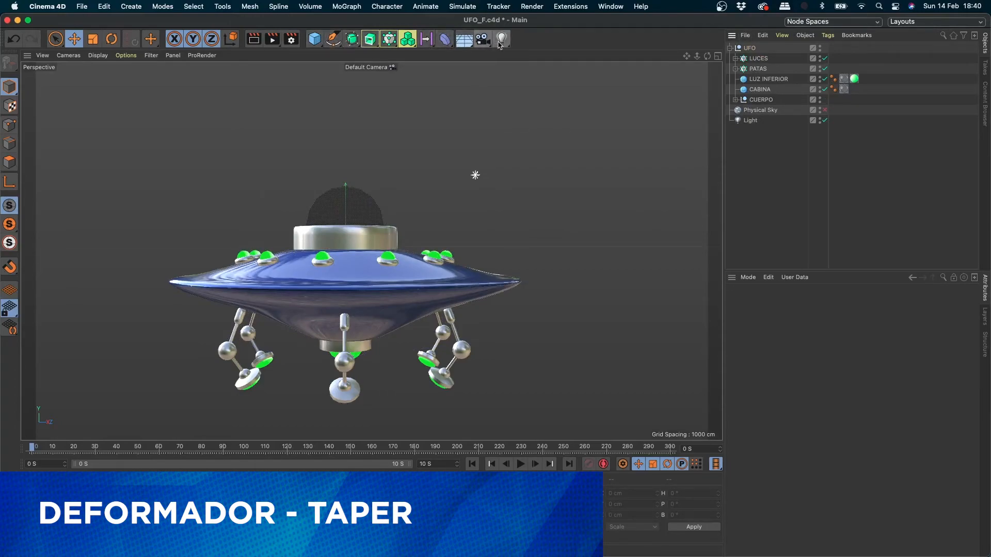
pyautogui.click(315, 40)
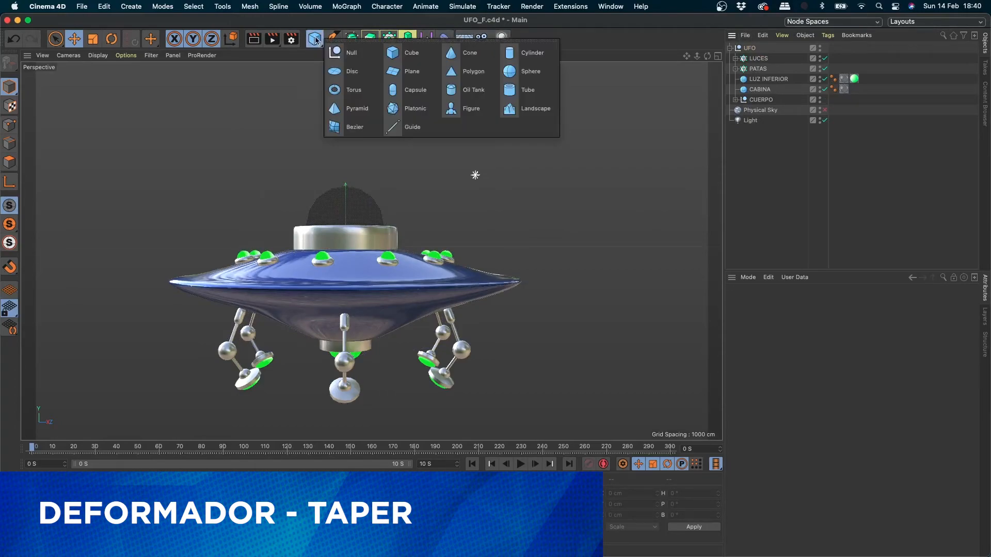
pyautogui.click(334, 39)
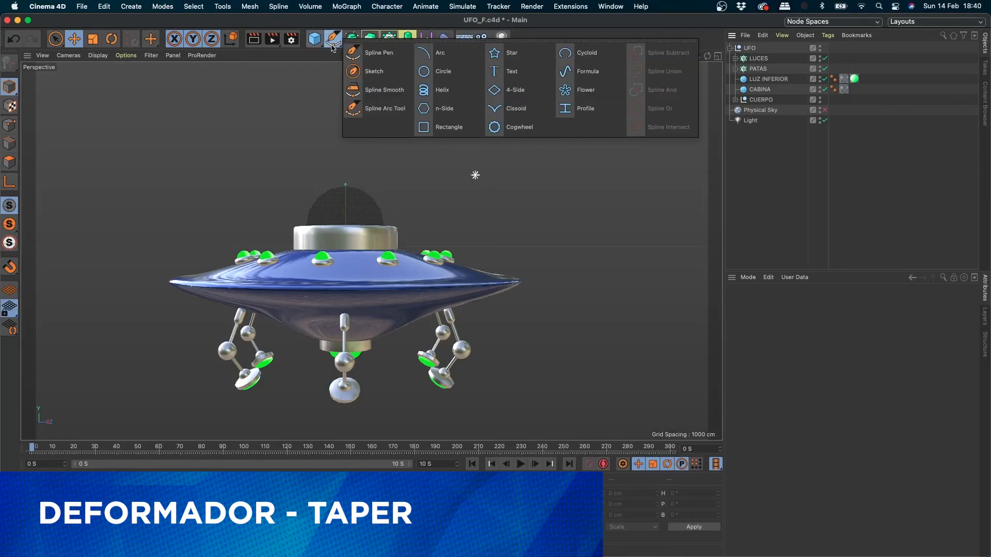
pyautogui.click(459, 201)
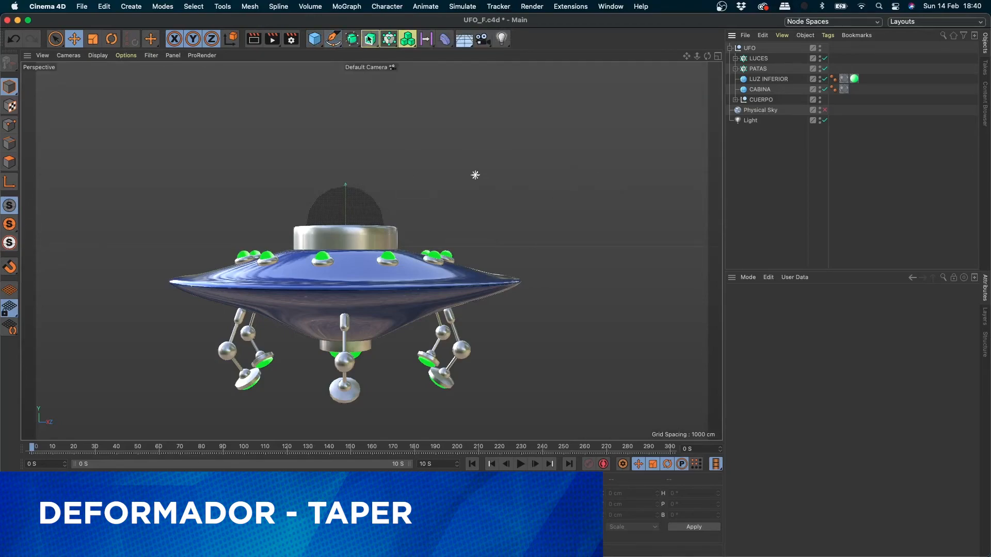
pyautogui.click(353, 39)
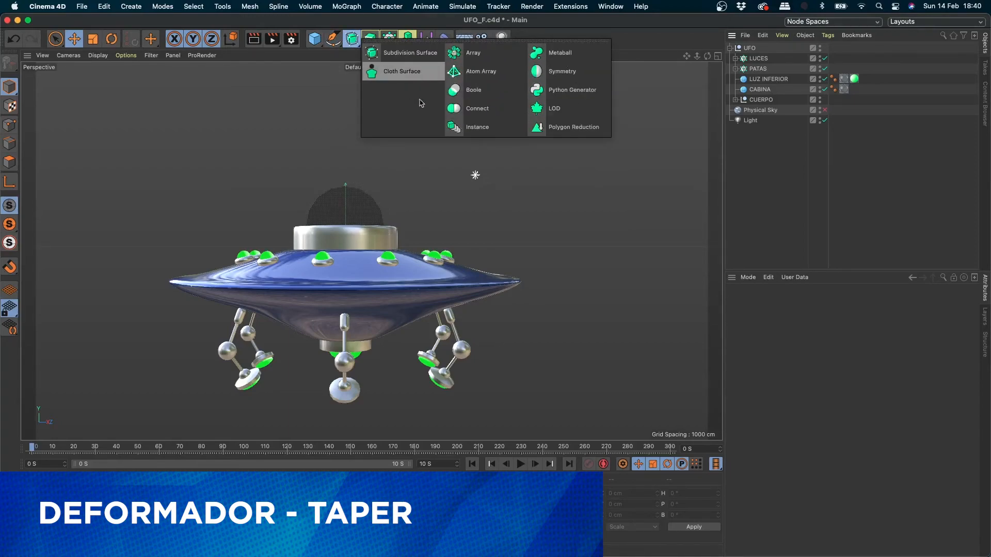
pyautogui.click(375, 38)
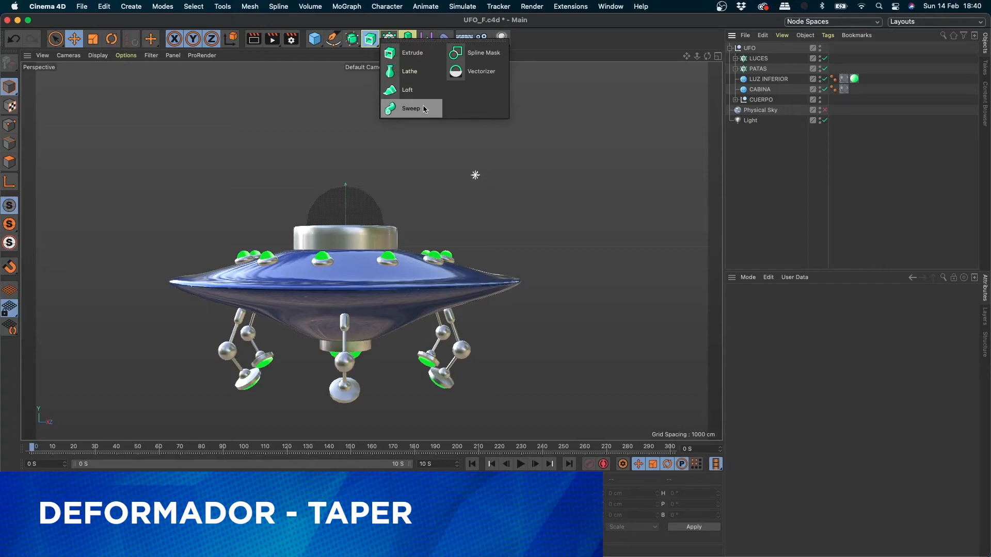
pyautogui.click(412, 58)
pyautogui.press('super+z')
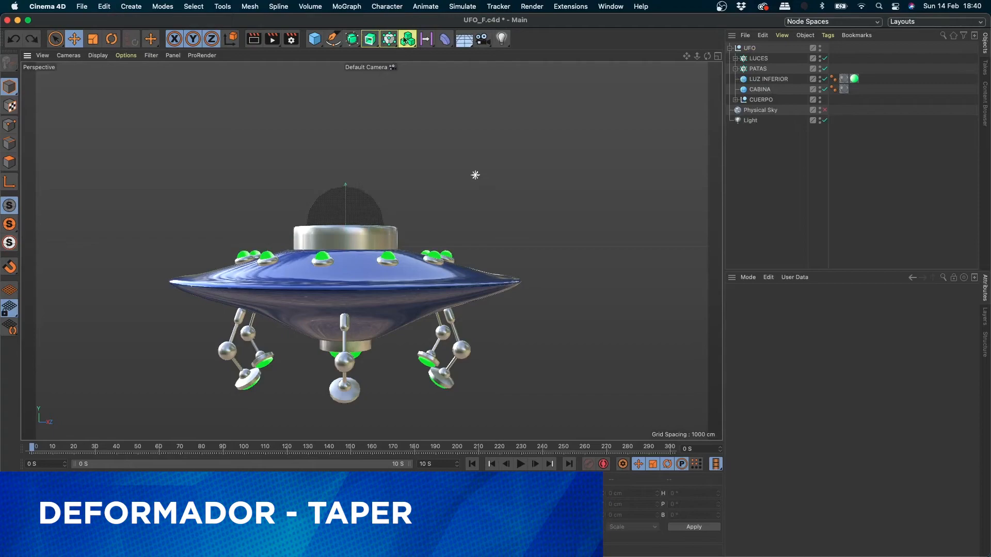
pyautogui.click(407, 39)
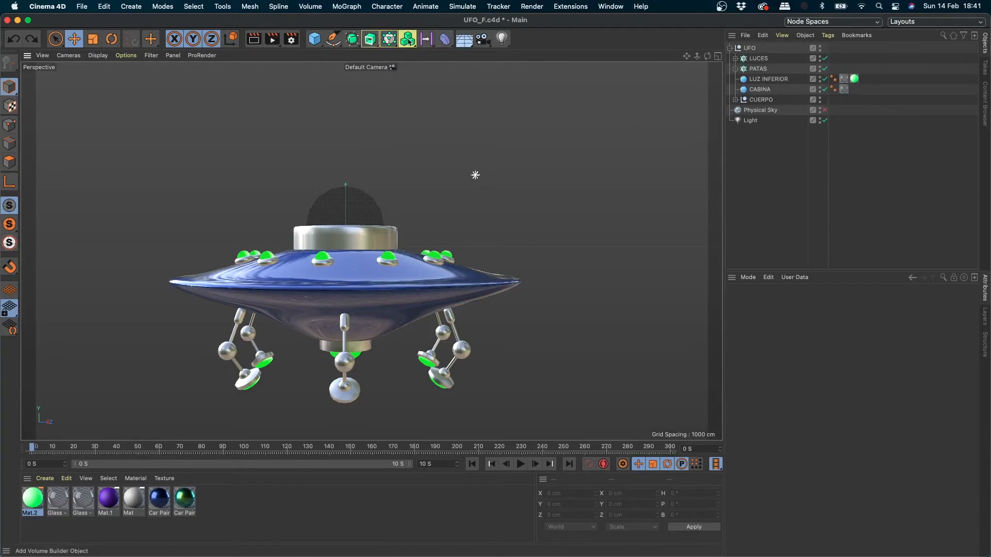
pyautogui.click(408, 41)
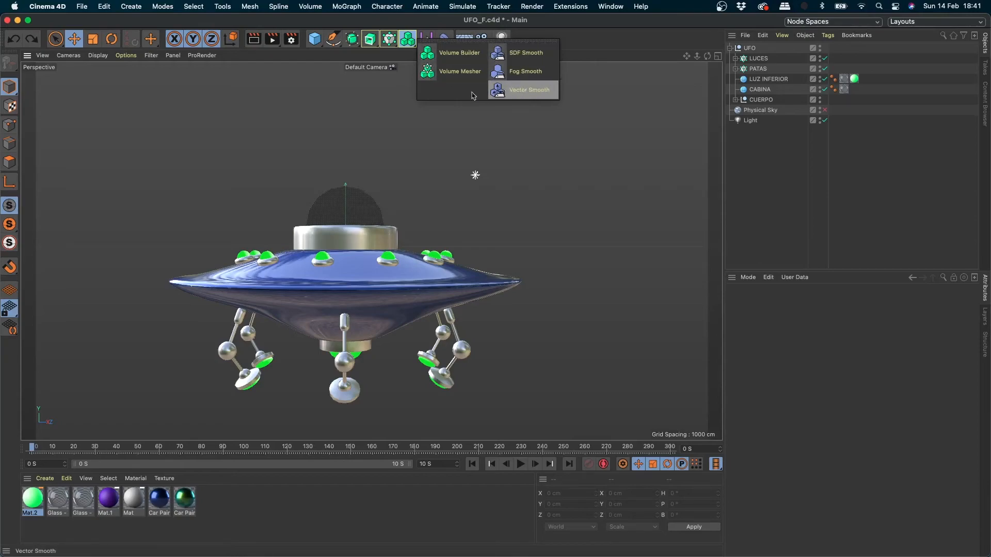
pyautogui.click(524, 71)
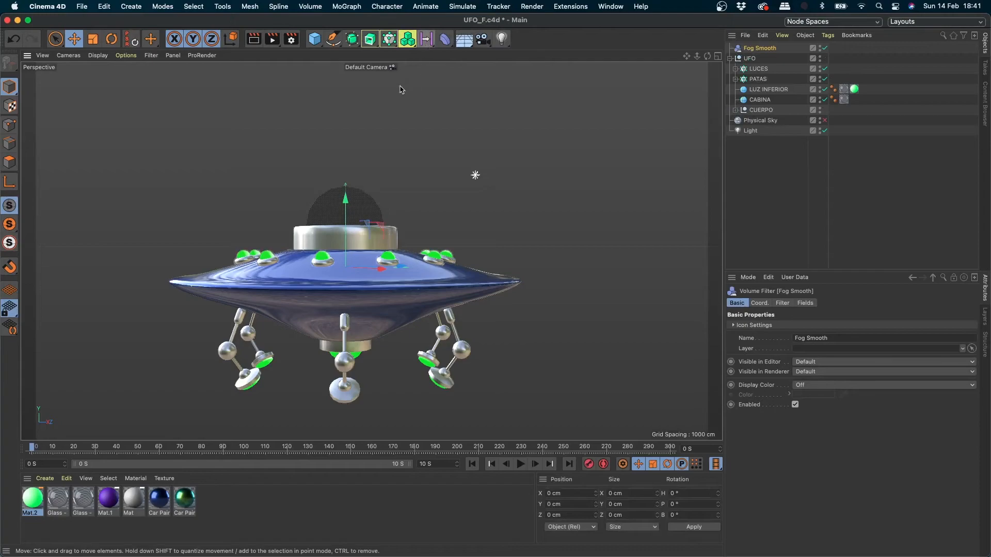
pyautogui.press('super+z')
pyautogui.click(426, 39)
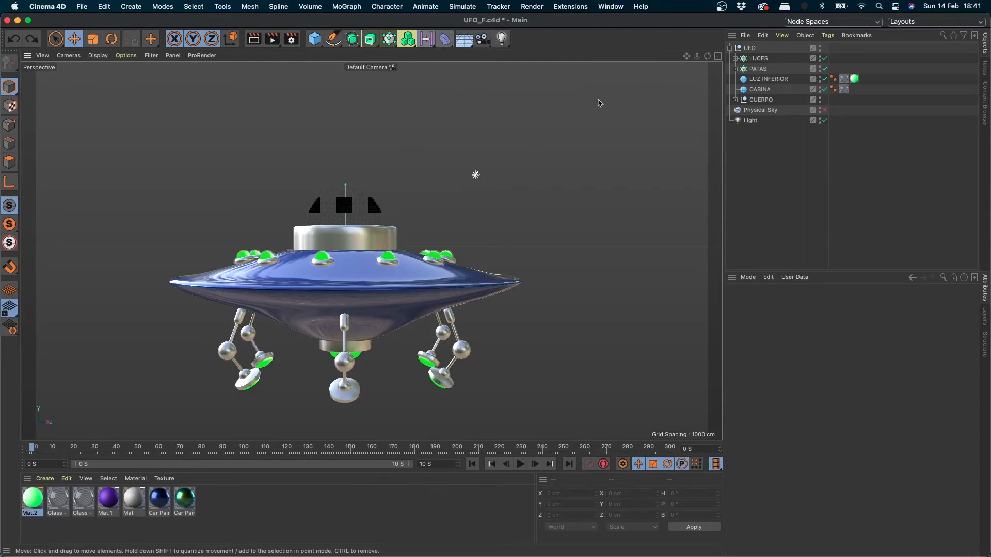
pyautogui.click(444, 39)
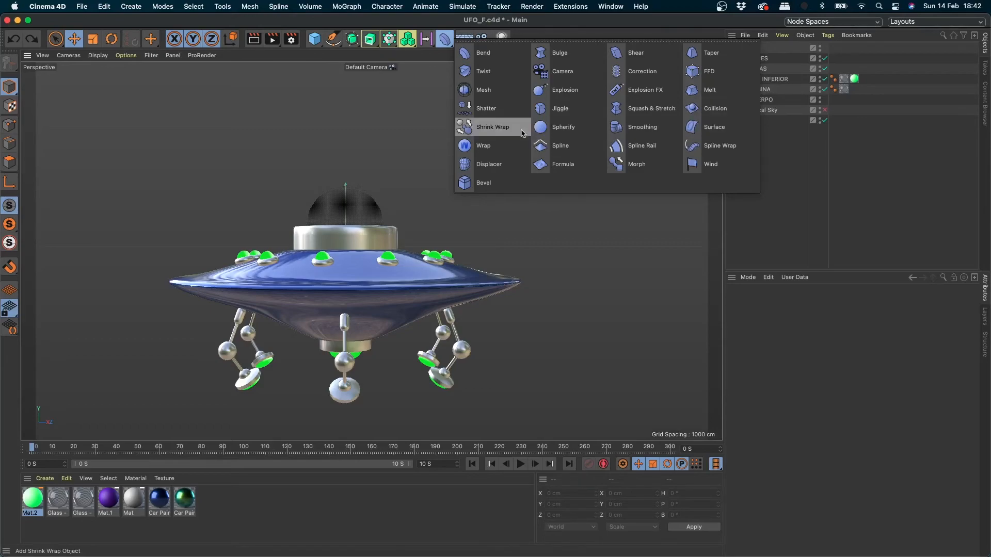
pyautogui.click(768, 165)
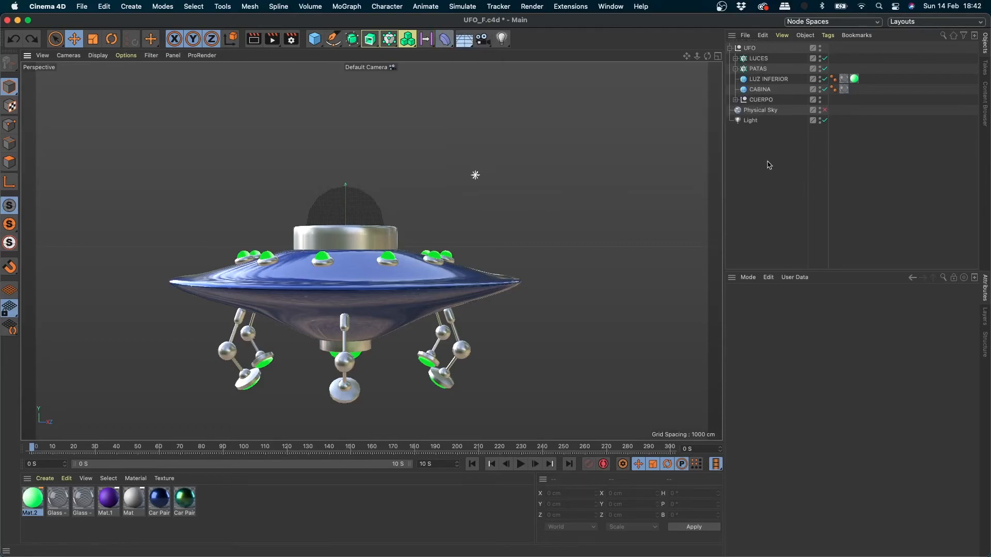
# Search the program help for "melt" and open the Melt Object page.
pyautogui.click(640, 7)
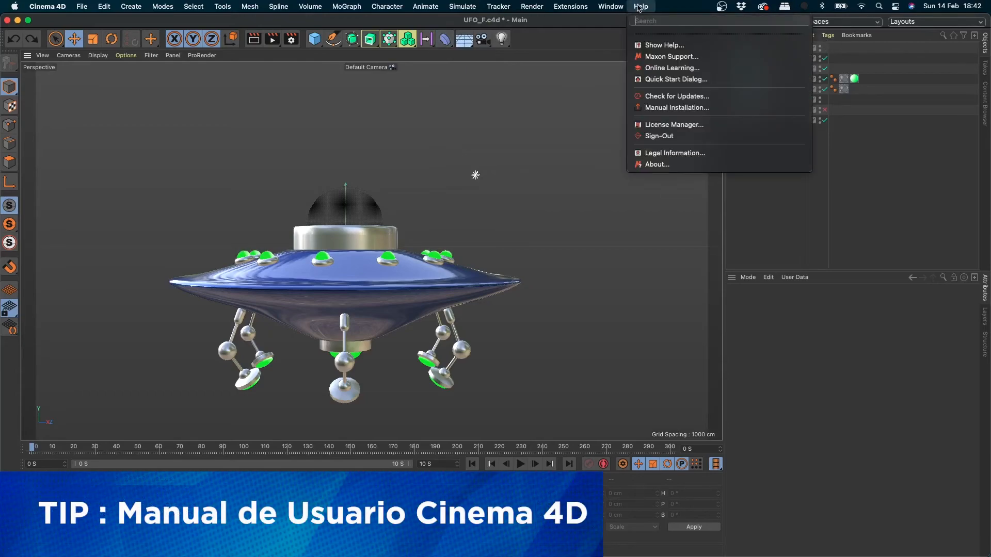
pyautogui.click(646, 45)
pyautogui.moveTo(485, 27); pyautogui.dragTo(589, 61)
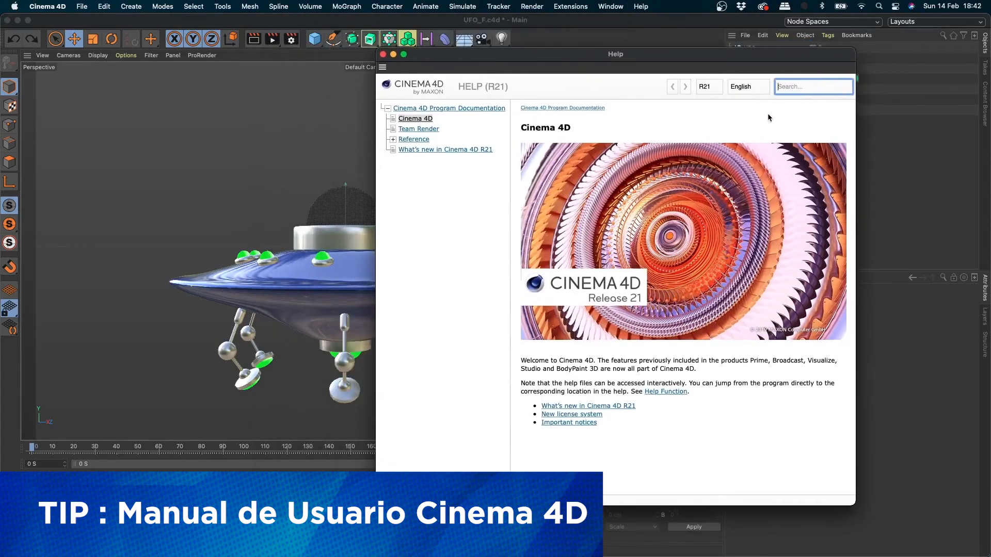
pyautogui.write('melt')
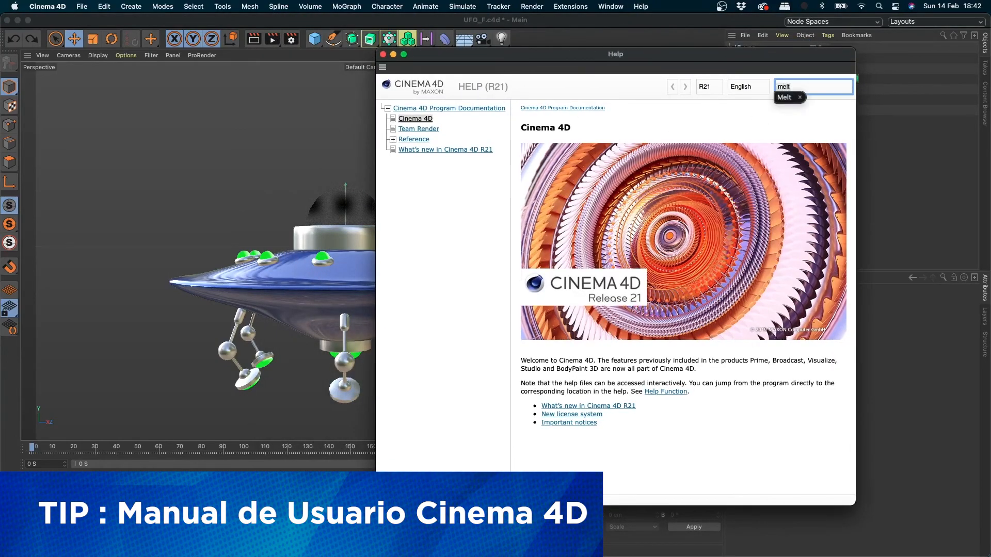
pyautogui.press('Return')
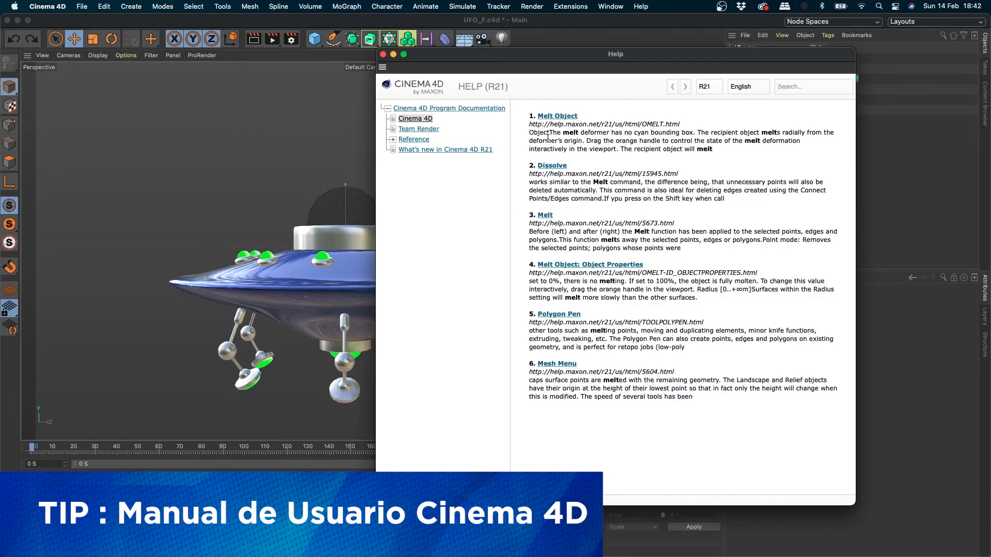
pyautogui.click(547, 137)
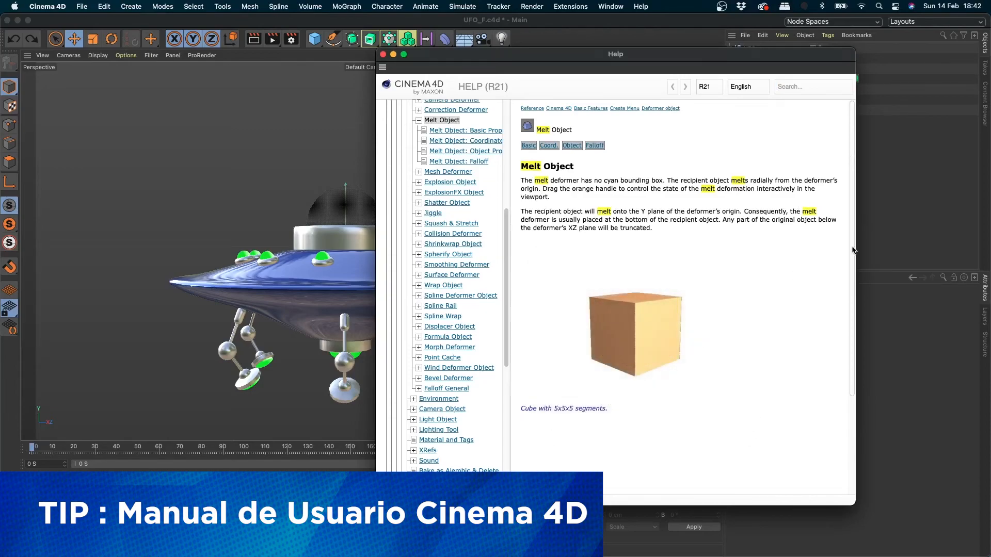
# Examine the Melt Object page's example images and read through its Basic Properties page.
pyautogui.scroll(-5, 820, 416)
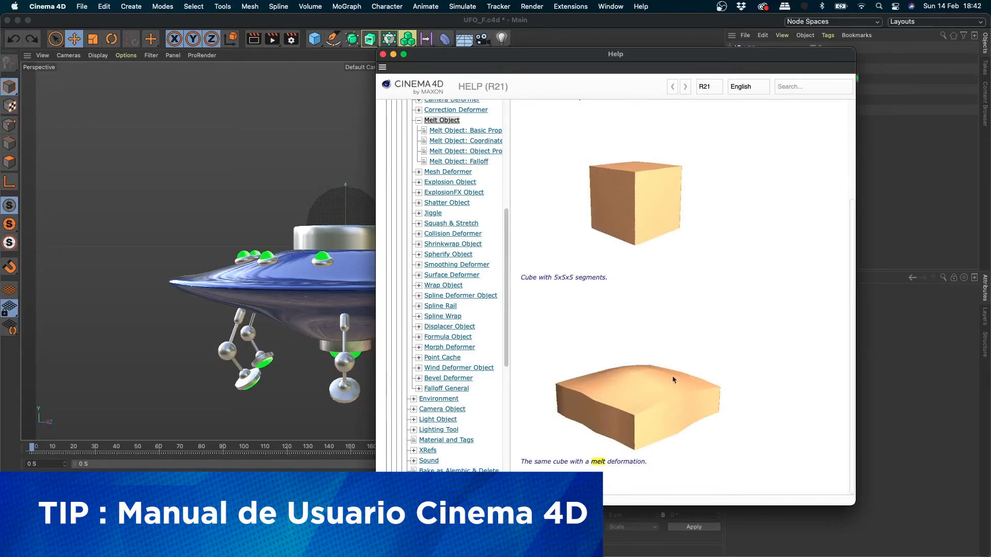
pyautogui.click(465, 132)
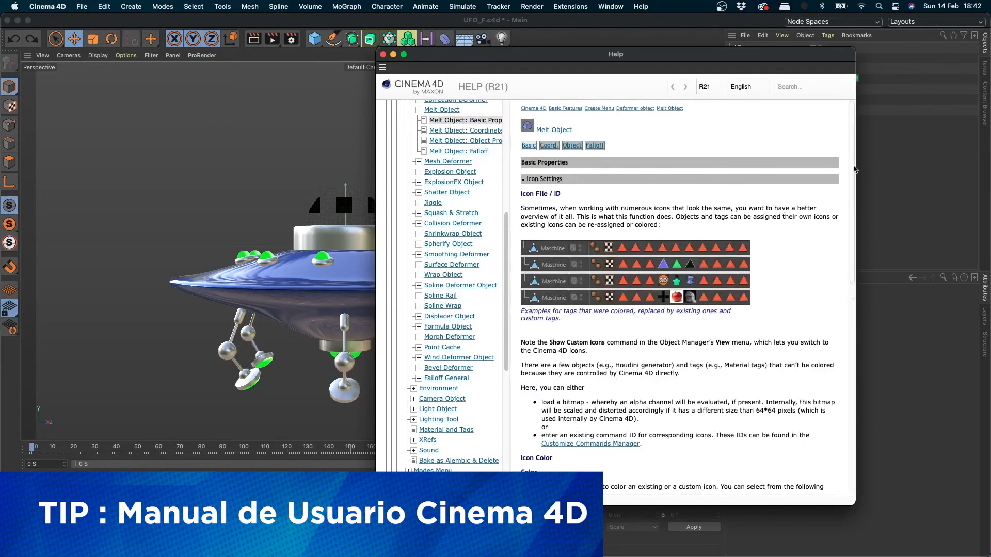
pyautogui.scroll(-15, 833, 199)
pyautogui.scroll(15, 810, 360)
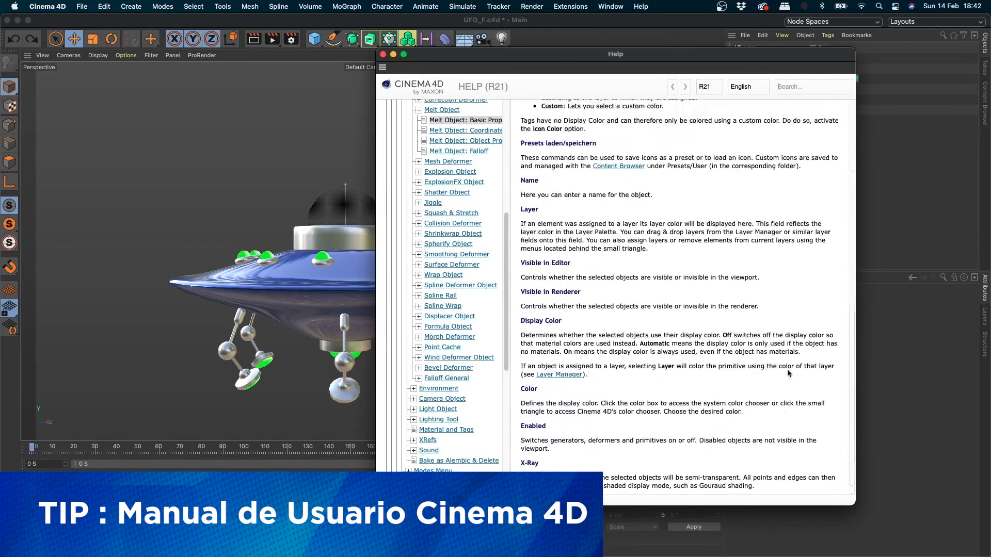
# Look through the Mesh Deformer help page and open the Spline Wrap page.
pyautogui.click(462, 132)
pyautogui.click(457, 152)
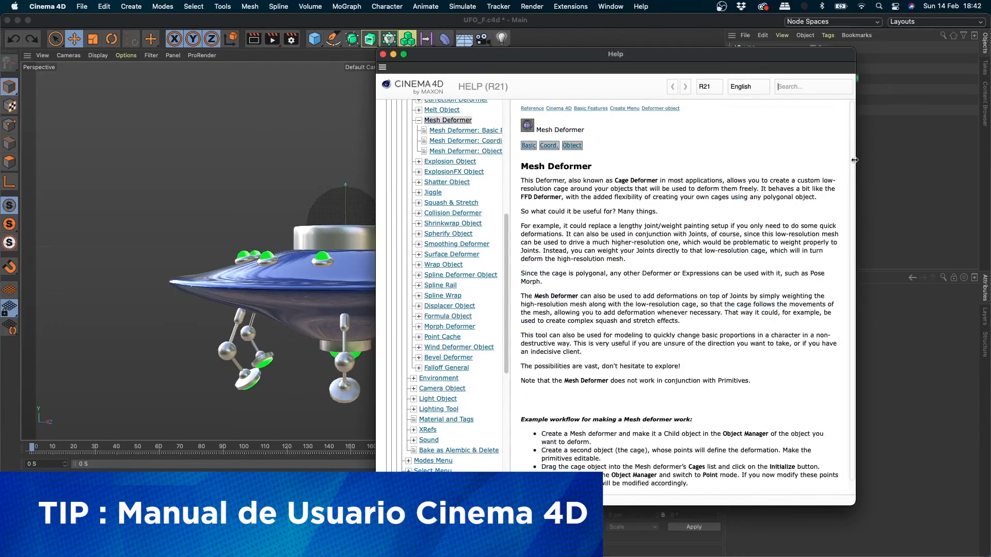
pyautogui.scroll(-1, 846, 252)
pyautogui.scroll(1, 846, 252)
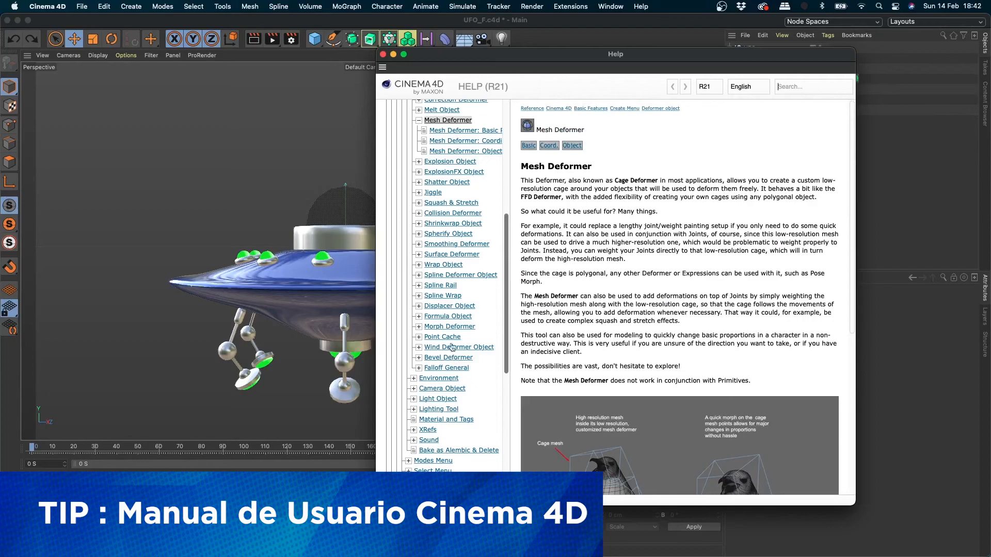
pyautogui.click(450, 296)
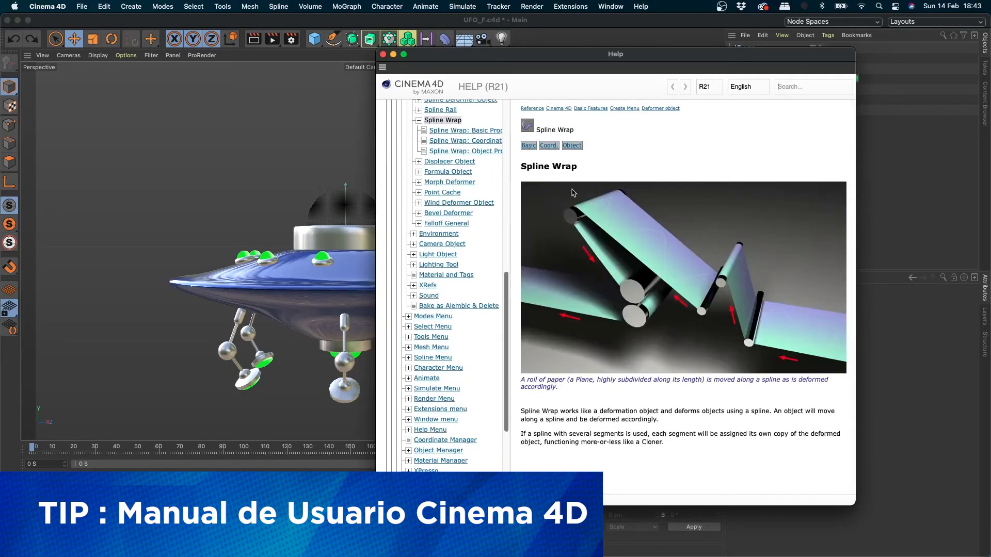
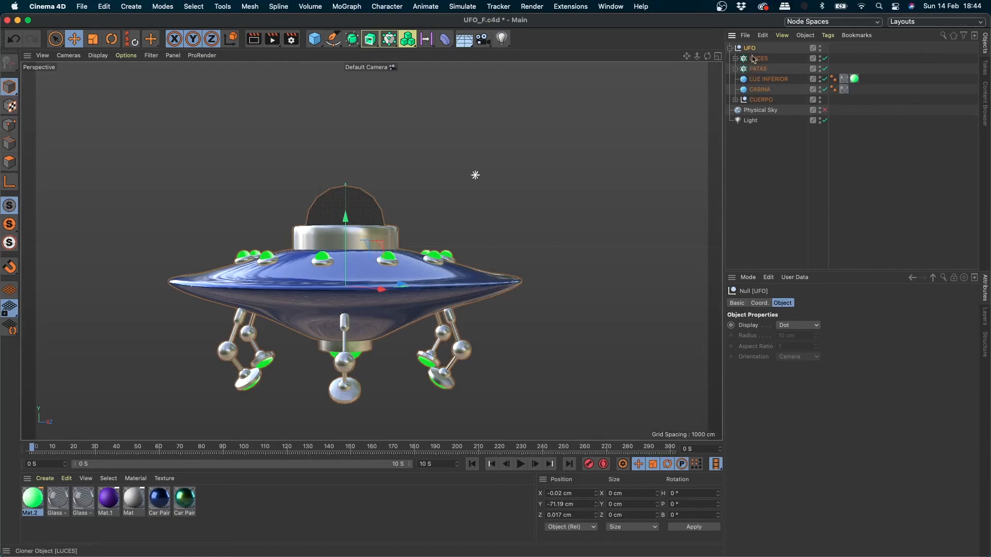
# Try rotating the UFO null to a heading of 407°, and undo the rotation.
pyautogui.click(760, 303)
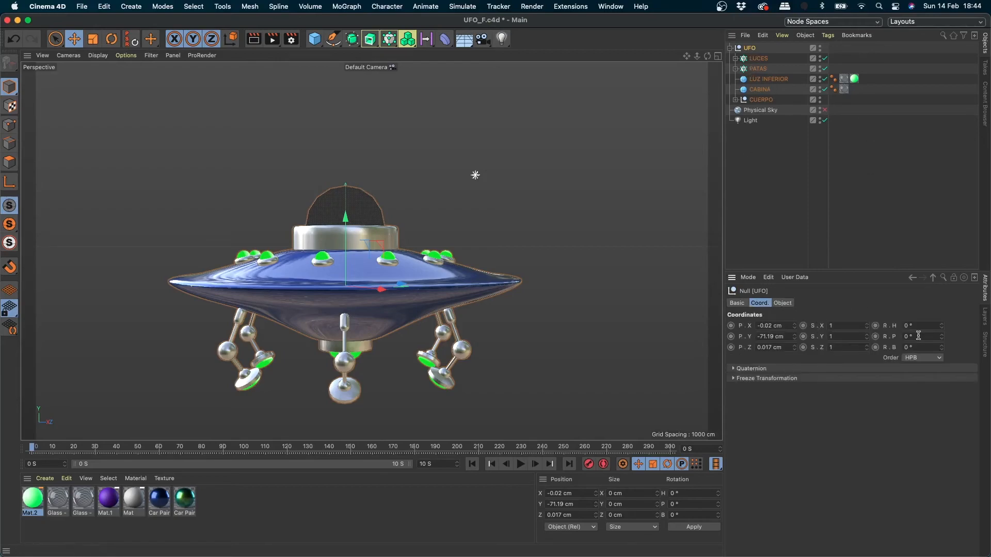
pyautogui.moveTo(942, 326); pyautogui.dragTo(985, 303)
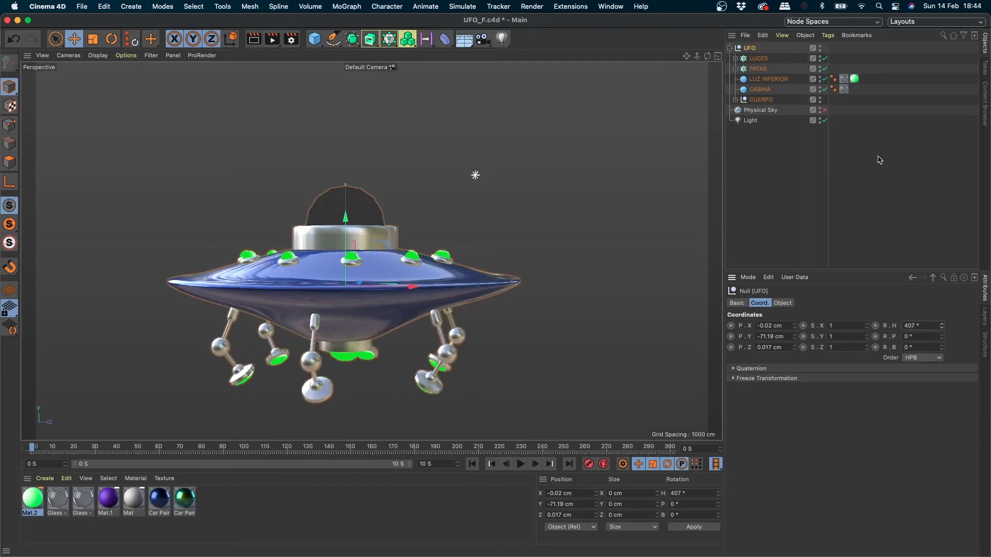
pyautogui.press('super+z')
# Scrub the timeline forward to frame 31 and return it to frame 0.
pyautogui.moveTo(32, 448); pyautogui.dragTo(97, 454)
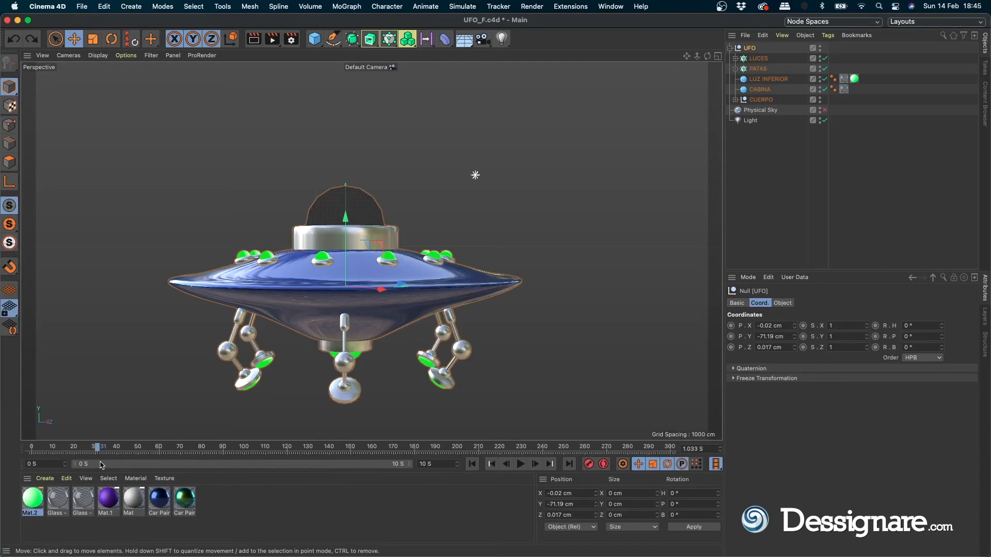
pyautogui.moveTo(98, 447); pyautogui.dragTo(32, 448)
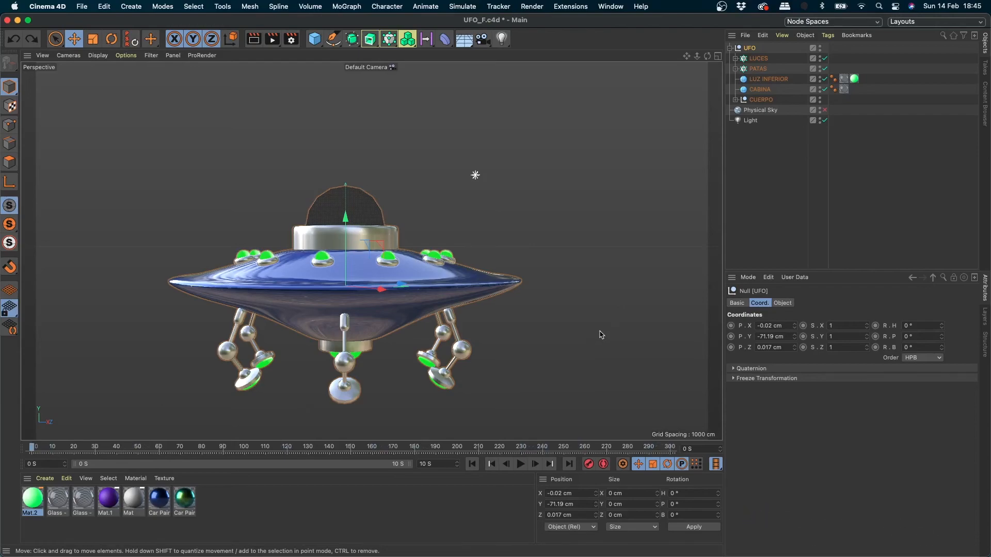
pyautogui.moveTo(33, 449); pyautogui.dragTo(31, 428)
# Open the Glass - Frosted - Texture material for editing and vary its Transparency brightness, leaving it at 100 %.
pyautogui.click(364, 204)
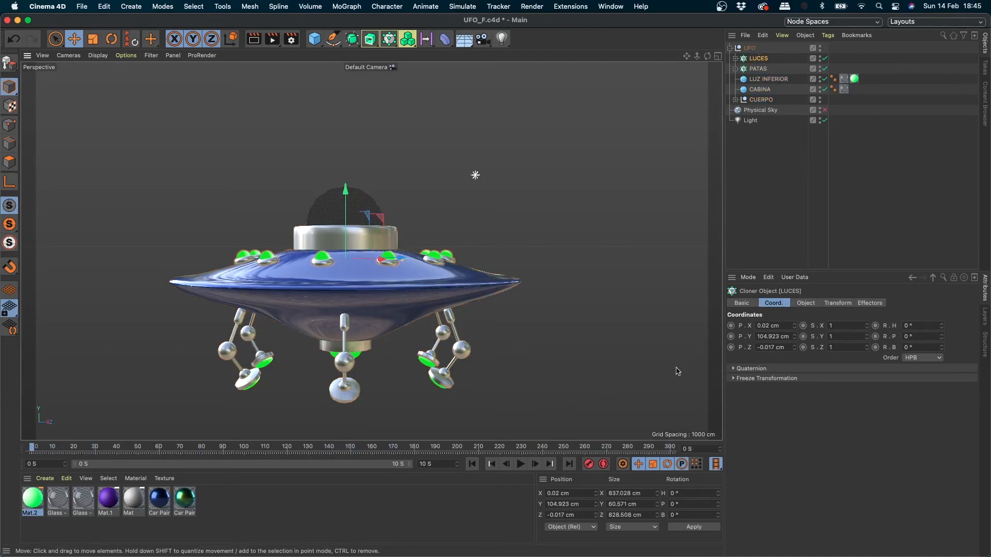
pyautogui.doubleClick(84, 504)
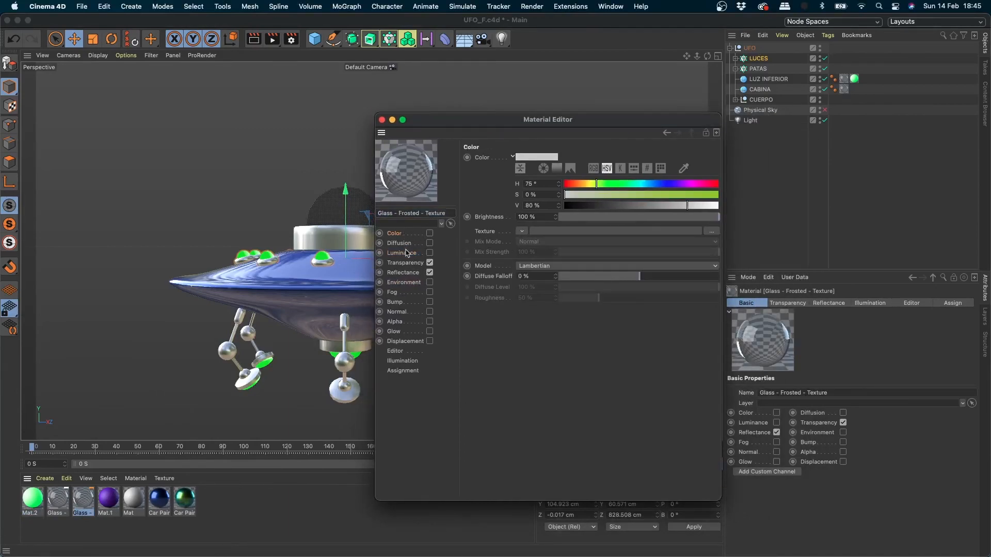
pyautogui.click(408, 262)
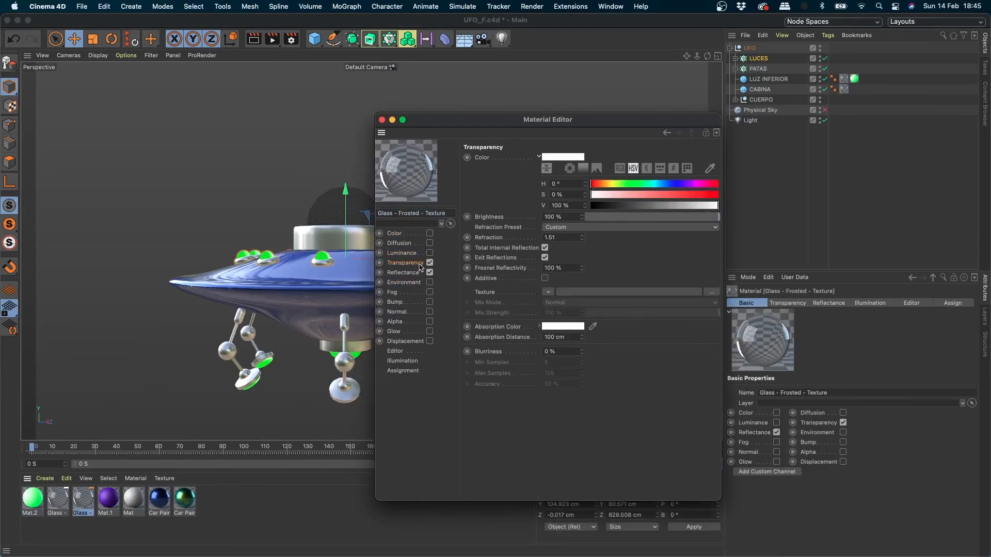
pyautogui.moveTo(668, 223); pyautogui.dragTo(720, 217)
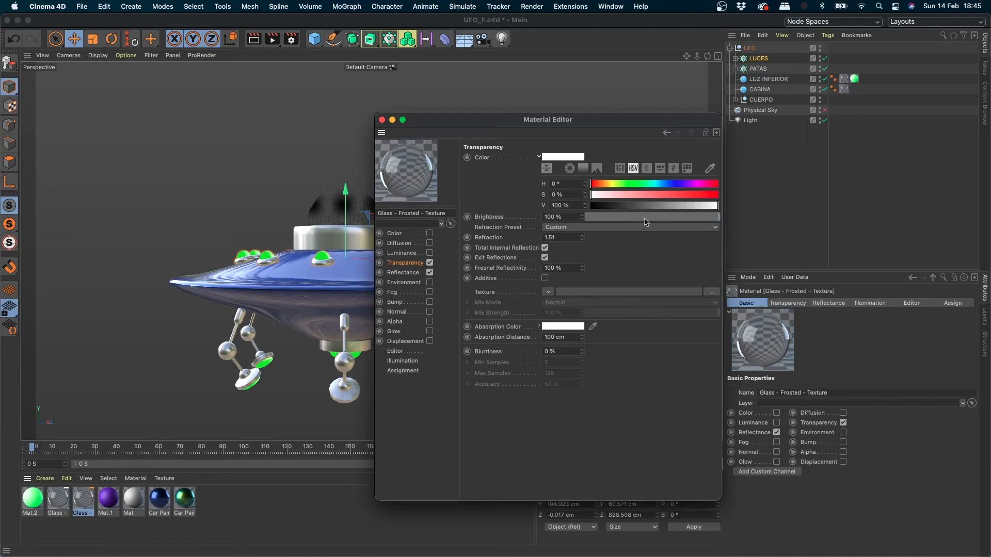
pyautogui.moveTo(646, 223); pyautogui.dragTo(721, 219)
pyautogui.moveTo(654, 221); pyautogui.dragTo(720, 220)
# Examine the glass material's Color, Reflectance and Transparency channel settings.
pyautogui.click(400, 235)
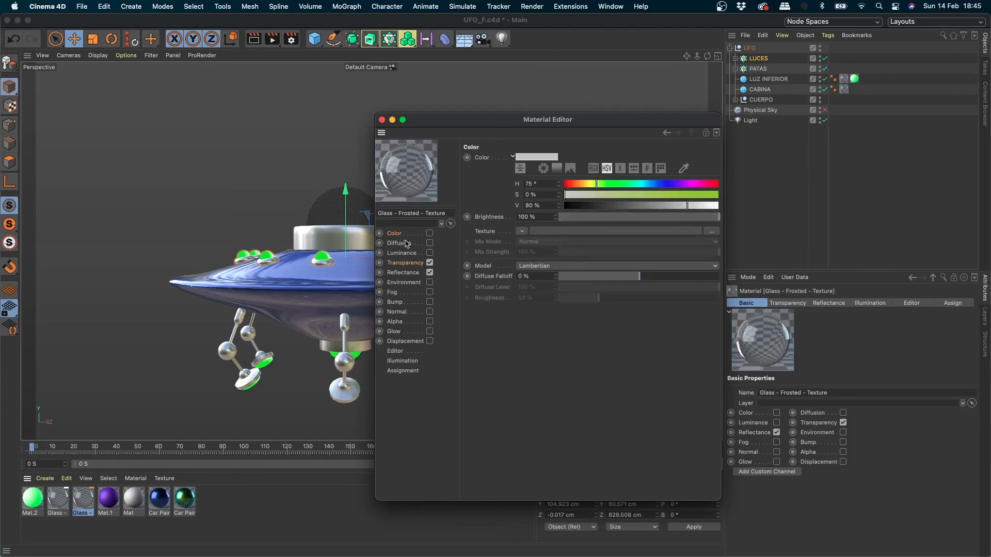
pyautogui.click(408, 273)
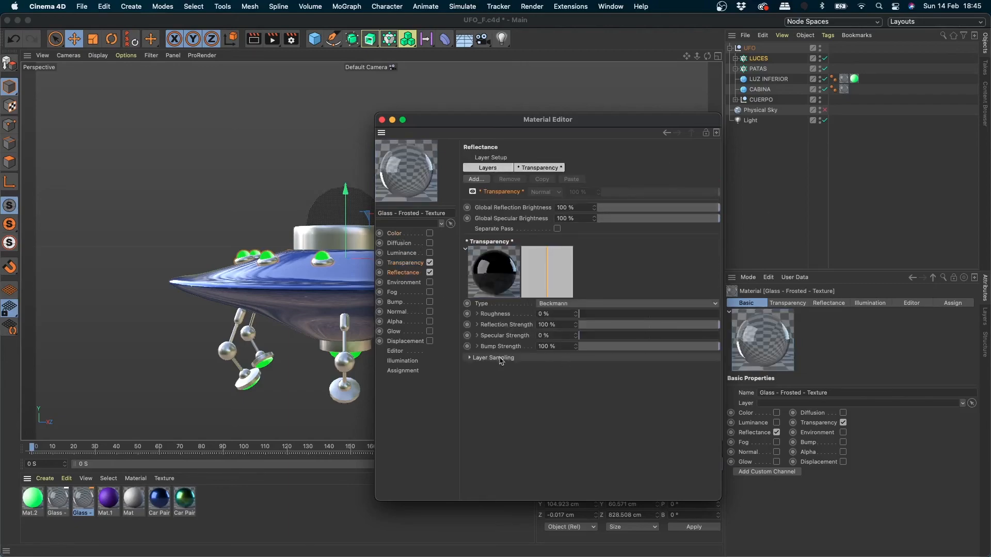
pyautogui.click(410, 264)
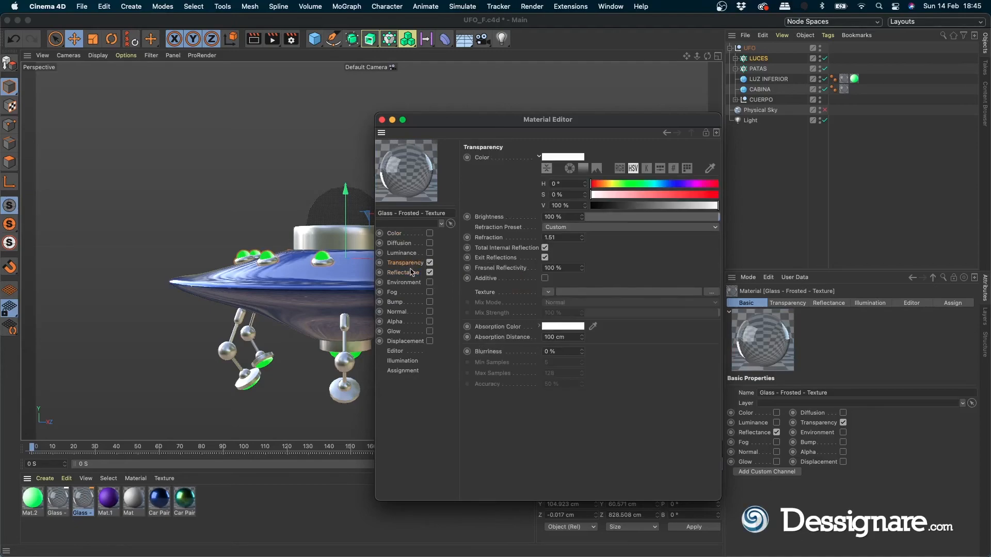
pyautogui.click(411, 272)
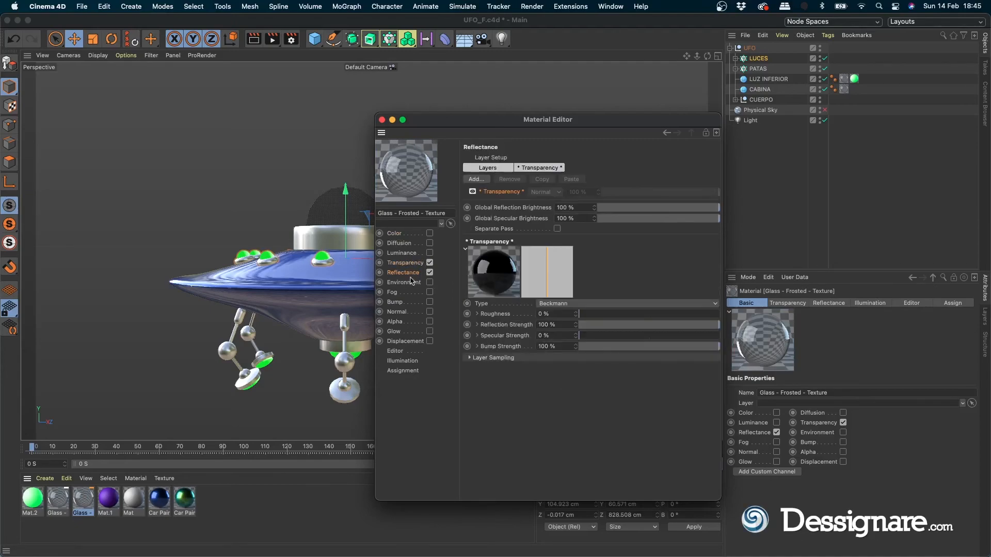
pyautogui.click(411, 236)
pyautogui.click(410, 274)
pyautogui.click(411, 235)
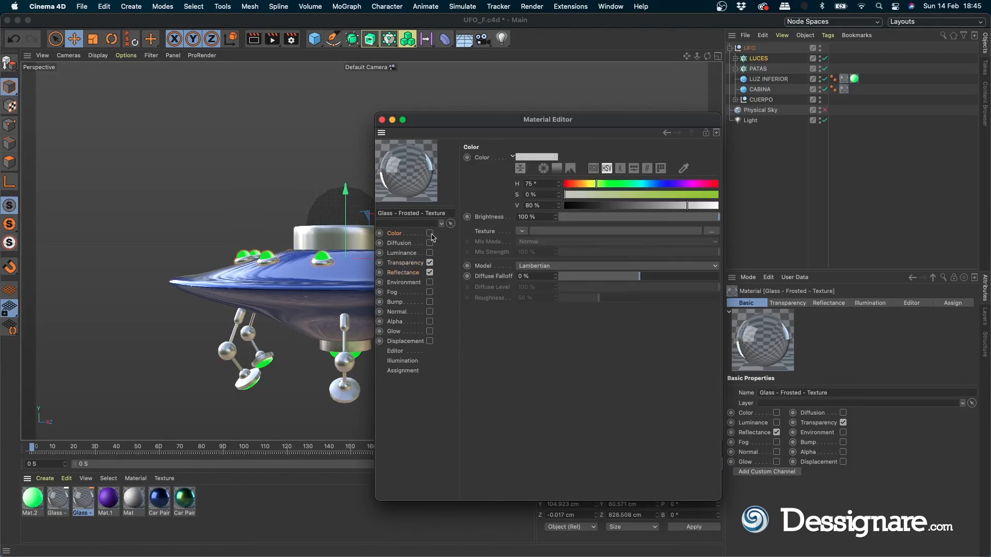
# Enable the glass material's Color channel and set it to blue with H 233°, S 87 % and V 90 %.
pyautogui.click(430, 233)
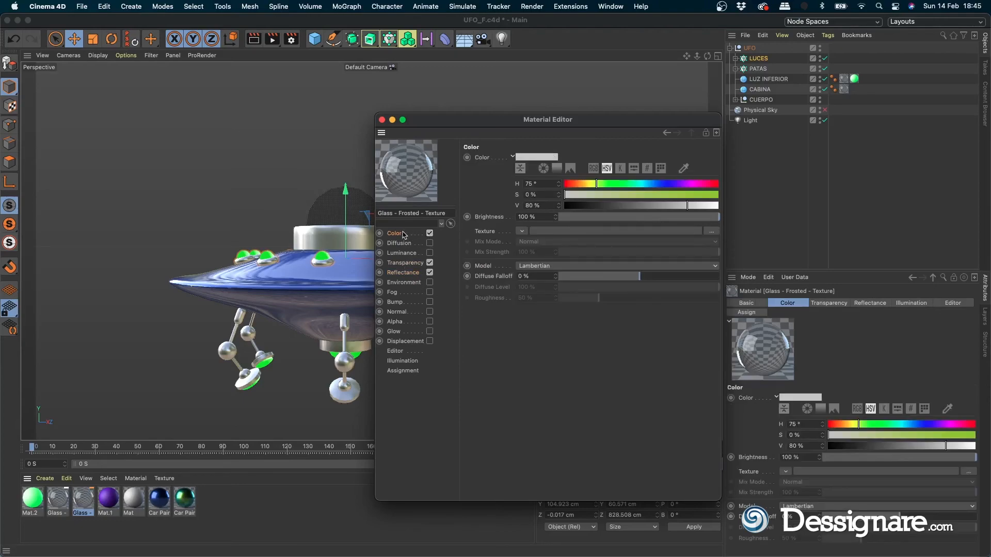
pyautogui.click(664, 184)
pyautogui.click(697, 195)
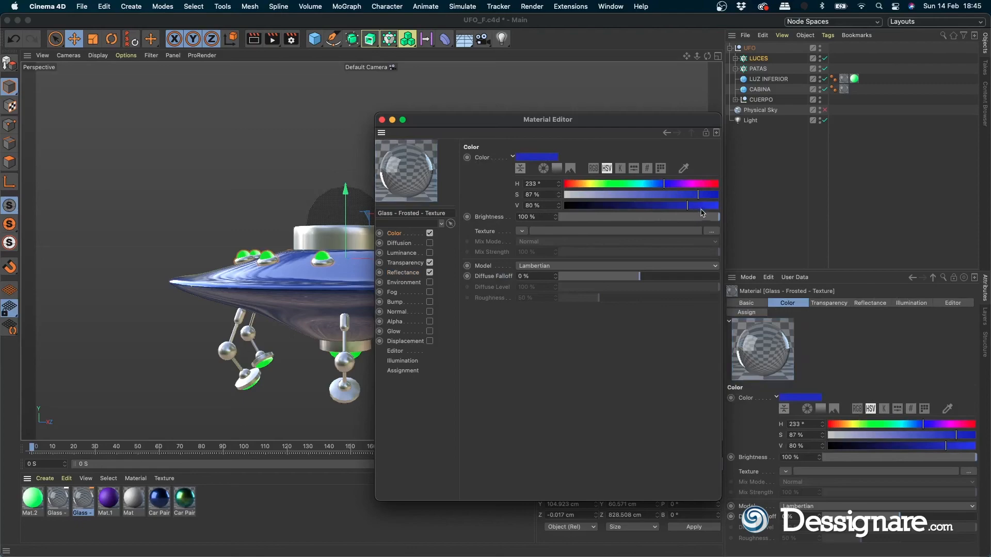
pyautogui.click(702, 206)
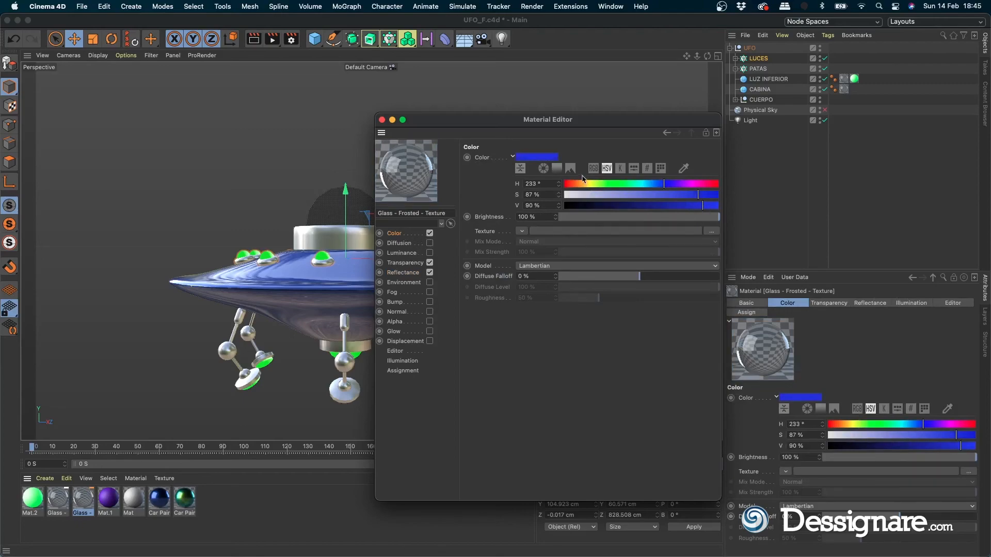
# Enable the glass material's Bump channel and give it a Simple Noise surface texture.
pyautogui.click(416, 263)
pyautogui.click(412, 272)
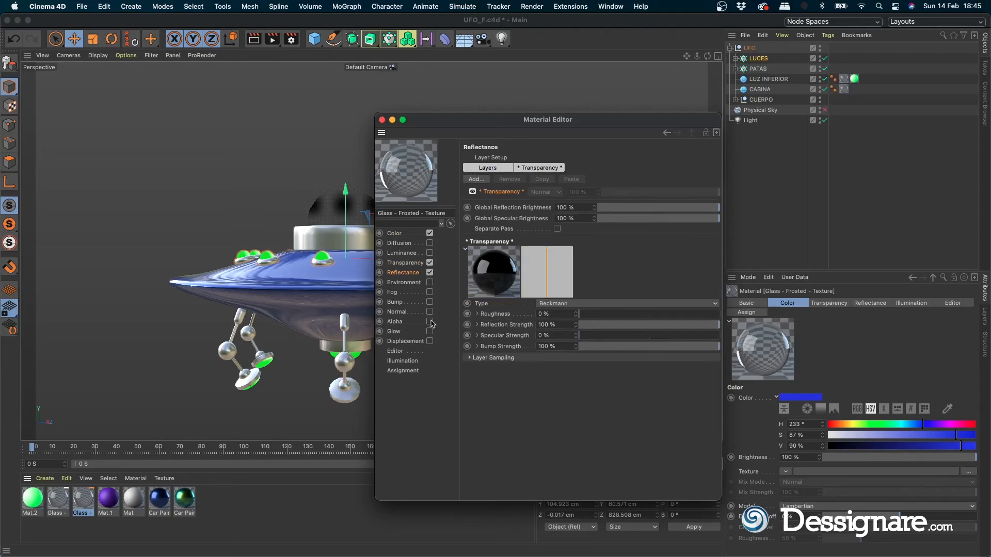
pyautogui.click(396, 302)
pyautogui.click(430, 302)
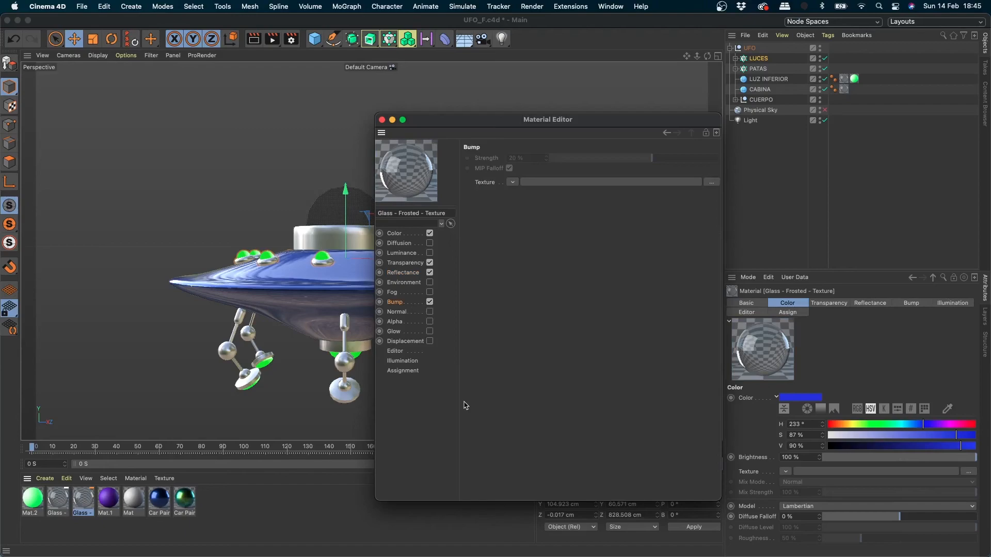
pyautogui.click(511, 184)
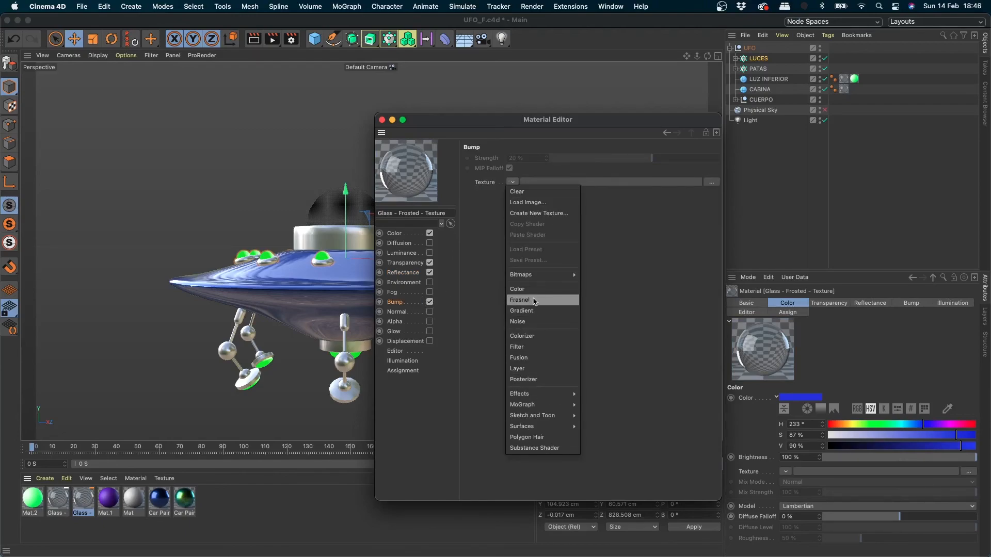
pyautogui.moveTo(539, 432)
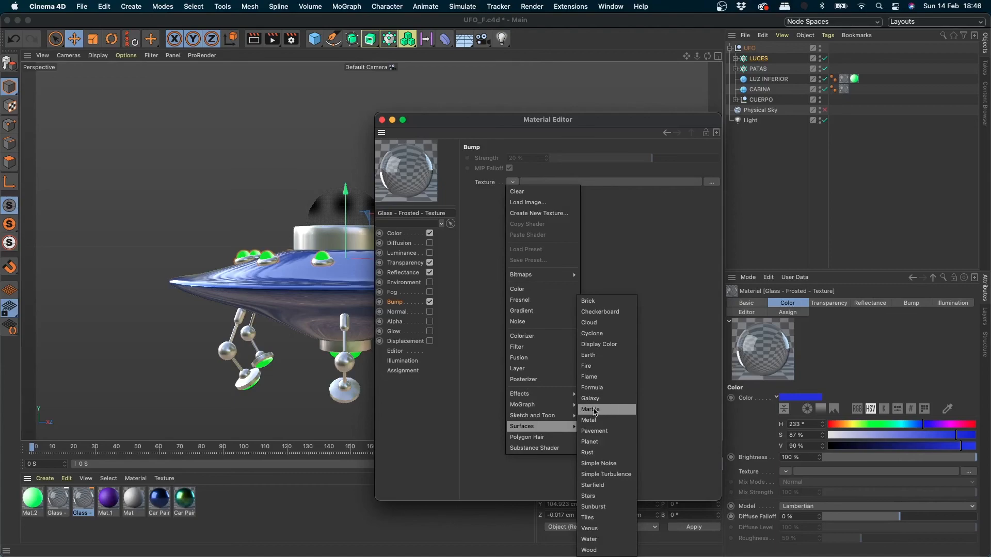
pyautogui.click(597, 464)
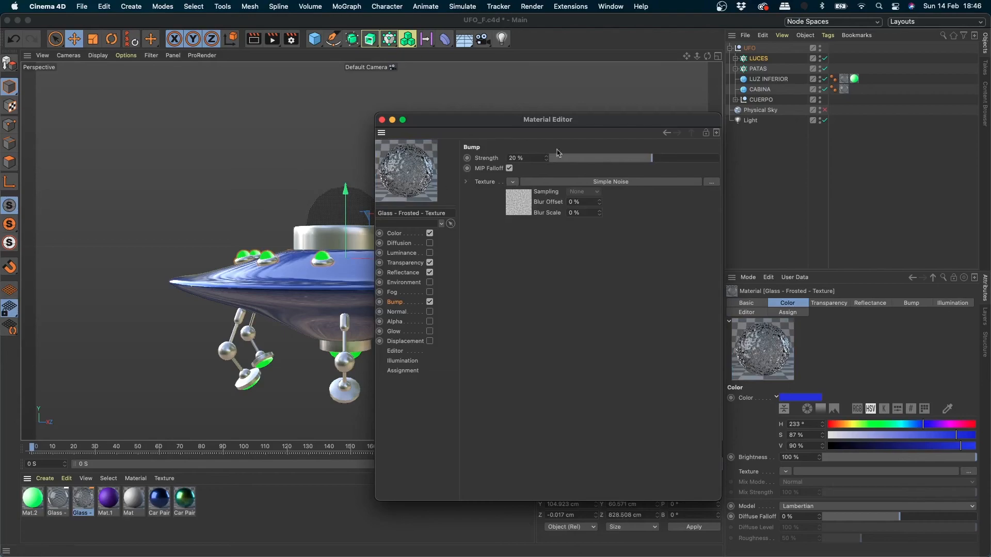
# Reduce the glass material's Bump strength to 3 %.
pyautogui.moveTo(642, 160); pyautogui.dragTo(638, 159)
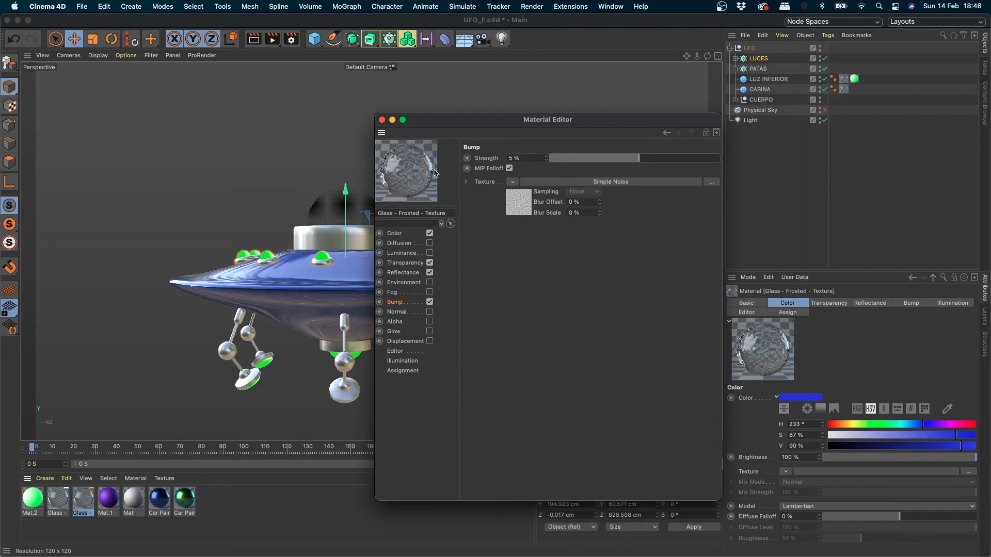
pyautogui.moveTo(519, 158); pyautogui.dragTo(489, 157)
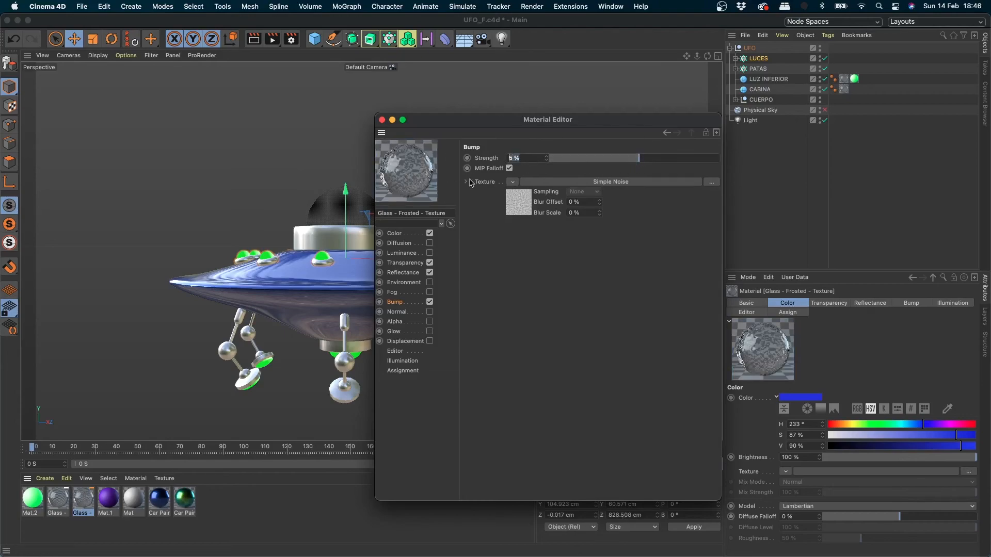
pyautogui.write('3')
pyautogui.press('Return')
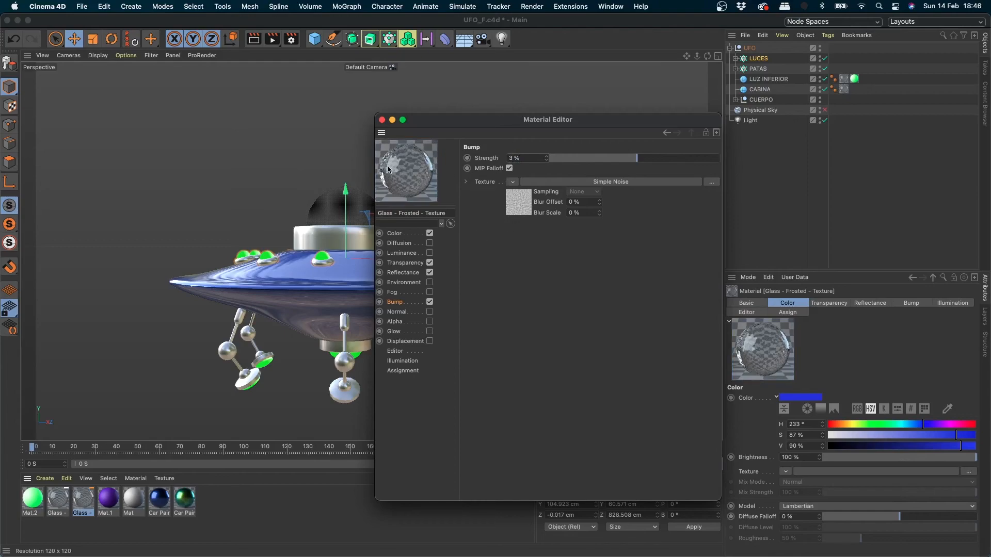
# Set the Simple Noise shader's U and V Frequency to 5 and close the Material Editor.
pyautogui.click(524, 201)
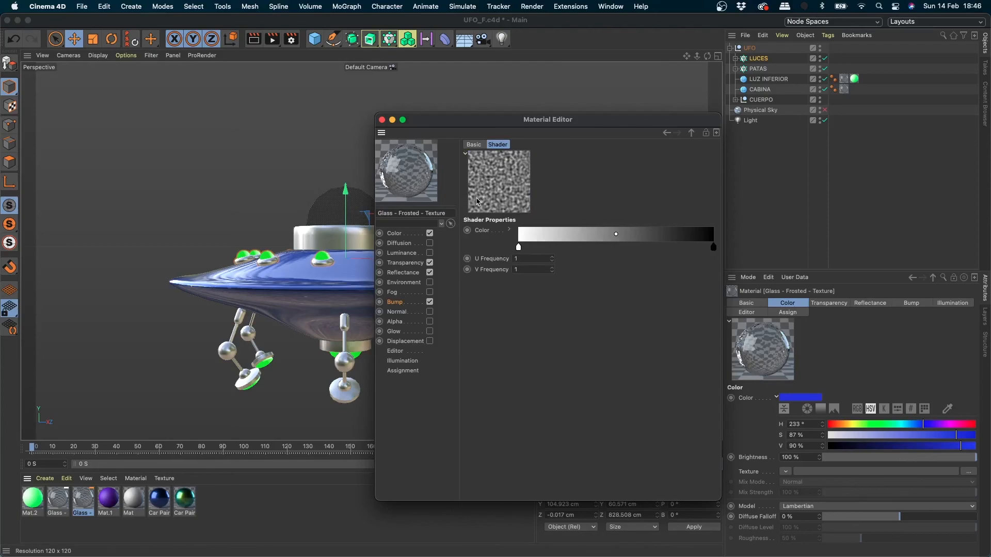
pyautogui.moveTo(521, 260); pyautogui.dragTo(498, 261)
pyautogui.write('5')
pyautogui.press('Tab')
pyautogui.write('5')
pyautogui.press('Return')
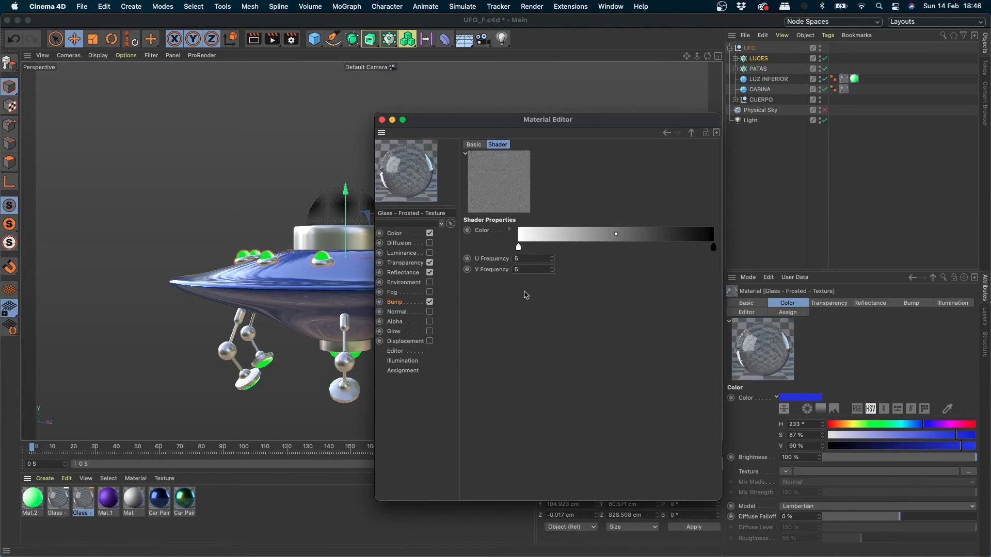
pyautogui.click(382, 120)
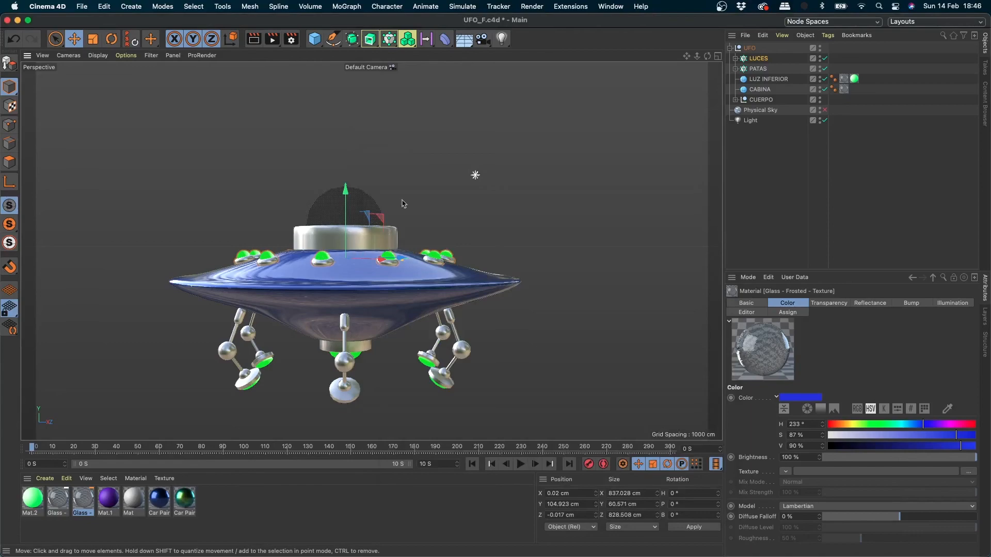
# Apply the frosted glass material to the existing material tags of LUZ INFERIOR and CABINA, and render the cabin dome in the viewport.
pyautogui.moveTo(84, 498); pyautogui.dragTo(845, 81)
pyautogui.moveTo(81, 499); pyautogui.dragTo(841, 93)
pyautogui.scroll(10, 543, 157)
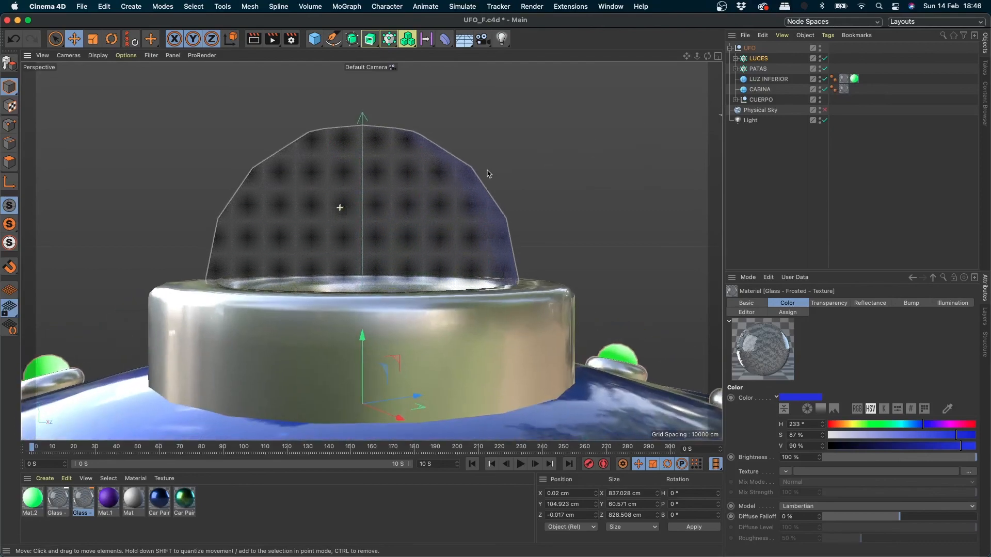
pyautogui.press('super+r')
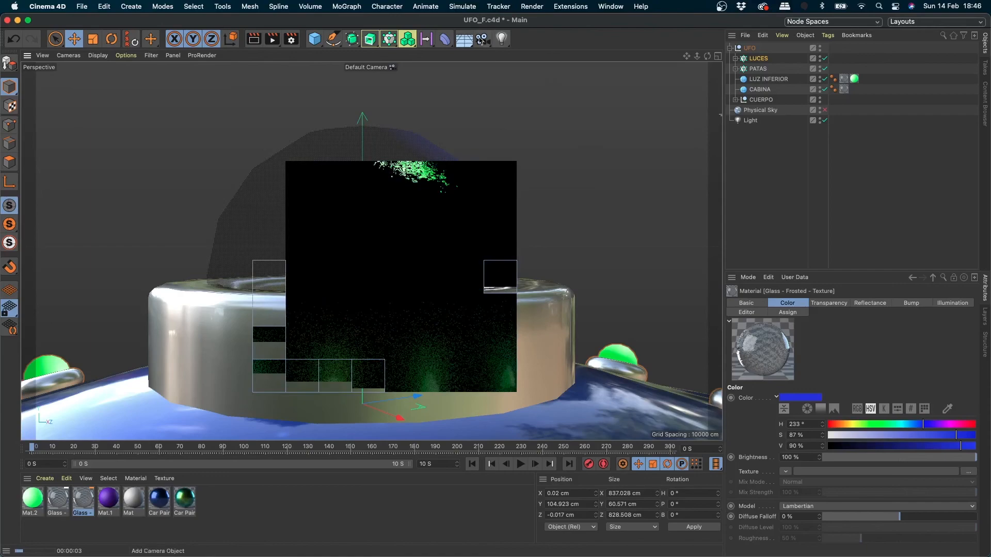
# Add a new Physical Sky to the scene and review its Time and Location and Sky settings.
pyautogui.moveTo(464, 40); pyautogui.dragTo(568, 53)
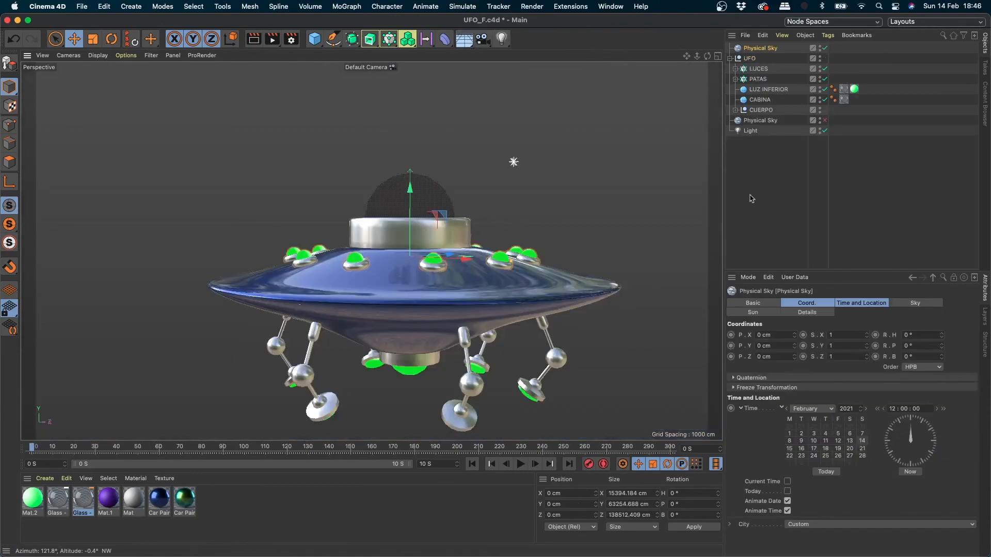
pyautogui.click(876, 305)
pyautogui.click(916, 304)
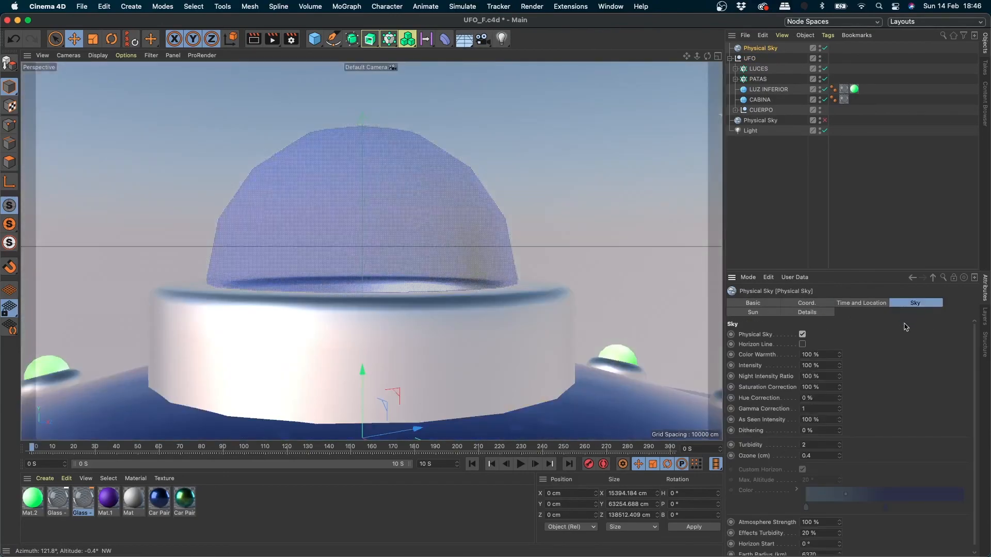
pyautogui.click(856, 303)
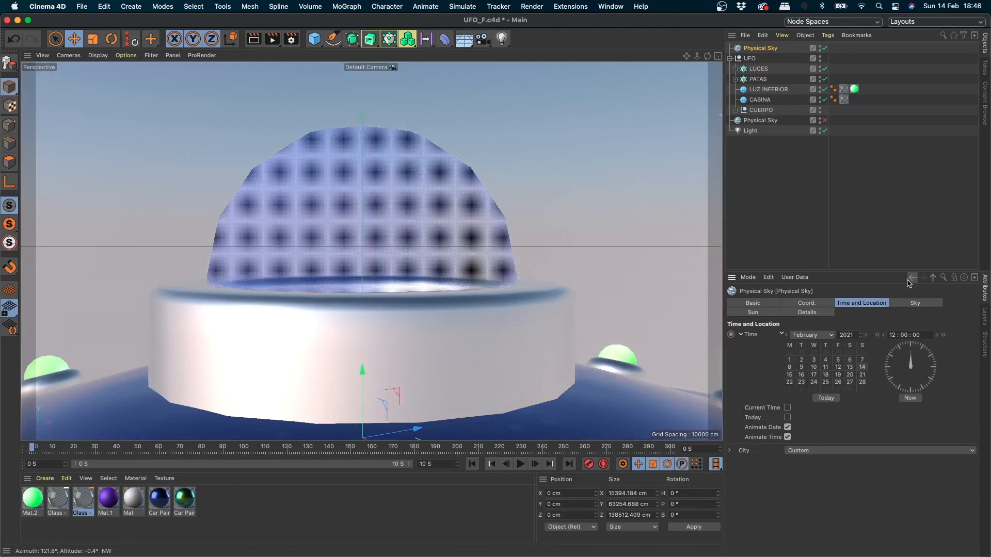
pyautogui.click(906, 305)
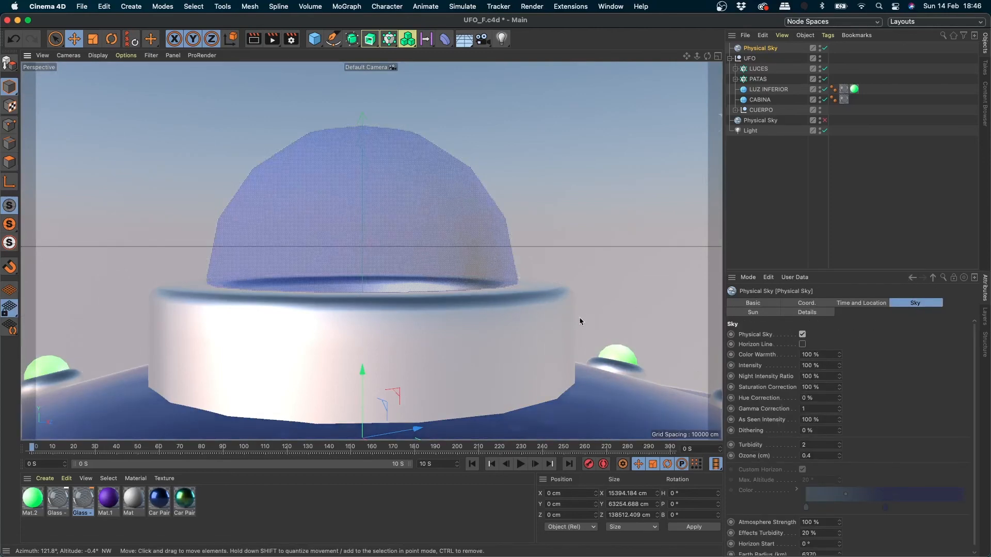
pyautogui.scroll(-3, 488, 345)
pyautogui.scroll(-2, 488, 344)
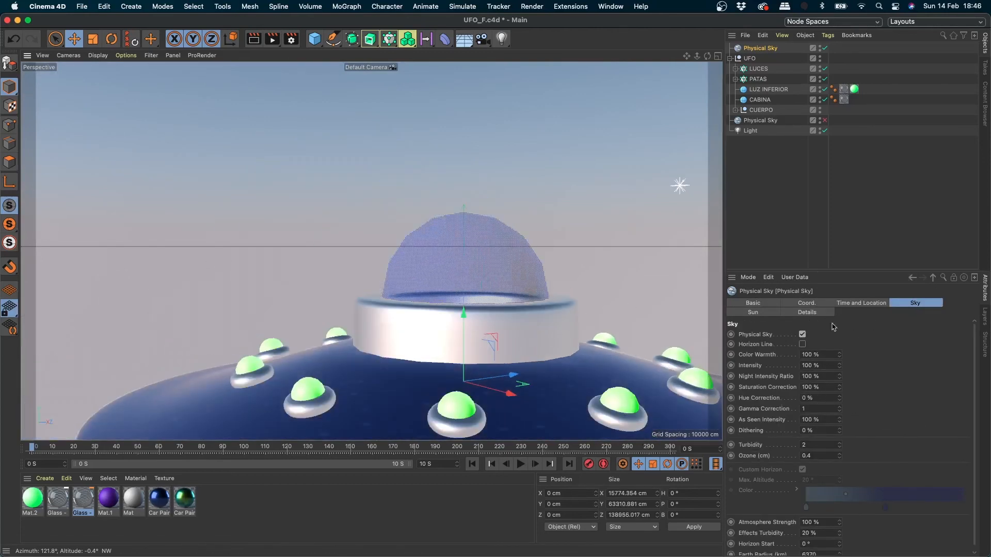
pyautogui.scroll(-1, 977, 366)
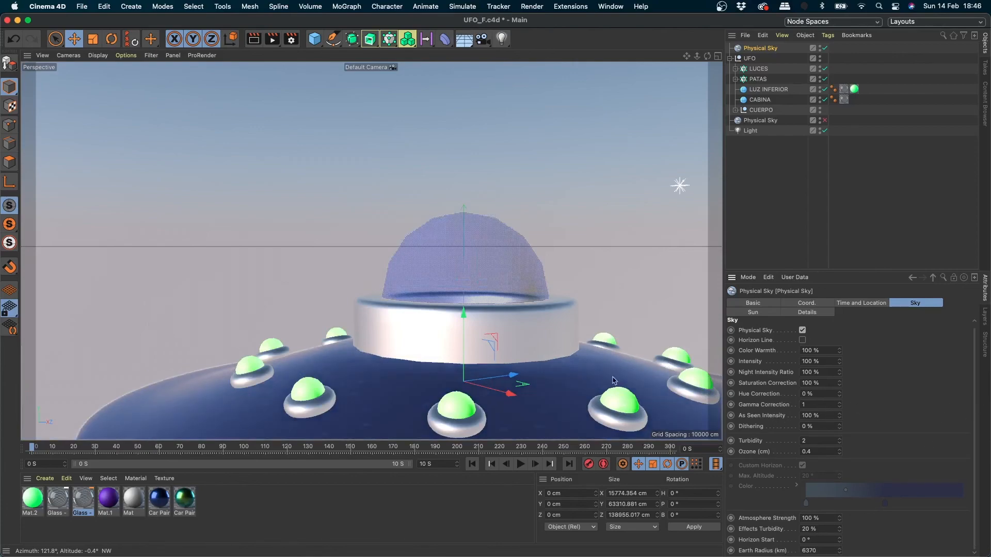
# Render the whole UFO against the sky in the viewport, followed by a close-up render of the glass dome.
pyautogui.scroll(5, 513, 354)
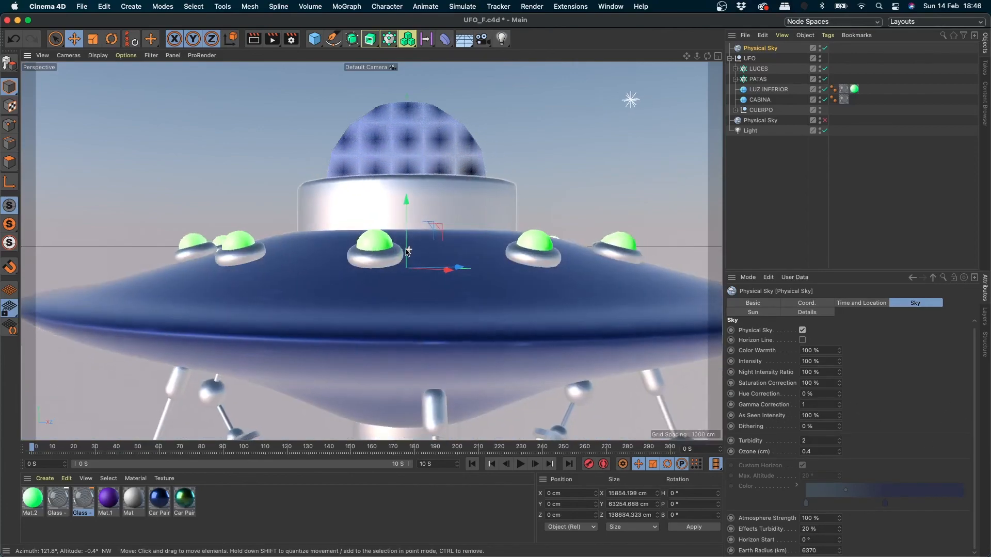
pyautogui.scroll(-4, 408, 251)
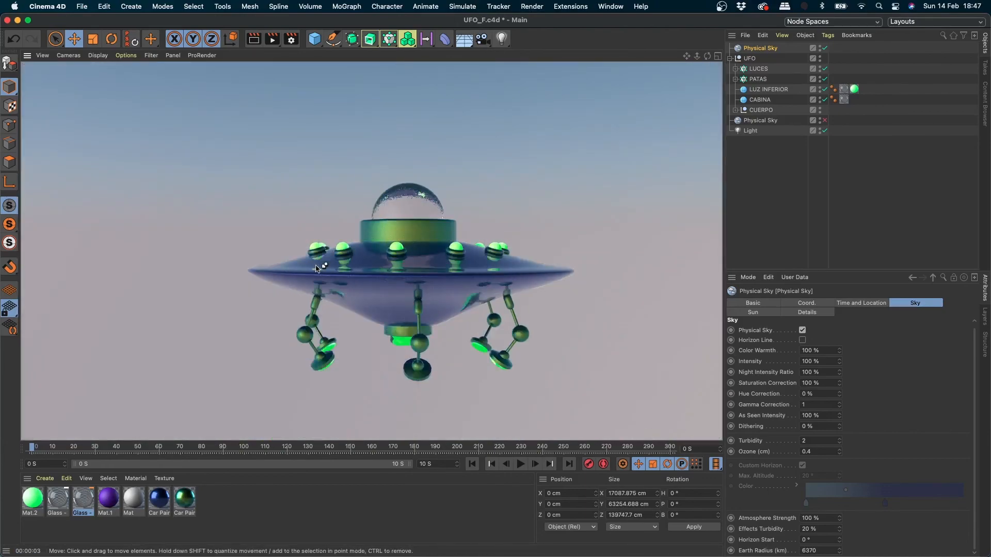
pyautogui.scroll(8, 623, 145)
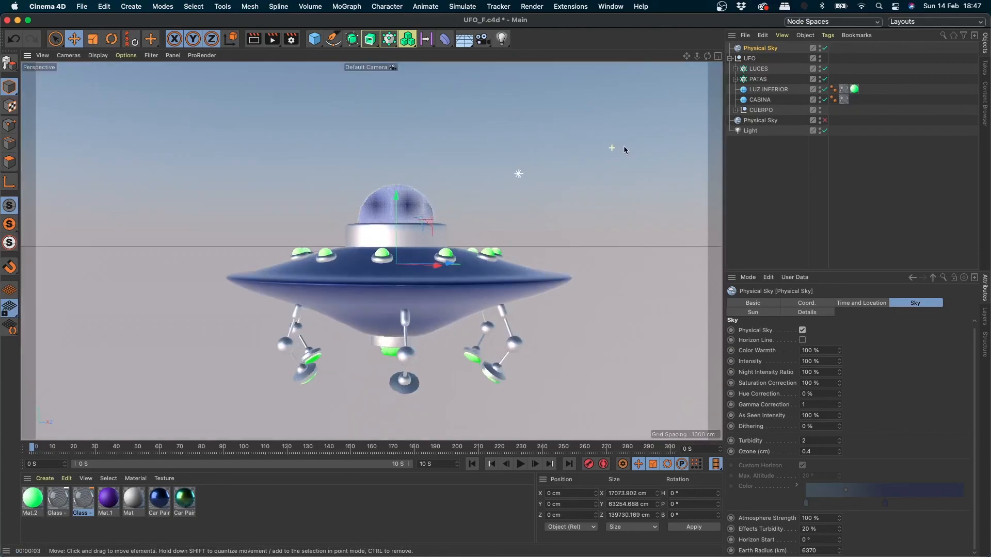
pyautogui.keyDown('alt'); pyautogui.moveTo(412, 207); pyautogui.dragTo(511, 181, button='middle'); pyautogui.keyUp('alt')
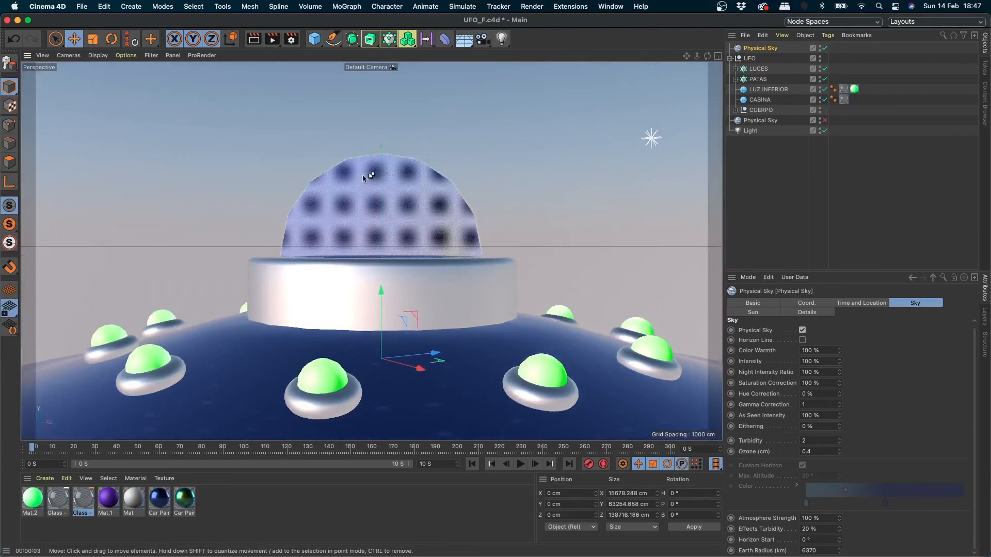
pyautogui.press('super+r')
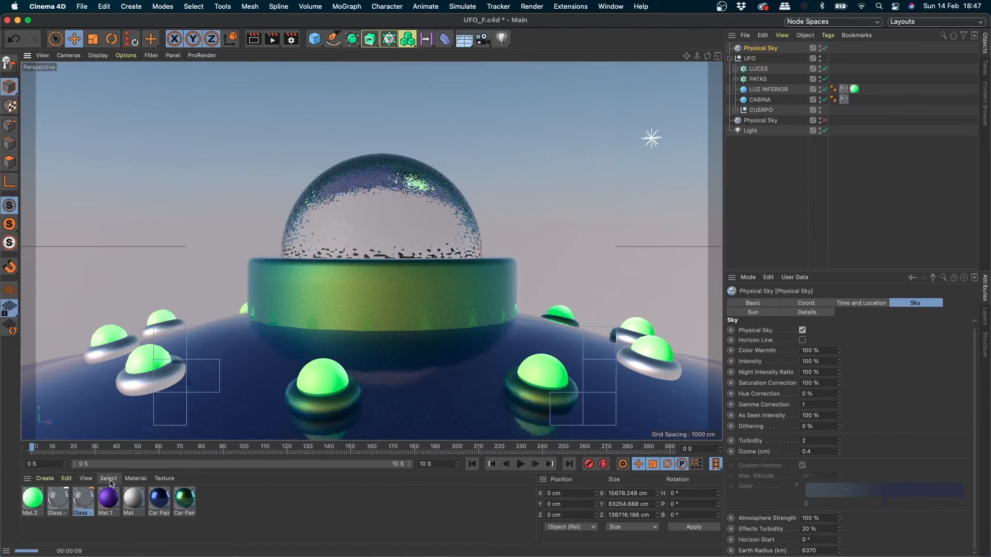
# Delete the first of the two glass materials, keeping the Glass - Frosted - Texture material.
pyautogui.click(58, 498)
pyautogui.click(83, 502)
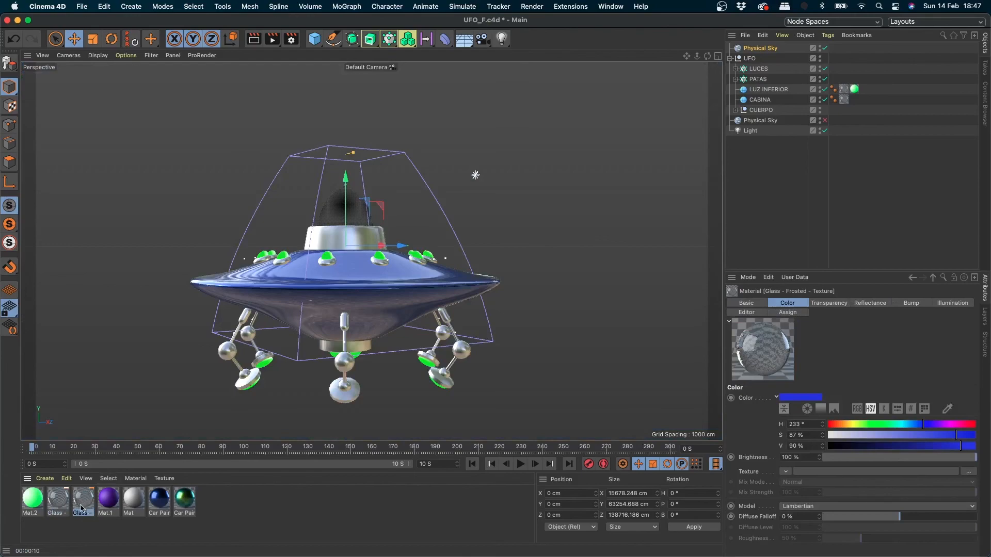
pyautogui.click(57, 501)
pyautogui.press('Delete')
# Set U and V Frequency to 9 for the Simple Noise bump of the Glass - Frosted - Texture material.
pyautogui.click(64, 499)
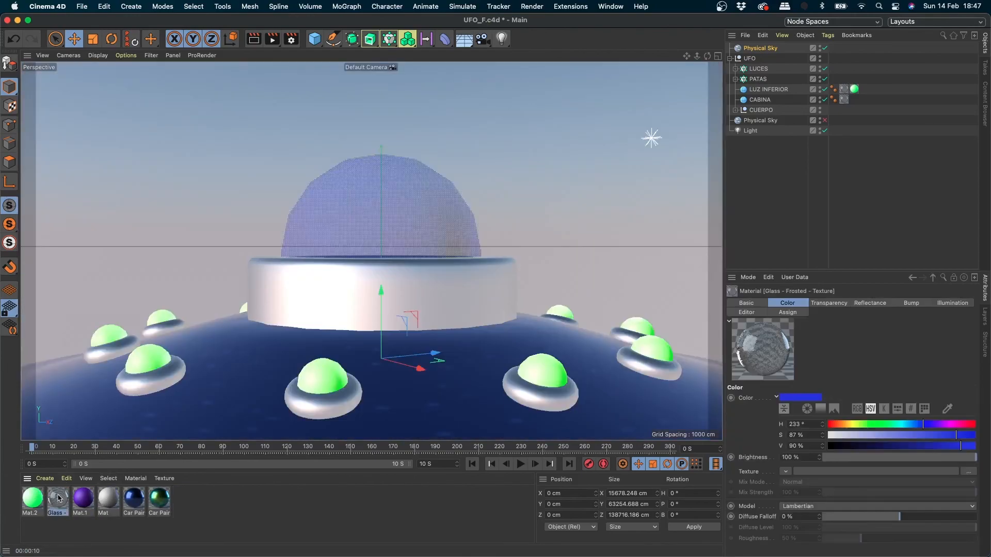
pyautogui.doubleClick(58, 498)
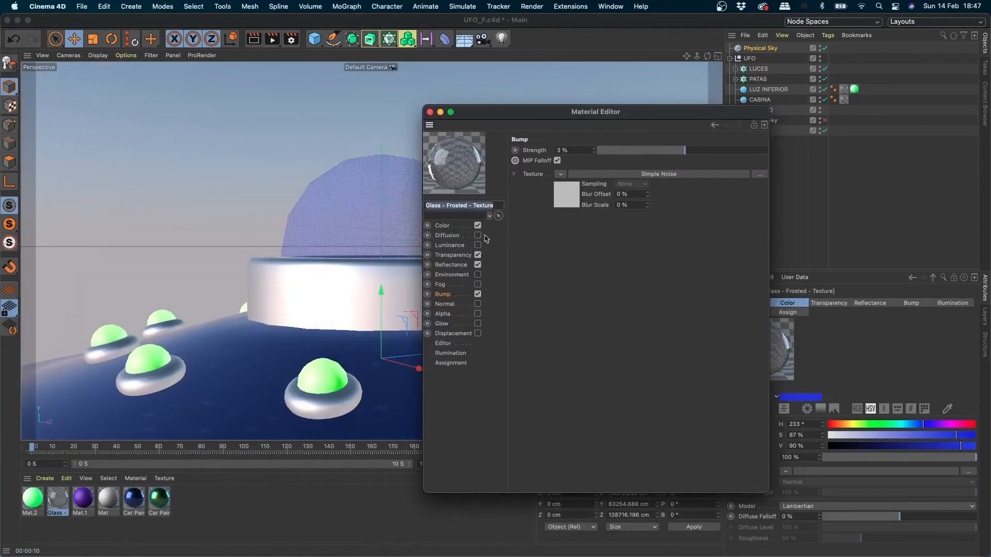
pyautogui.click(566, 194)
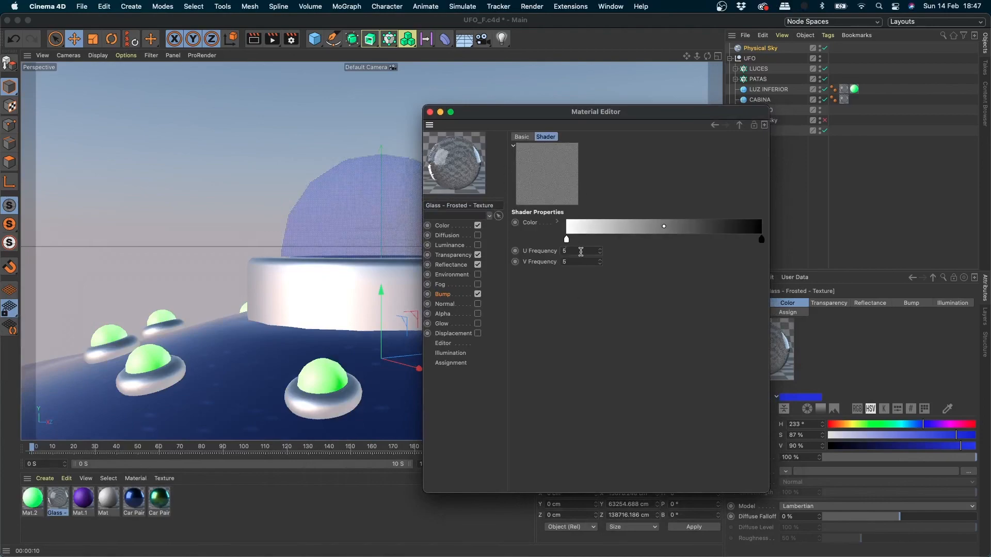
pyautogui.click(575, 251)
pyautogui.write('9')
pyautogui.moveTo(572, 262); pyautogui.dragTo(562, 262)
pyautogui.write('9')
pyautogui.press('Return')
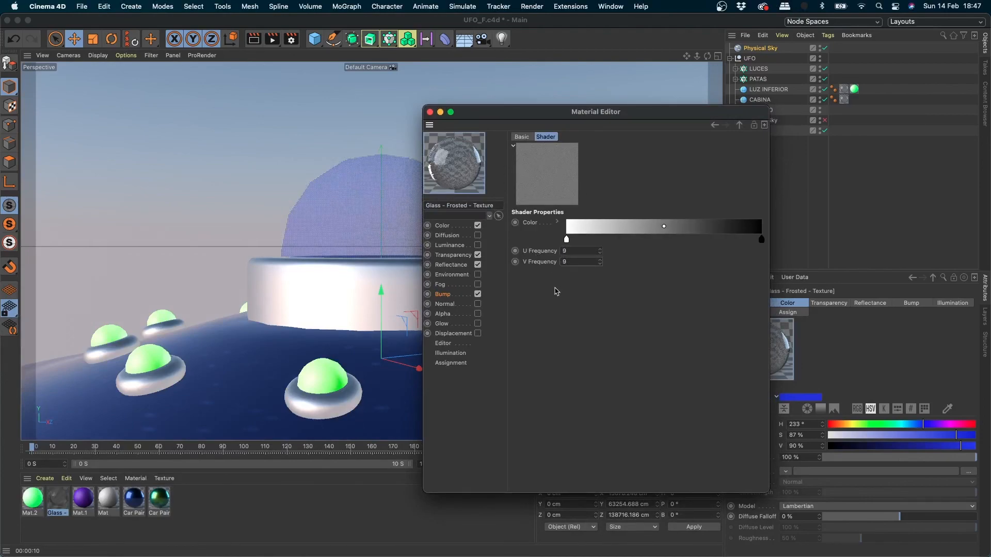
pyautogui.click(429, 113)
# Lower the glass material's Bump strength to 1 % and render the dome in the viewport.
pyautogui.press('super+r')
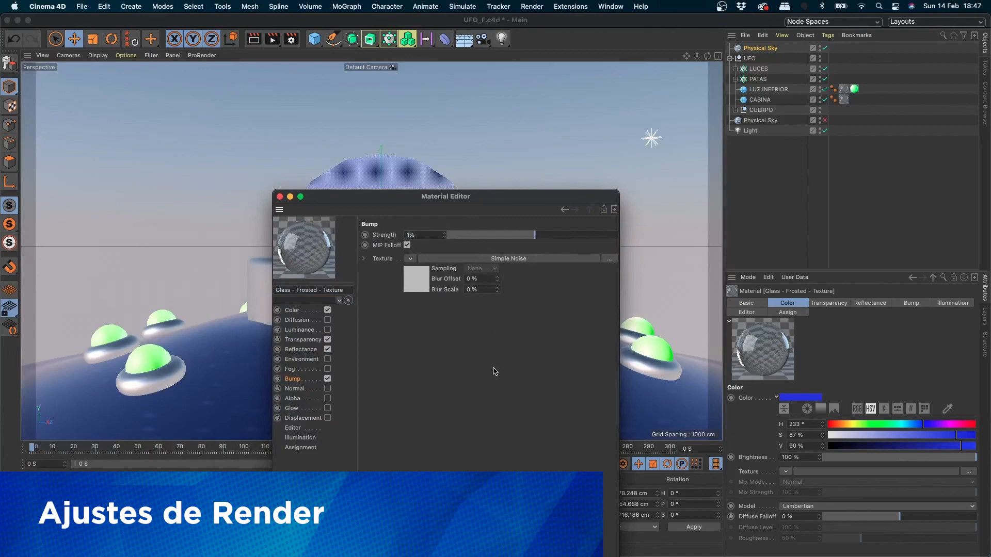
pyautogui.click(280, 197)
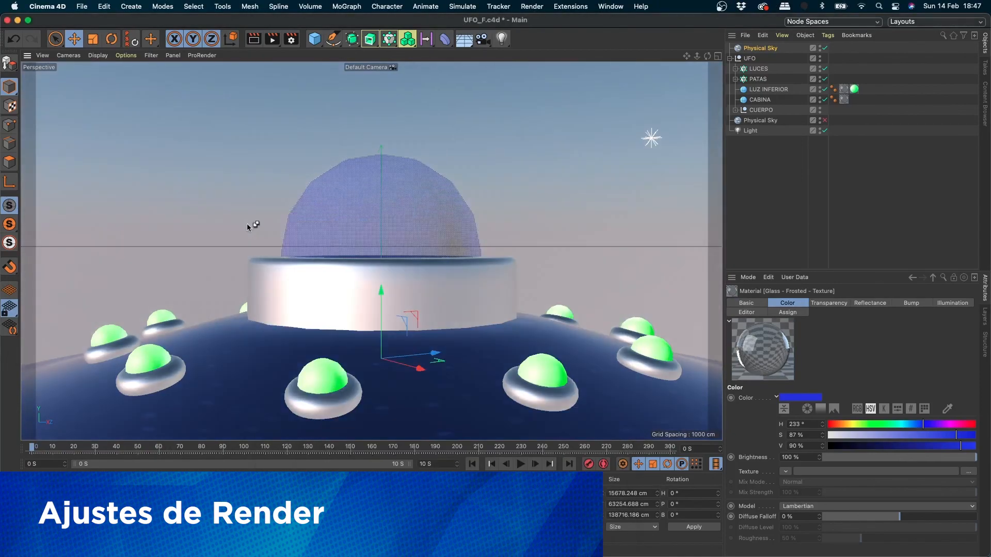
pyautogui.hotkey('ctrl', 'r')
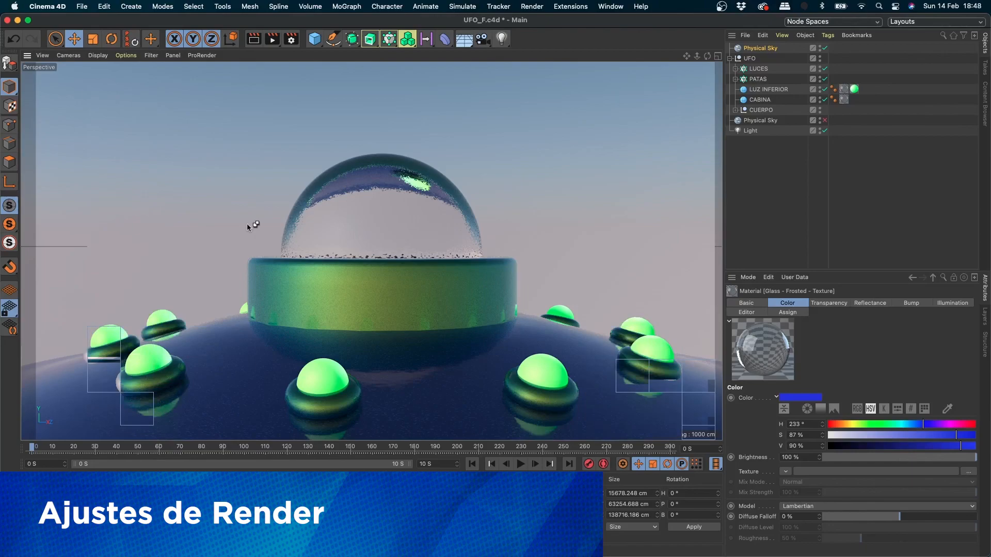
# Bring the whole UFO into view and set the active Physical Sky's time to 19:00:00.
pyautogui.scroll(-10, 354, 283)
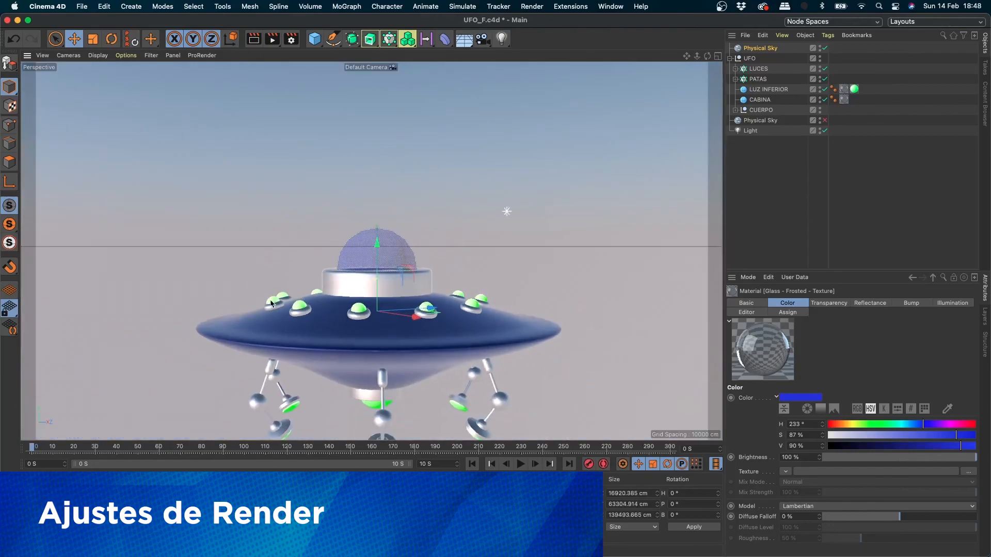
pyautogui.keyDown('alt'); pyautogui.moveTo(343, 231); pyautogui.dragTo(329, 163, button='middle'); pyautogui.keyUp('alt')
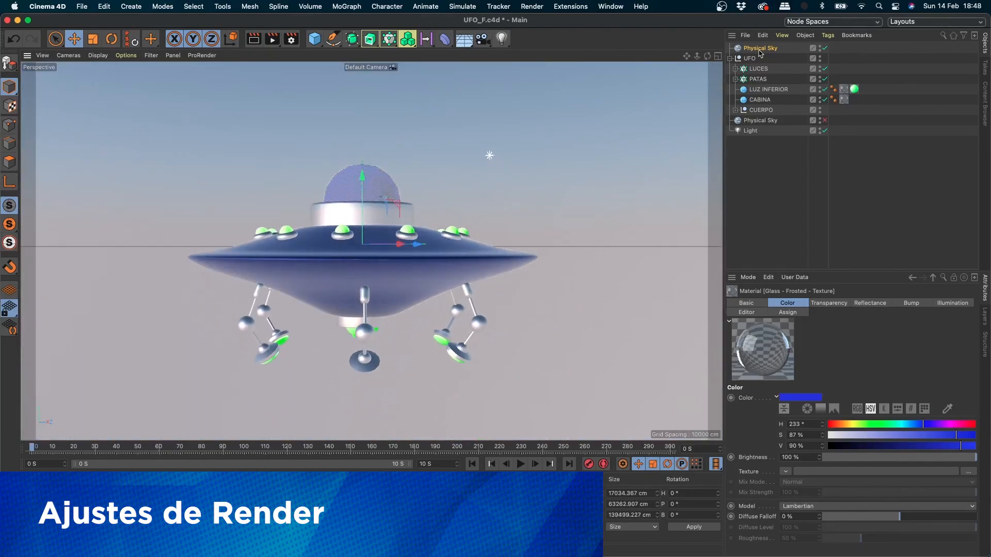
pyautogui.click(856, 304)
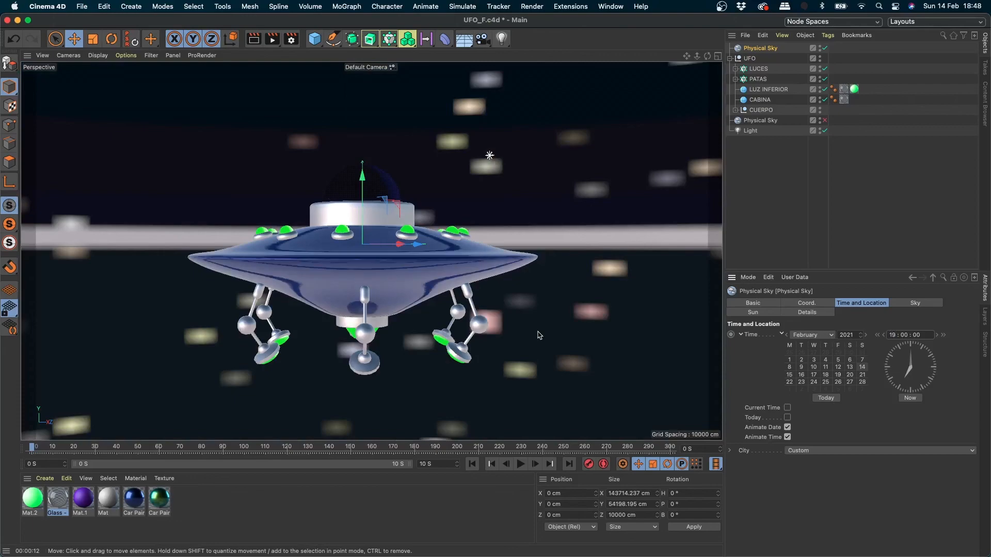
# Render the UFO in the viewport against the evening sky and take a closer look at the dome.
pyautogui.press('super+r')
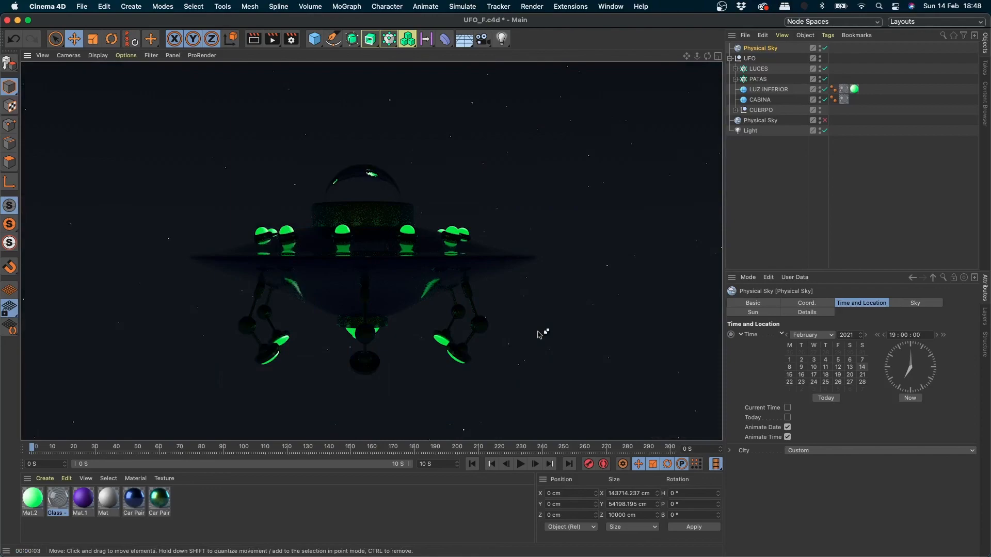
pyautogui.keyDown('alt'); pyautogui.moveTo(355, 171); pyautogui.dragTo(551, 192, button='right'); pyautogui.keyUp('alt')
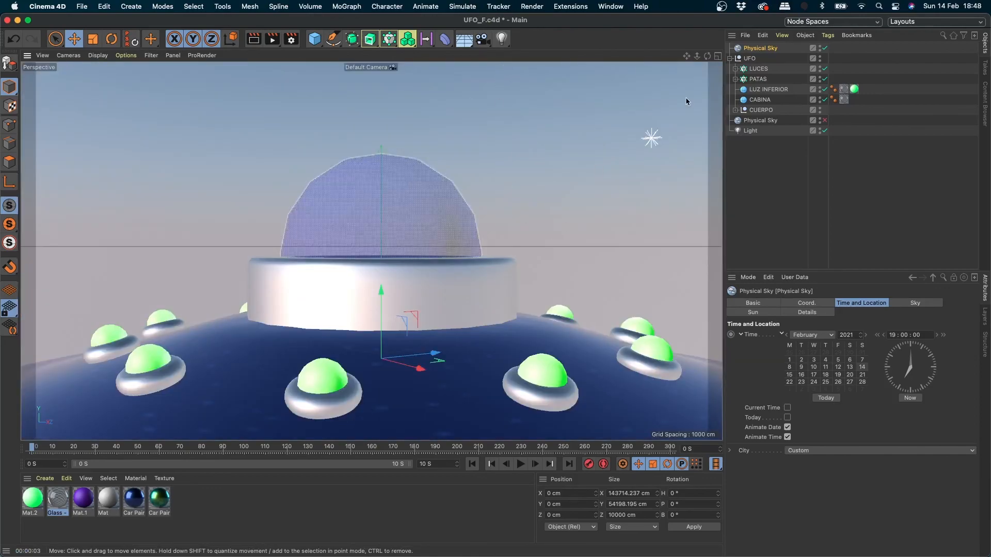
# Add an Omni light and place it below and beside the UFO at about Y -1024 cm, Z 1613 cm.
pyautogui.click(803, 186)
pyautogui.moveTo(502, 39); pyautogui.dragTo(564, 74)
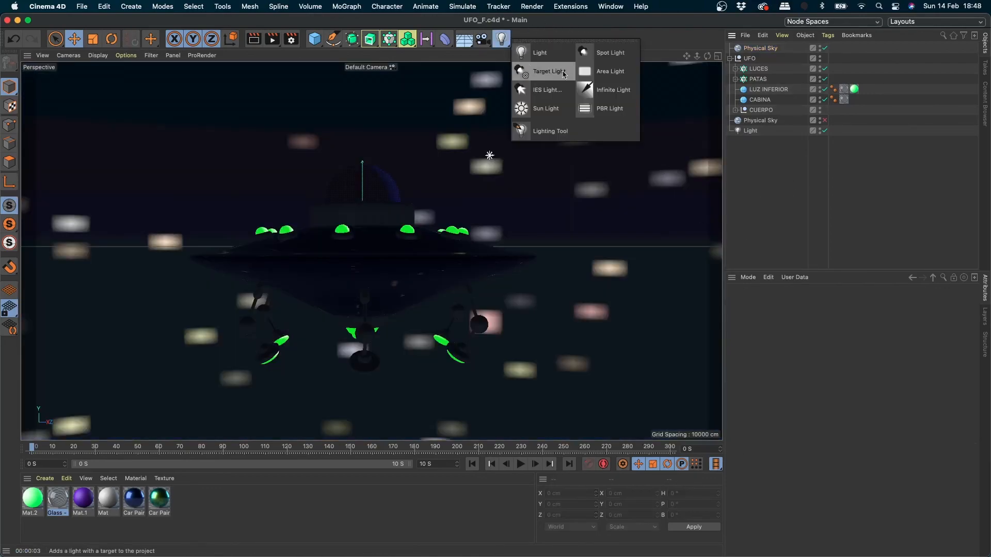
pyautogui.click(539, 52)
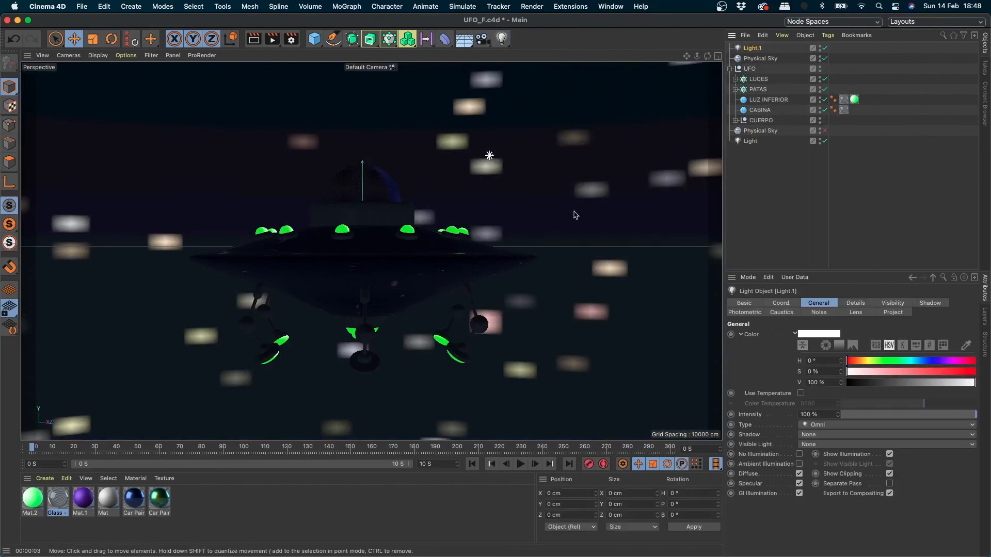
pyautogui.moveTo(405, 229); pyautogui.dragTo(675, 227)
pyautogui.moveTo(633, 179); pyautogui.dragTo(633, 380)
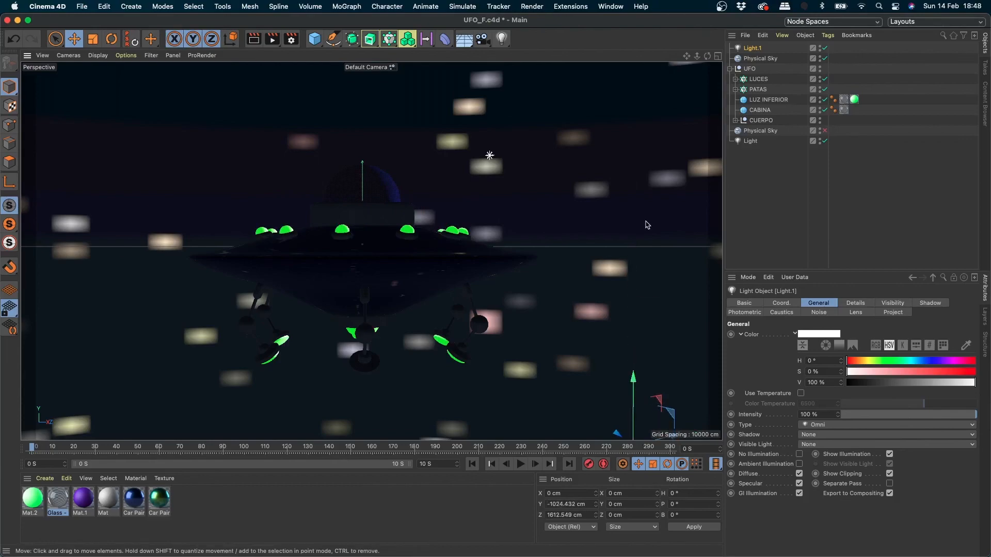
# Duplicate the new light and place the copy at about X 2104 cm, Y -1085 cm, Z 1507 cm.
pyautogui.scroll(-10, 626, 194)
pyautogui.keyDown('alt'); pyautogui.moveTo(619, 199); pyautogui.dragTo(457, 287); pyautogui.keyUp('alt')
pyautogui.keyDown('alt'); pyautogui.moveTo(457, 287); pyautogui.dragTo(289, 294, button='middle'); pyautogui.keyUp('alt')
pyautogui.moveTo(534, 325); pyautogui.dragTo(699, 400)
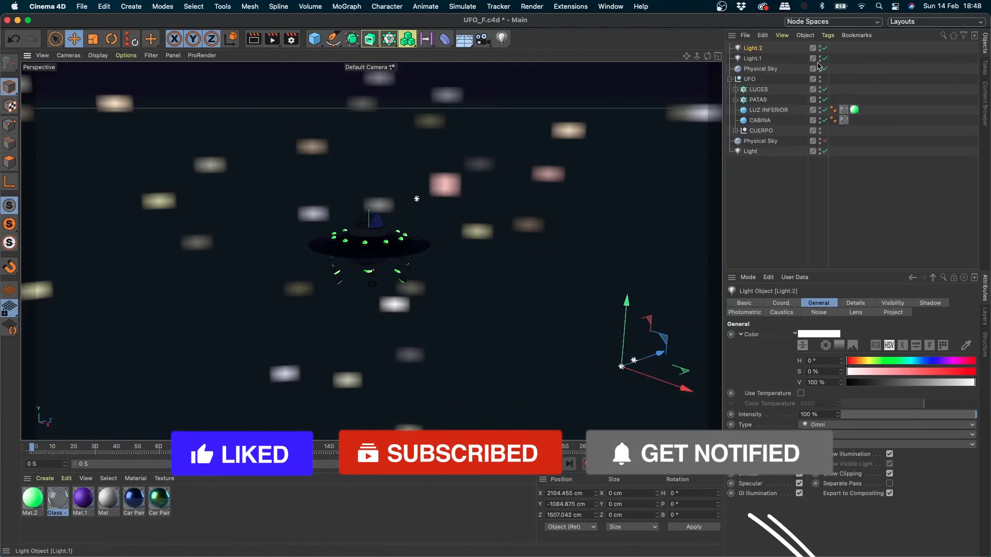
# Disable the active Physical Sky and move the duplicated light across the UFO to about X 1058 cm, Y 470 cm, Z -2059 cm.
pyautogui.click(824, 69)
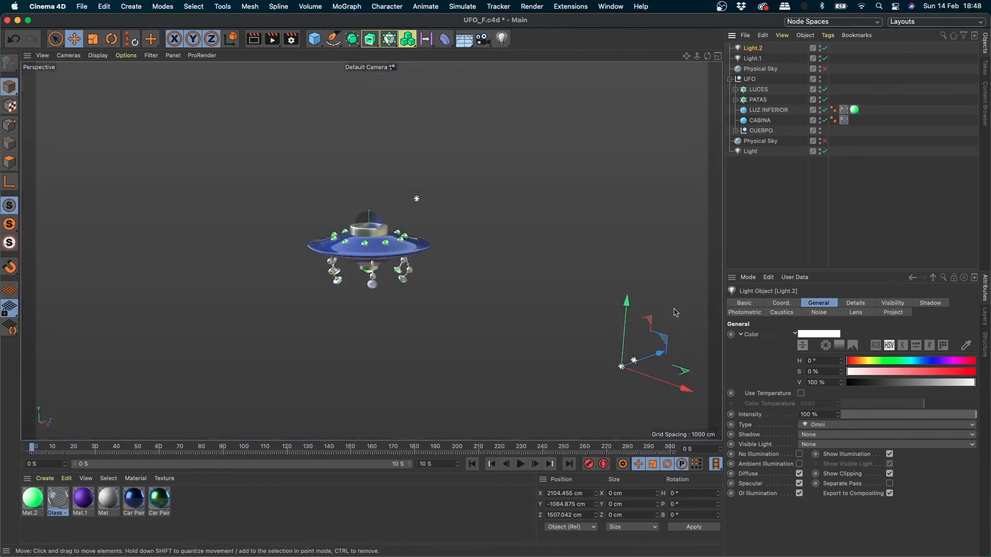
pyautogui.moveTo(624, 319); pyautogui.dragTo(624, 160)
pyautogui.moveTo(669, 206); pyautogui.dragTo(378, 266)
pyautogui.scroll(-5, 484, 305)
pyautogui.keyDown('alt'); pyautogui.moveTo(484, 304); pyautogui.dragTo(376, 260, button='middle'); pyautogui.keyUp('alt')
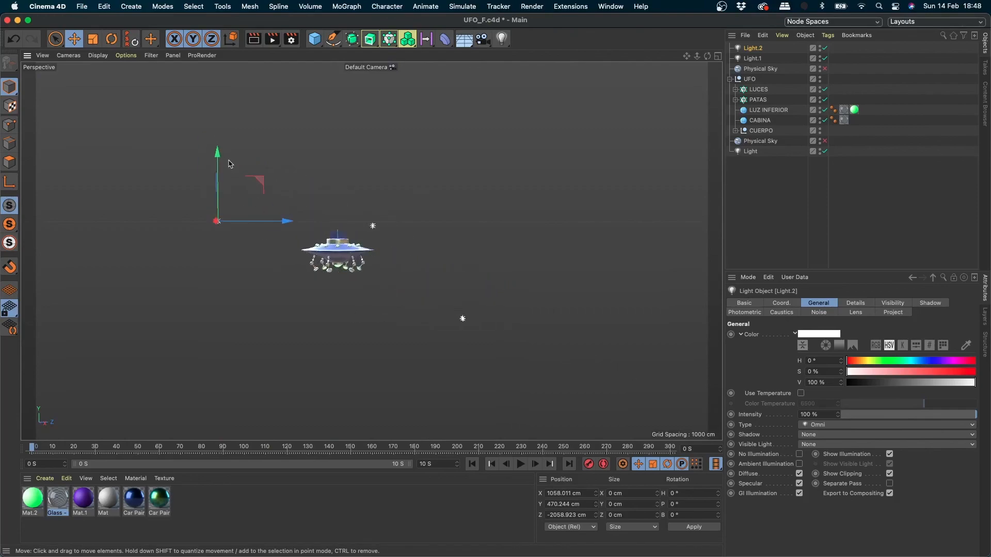
# Render the UFO in the viewport to check the lighting with the added lights.
pyautogui.hotkey('ctrl', 'r')
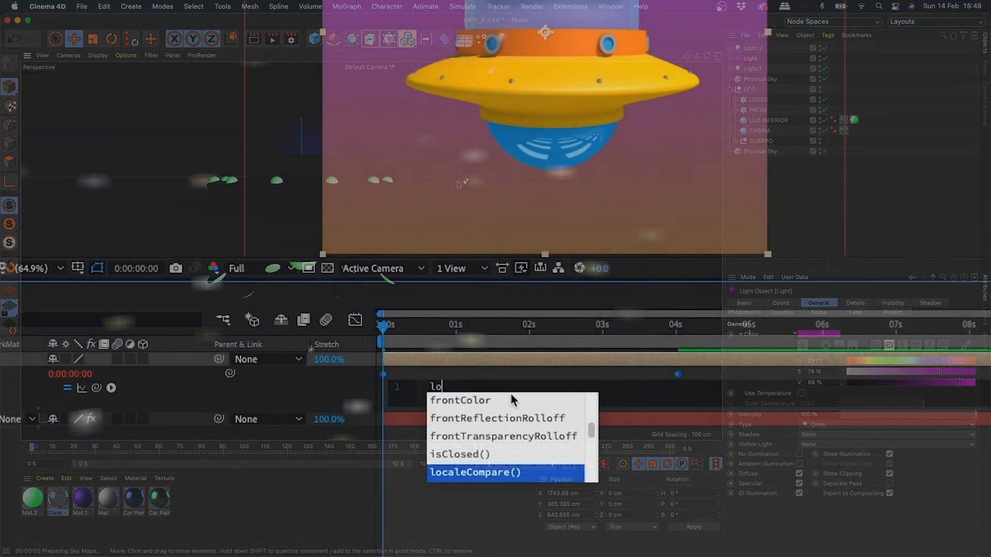
# Switch to After Effects and start a loop expression on the UFO layer's keyframed property.
pyautogui.write('op')
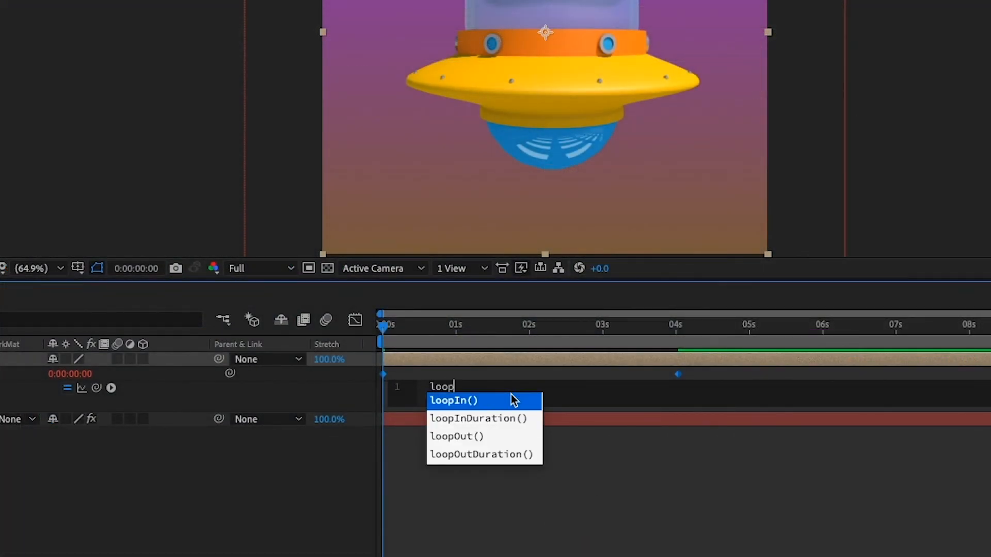